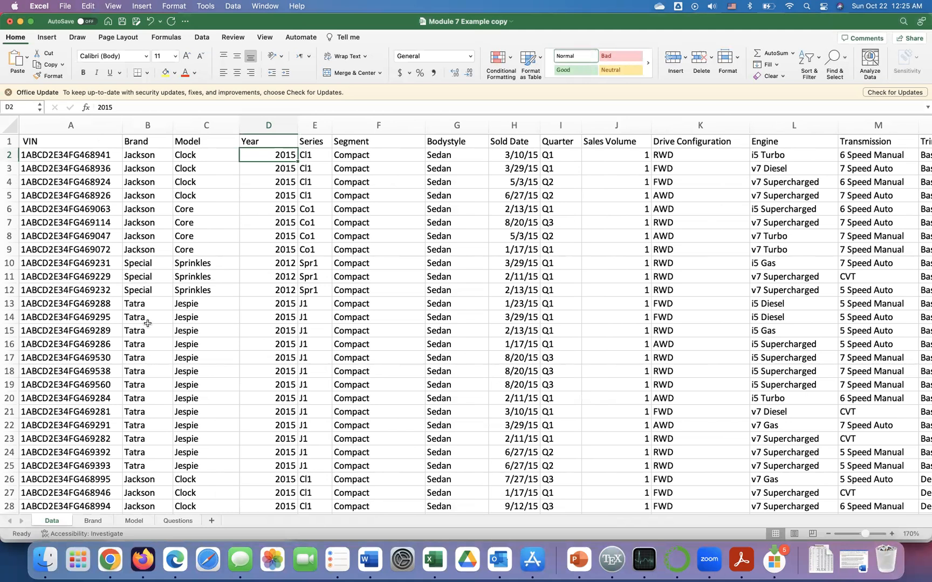
Step: Examine the sales records and all column headers of the Data sheet, from VIN through Contribution Margin
{"action": "scroll", "coordinate": [147, 323], "scroll_direction": "down", "scroll_amount": 10}
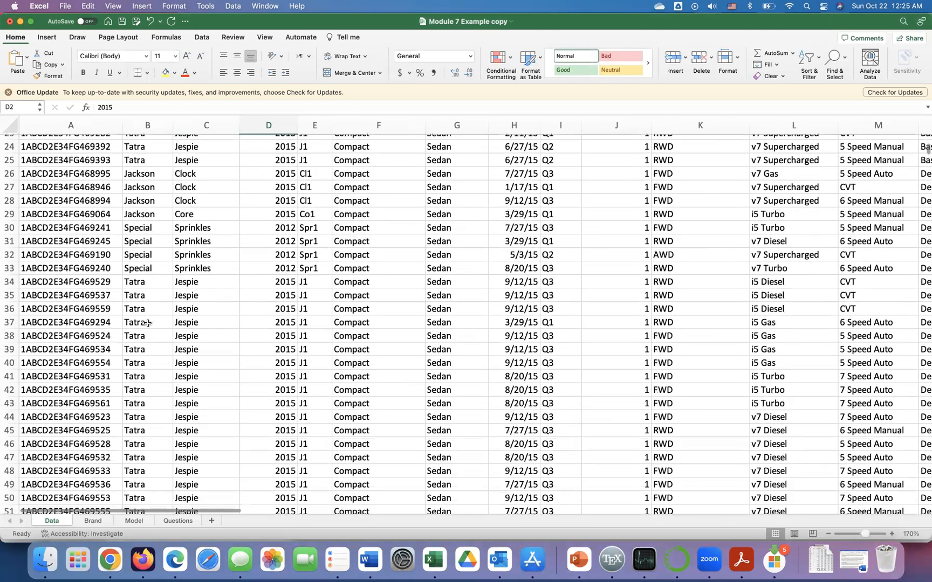
{"action": "scroll", "coordinate": [147, 323], "scroll_direction": "down", "scroll_amount": 1}
{"action": "scroll", "coordinate": [147, 323], "scroll_direction": "down", "scroll_amount": 8}
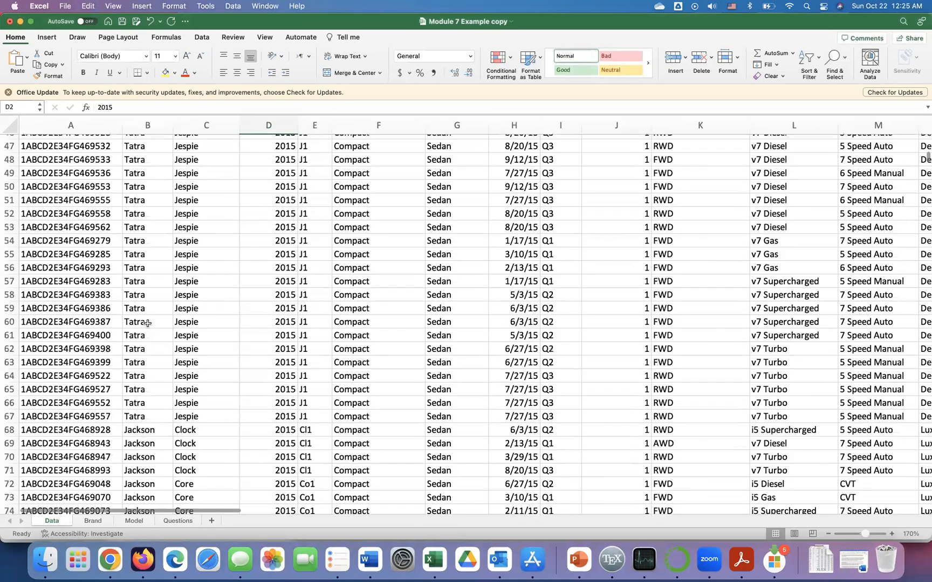
{"action": "scroll", "coordinate": [148, 323], "scroll_direction": "up", "scroll_amount": 15}
{"action": "scroll", "coordinate": [188, 196], "scroll_direction": "down", "scroll_amount": 1}
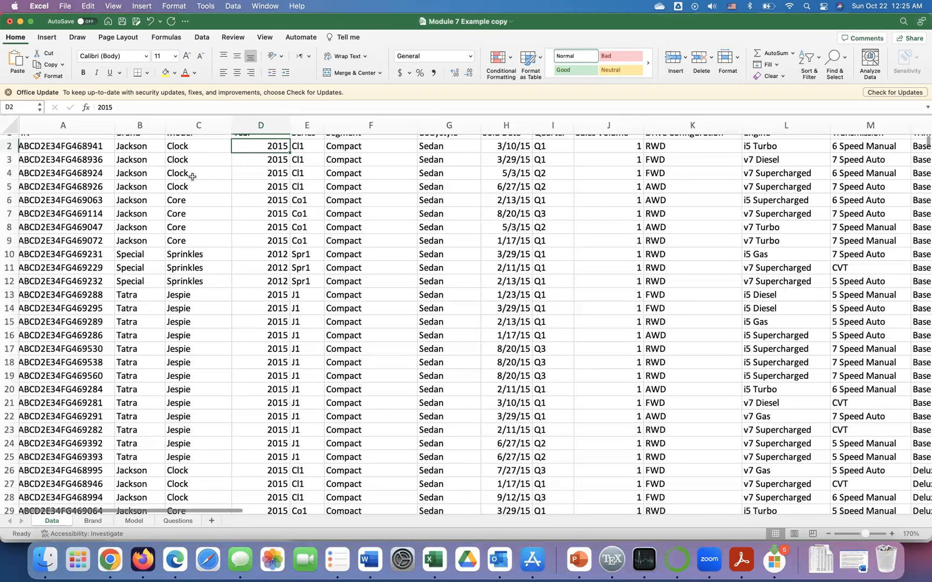
{"action": "scroll", "coordinate": [253, 176], "scroll_direction": "up", "scroll_amount": 1}
{"action": "scroll", "coordinate": [255, 176], "scroll_direction": "down", "scroll_amount": 1}
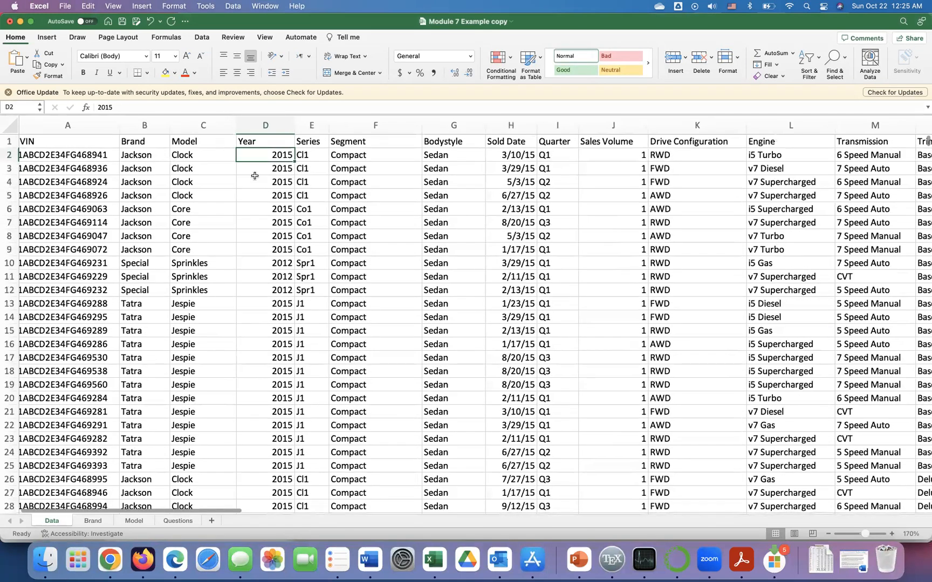
{"action": "scroll", "coordinate": [364, 209], "scroll_direction": "right", "scroll_amount": 3}
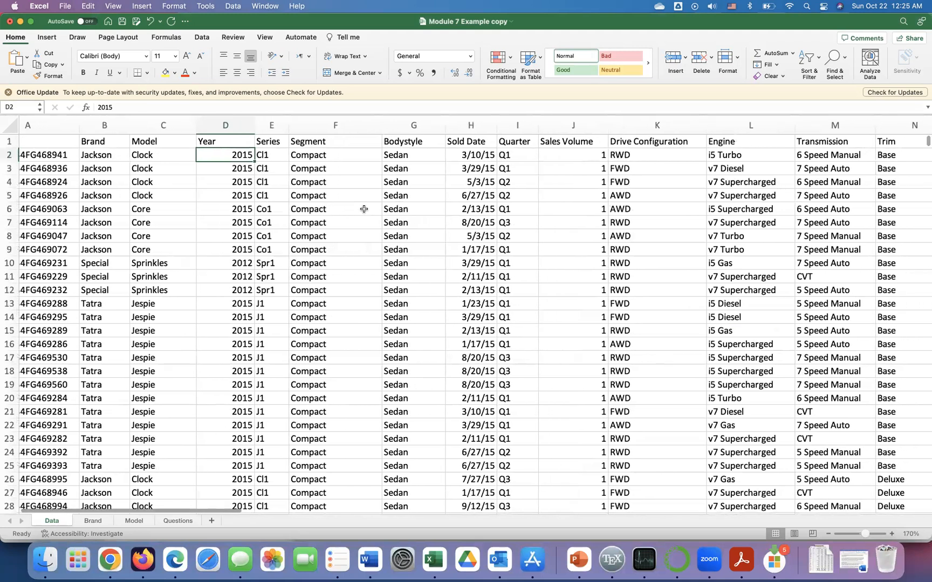
{"action": "scroll", "coordinate": [364, 209], "scroll_direction": "right", "scroll_amount": 2}
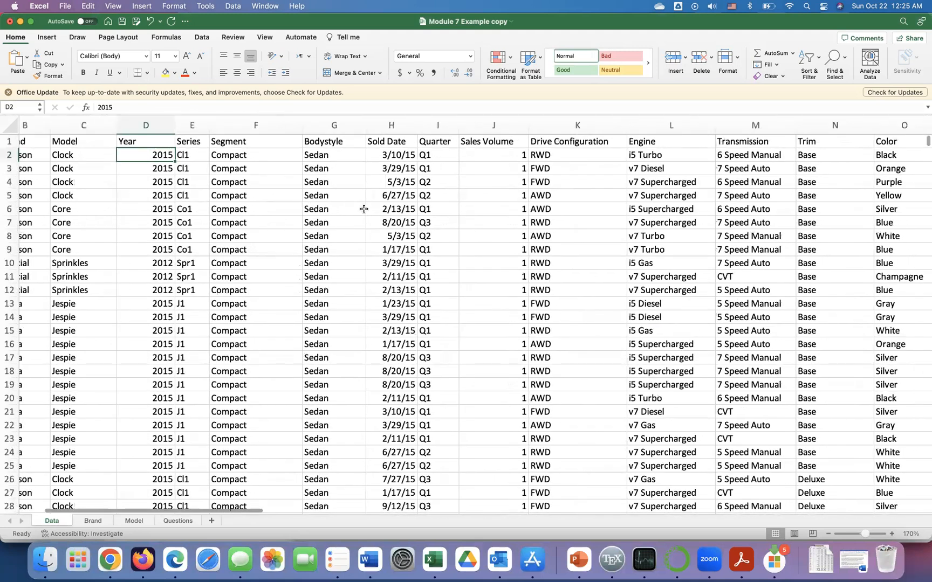
{"action": "scroll", "coordinate": [364, 209], "scroll_direction": "right", "scroll_amount": 5}
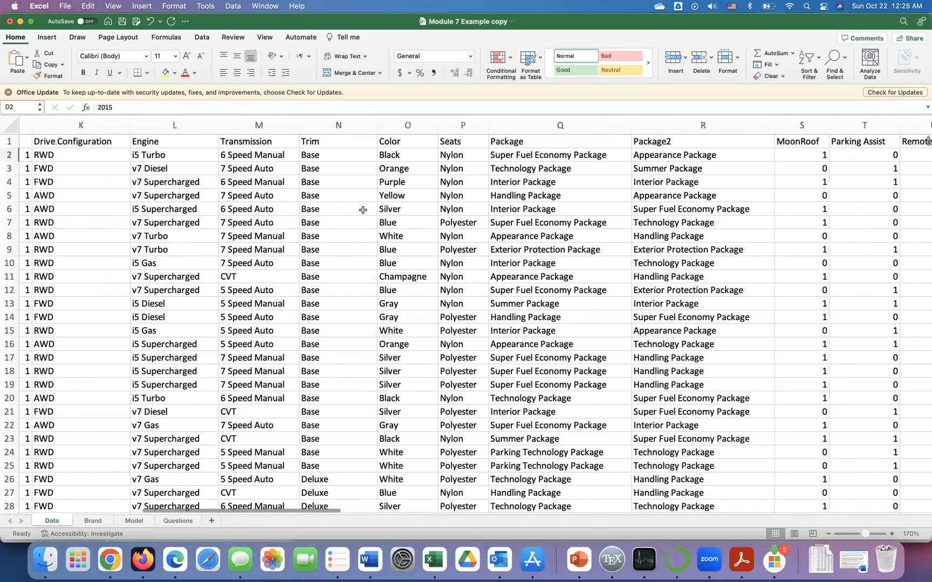
{"action": "scroll", "coordinate": [363, 210], "scroll_direction": "right", "scroll_amount": 5}
{"action": "scroll", "coordinate": [362, 210], "scroll_direction": "right", "scroll_amount": 5}
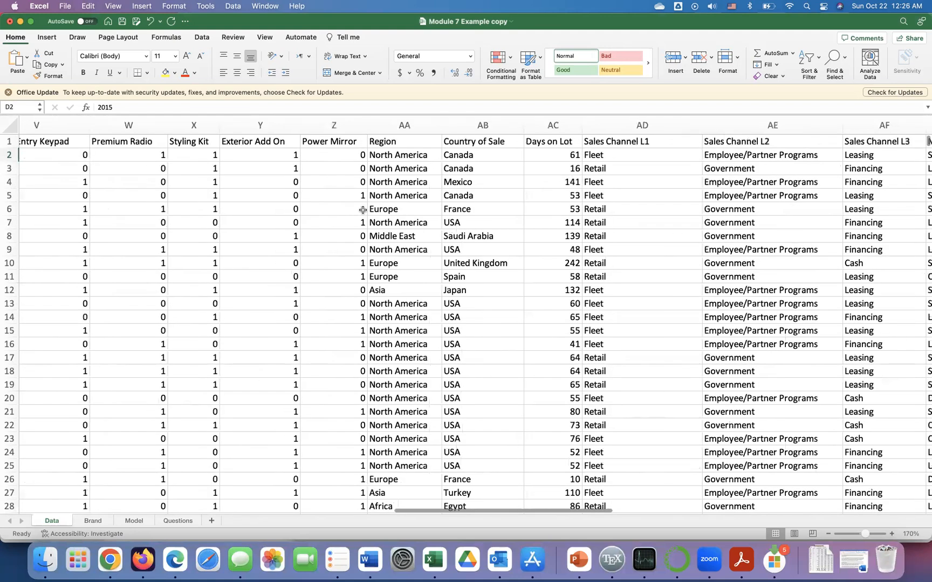
{"action": "scroll", "coordinate": [363, 210], "scroll_direction": "right", "scroll_amount": 2}
{"action": "scroll", "coordinate": [363, 209], "scroll_direction": "right", "scroll_amount": 3}
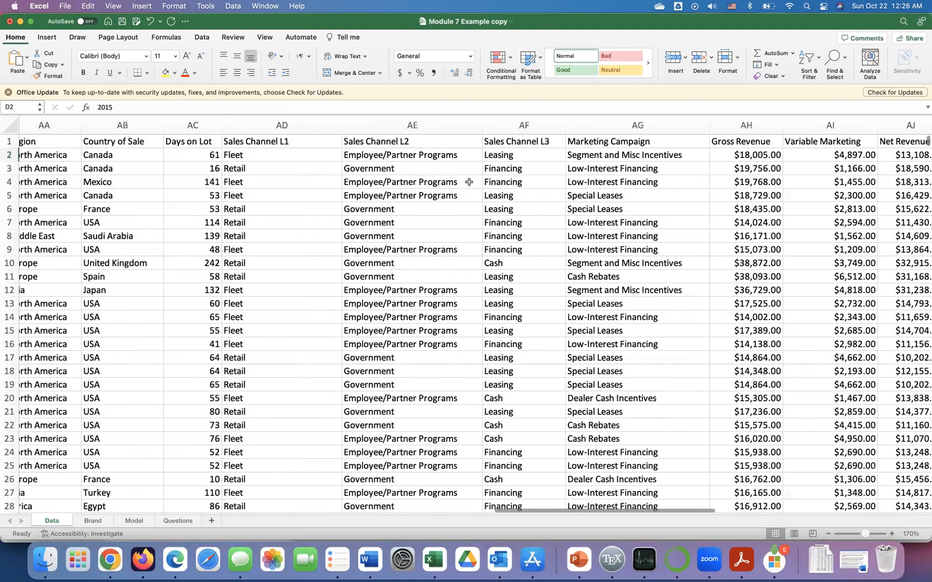
{"action": "scroll", "coordinate": [469, 182], "scroll_direction": "right", "scroll_amount": 4}
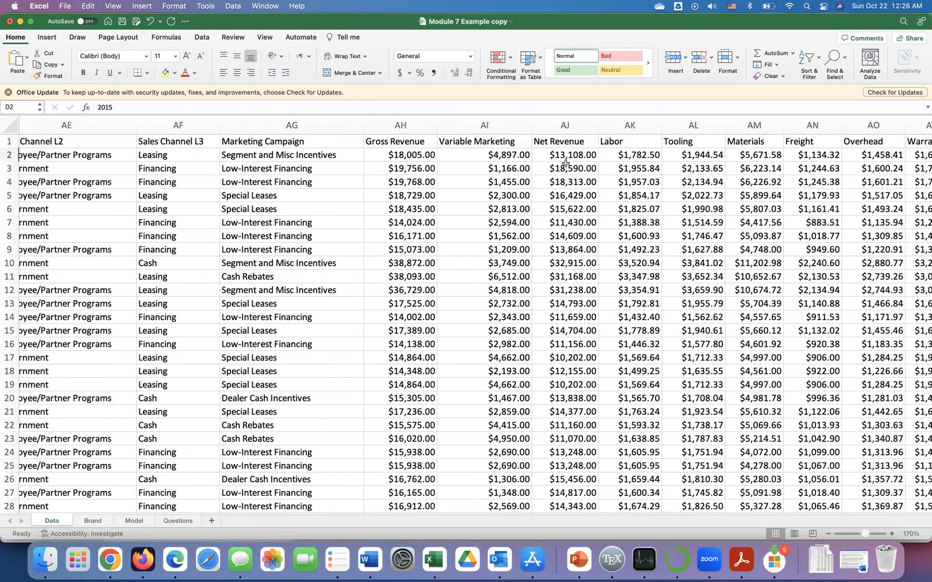
{"action": "scroll", "coordinate": [565, 164], "scroll_direction": "right", "scroll_amount": 1}
{"action": "scroll", "coordinate": [565, 163], "scroll_direction": "right", "scroll_amount": 2}
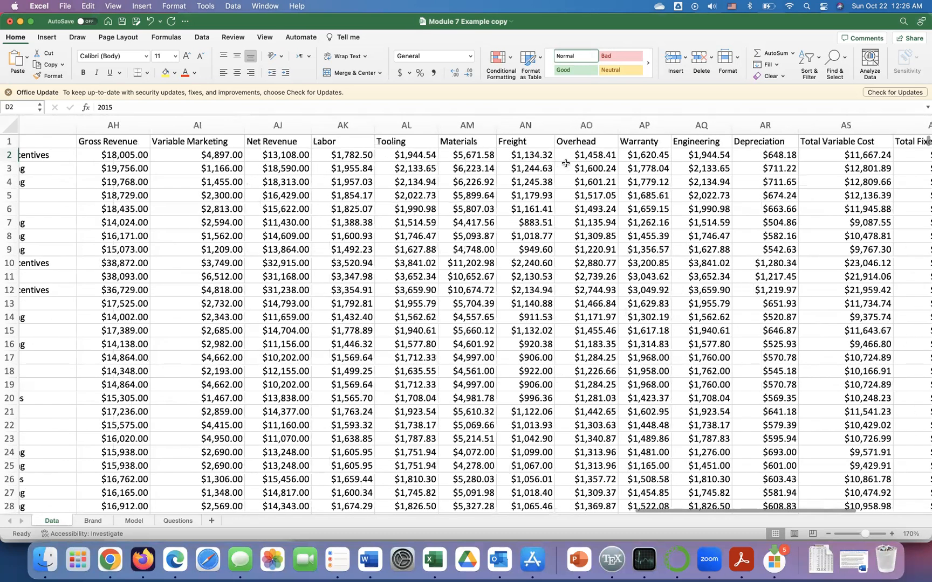
{"action": "scroll", "coordinate": [565, 163], "scroll_direction": "right", "scroll_amount": 2}
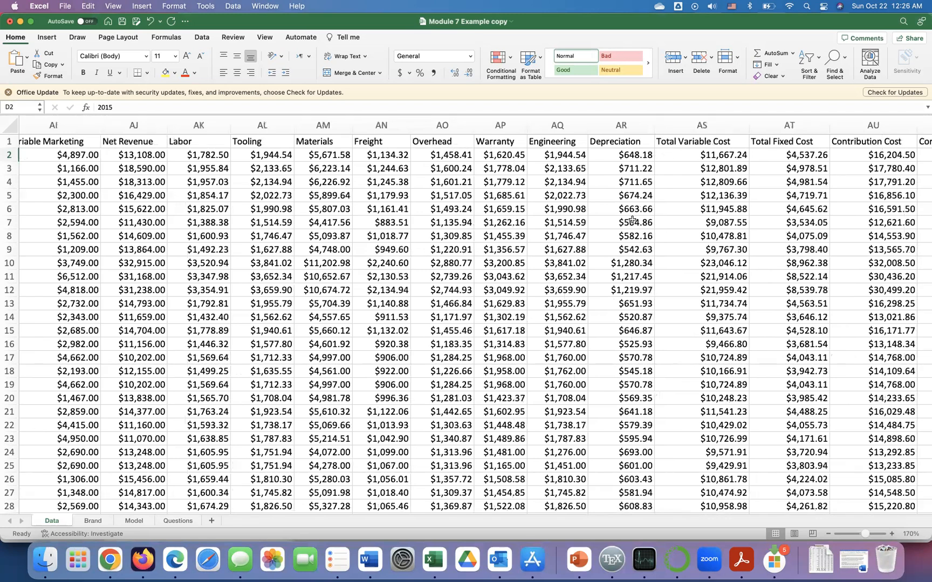
{"action": "scroll", "coordinate": [631, 221], "scroll_direction": "right", "scroll_amount": 3}
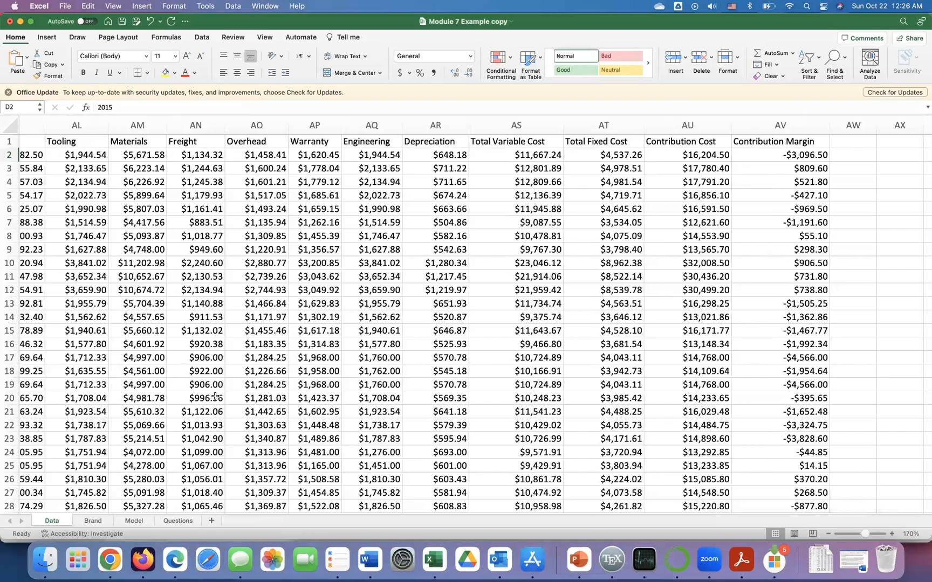
Step: Check how far down the vehicle records on the Data sheet extend, and return to the first records
{"action": "scroll", "coordinate": [205, 407], "scroll_direction": "left", "scroll_amount": 2}
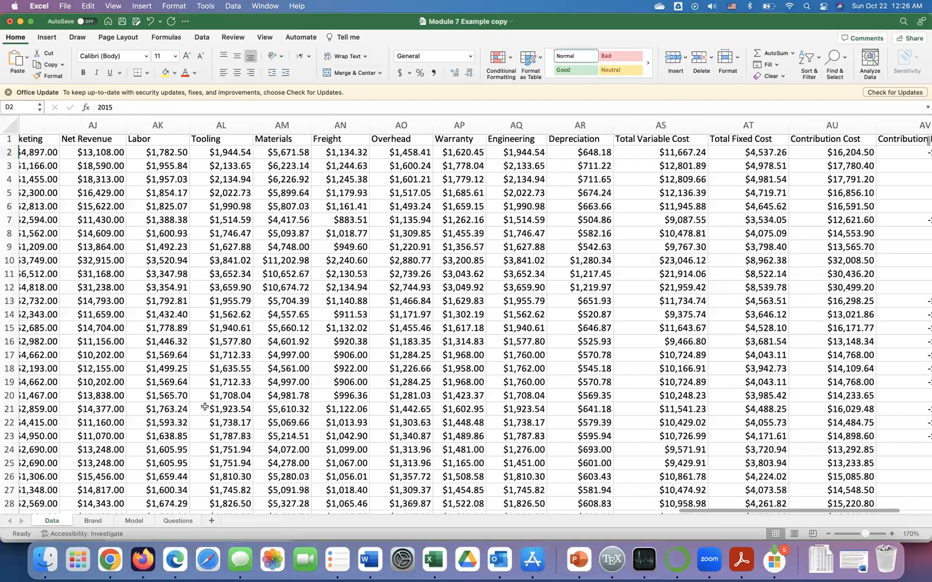
{"action": "scroll", "coordinate": [205, 407], "scroll_direction": "left", "scroll_amount": 20}
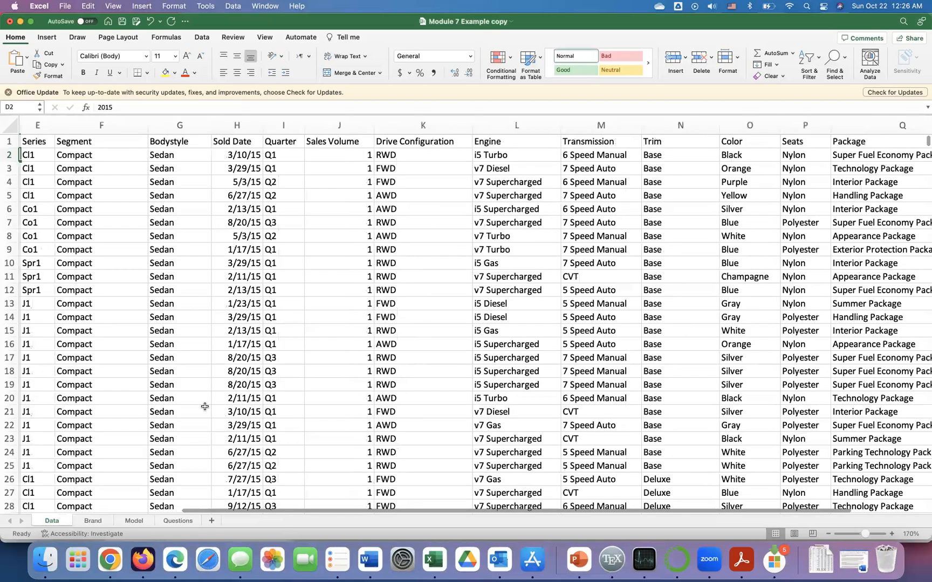
{"action": "scroll", "coordinate": [205, 407], "scroll_direction": "left", "scroll_amount": 2}
{"action": "scroll", "coordinate": [205, 407], "scroll_direction": "down", "scroll_amount": 20}
{"action": "scroll", "coordinate": [205, 407], "scroll_direction": "down", "scroll_amount": 20}
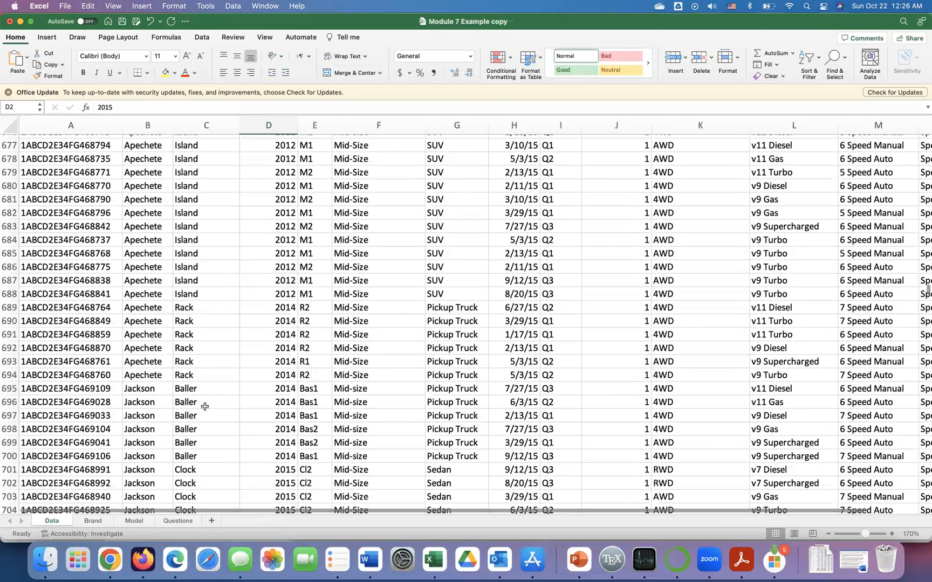
{"action": "scroll", "coordinate": [205, 407], "scroll_direction": "down", "scroll_amount": 20}
{"action": "scroll", "coordinate": [205, 407], "scroll_direction": "up", "scroll_amount": 12}
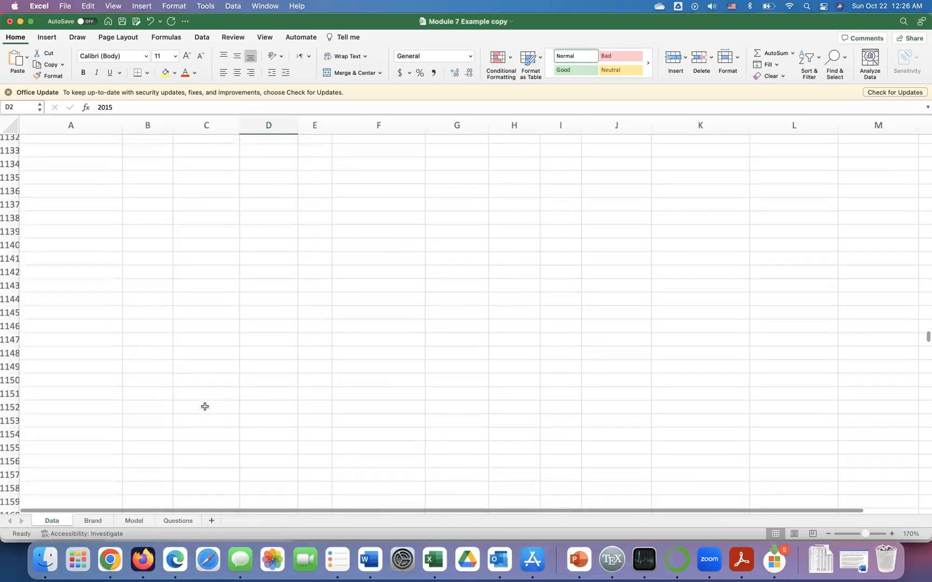
{"action": "scroll", "coordinate": [205, 407], "scroll_direction": "up", "scroll_amount": 6}
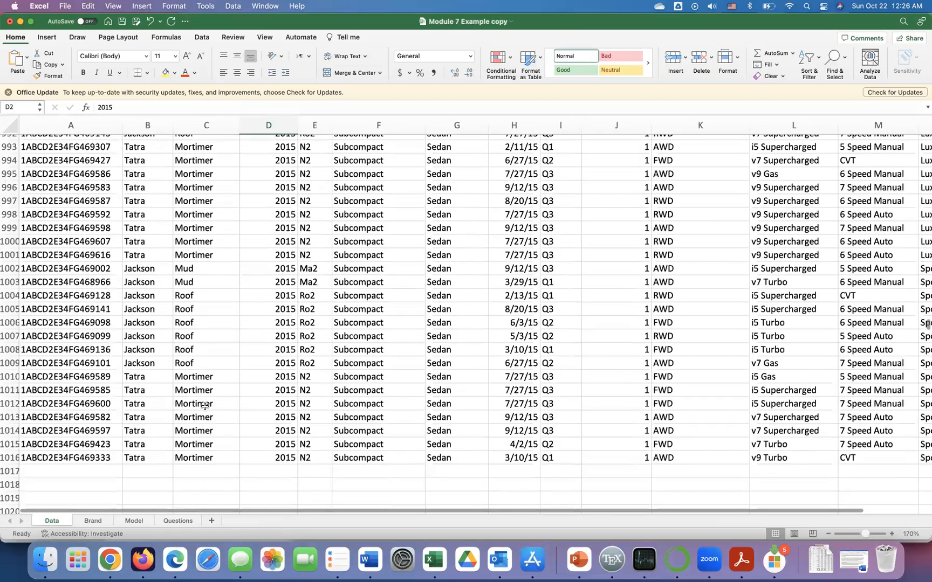
{"action": "scroll", "coordinate": [219, 368], "scroll_direction": "down", "scroll_amount": 2}
{"action": "scroll", "coordinate": [73, 433], "scroll_direction": "up", "scroll_amount": 1}
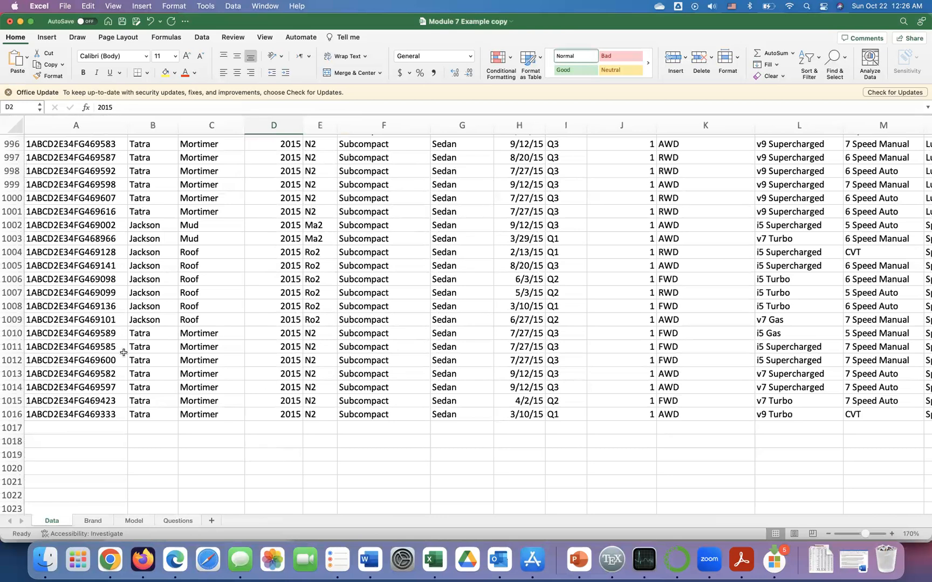
{"action": "scroll", "coordinate": [163, 310], "scroll_direction": "up", "scroll_amount": 20}
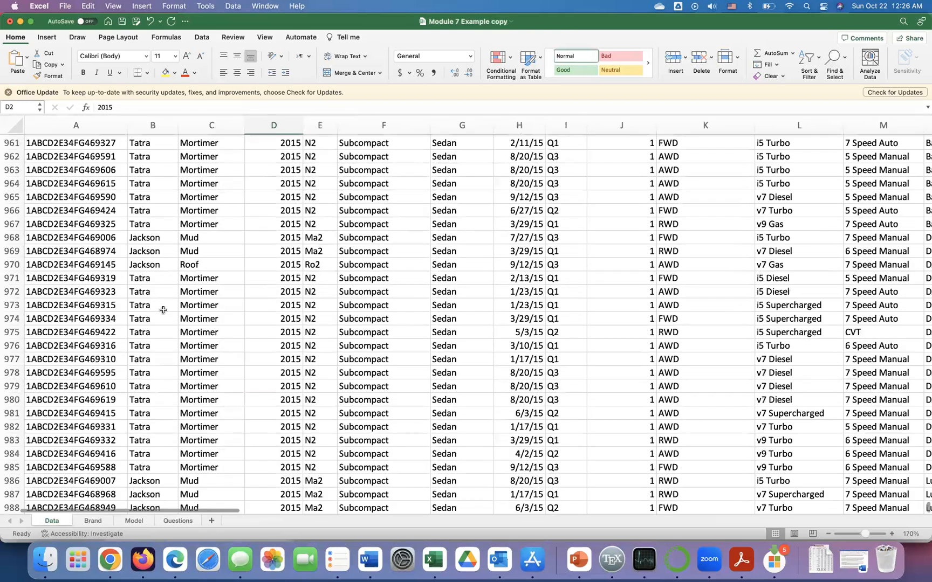
{"action": "scroll", "coordinate": [163, 310], "scroll_direction": "up", "scroll_amount": 20}
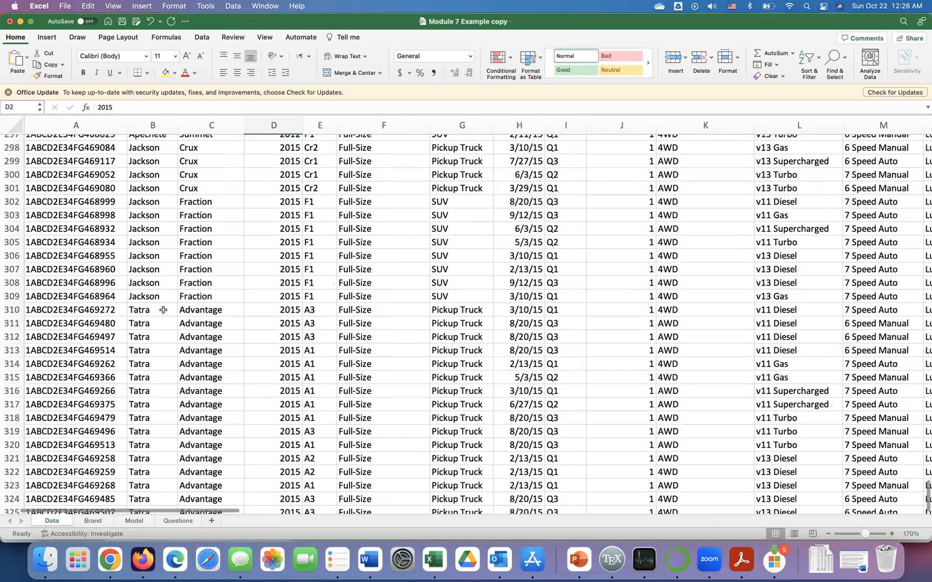
{"action": "scroll", "coordinate": [163, 310], "scroll_direction": "up", "scroll_amount": 20}
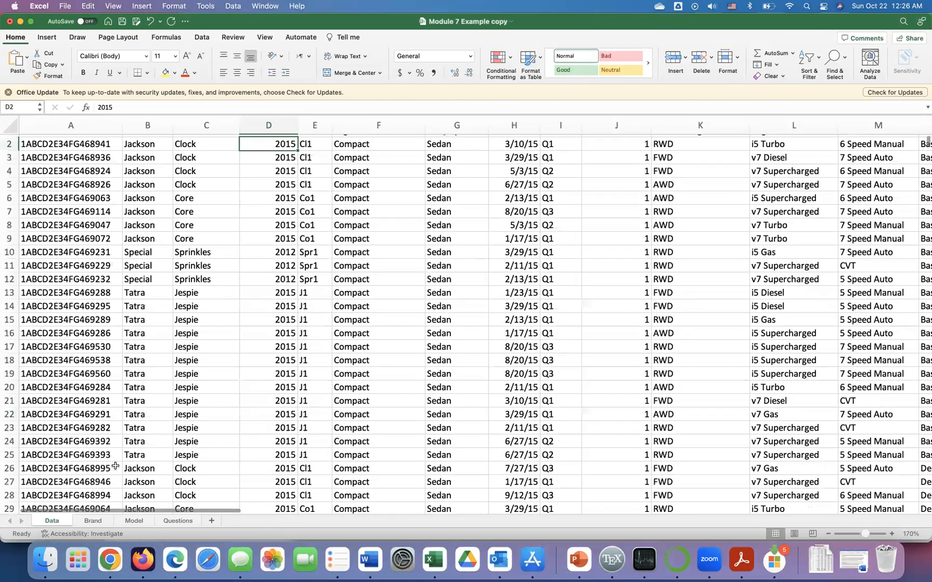
Step: On the Brand sheet, fit the Variable Marketing column to its header and review the headings through Contribution Margin
{"action": "left_click", "coordinate": [90, 521]}
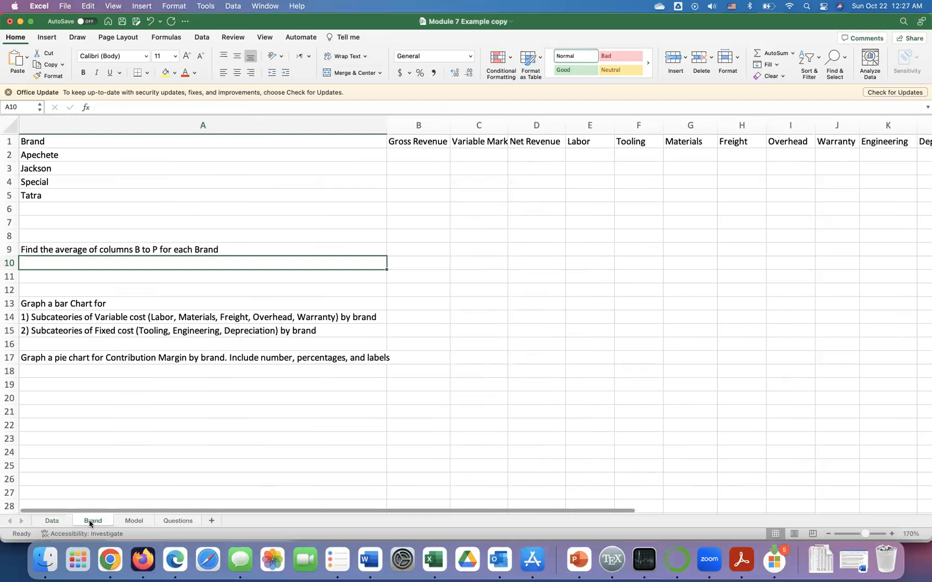
{"action": "scroll", "coordinate": [448, 195], "scroll_direction": "right", "scroll_amount": 1}
{"action": "scroll", "coordinate": [448, 195], "scroll_direction": "right", "scroll_amount": 2}
{"action": "double_click", "coordinate": [445, 131]}
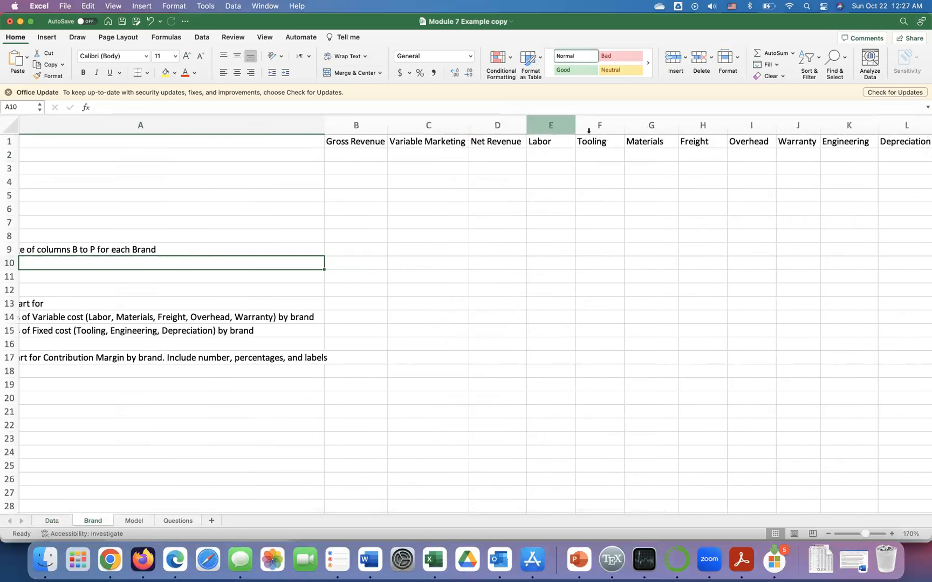
{"action": "scroll", "coordinate": [693, 156], "scroll_direction": "right", "scroll_amount": 3}
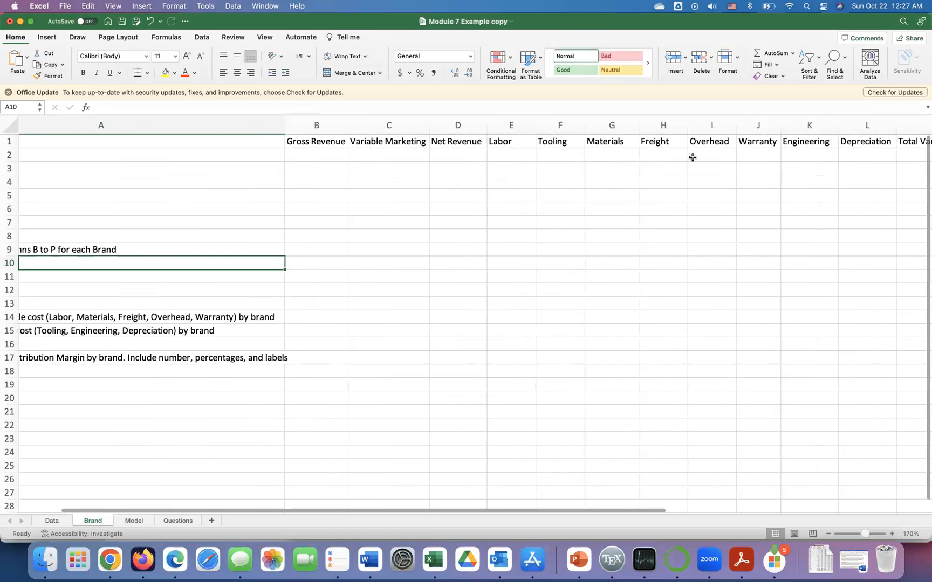
{"action": "scroll", "coordinate": [693, 156], "scroll_direction": "right", "scroll_amount": 12}
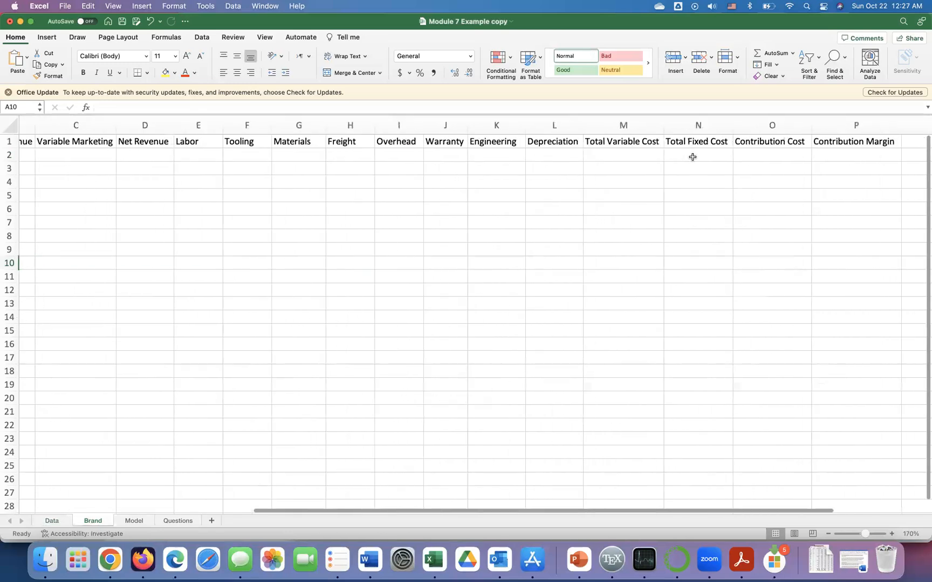
{"action": "scroll", "coordinate": [692, 156], "scroll_direction": "left", "scroll_amount": 15}
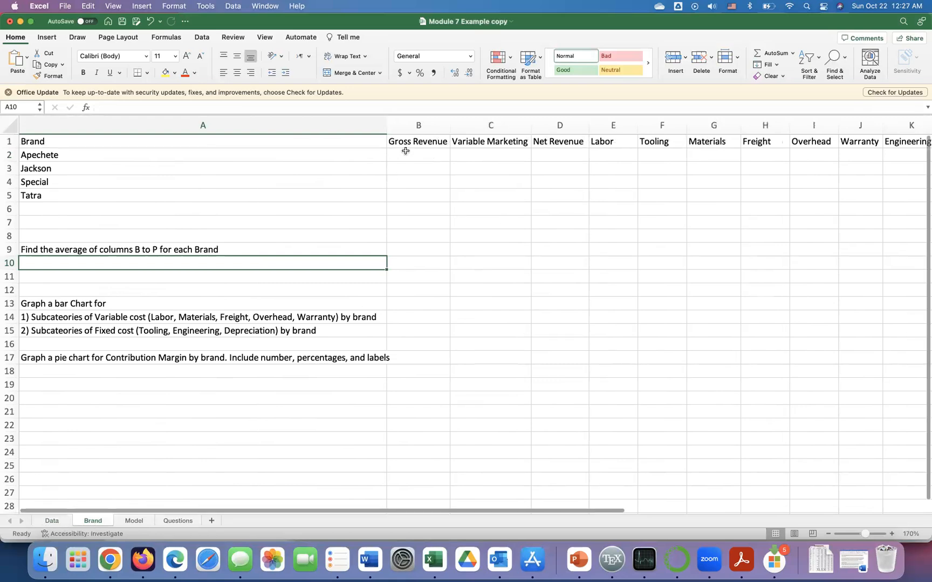
Step: Examine the financial columns on the Data sheet from Gross Revenue onward that correspond to the Brand sheet's headings
{"action": "left_click", "coordinate": [51, 522]}
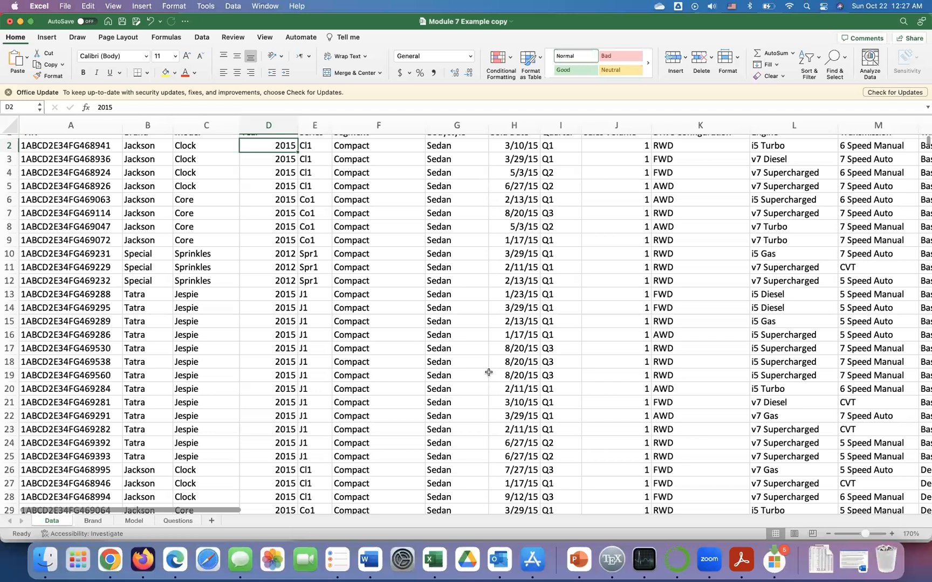
{"action": "scroll", "coordinate": [664, 322], "scroll_direction": "right", "scroll_amount": 2}
{"action": "scroll", "coordinate": [664, 321], "scroll_direction": "up", "scroll_amount": 1}
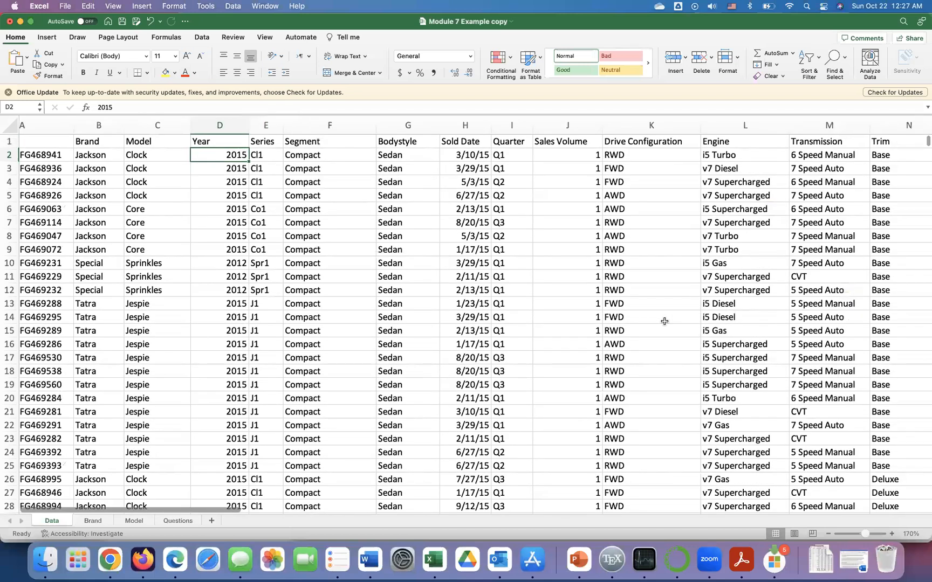
{"action": "scroll", "coordinate": [664, 321], "scroll_direction": "right", "scroll_amount": 15}
{"action": "scroll", "coordinate": [664, 322], "scroll_direction": "right", "scroll_amount": 4}
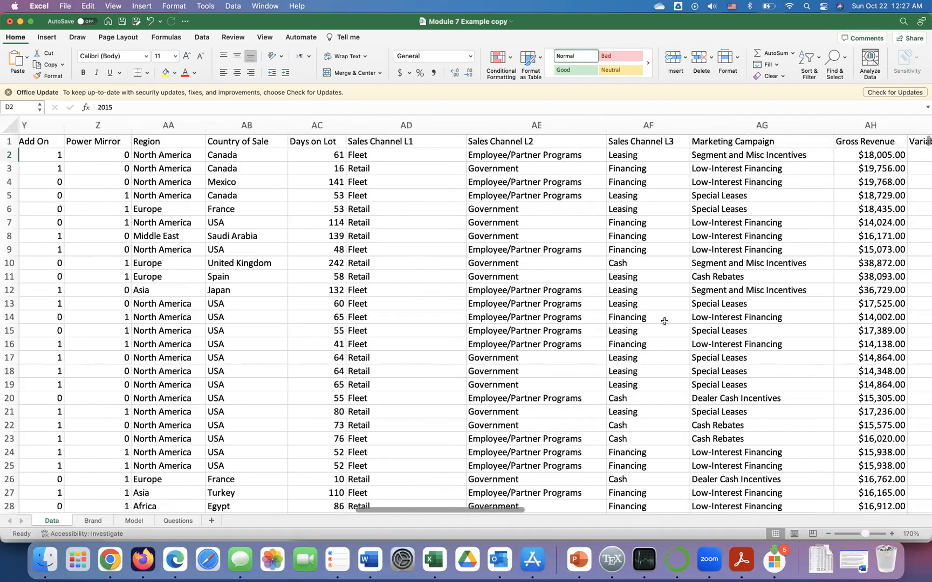
{"action": "scroll", "coordinate": [664, 321], "scroll_direction": "right", "scroll_amount": 10}
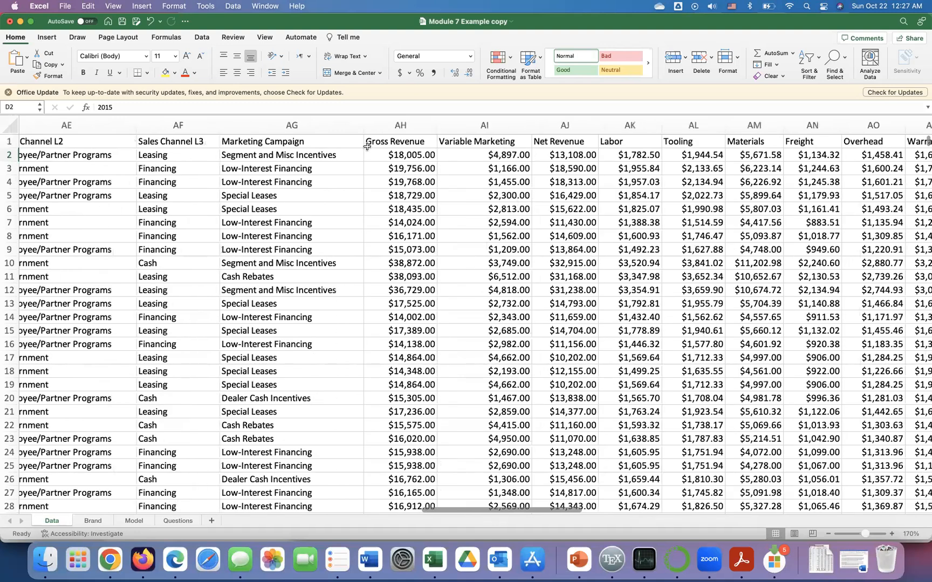
{"action": "scroll", "coordinate": [343, 137], "scroll_direction": "right", "scroll_amount": 1}
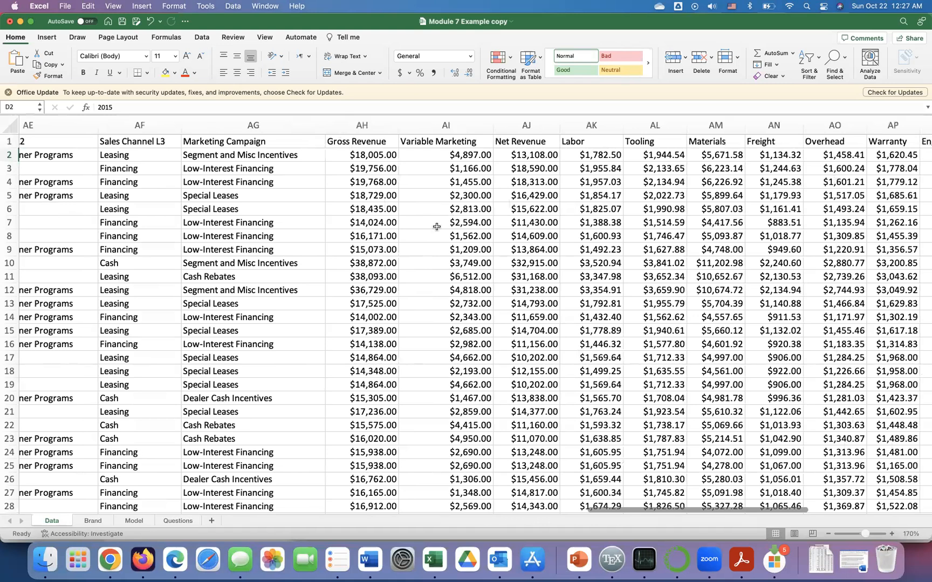
{"action": "scroll", "coordinate": [437, 227], "scroll_direction": "right", "scroll_amount": 1}
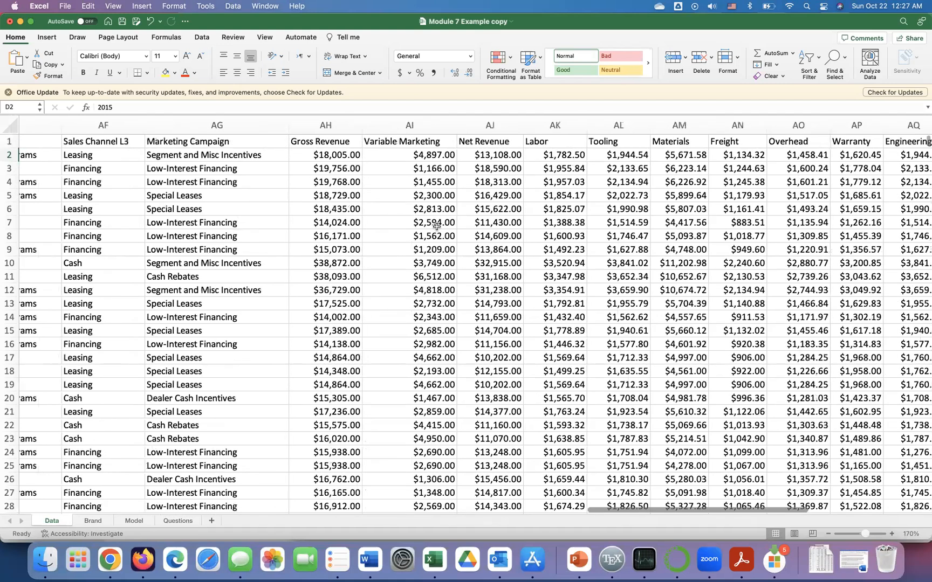
{"action": "scroll", "coordinate": [437, 226], "scroll_direction": "right", "scroll_amount": 3}
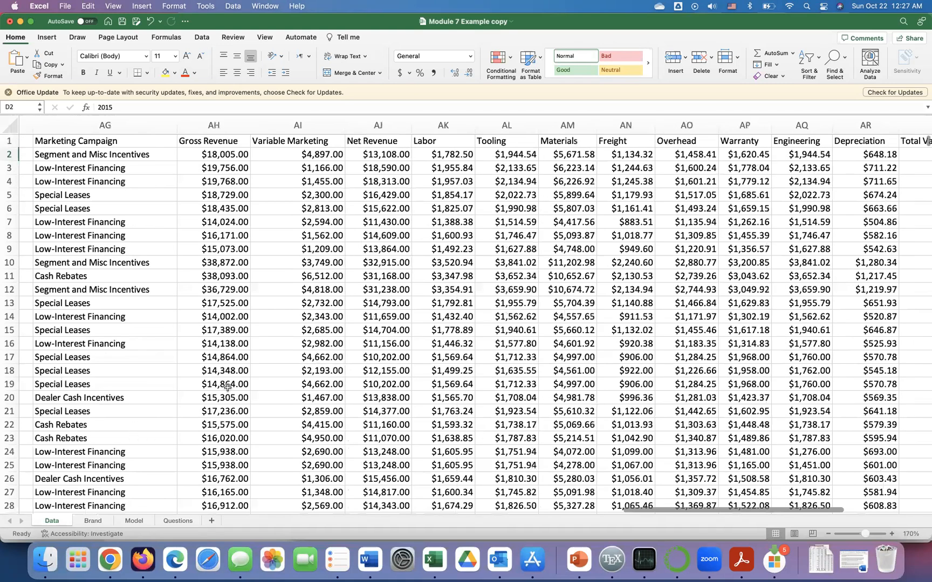
{"action": "scroll", "coordinate": [640, 285], "scroll_direction": "right", "scroll_amount": 3}
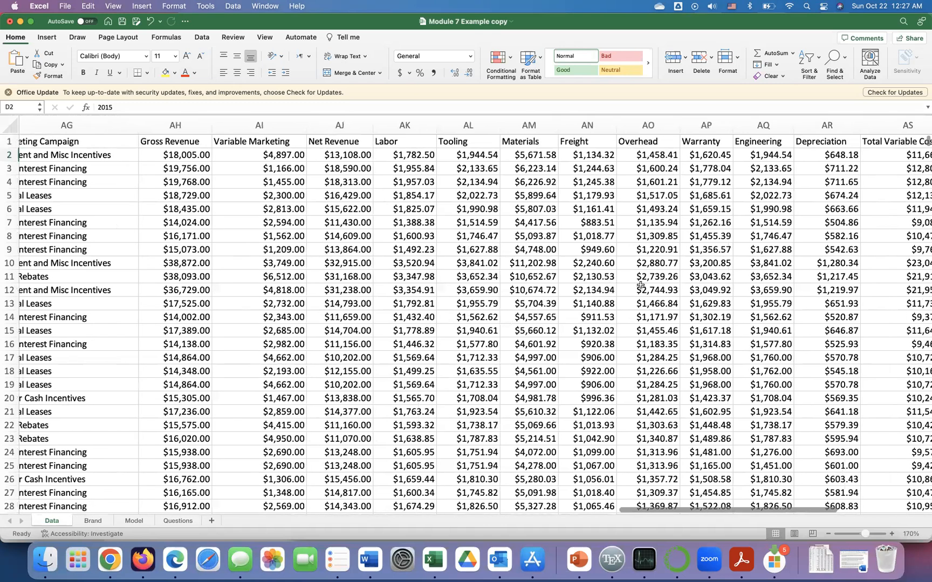
Step: Review the Data sheet's remaining cost columns through Contribution Margin and its first columns, and return to the Brand sheet
{"action": "scroll", "coordinate": [619, 158], "scroll_direction": "right", "scroll_amount": 8}
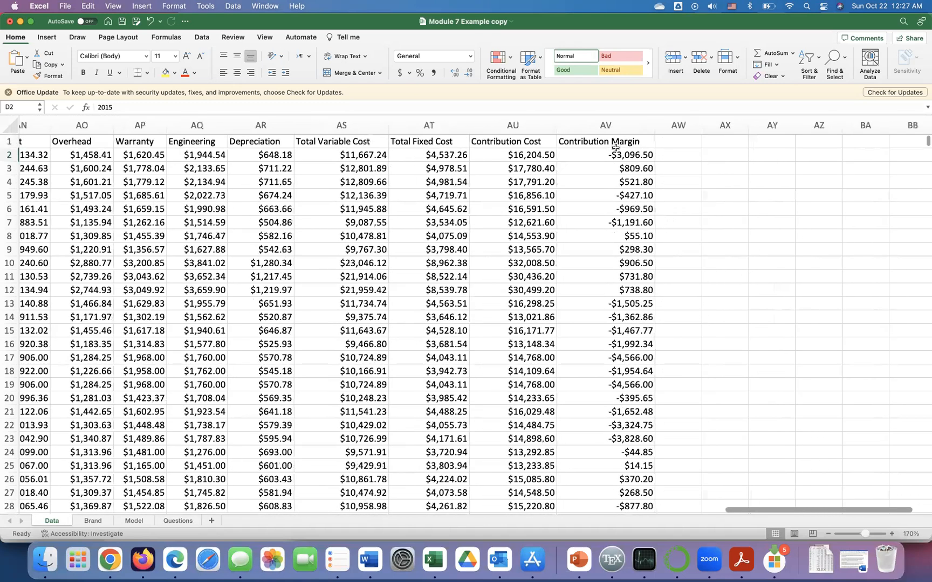
{"action": "scroll", "coordinate": [437, 249], "scroll_direction": "left", "scroll_amount": 15}
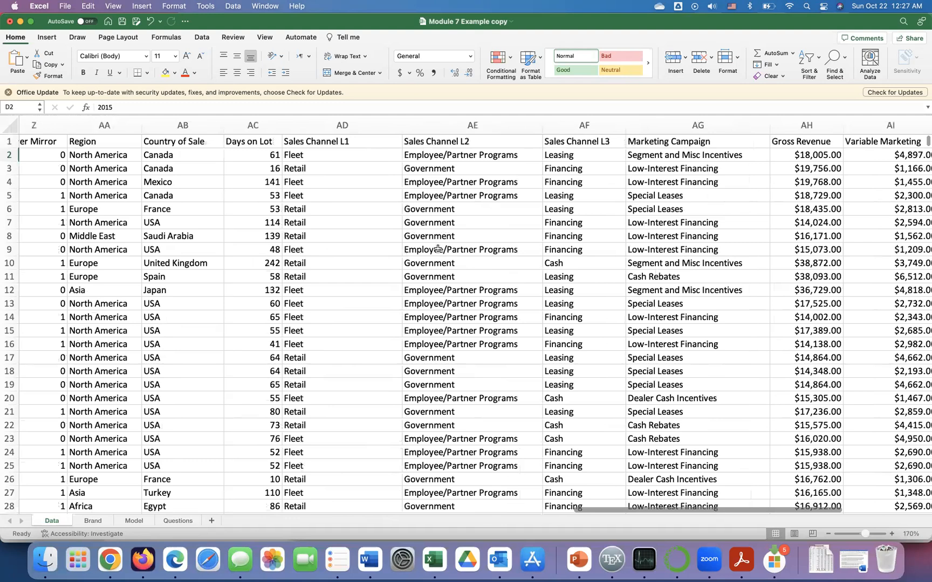
{"action": "scroll", "coordinate": [437, 249], "scroll_direction": "left", "scroll_amount": 20}
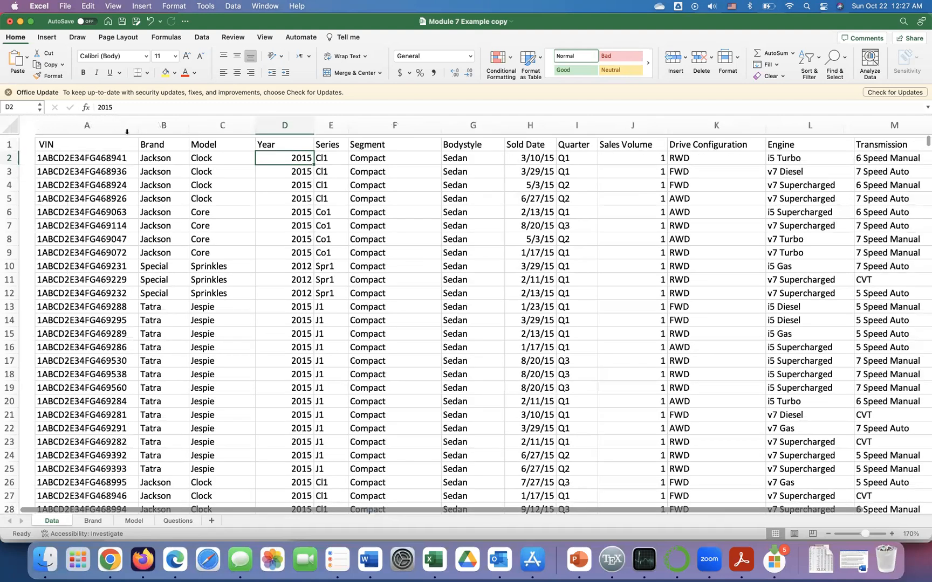
{"action": "scroll", "coordinate": [124, 287], "scroll_direction": "right", "scroll_amount": 1}
{"action": "left_click", "coordinate": [93, 521]}
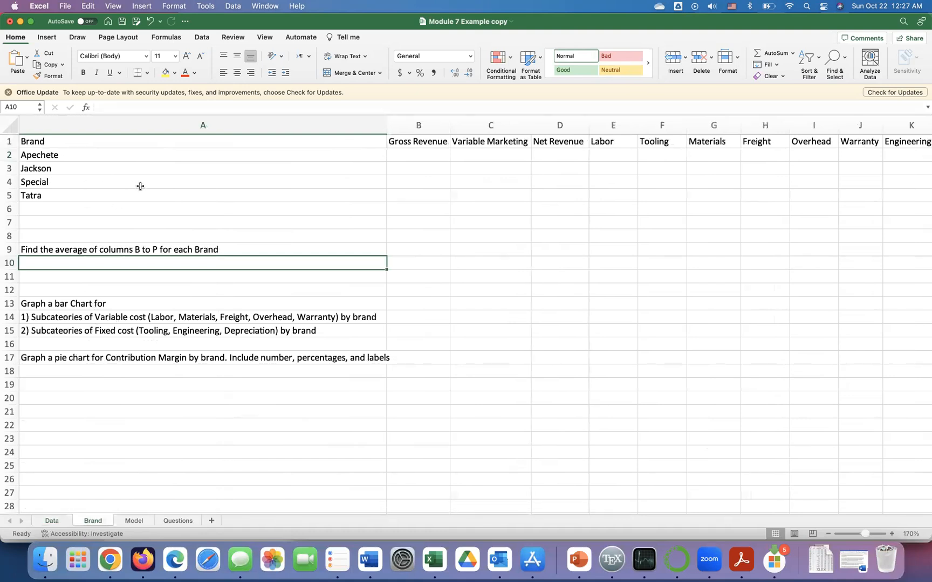
Step: Start an AVERAGEIFS formula in B2 for Apechete's Gross Revenue, with Data!AH:AH as the average range
{"action": "left_click", "coordinate": [414, 154]}
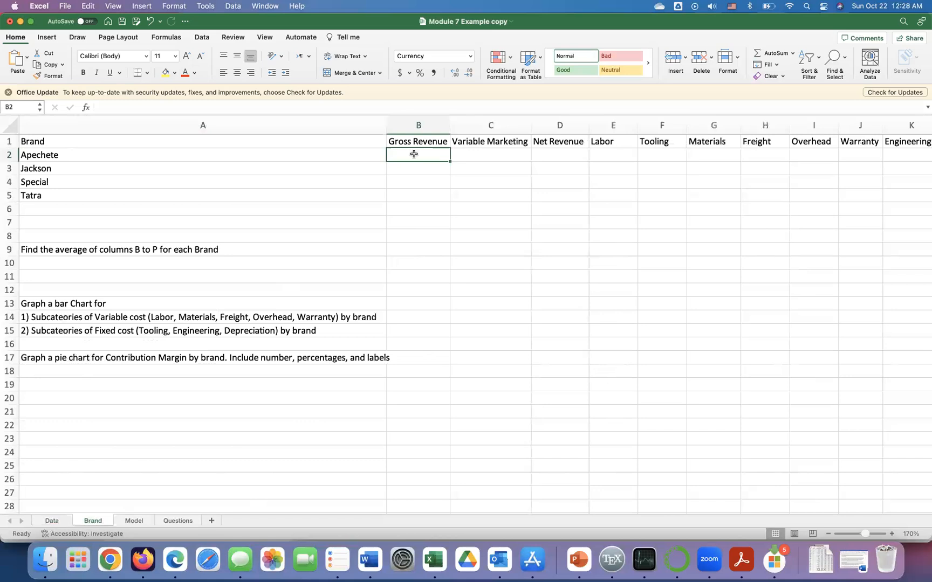
{"action": "type", "text": "=a"}
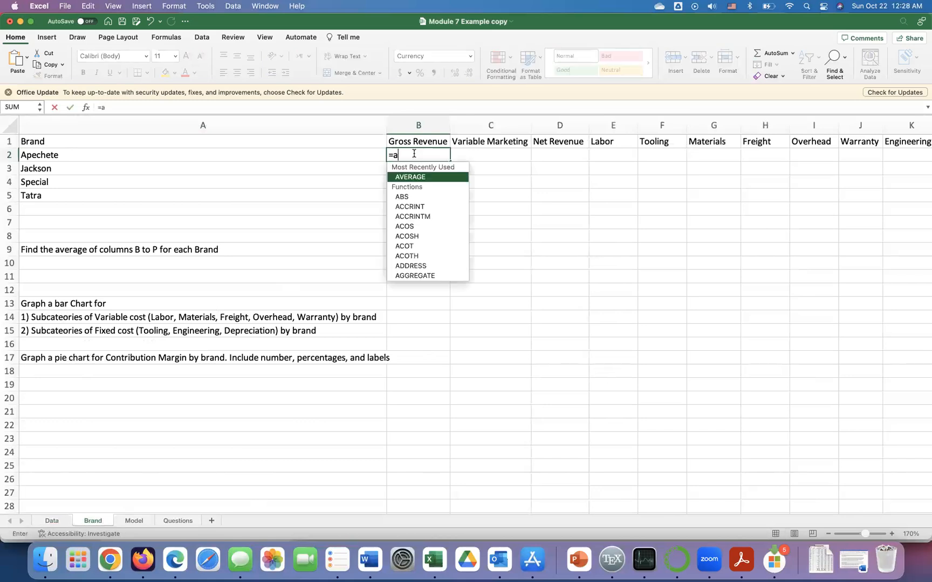
{"action": "type", "text": "verageif"}
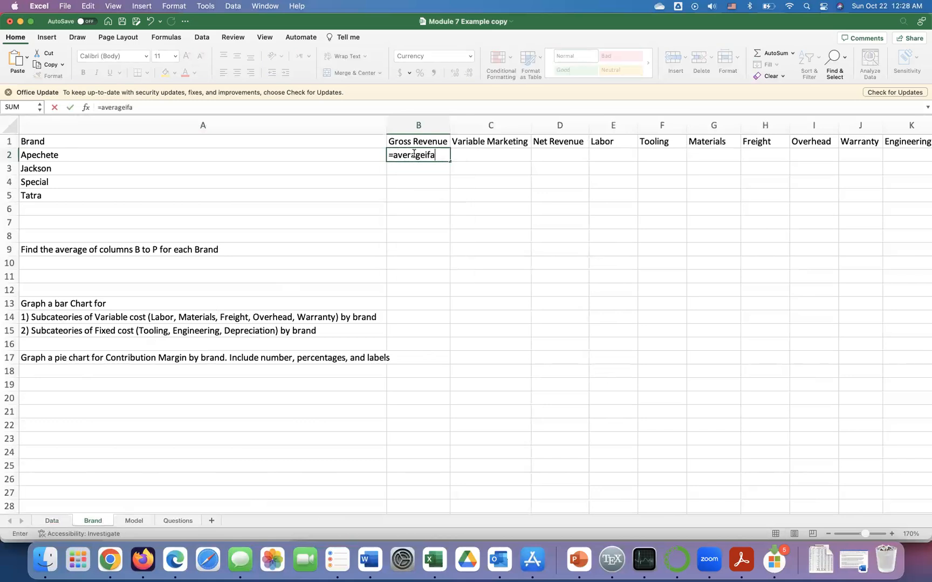
{"action": "type", "text": "s"}
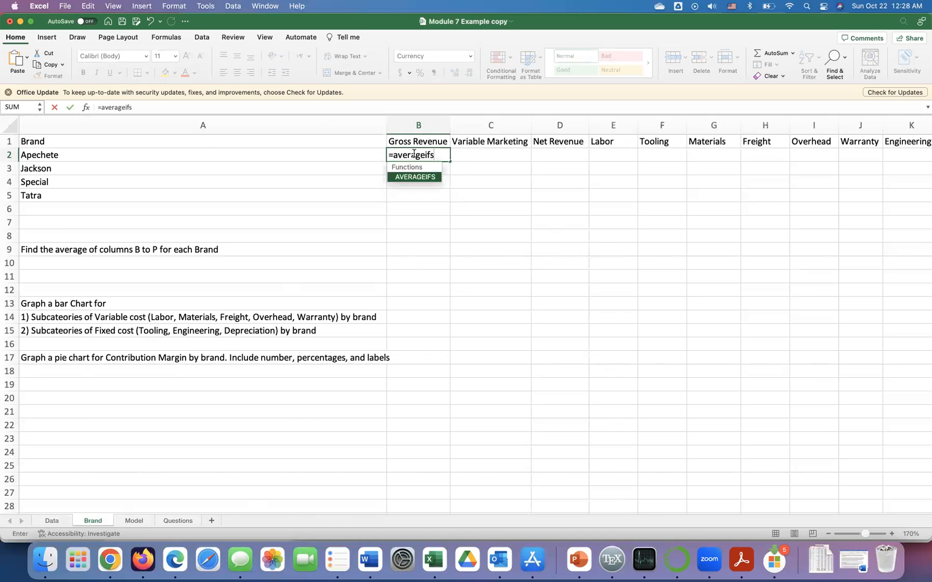
{"action": "type", "text": "("}
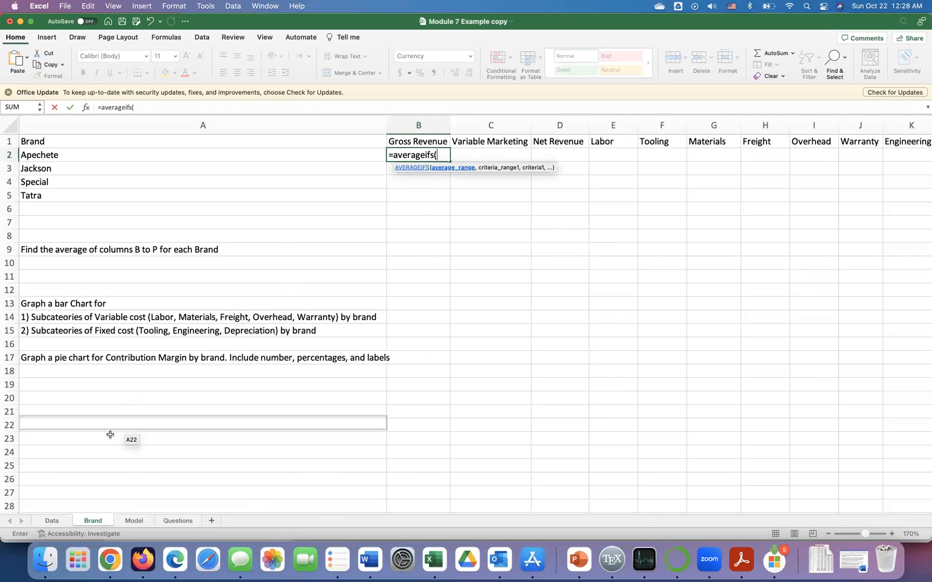
{"action": "left_click", "coordinate": [50, 522]}
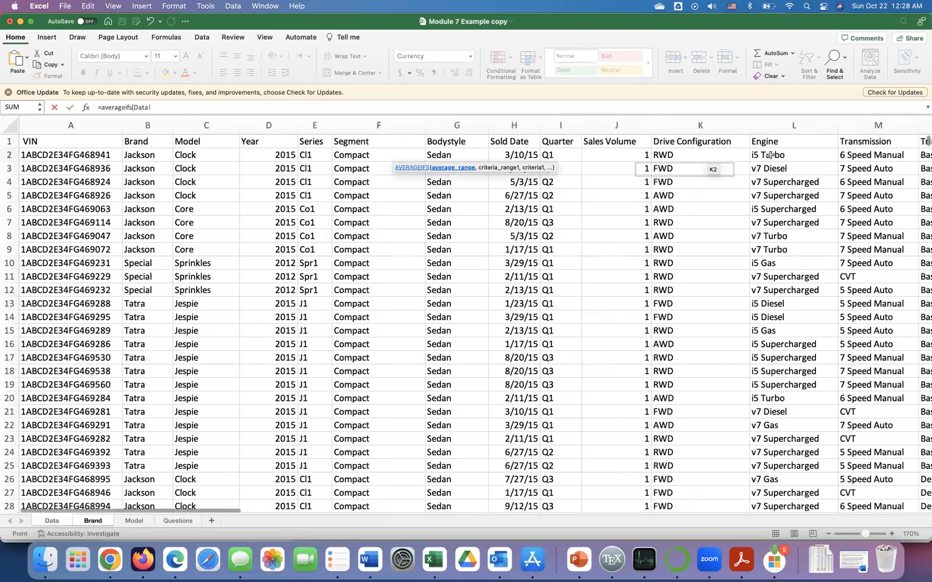
{"action": "scroll", "coordinate": [653, 244], "scroll_direction": "right", "scroll_amount": 3}
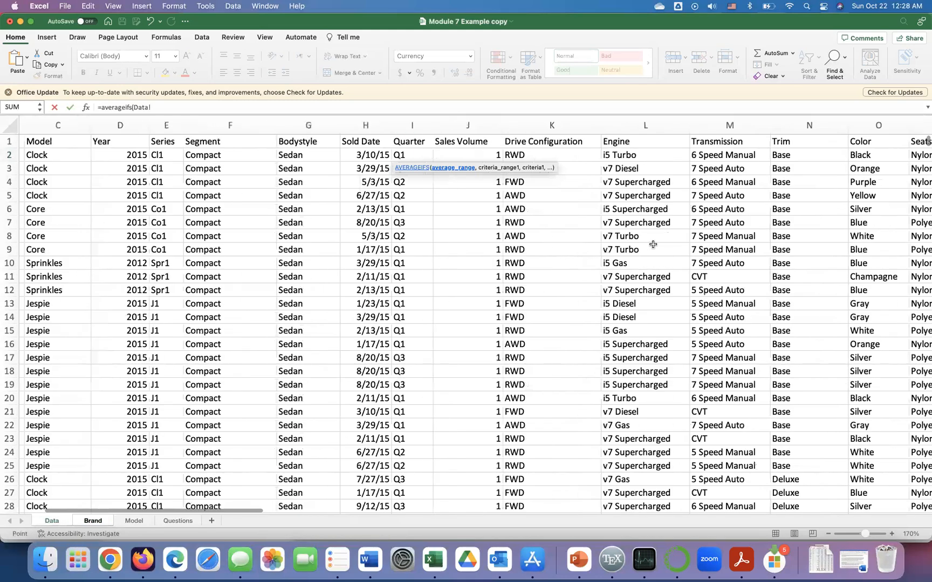
{"action": "scroll", "coordinate": [653, 244], "scroll_direction": "right", "scroll_amount": 10}
{"action": "scroll", "coordinate": [653, 244], "scroll_direction": "right", "scroll_amount": 9}
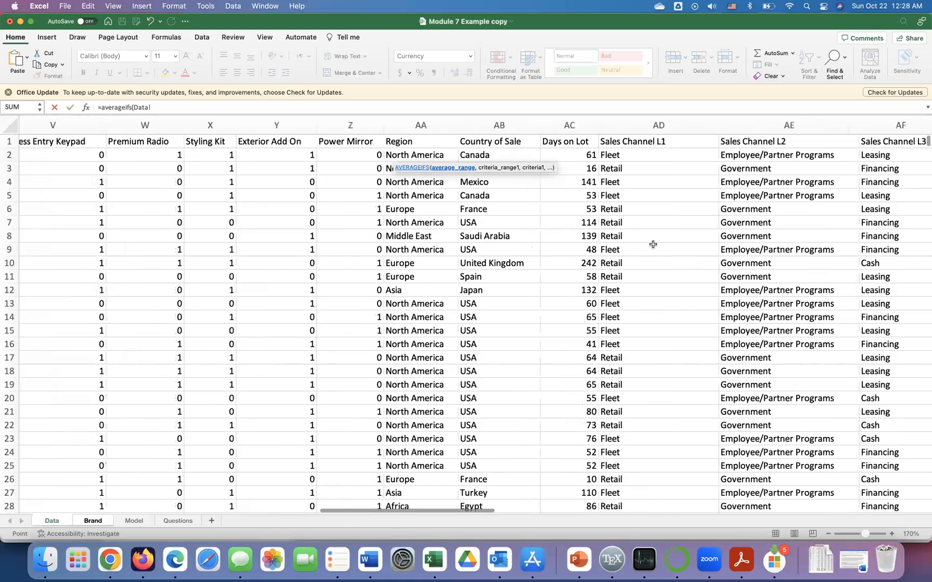
{"action": "scroll", "coordinate": [653, 244], "scroll_direction": "right", "scroll_amount": 4}
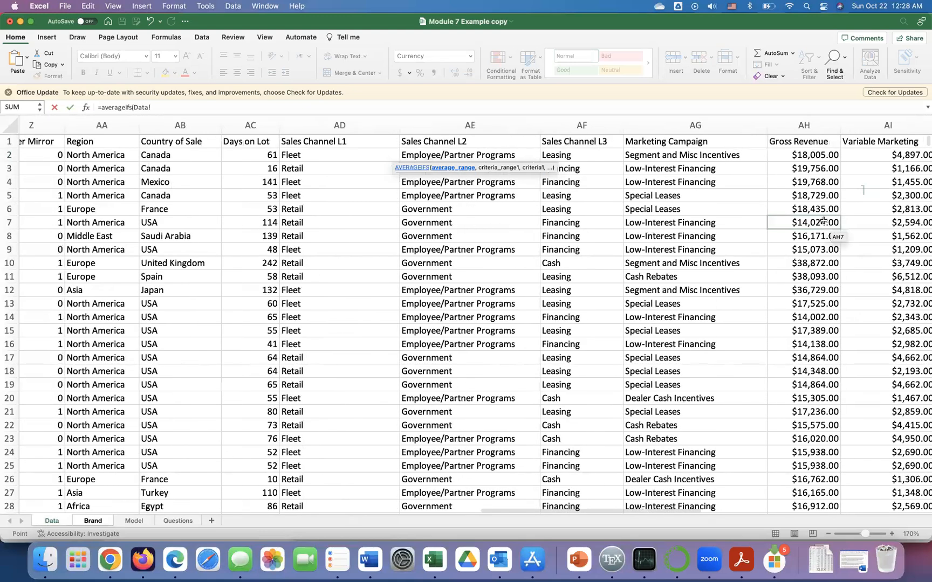
{"action": "scroll", "coordinate": [824, 221], "scroll_direction": "right", "scroll_amount": 6}
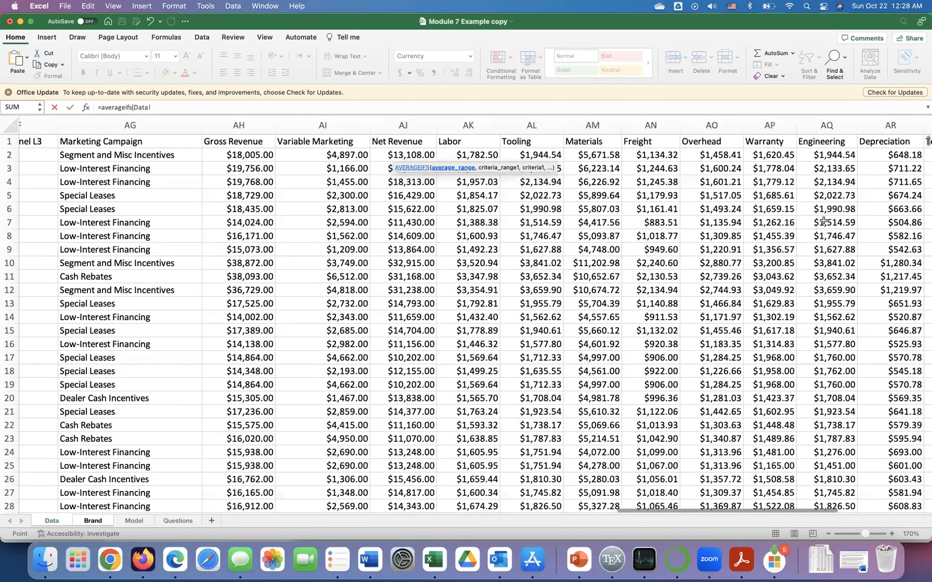
{"action": "scroll", "coordinate": [823, 221], "scroll_direction": "right", "scroll_amount": 1}
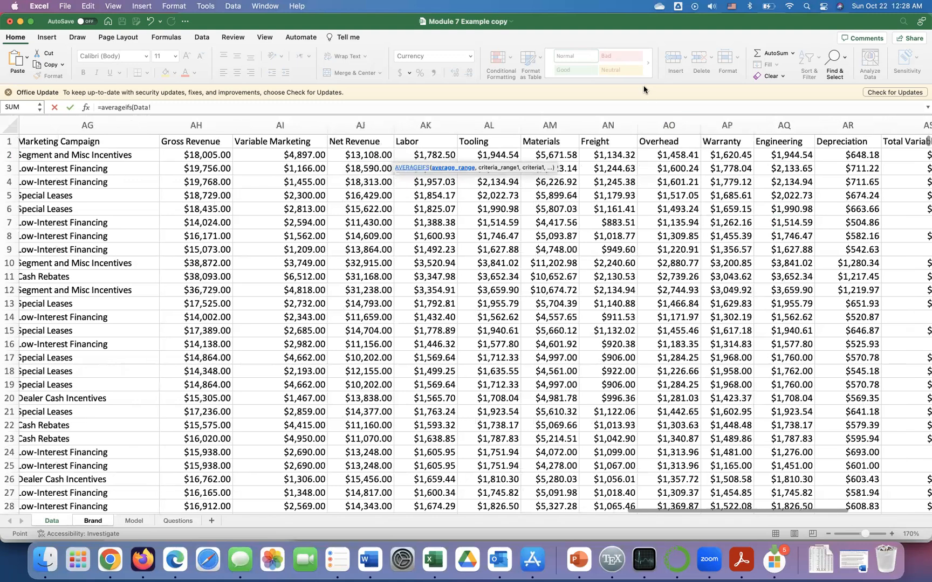
{"action": "left_click", "coordinate": [217, 125]}
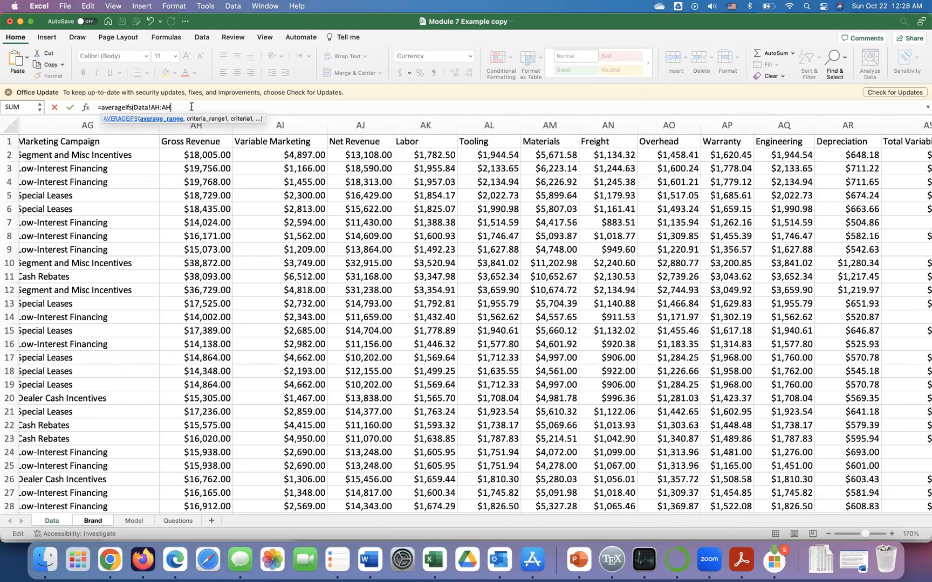
Step: Set the formula's criteria range to the Data sheet's Brand column, Data!B:B, and go back to the Brand sheet for the criterion
{"action": "type", "text": ","}
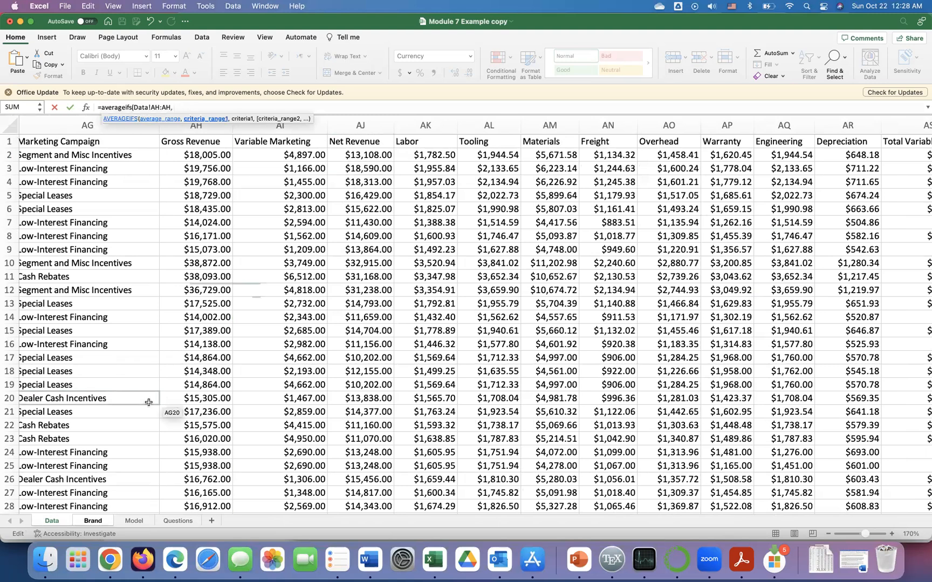
{"action": "scroll", "coordinate": [148, 402], "scroll_direction": "left", "scroll_amount": 2}
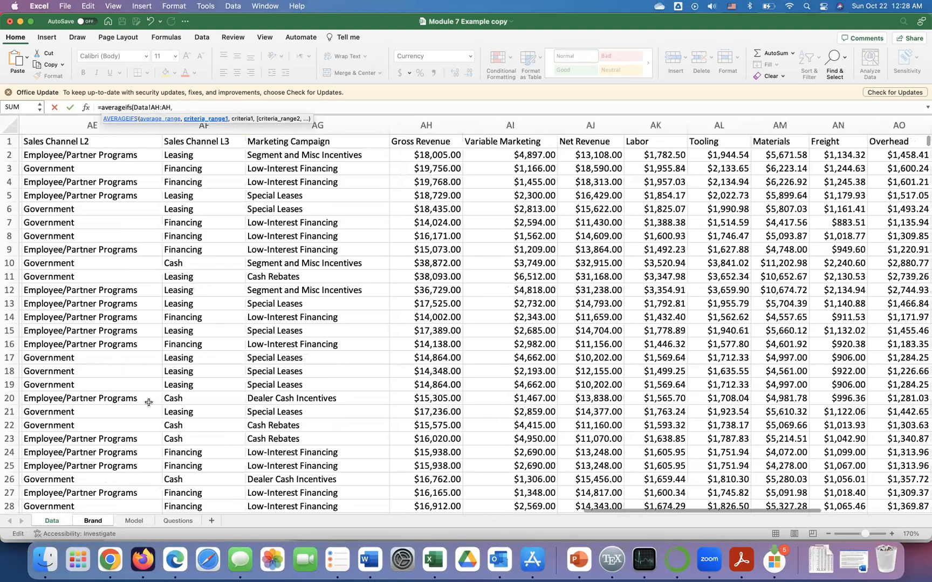
{"action": "scroll", "coordinate": [53, 335], "scroll_direction": "left", "scroll_amount": 15}
{"action": "scroll", "coordinate": [150, 311], "scroll_direction": "left", "scroll_amount": 8}
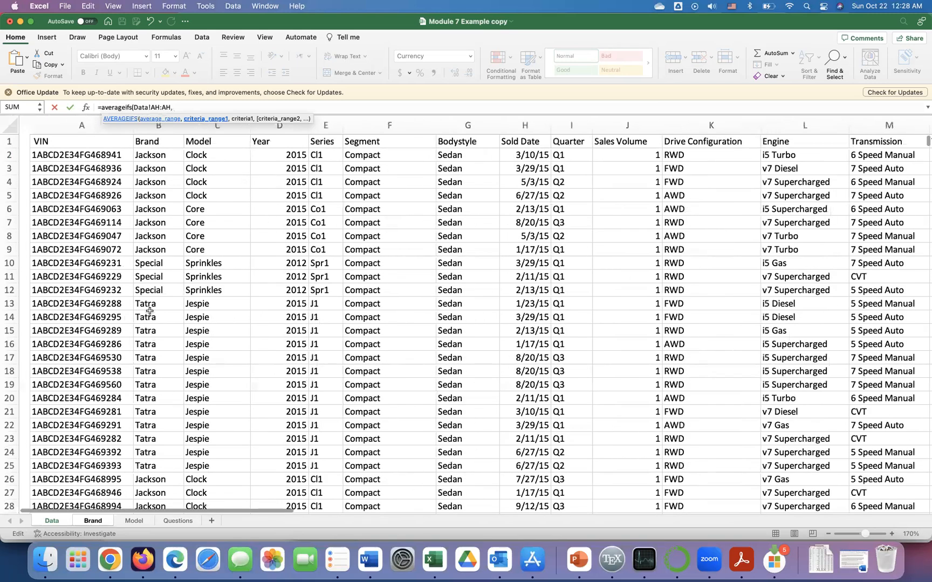
{"action": "left_click", "coordinate": [154, 125]}
{"action": "type", "text": ", Data!"}
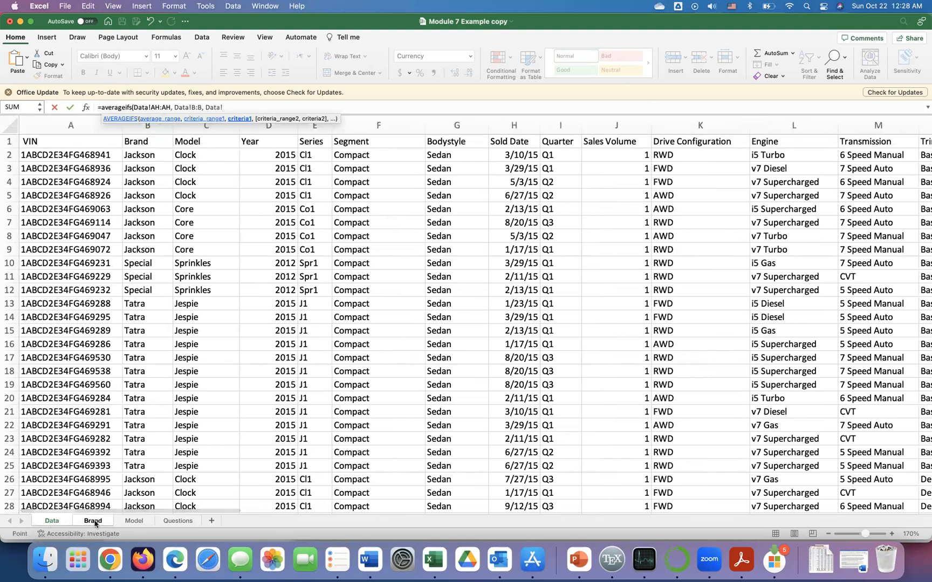
{"action": "left_click", "coordinate": [93, 520]}
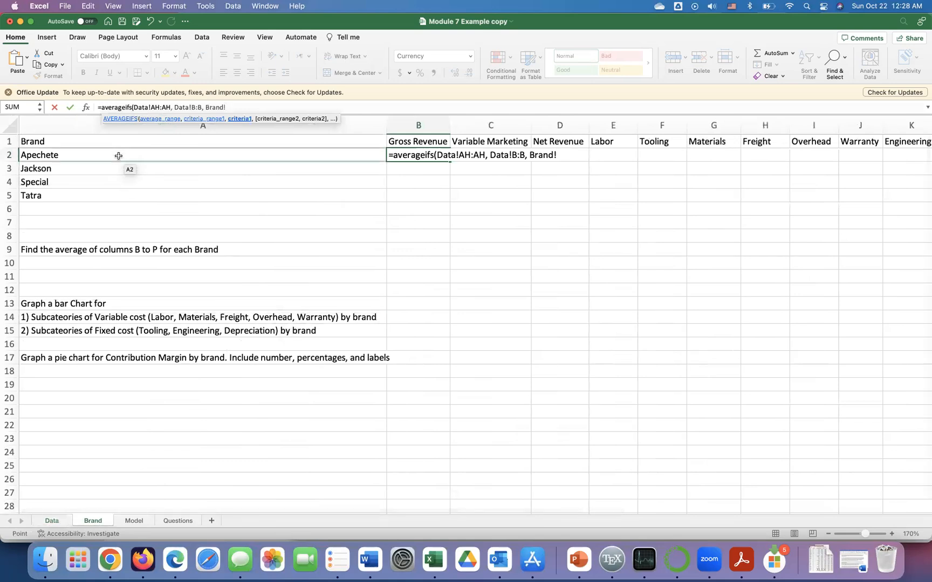
{"action": "left_click", "coordinate": [561, 152]}
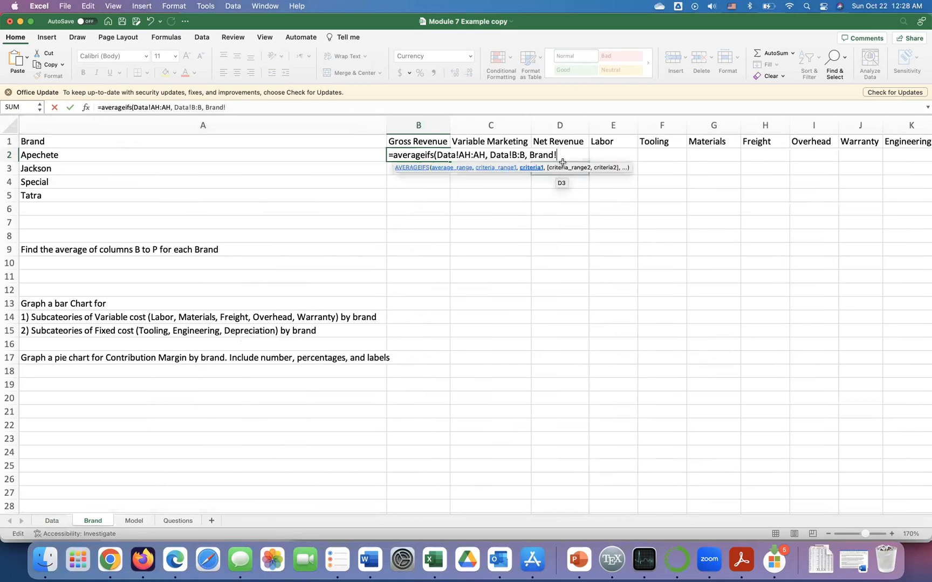
{"action": "left_click", "coordinate": [119, 155]}
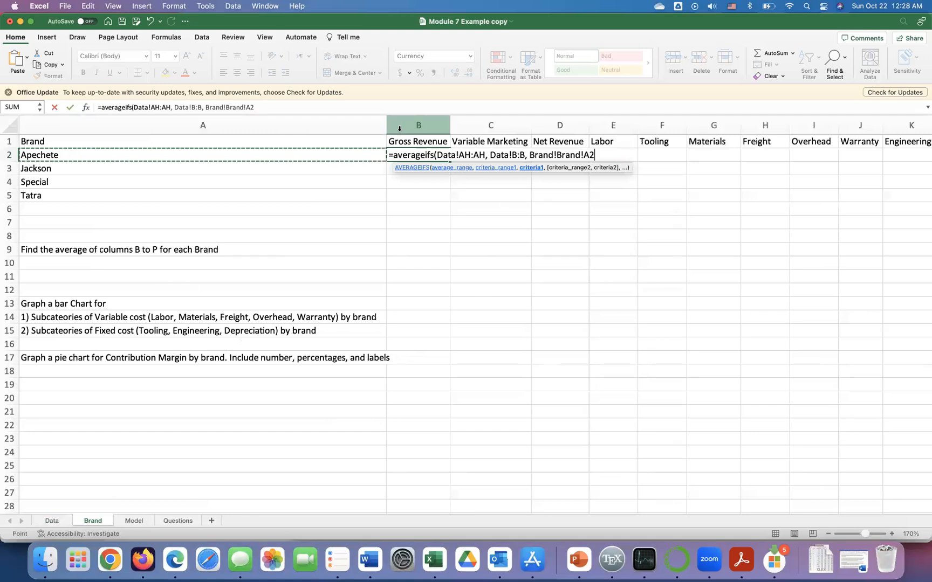
{"action": "key", "text": "BackSpace"}
{"action": "key", "text": "BackSpace"}
{"action": "key", "text": "BackSpace"}
{"action": "key", "text": "BackSpace"}
{"action": "key", "text": "BackSpace"}
{"action": "key", "text": "BackSpace"}
{"action": "key", "text": "BackSpace"}
{"action": "key", "text": "BackSpace"}
{"action": "key", "text": "BackSpace"}
{"action": "key", "text": "BackSpace"}
{"action": "key", "text": "BackSpace"}
{"action": "key", "text": "BackSpace"}
{"action": "key", "text": "BackSpace"}
{"action": "key", "text": "BackSpace"}
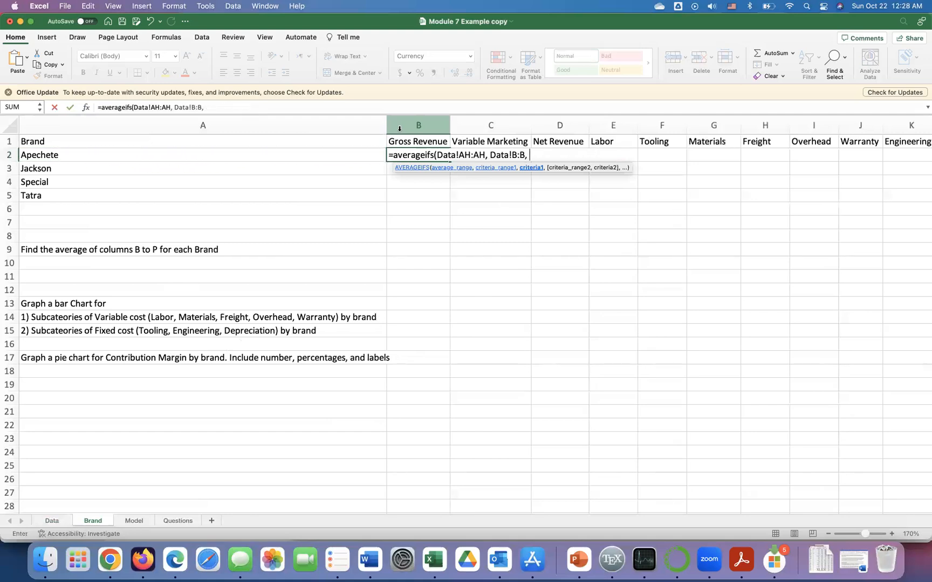
Step: Use the Apechete cell Brand!A2 as the criterion and complete the AVERAGEIFS formula in B2
{"action": "left_click", "coordinate": [311, 157]}
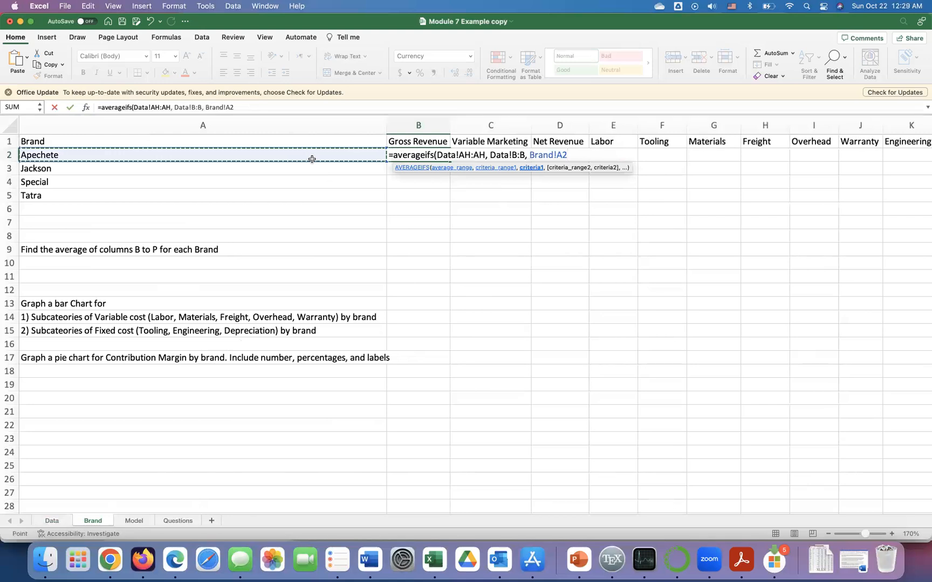
{"action": "type", "text": ")"}
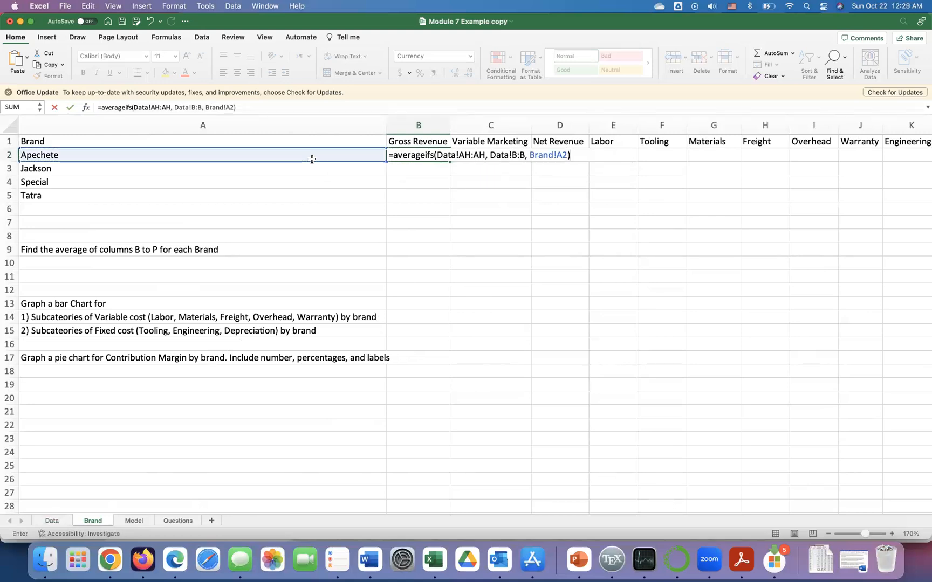
{"action": "key", "text": "Return"}
Step: Fill the Gross Revenue formula in B2 down to B5, and copy B2:B5 across through the Freight column
{"action": "left_click", "coordinate": [434, 156]}
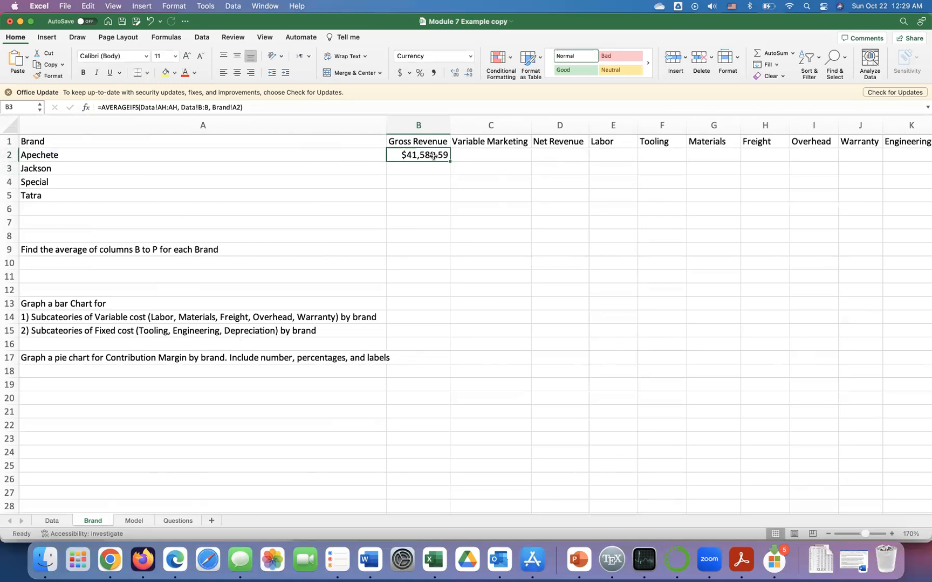
{"action": "left_click_drag", "start_coordinate": [449, 161], "coordinate": [442, 201]}
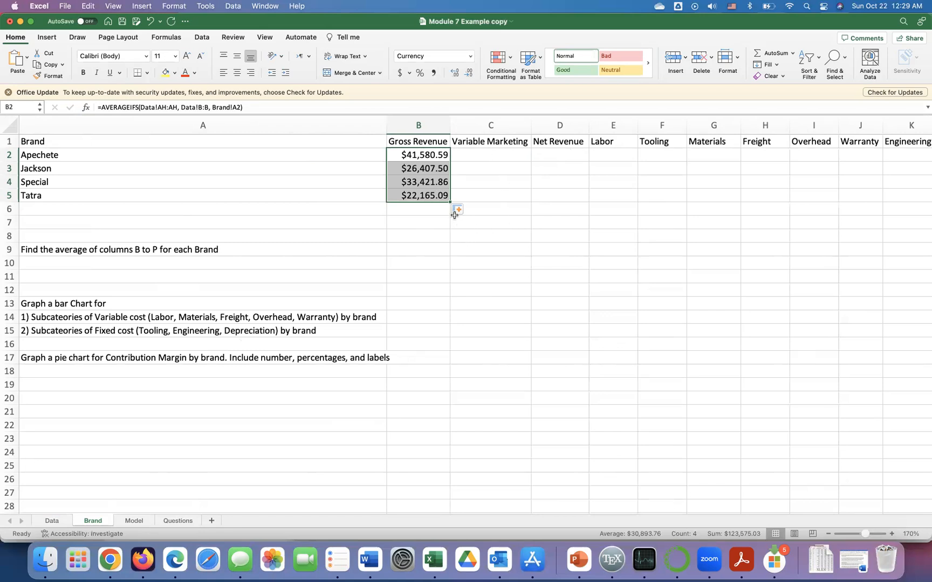
{"action": "left_click_drag", "start_coordinate": [451, 200], "coordinate": [789, 221]}
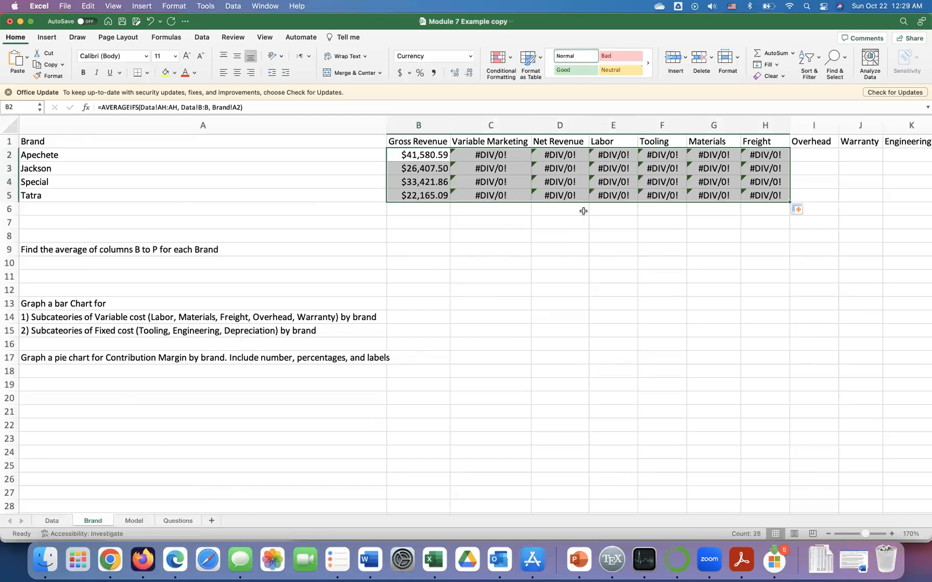
Step: Examine how the references shifted in the copied AVERAGEIFS formulas in C2 and D2, comparing them with the Data sheet's Brand column
{"action": "left_click", "coordinate": [513, 156]}
{"action": "double_click", "coordinate": [513, 156]}
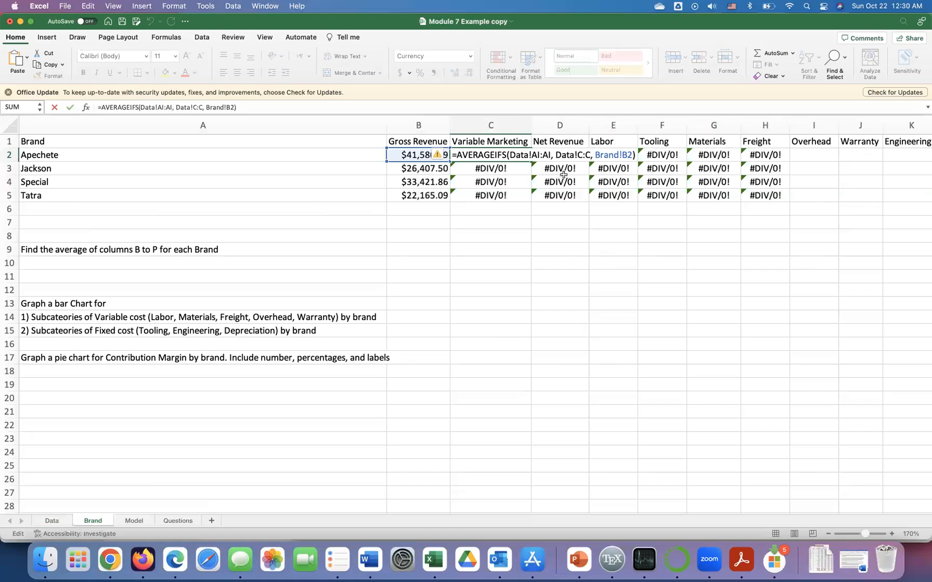
{"action": "key", "text": "Return"}
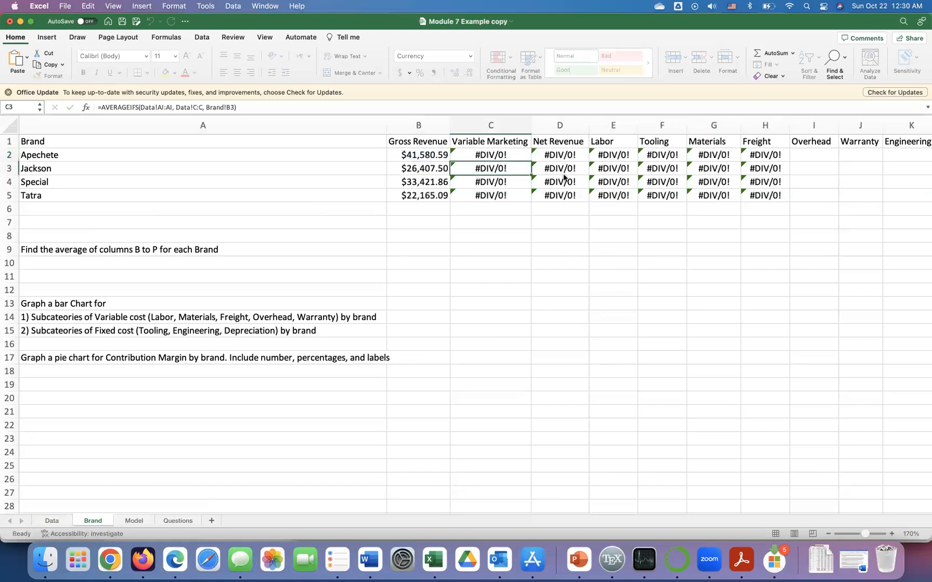
{"action": "left_click", "coordinate": [52, 521]}
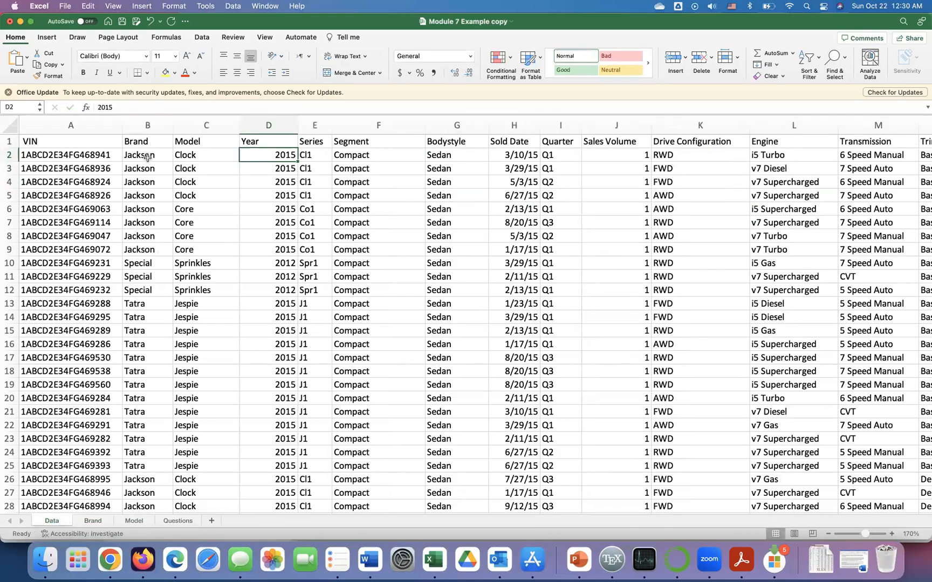
{"action": "left_click", "coordinate": [93, 521]}
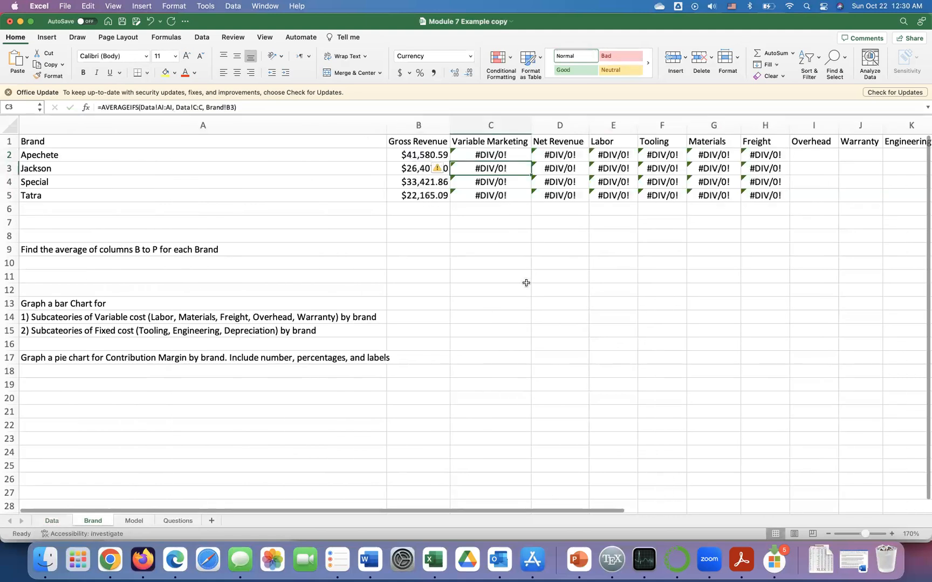
{"action": "double_click", "coordinate": [501, 154]}
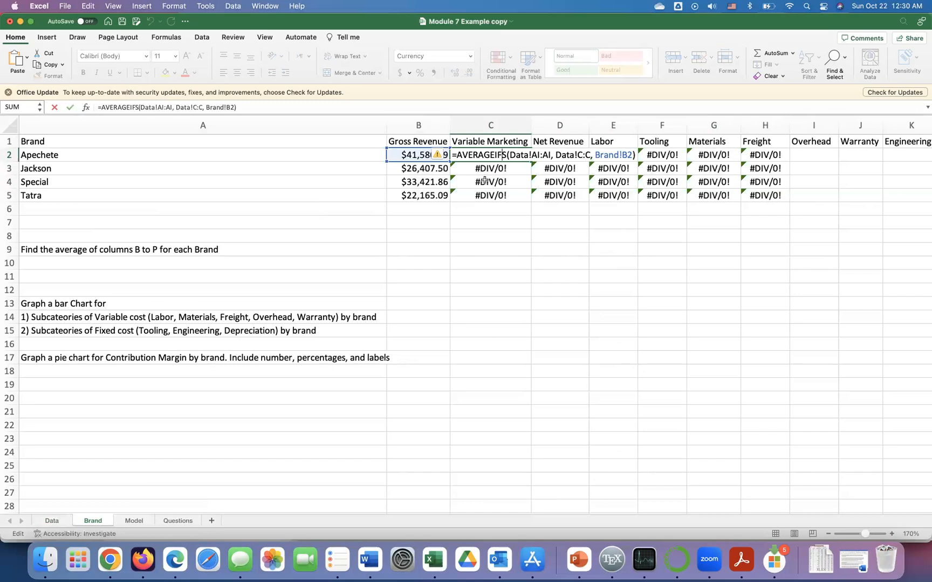
{"action": "scroll", "coordinate": [485, 181], "scroll_direction": "right", "scroll_amount": 10}
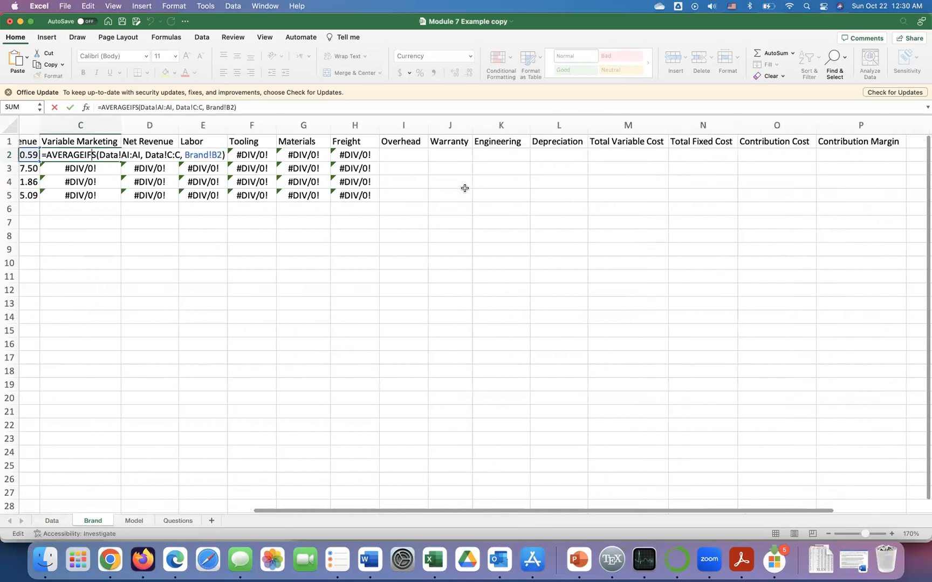
{"action": "scroll", "coordinate": [465, 188], "scroll_direction": "left", "scroll_amount": 10}
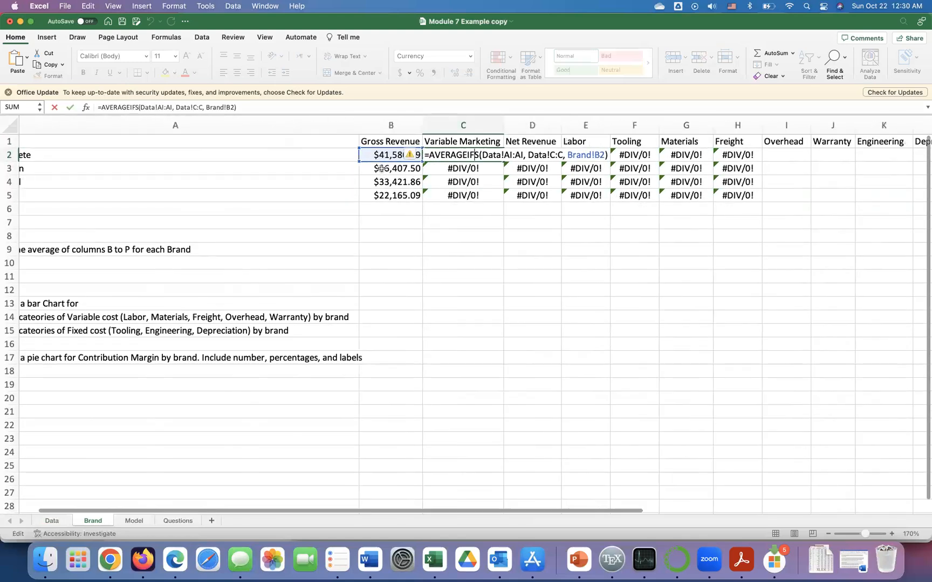
{"action": "key", "text": "Return"}
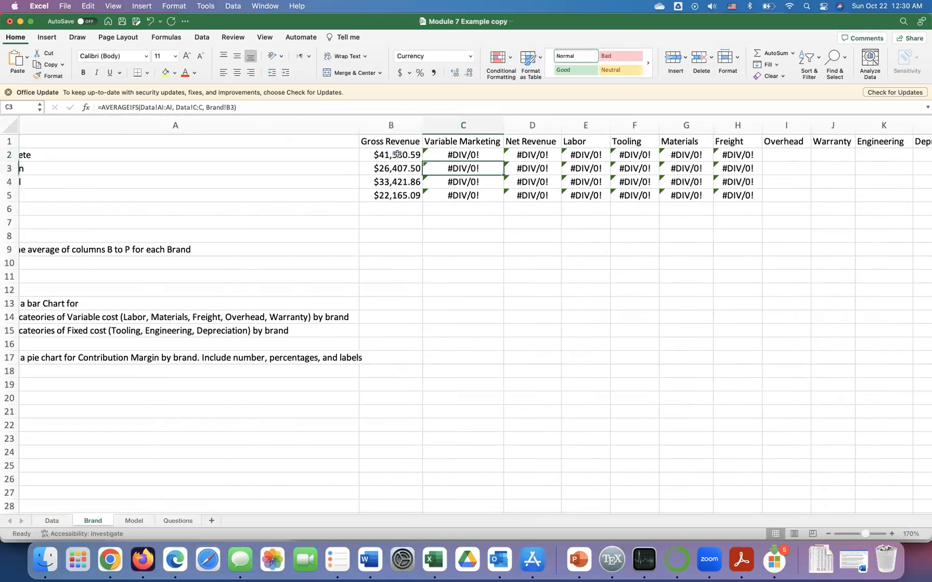
{"action": "double_click", "coordinate": [541, 156]}
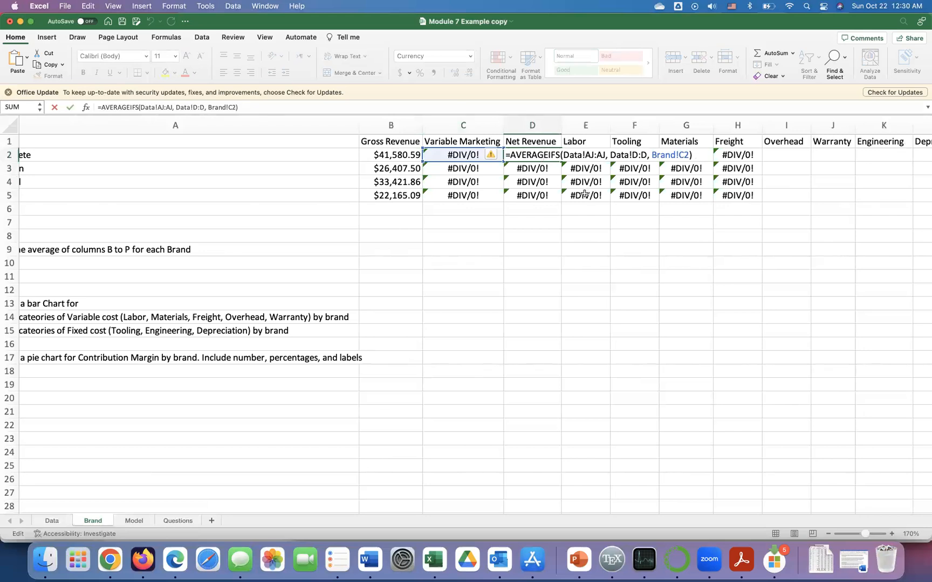
{"action": "key", "text": "Return"}
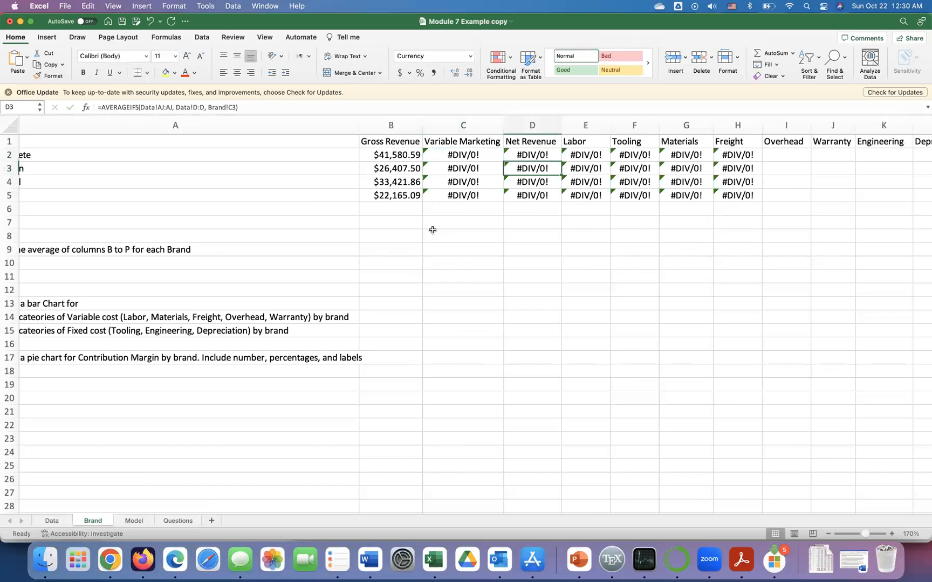
{"action": "scroll", "coordinate": [432, 230], "scroll_direction": "right", "scroll_amount": 10}
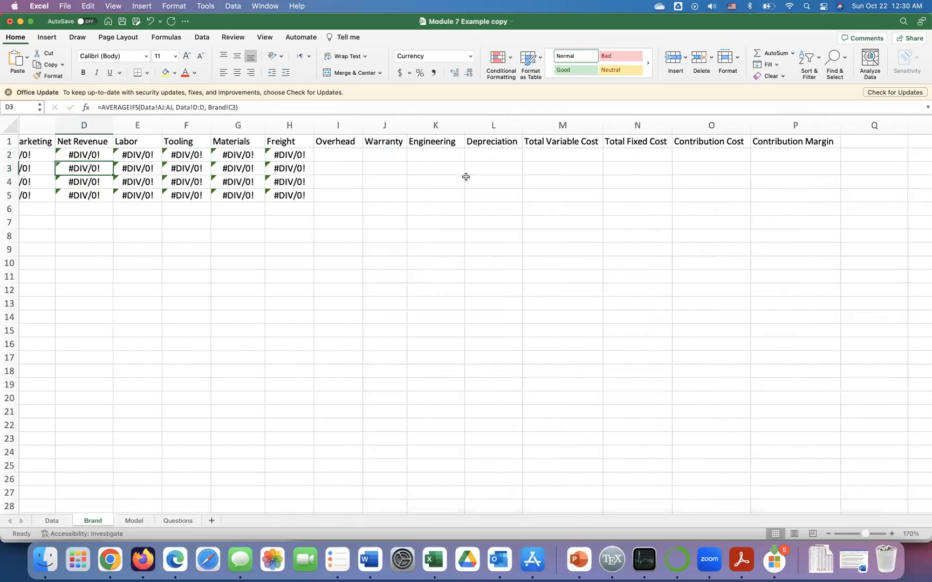
{"action": "scroll", "coordinate": [498, 180], "scroll_direction": "left", "scroll_amount": 8}
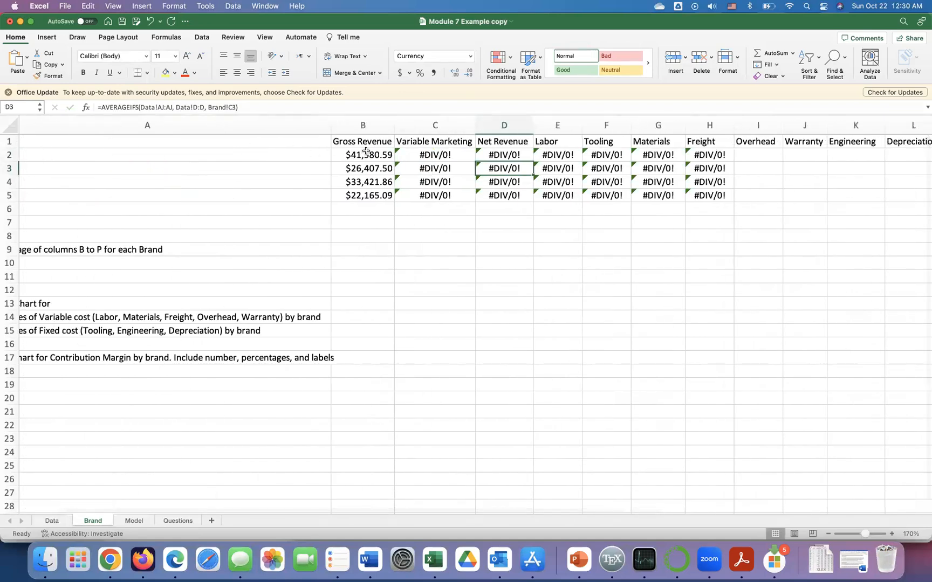
Step: Lock the criteria range in B2's AVERAGEIFS formula as Data!$B:$B and refill the formula through B2:H5
{"action": "double_click", "coordinate": [366, 152]}
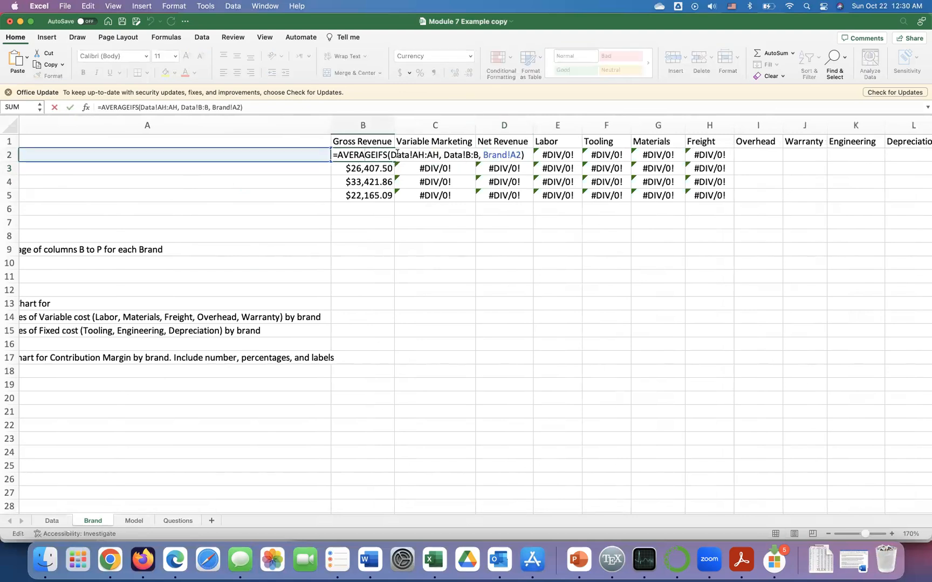
{"action": "left_click", "coordinate": [466, 155]}
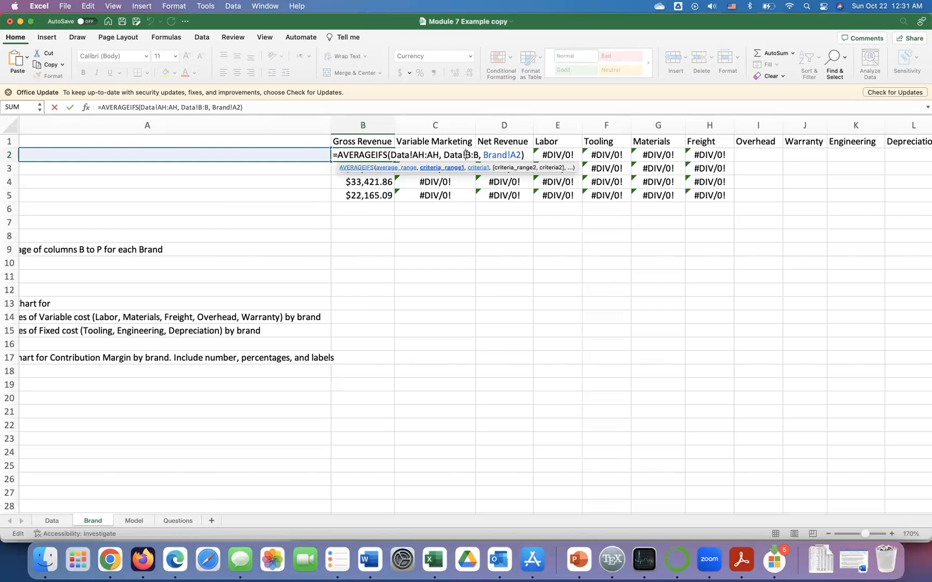
{"action": "type", "text": "$B:"}
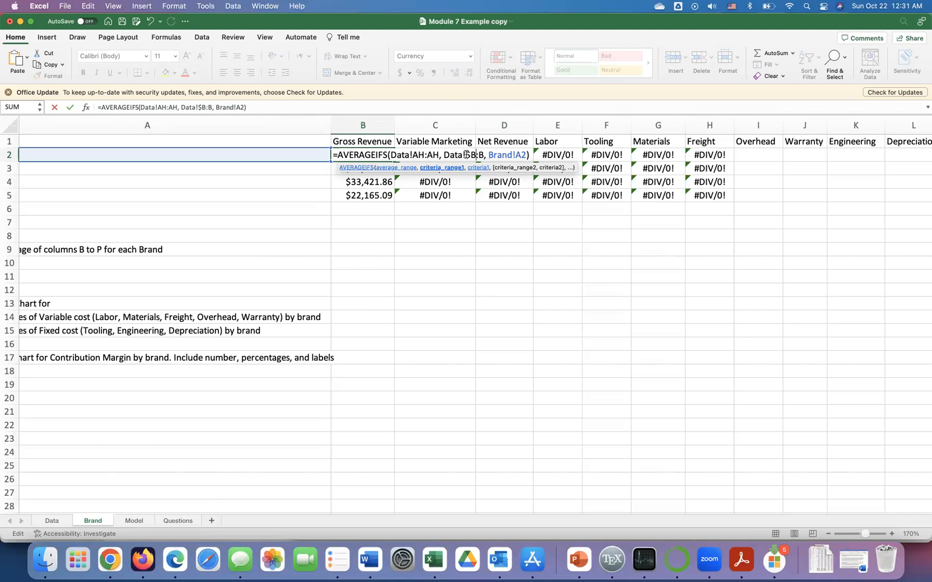
{"action": "type", "text": "$"}
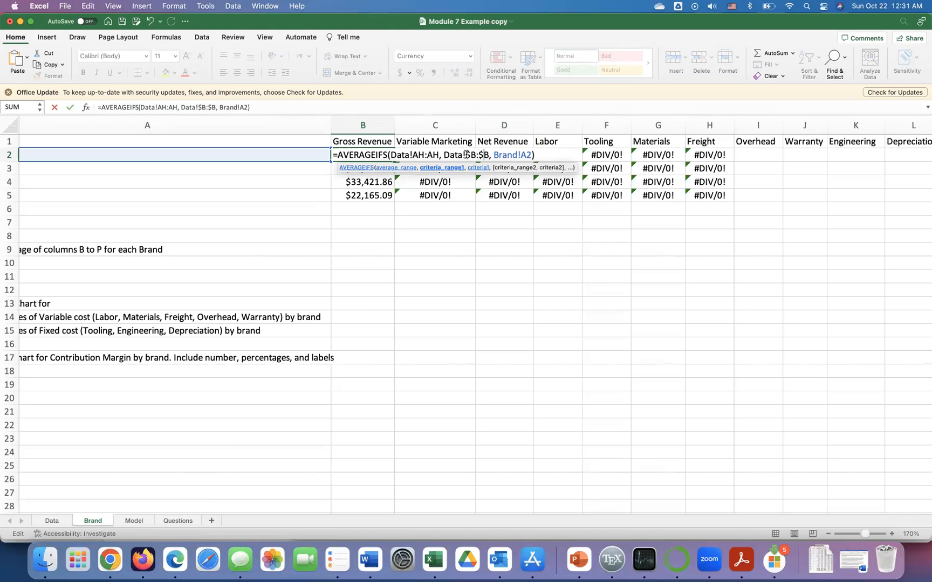
{"action": "key", "text": "Return"}
{"action": "left_click", "coordinate": [375, 156]}
{"action": "left_click_drag", "start_coordinate": [394, 160], "coordinate": [734, 198]}
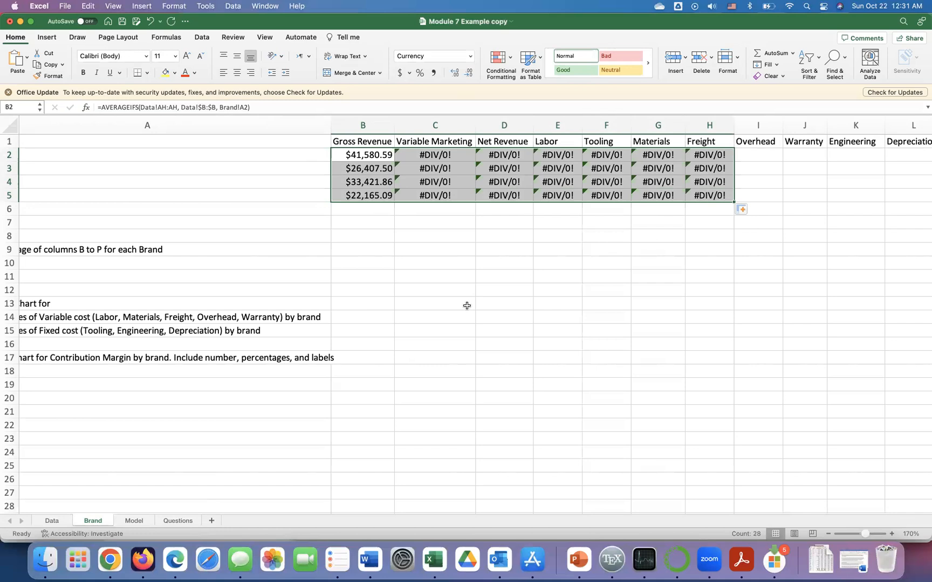
Step: Check the criterion reference in C2's formula, and lock the criterion column in B2's formula as Brand!$A2
{"action": "double_click", "coordinate": [443, 155]}
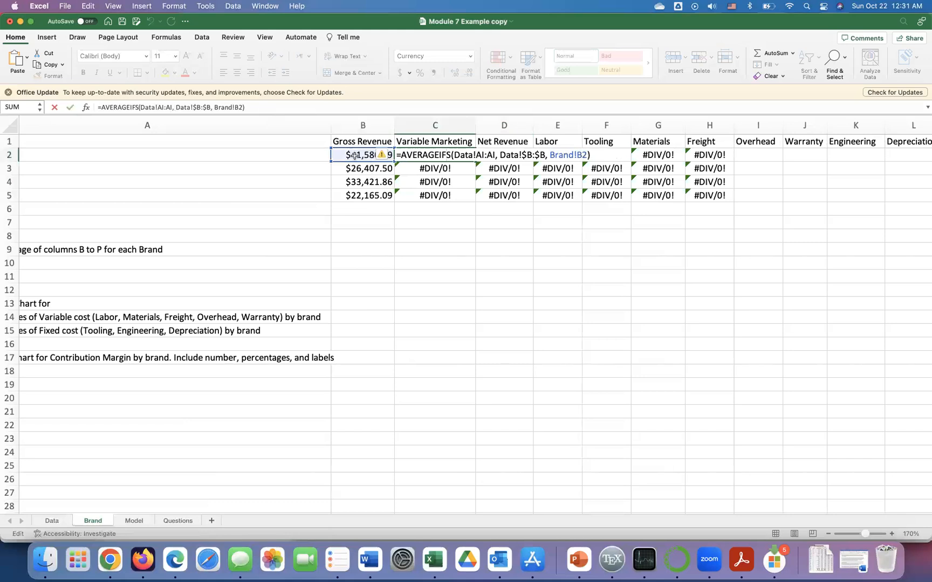
{"action": "scroll", "coordinate": [297, 206], "scroll_direction": "left", "scroll_amount": 3}
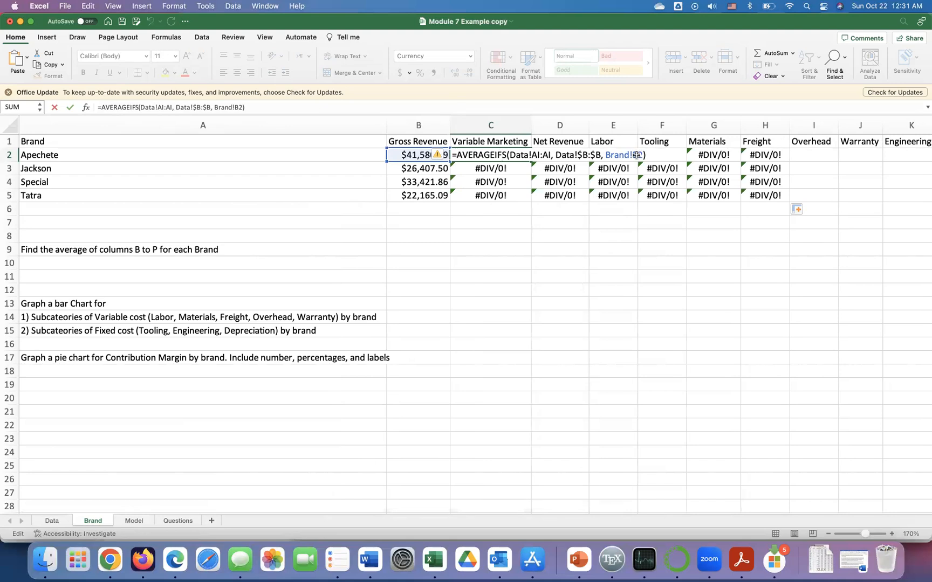
{"action": "key", "text": "Return"}
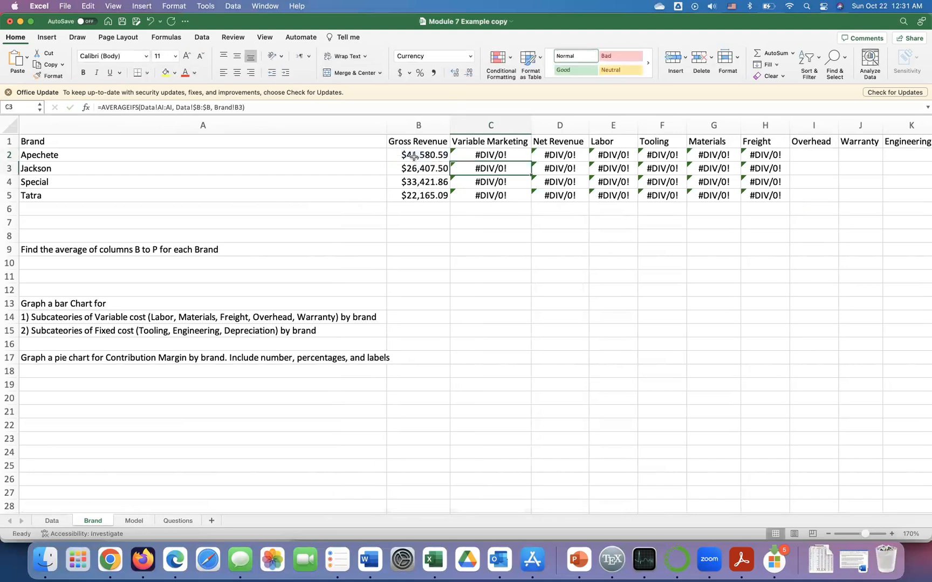
{"action": "double_click", "coordinate": [414, 157]}
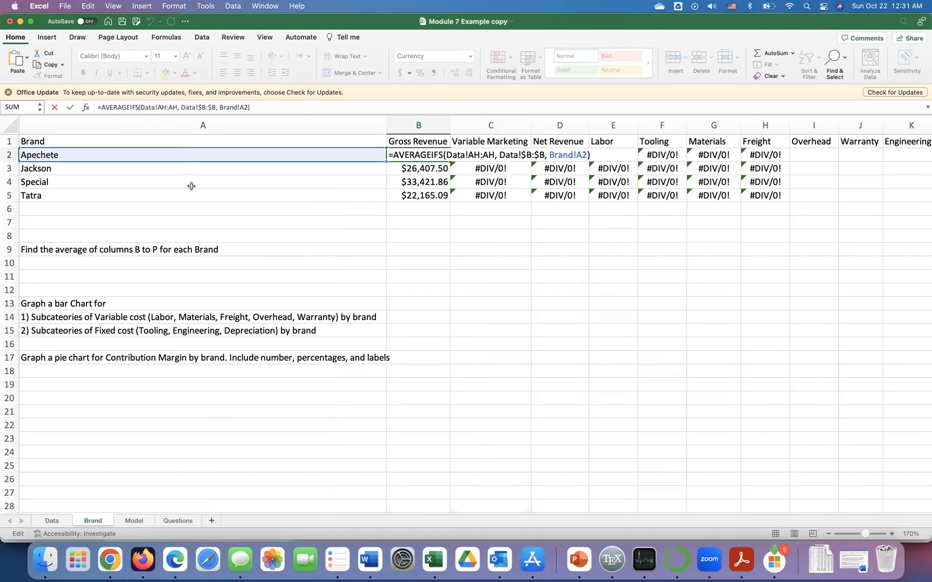
{"action": "left_click", "coordinate": [577, 155]}
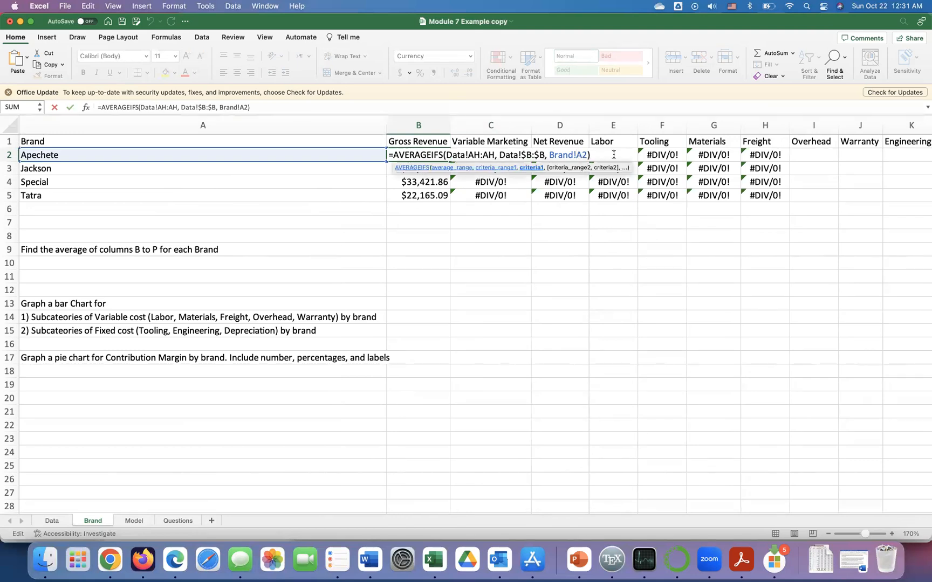
{"action": "type", "text": "$"}
{"action": "key", "text": "Return"}
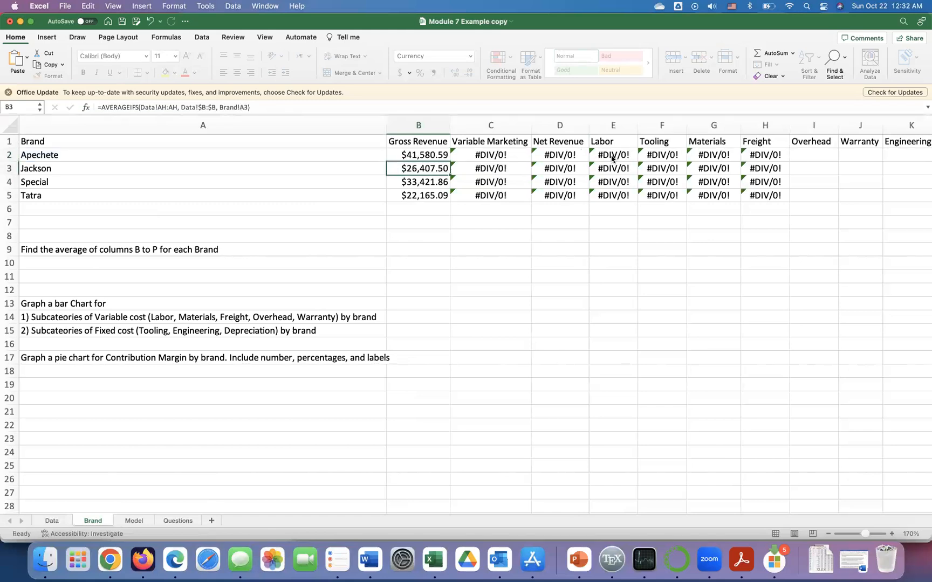
Step: Fill B2's formula through B2:P5, up to the Contribution Margin column, and autofit the width of the Warranty column
{"action": "left_click", "coordinate": [448, 158]}
{"action": "left_click_drag", "start_coordinate": [449, 160], "coordinate": [778, 219]}
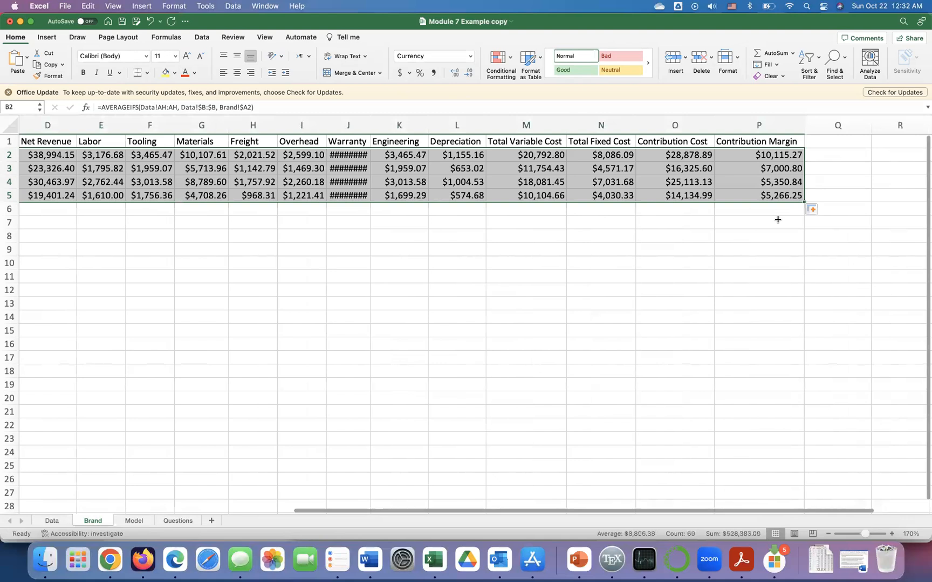
{"action": "left_click", "coordinate": [399, 279]}
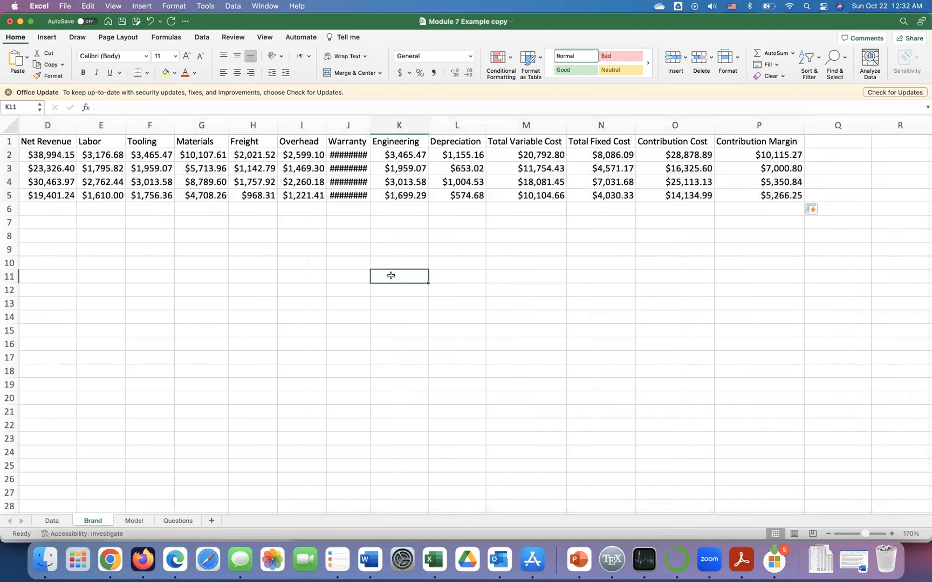
{"action": "double_click", "coordinate": [371, 120]}
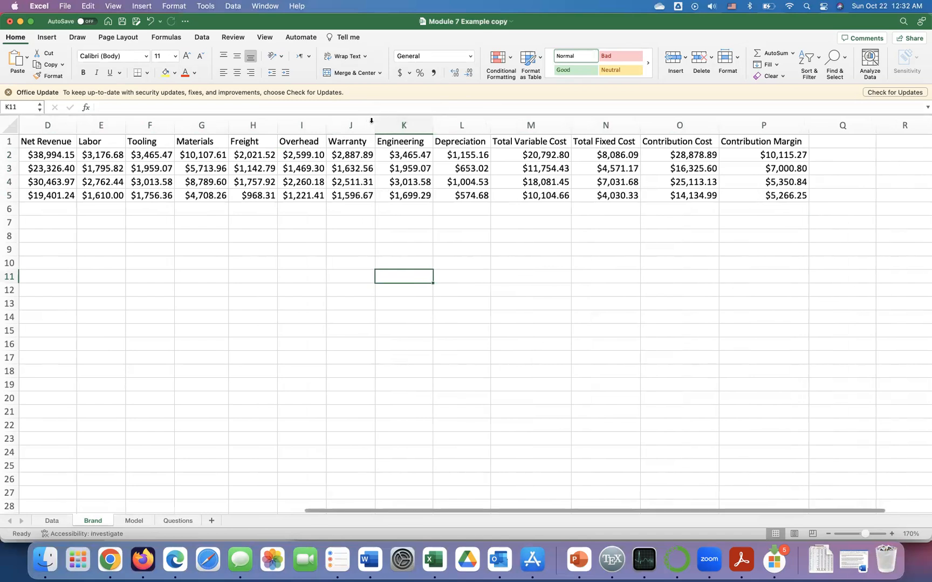
Step: Review the AVERAGEIFS formula in B2 with its locked references, enlarging the Brand sheet to 200%
{"action": "scroll", "coordinate": [362, 224], "scroll_direction": "left", "scroll_amount": 5}
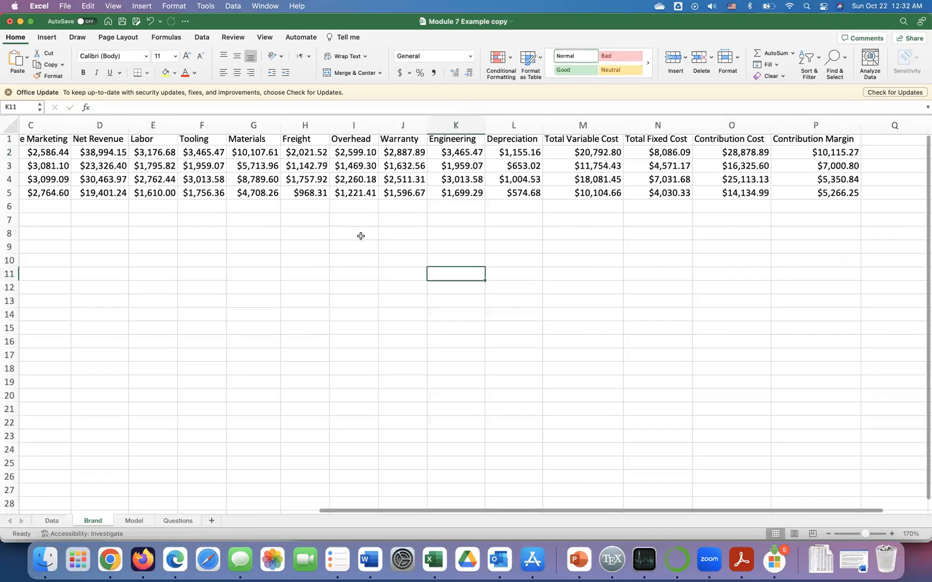
{"action": "scroll", "coordinate": [360, 235], "scroll_direction": "left", "scroll_amount": 6}
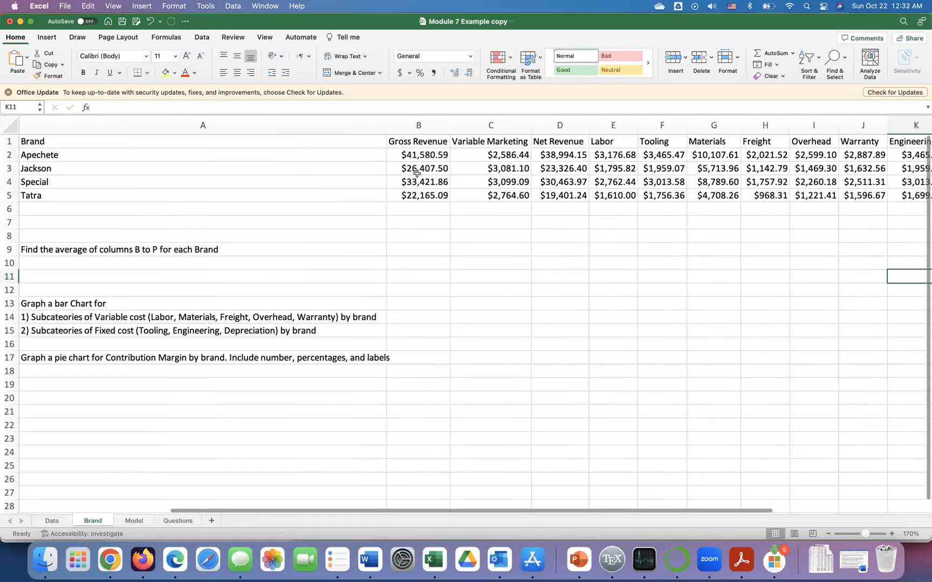
{"action": "double_click", "coordinate": [421, 155]}
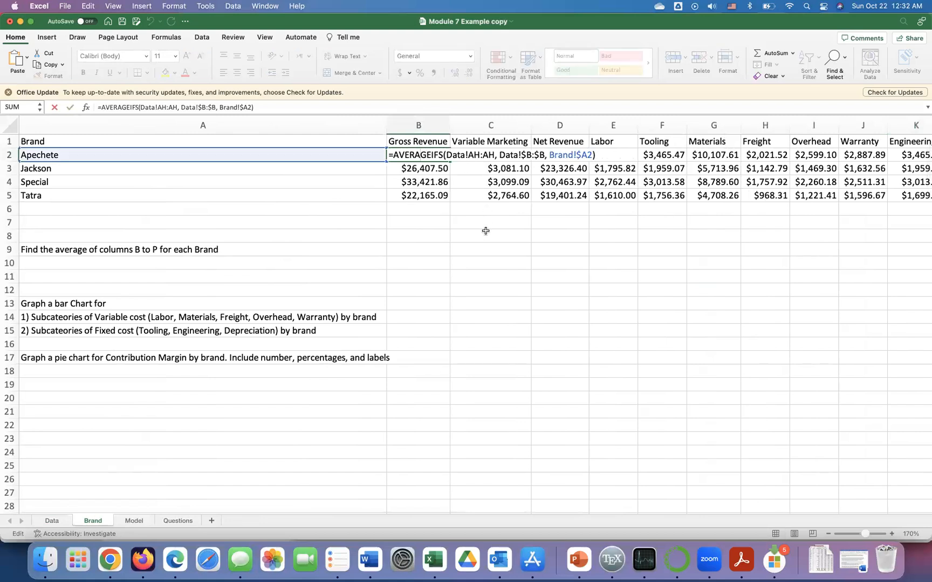
{"action": "key", "text": "Return"}
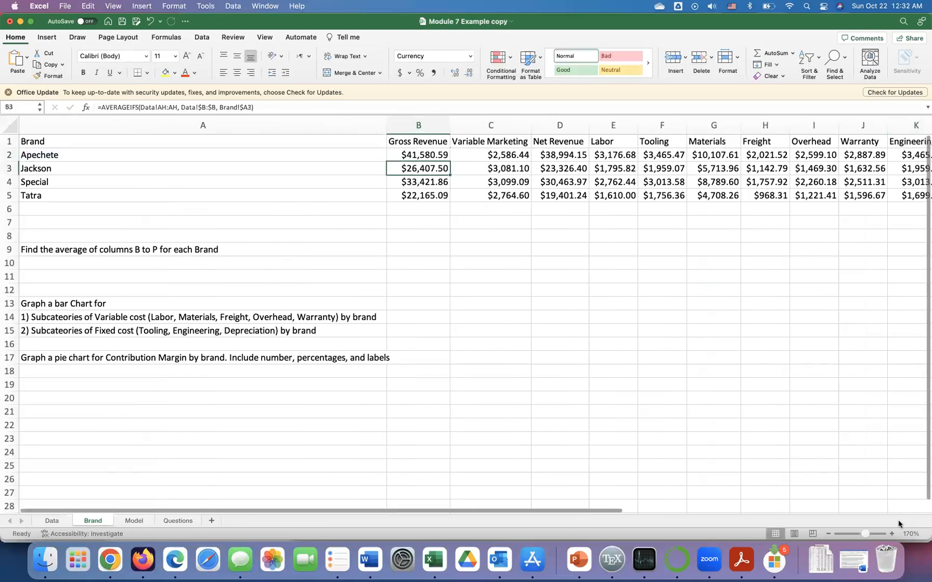
{"action": "left_click", "coordinate": [891, 534]}
{"action": "left_click", "coordinate": [891, 534]}
{"action": "left_click", "coordinate": [890, 534]}
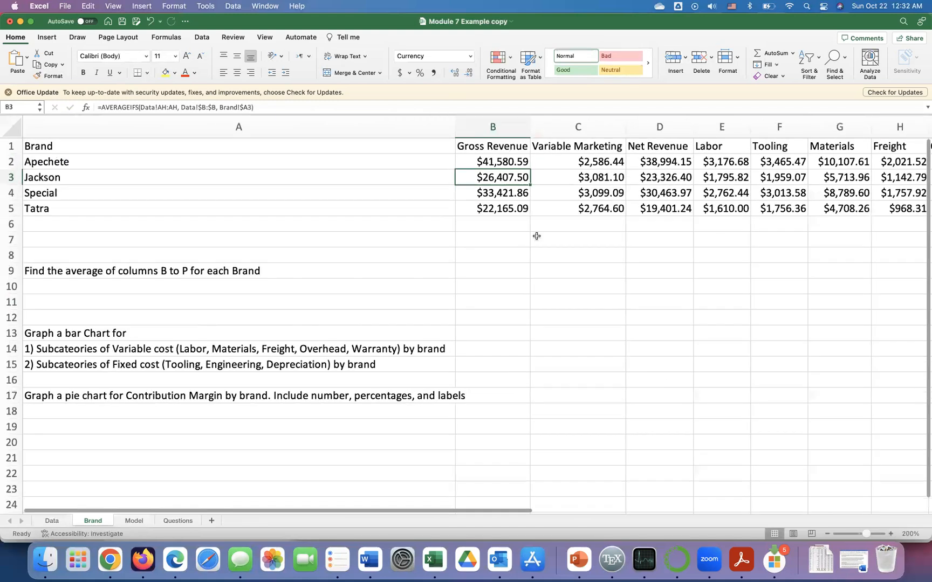
{"action": "double_click", "coordinate": [493, 162]}
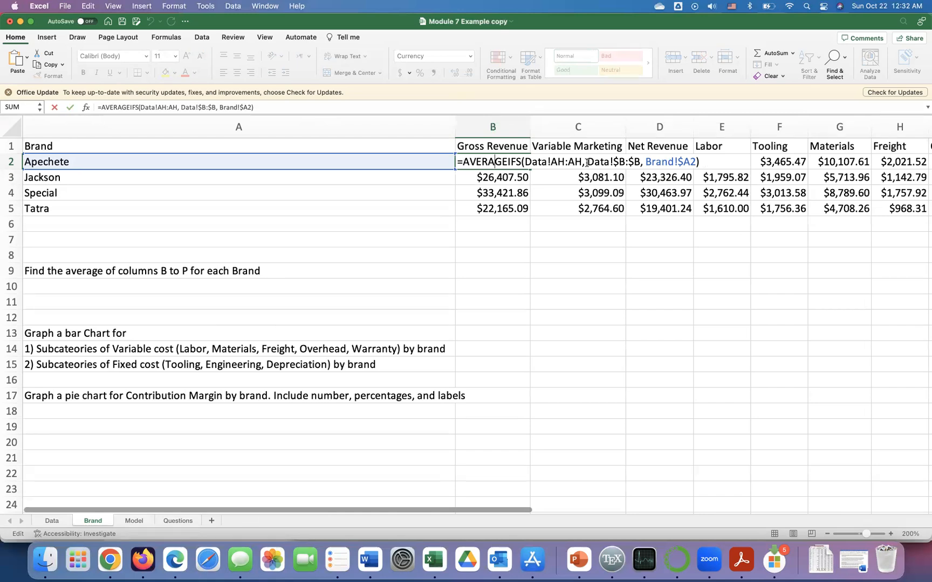
{"action": "key", "text": "Return"}
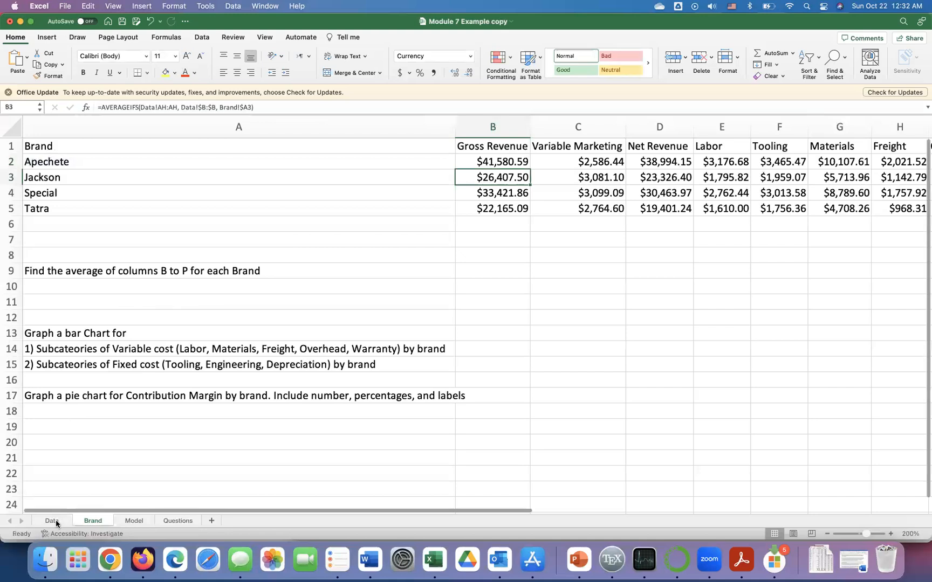
Step: Examine the Data sheet's revenue and cost columns from Gross Revenue through Contribution Margin, and return to the Brand sheet
{"action": "left_click", "coordinate": [51, 520]}
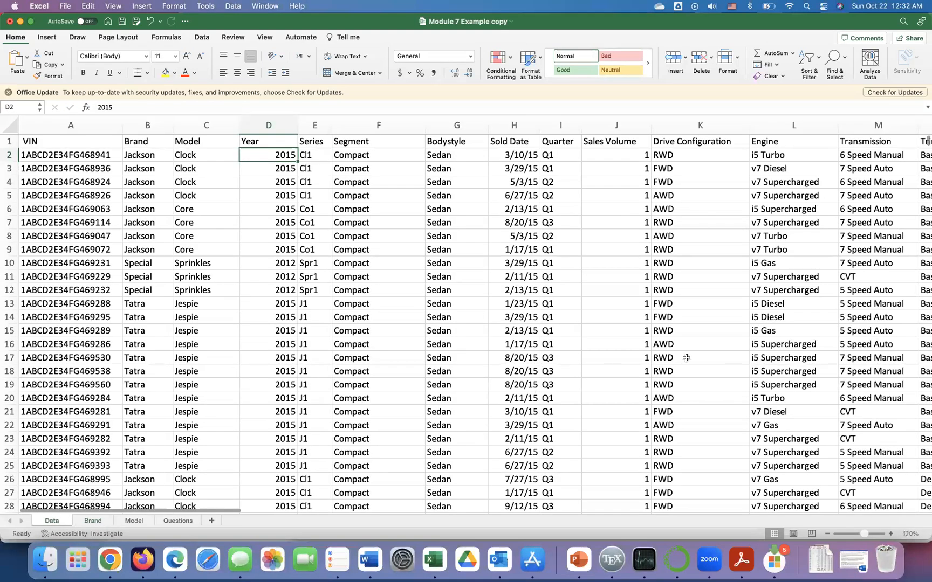
{"action": "scroll", "coordinate": [686, 358], "scroll_direction": "right", "scroll_amount": 10}
{"action": "scroll", "coordinate": [685, 357], "scroll_direction": "right", "scroll_amount": 10}
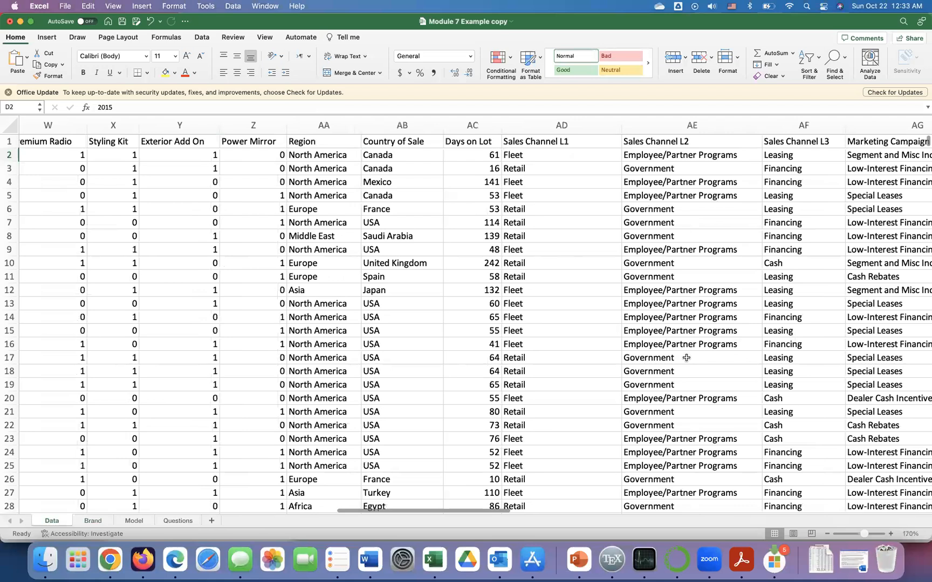
{"action": "scroll", "coordinate": [674, 350], "scroll_direction": "right", "scroll_amount": 8}
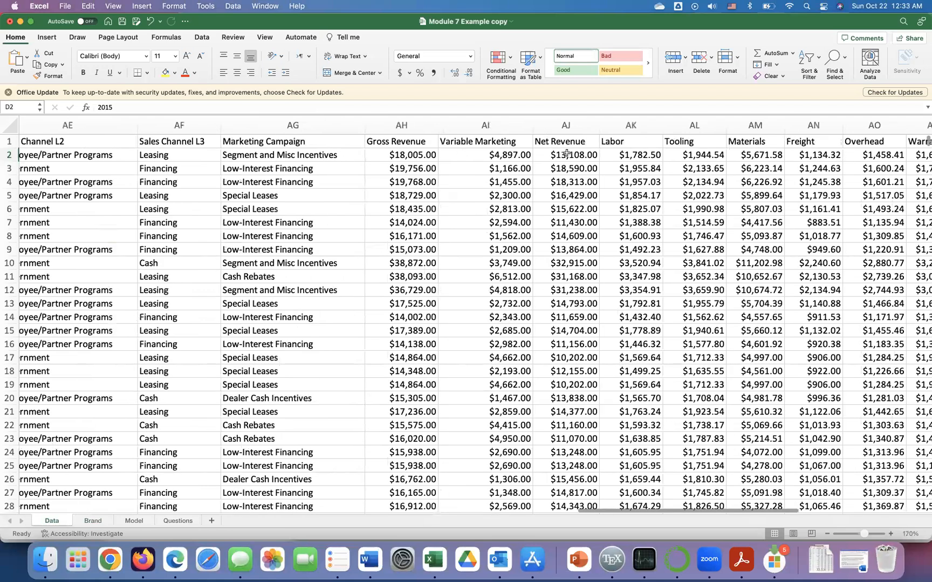
{"action": "scroll", "coordinate": [664, 172], "scroll_direction": "right", "scroll_amount": 2}
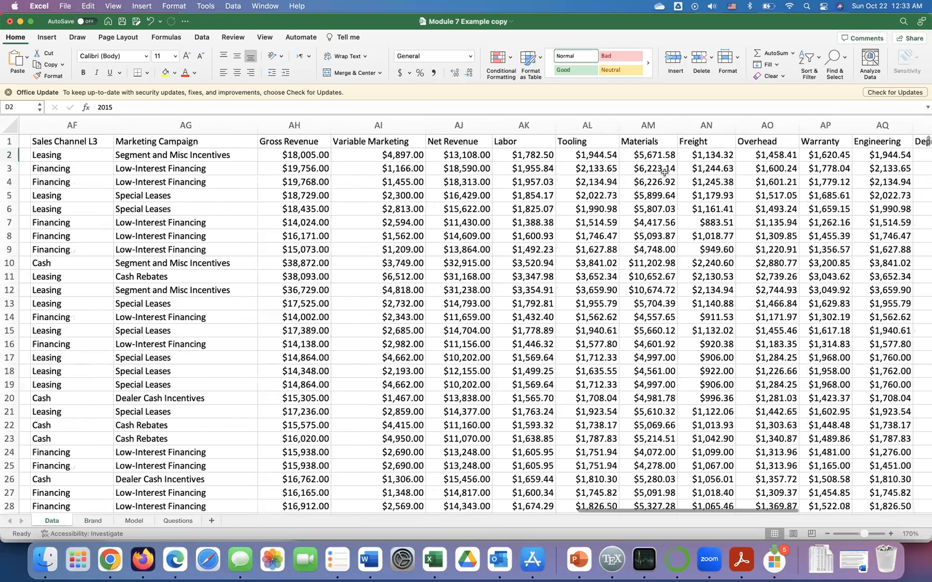
{"action": "scroll", "coordinate": [665, 171], "scroll_direction": "right", "scroll_amount": 8}
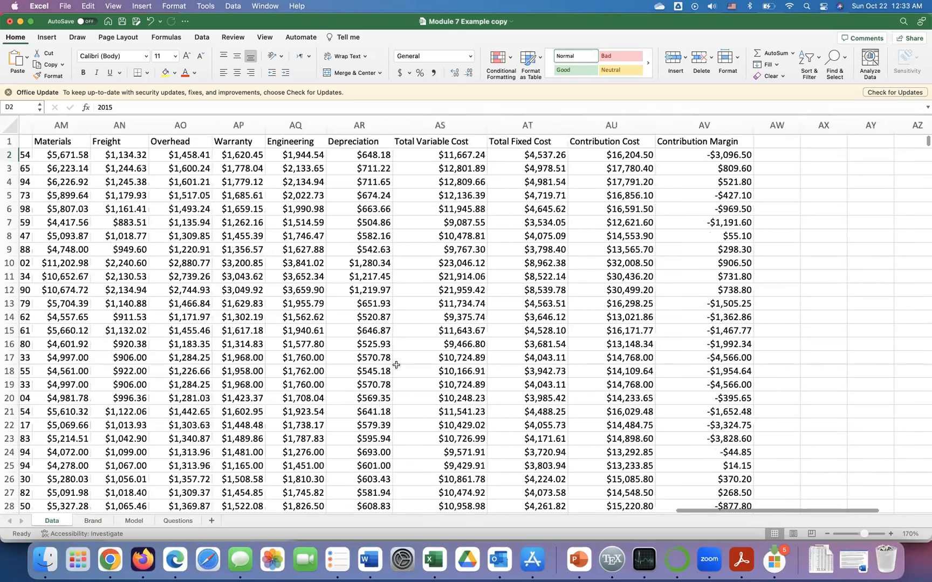
{"action": "left_click", "coordinate": [93, 521]}
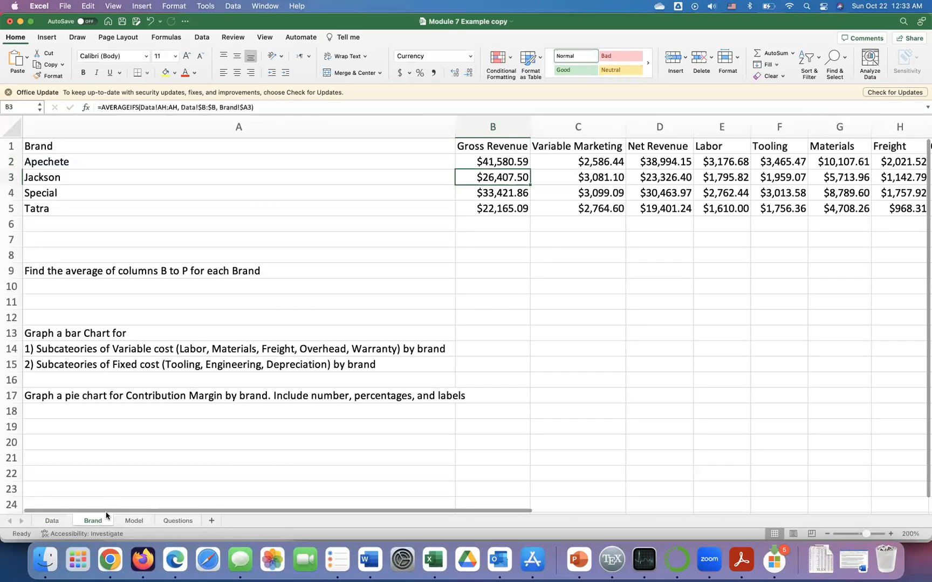
Step: Compare the ranges and criterion in B2's AVERAGEIFS formula with the Brand column on the Data sheet
{"action": "double_click", "coordinate": [493, 161]}
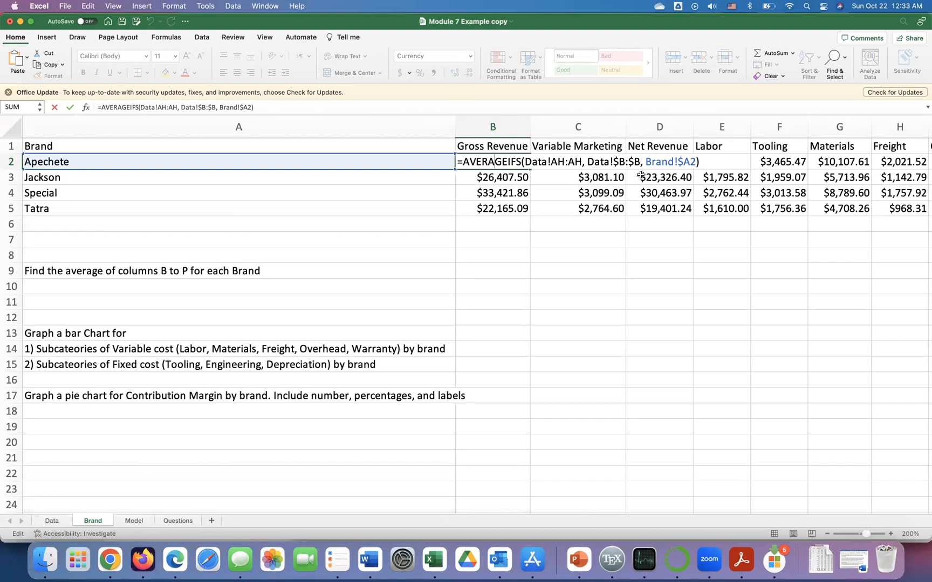
{"action": "key", "text": "Return"}
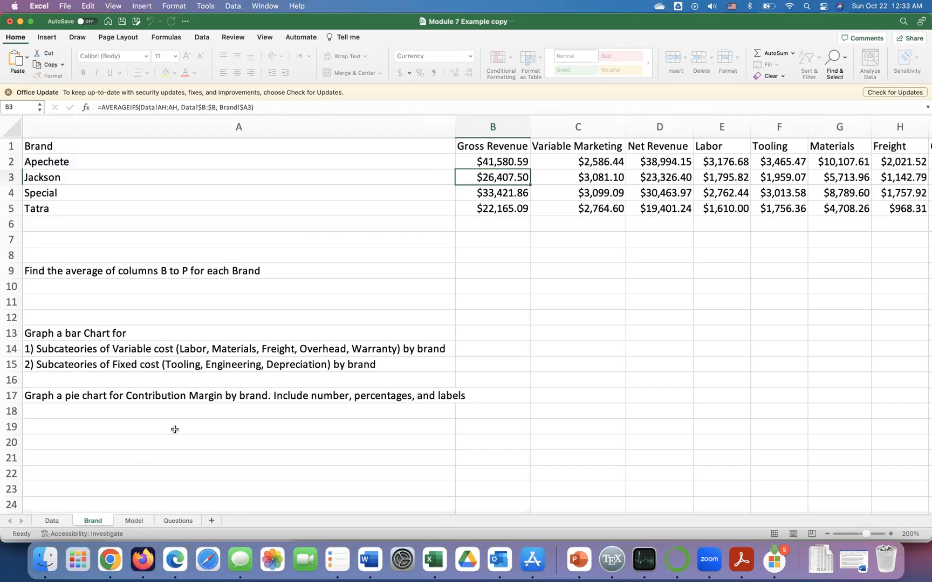
{"action": "left_click", "coordinate": [53, 521]}
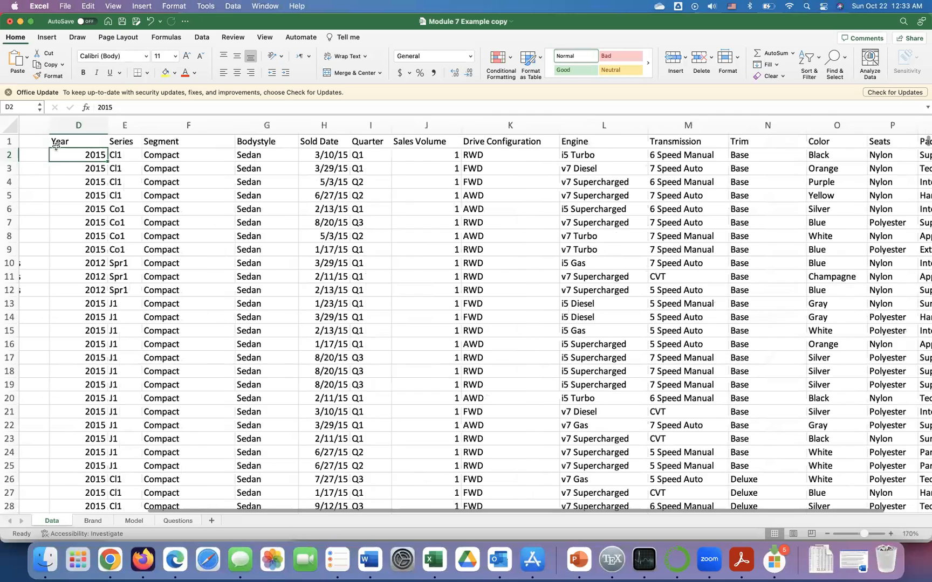
{"action": "scroll", "coordinate": [81, 163], "scroll_direction": "left", "scroll_amount": 3}
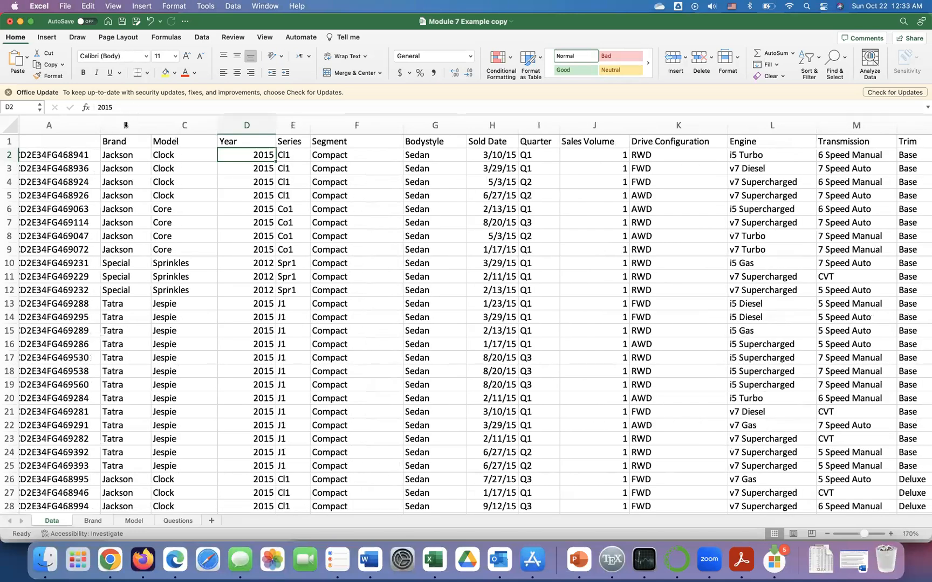
{"action": "left_click", "coordinate": [94, 520]}
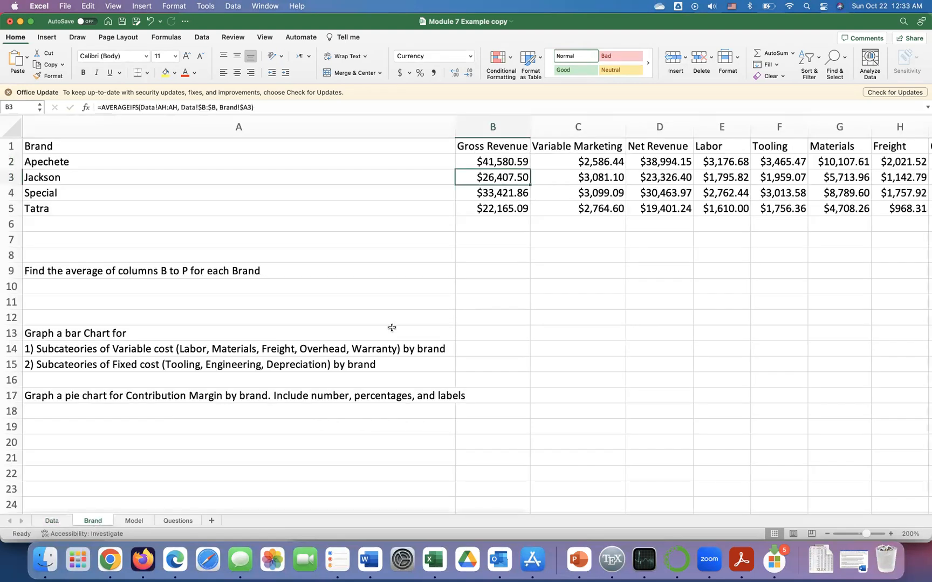
{"action": "double_click", "coordinate": [490, 161]}
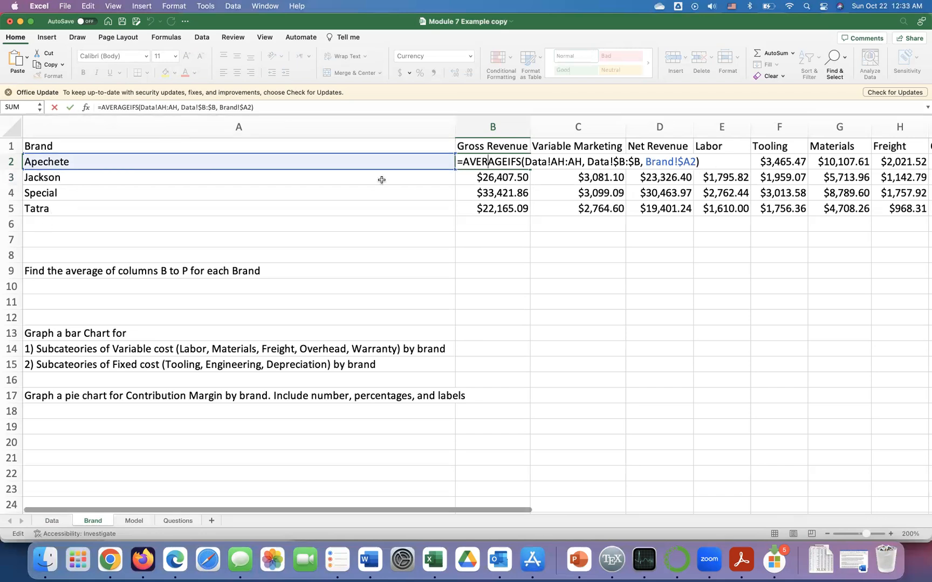
{"action": "key", "text": "Return"}
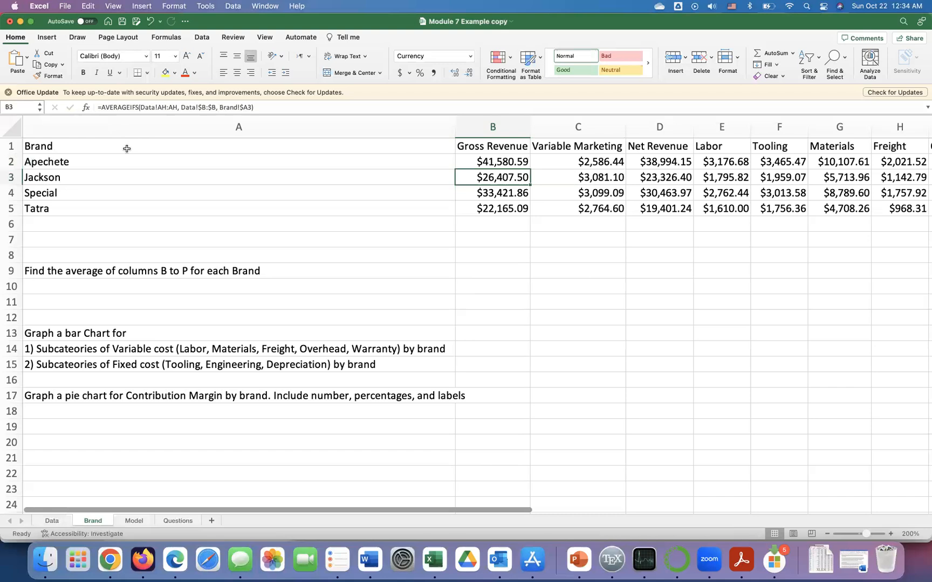
Step: Select rows 1 to 5 of the Brand, Labor, Materials, Freight, Overhead and Warranty columns together
{"action": "left_click_drag", "start_coordinate": [127, 148], "coordinate": [114, 212]}
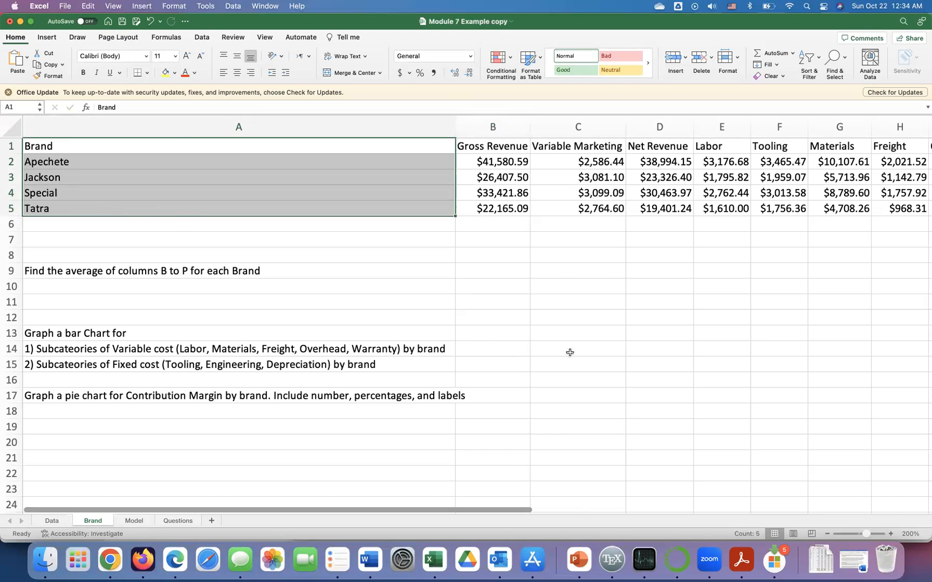
{"action": "scroll", "coordinate": [568, 352], "scroll_direction": "right", "scroll_amount": 3}
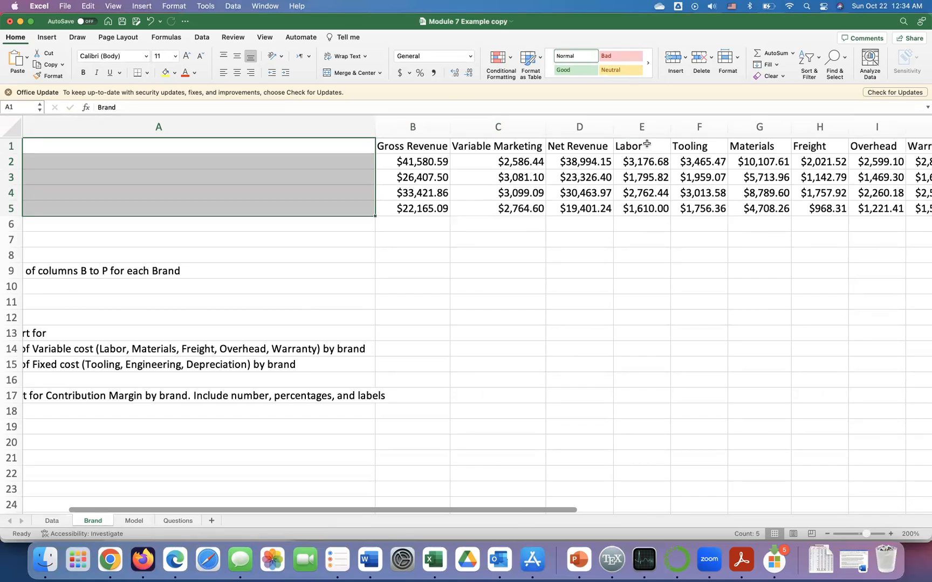
{"action": "left_click_drag", "start_coordinate": [647, 144], "coordinate": [631, 215], "text": "super"}
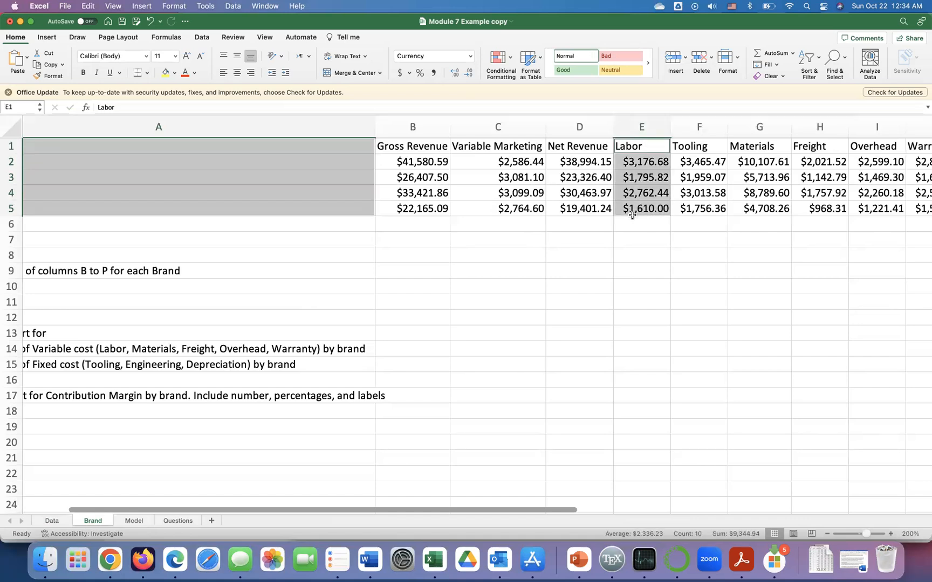
{"action": "left_click_drag", "start_coordinate": [760, 144], "coordinate": [761, 205], "text": "super"}
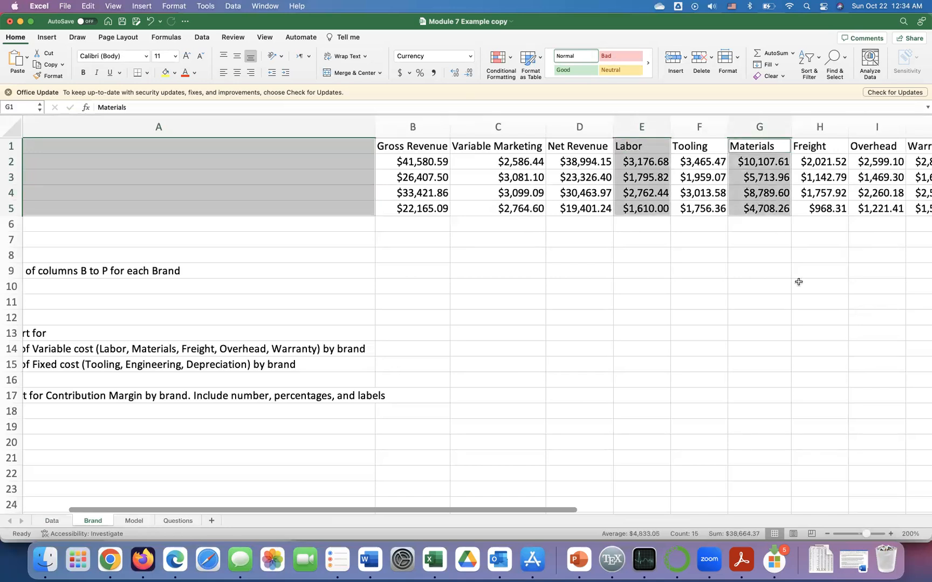
{"action": "scroll", "coordinate": [799, 282], "scroll_direction": "right", "scroll_amount": 5}
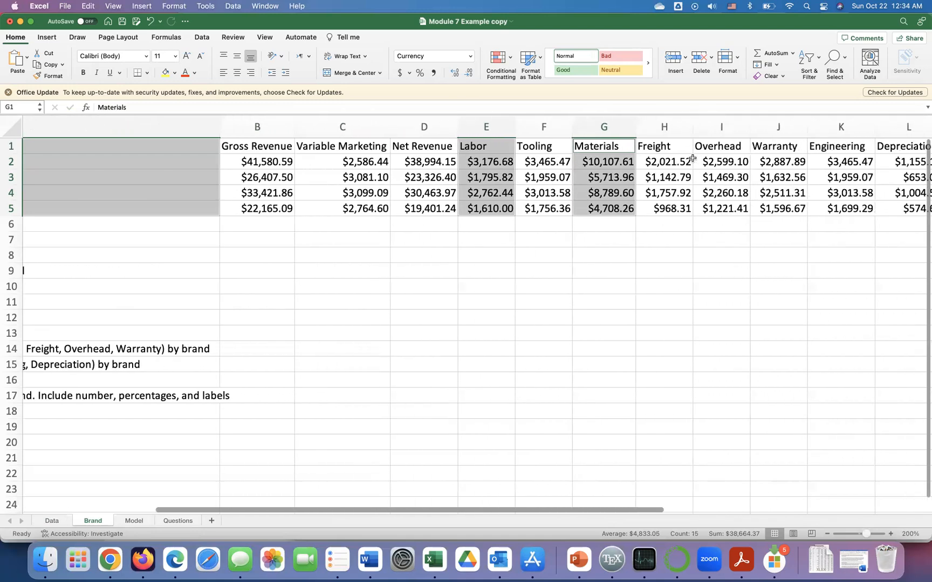
{"action": "left_click_drag", "start_coordinate": [671, 143], "coordinate": [660, 205], "text": "super"}
{"action": "left_click_drag", "start_coordinate": [715, 148], "coordinate": [711, 208], "text": "super"}
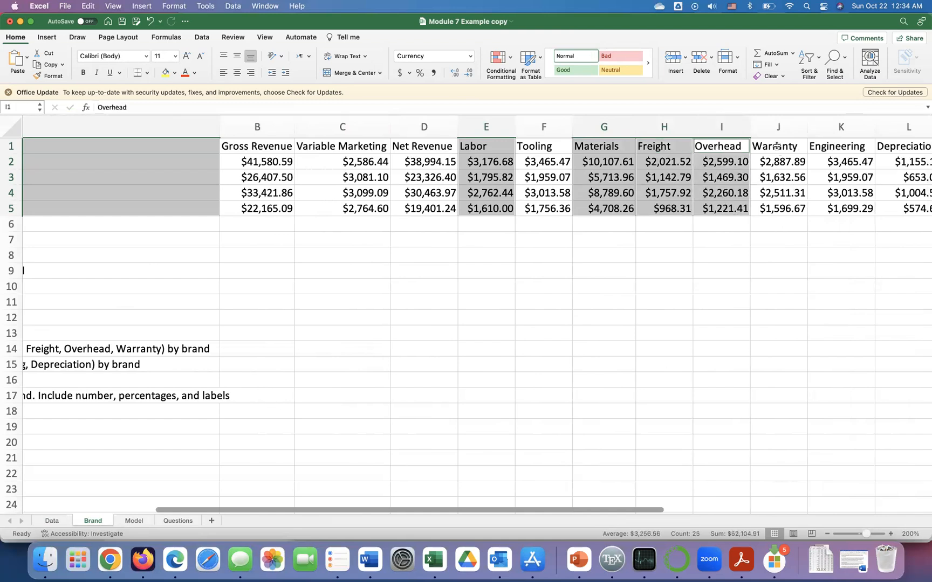
{"action": "left_click_drag", "start_coordinate": [775, 146], "coordinate": [762, 209], "text": "super"}
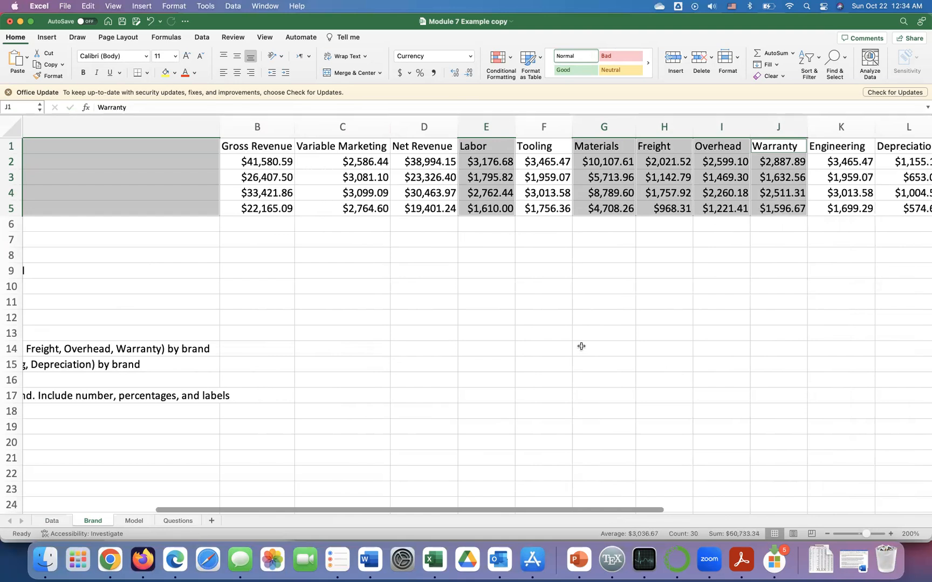
{"action": "scroll", "coordinate": [580, 346], "scroll_direction": "left", "scroll_amount": 5}
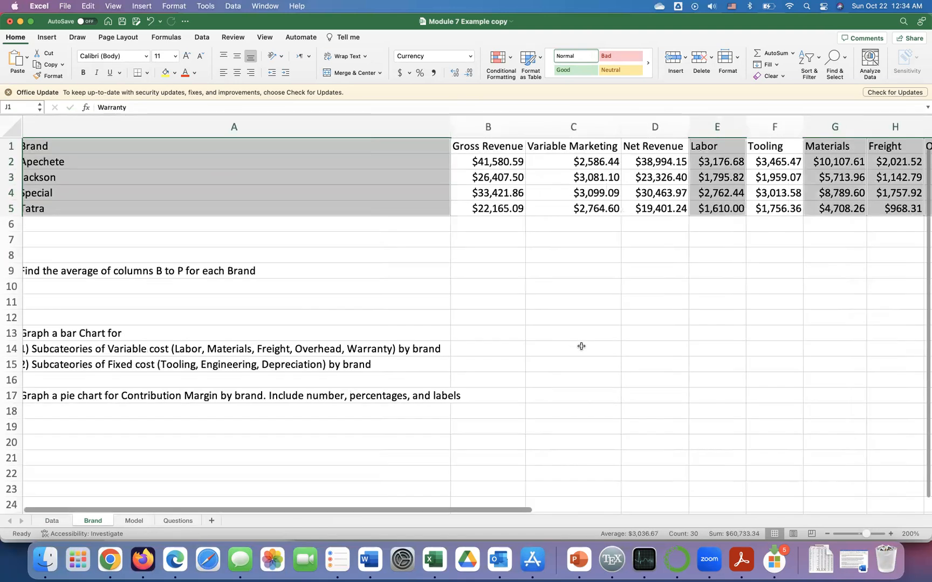
{"action": "scroll", "coordinate": [581, 346], "scroll_direction": "right", "scroll_amount": 3}
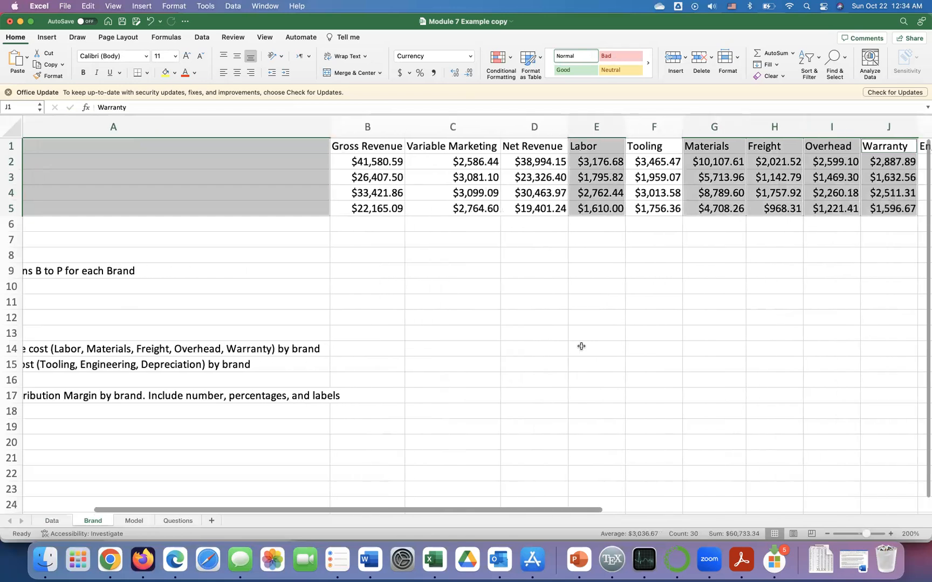
{"action": "scroll", "coordinate": [581, 346], "scroll_direction": "left", "scroll_amount": 4}
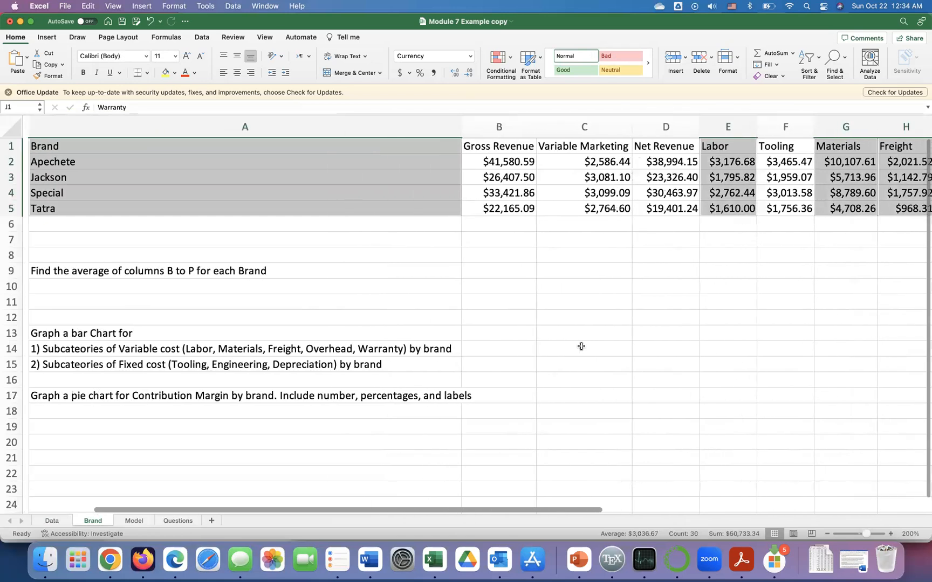
Step: Insert a 2-D clustered column chart of the selected variable costs and place it below the table, beside the chart instructions
{"action": "left_click", "coordinate": [47, 38]}
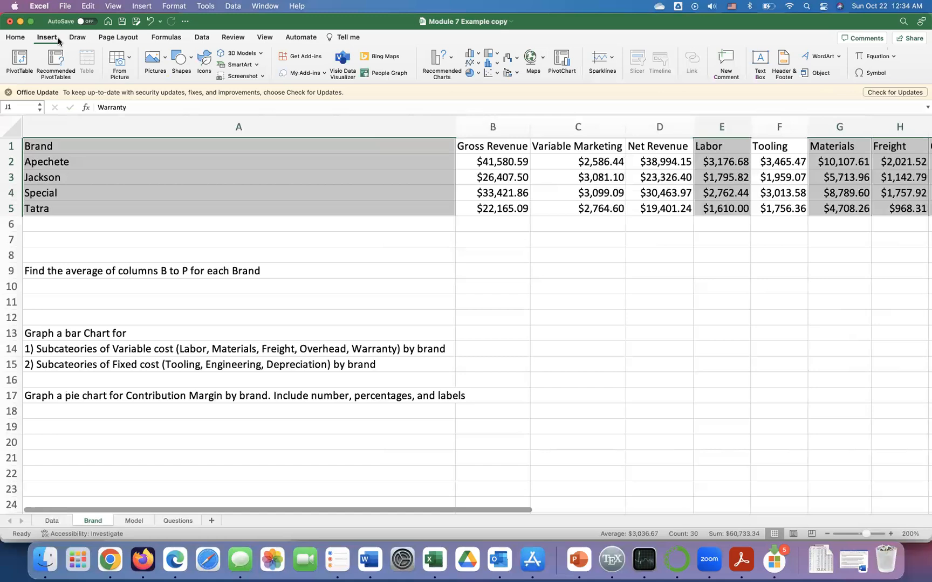
{"action": "left_click", "coordinate": [472, 54]}
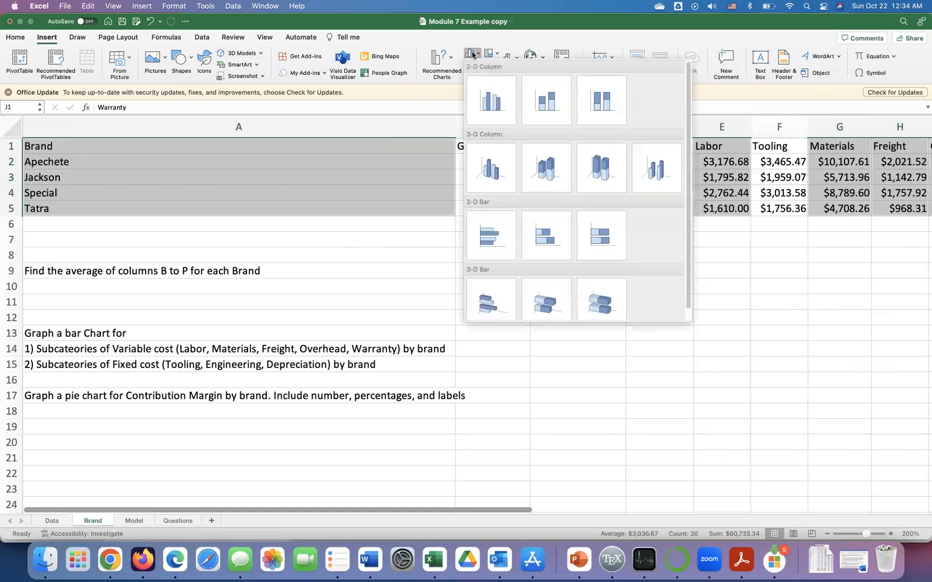
{"action": "left_click", "coordinate": [486, 104]}
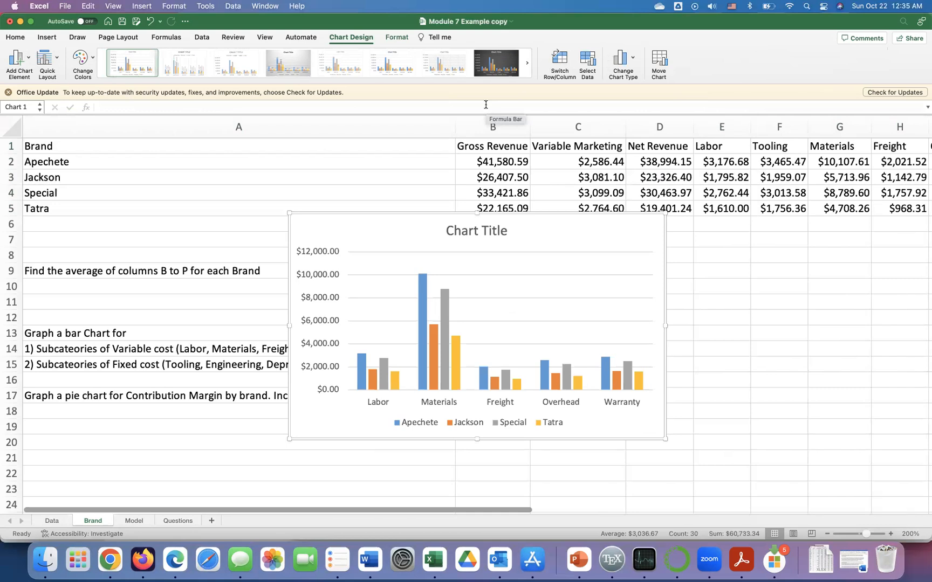
{"action": "left_click_drag", "start_coordinate": [503, 220], "coordinate": [690, 218]}
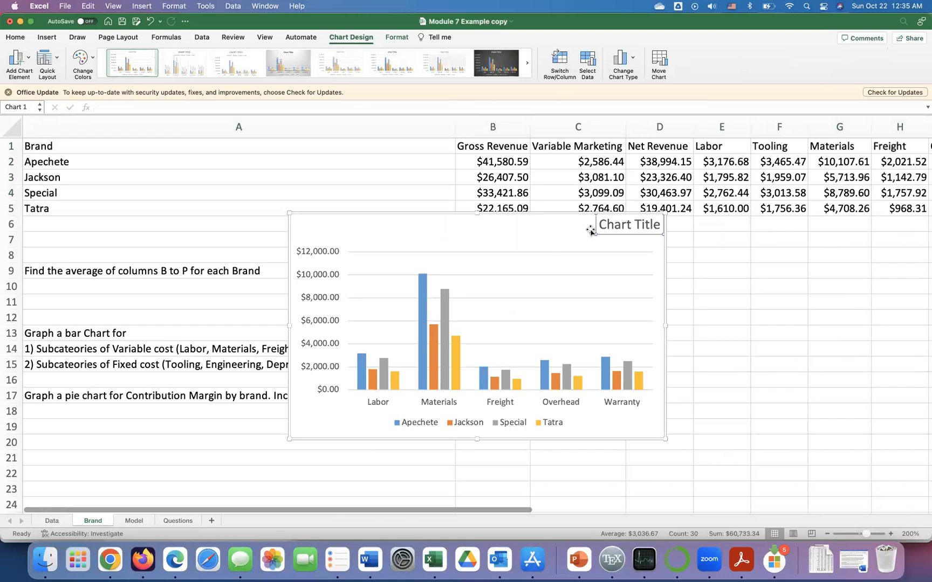
{"action": "key", "text": "super+z"}
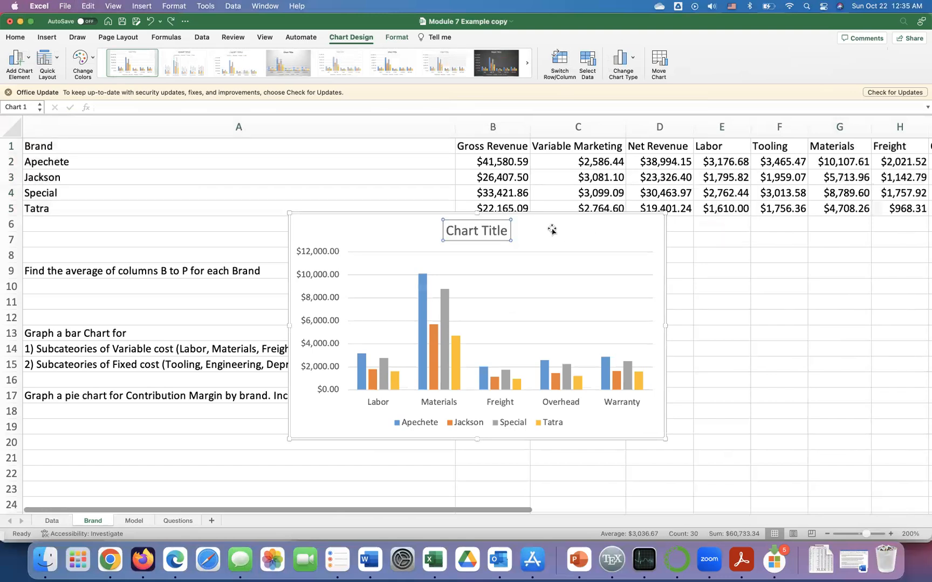
{"action": "left_click_drag", "start_coordinate": [561, 230], "coordinate": [746, 246]}
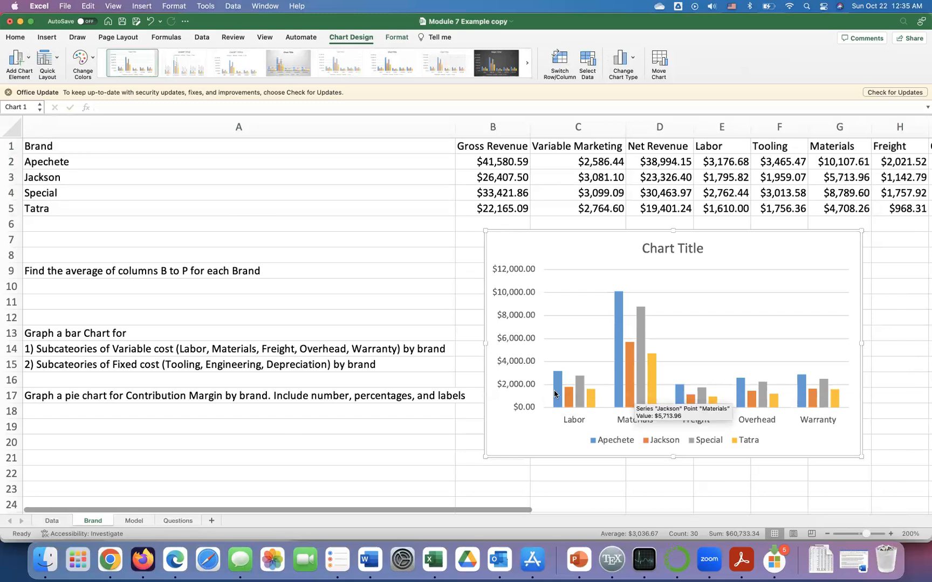
Step: Try data labels on the chart's Apechete series and undo them
{"action": "mouse_move", "coordinate": [554, 393]}
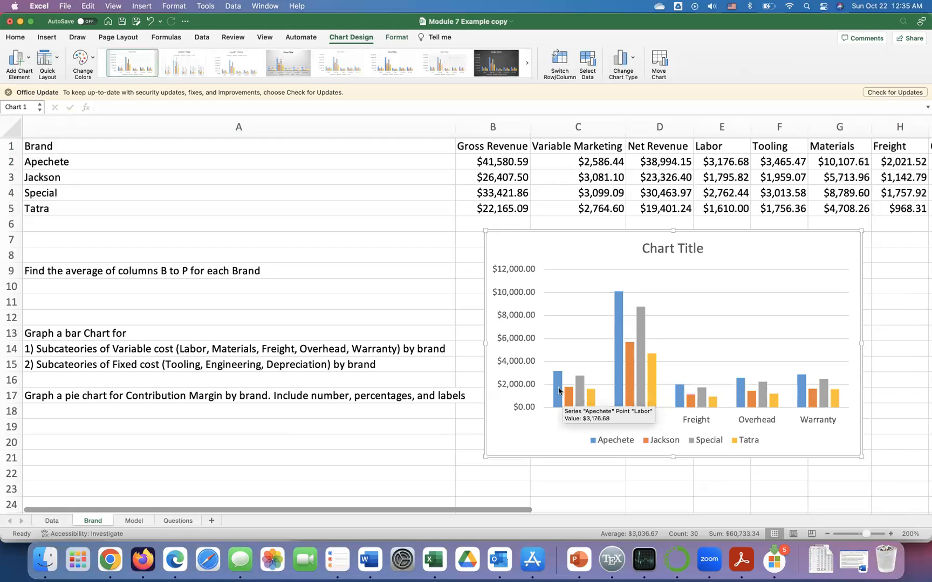
{"action": "right_click", "coordinate": [559, 391]}
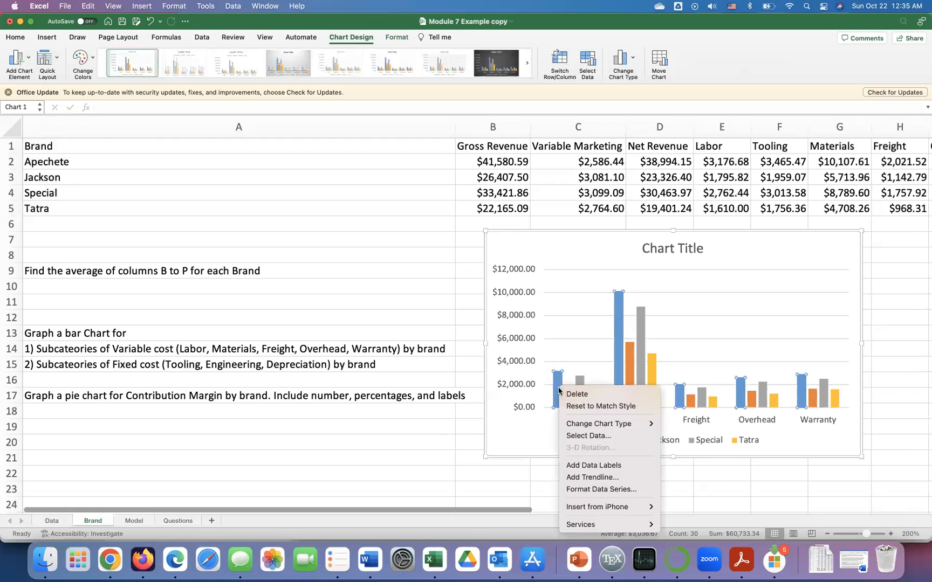
{"action": "left_click", "coordinate": [576, 465]}
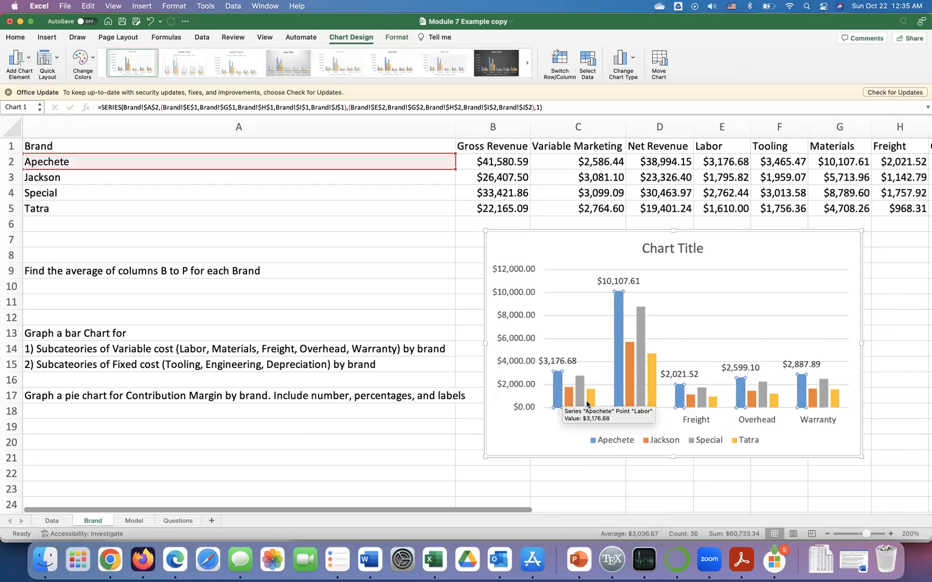
{"action": "key", "text": "super+z"}
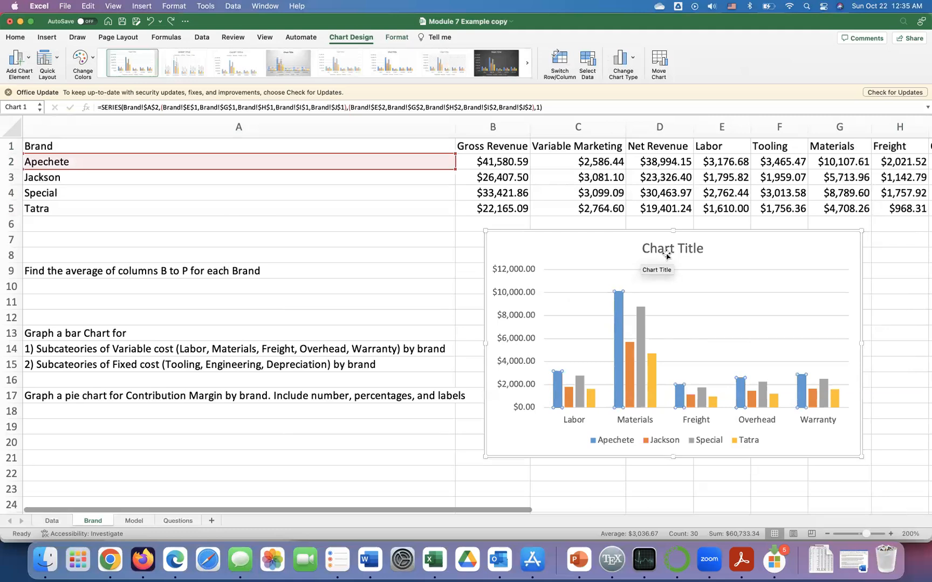
Step: Retitle the variable costs chart "Variable costs by Brand" and close the title formatting options
{"action": "left_click", "coordinate": [667, 245]}
{"action": "double_click", "coordinate": [695, 247]}
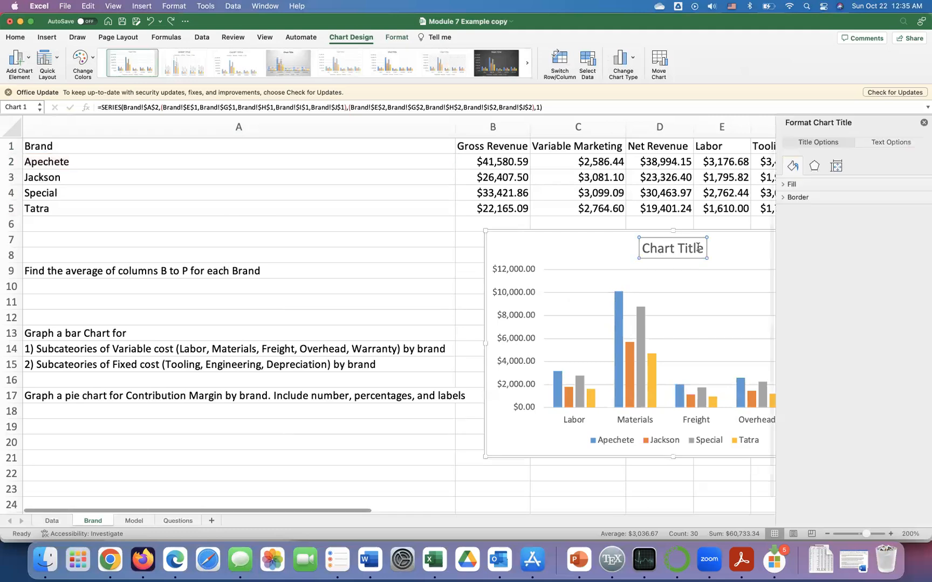
{"action": "key", "text": "BackSpace"}
{"action": "key", "text": "BackSpace"}
{"action": "key", "text": "BackSpace"}
{"action": "key", "text": "BackSpace"}
{"action": "key", "text": "BackSpace"}
{"action": "key", "text": "BackSpace"}
{"action": "key", "text": "BackSpace"}
{"action": "key", "text": "BackSpace"}
{"action": "key", "text": "BackSpace"}
{"action": "key", "text": "BackSpace"}
{"action": "key", "text": "BackSpace"}
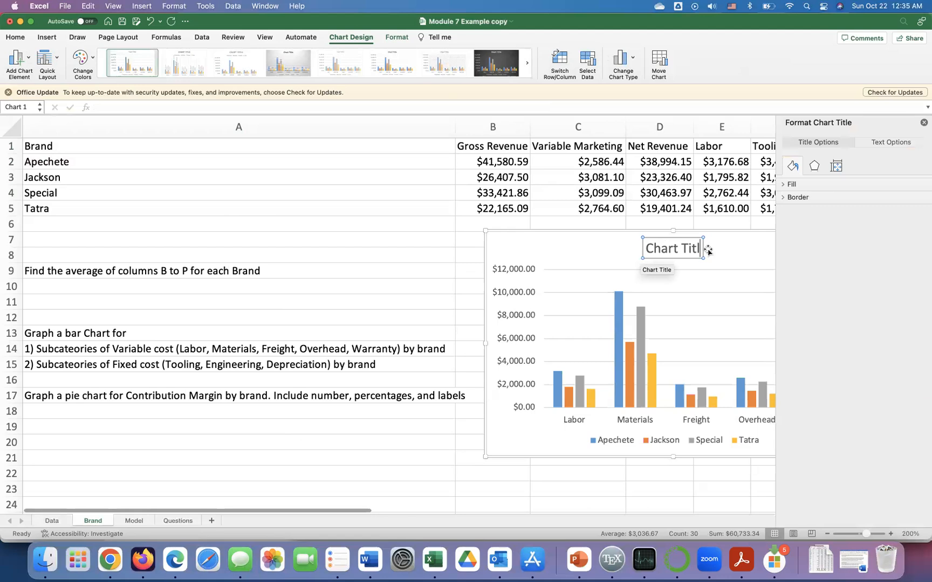
{"action": "type", "text": "Variable costs by Brand"}
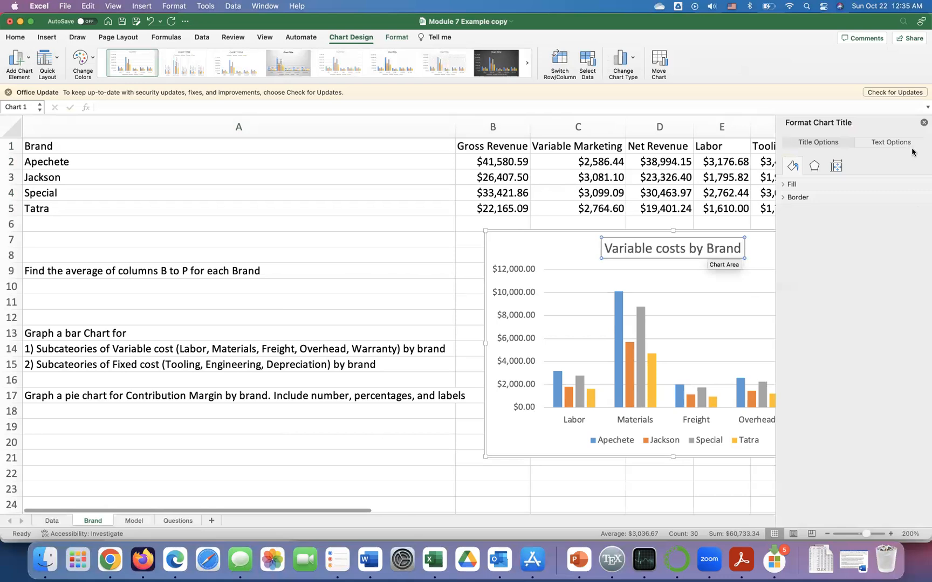
{"action": "left_click", "coordinate": [923, 125]}
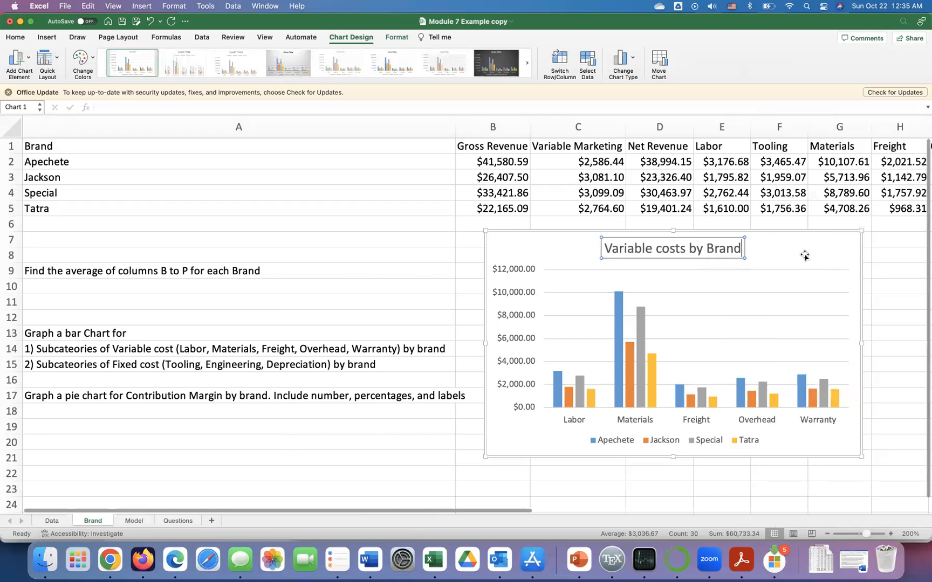
Step: Move the Variable costs by Brand chart down to start around row 24, below the written instructions
{"action": "left_click_drag", "start_coordinate": [800, 244], "coordinate": [763, 501]}
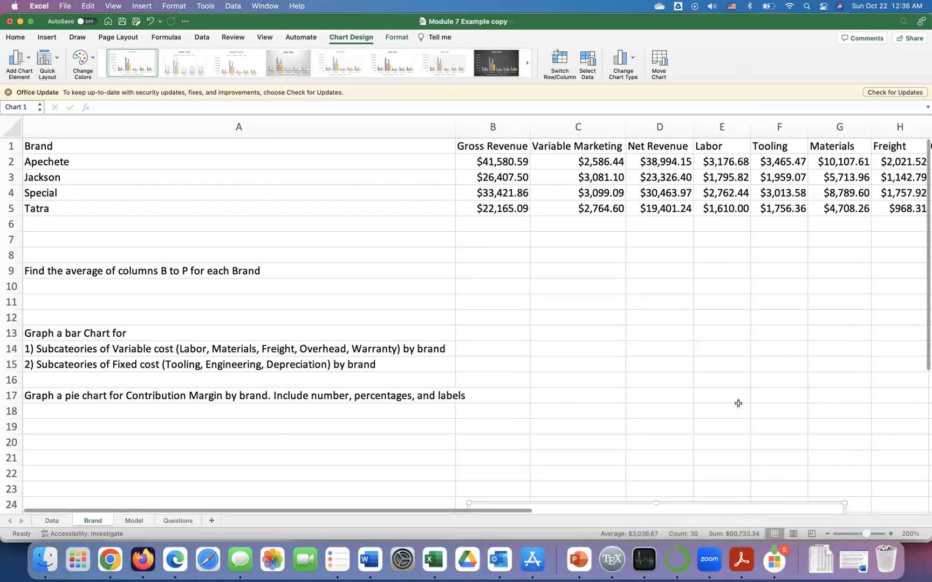
{"action": "scroll", "coordinate": [738, 404], "scroll_direction": "down", "scroll_amount": 4}
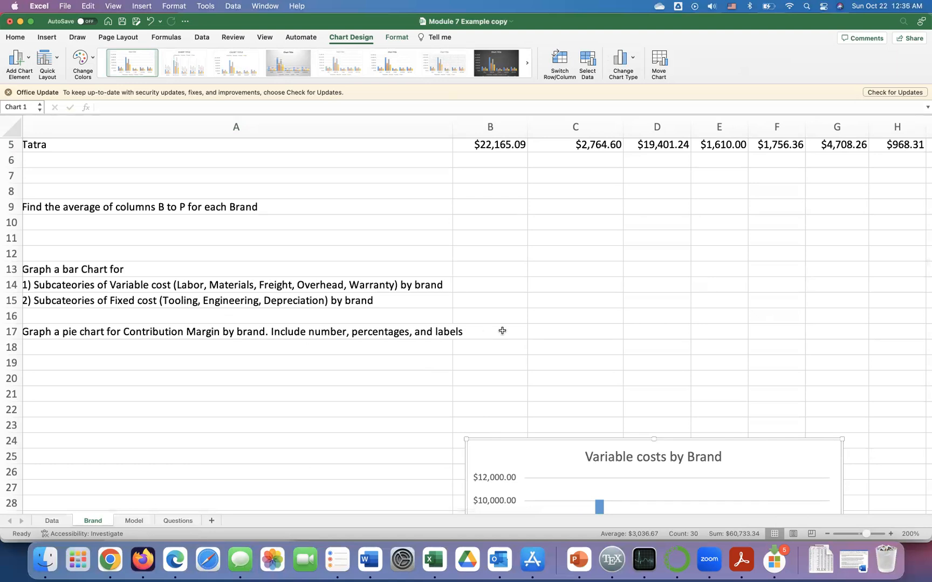
{"action": "scroll", "coordinate": [502, 331], "scroll_direction": "up", "scroll_amount": 4}
Step: Select rows 1 to 5 of the Brand, Tooling, Engineering and Depreciation columns together
{"action": "scroll", "coordinate": [502, 331], "scroll_direction": "right", "scroll_amount": 2}
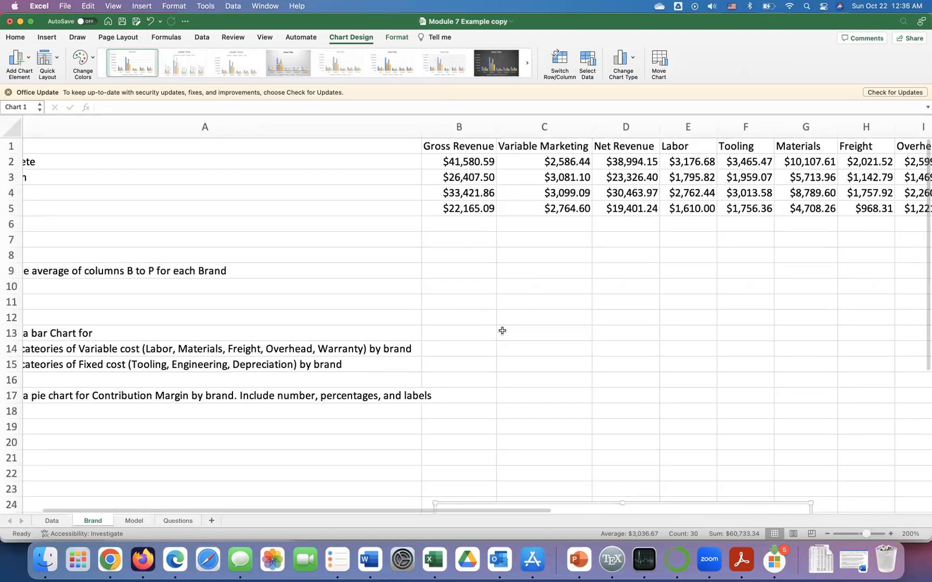
{"action": "scroll", "coordinate": [502, 330], "scroll_direction": "right", "scroll_amount": 4}
{"action": "scroll", "coordinate": [641, 233], "scroll_direction": "right", "scroll_amount": 1}
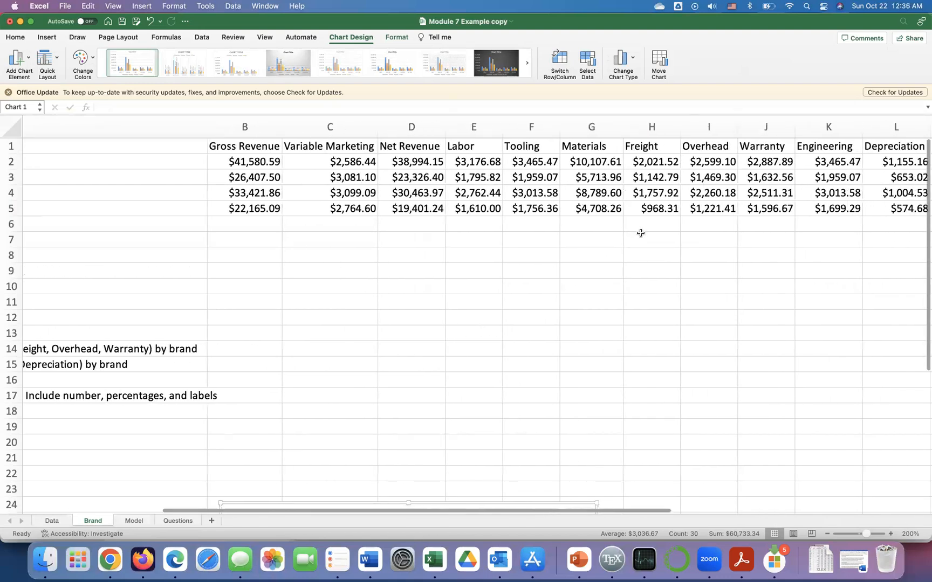
{"action": "scroll", "coordinate": [536, 290], "scroll_direction": "left", "scroll_amount": 5}
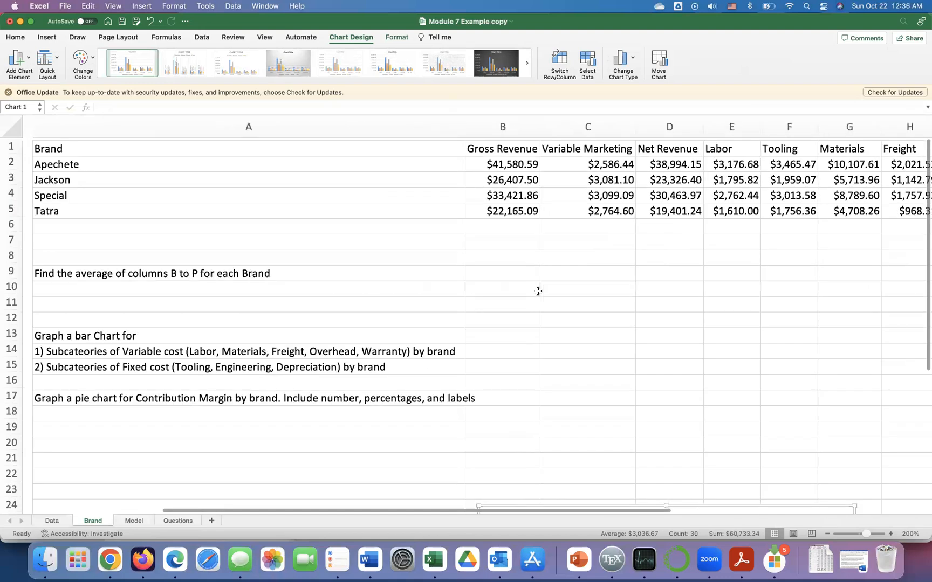
{"action": "left_click_drag", "start_coordinate": [191, 146], "coordinate": [178, 201]}
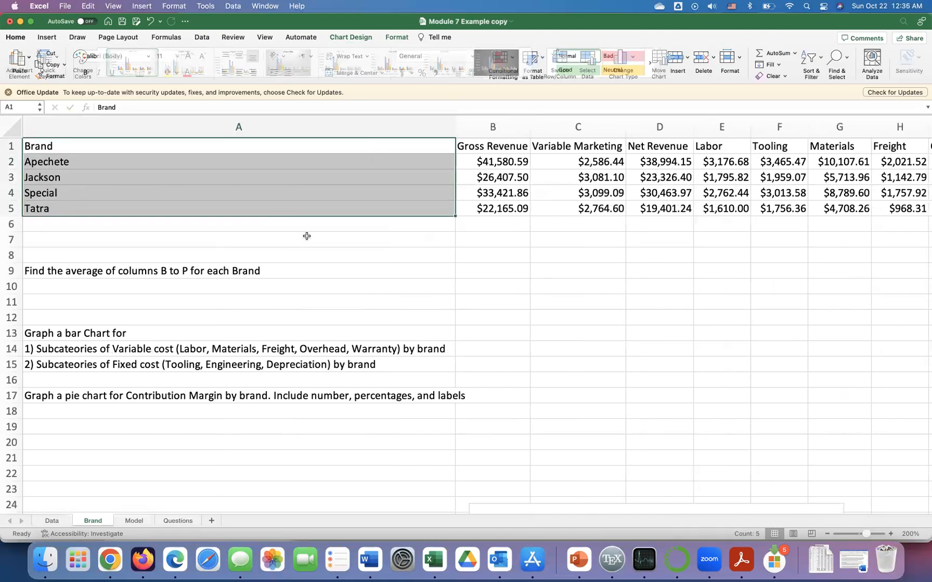
{"action": "scroll", "coordinate": [430, 282], "scroll_direction": "right", "scroll_amount": 4}
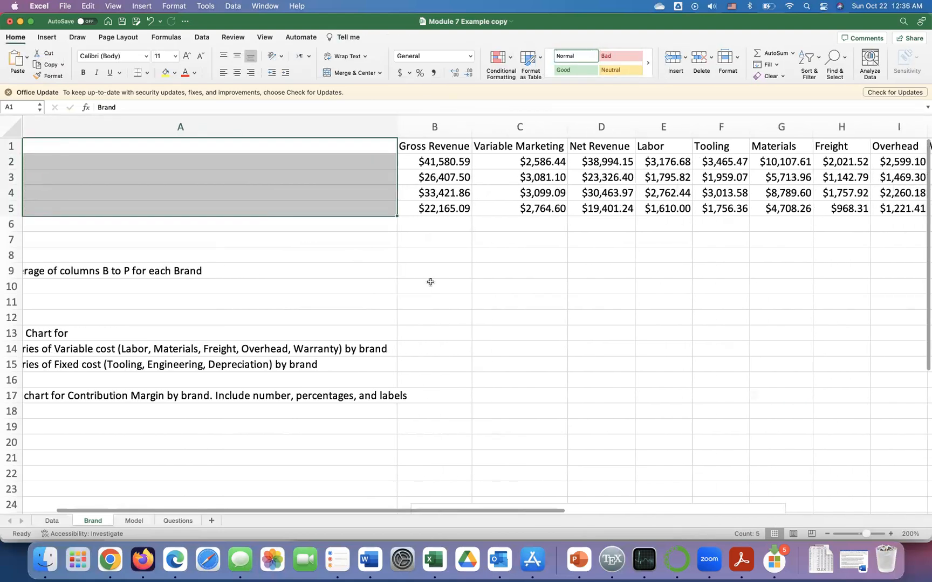
{"action": "scroll", "coordinate": [431, 282], "scroll_direction": "right", "scroll_amount": 2}
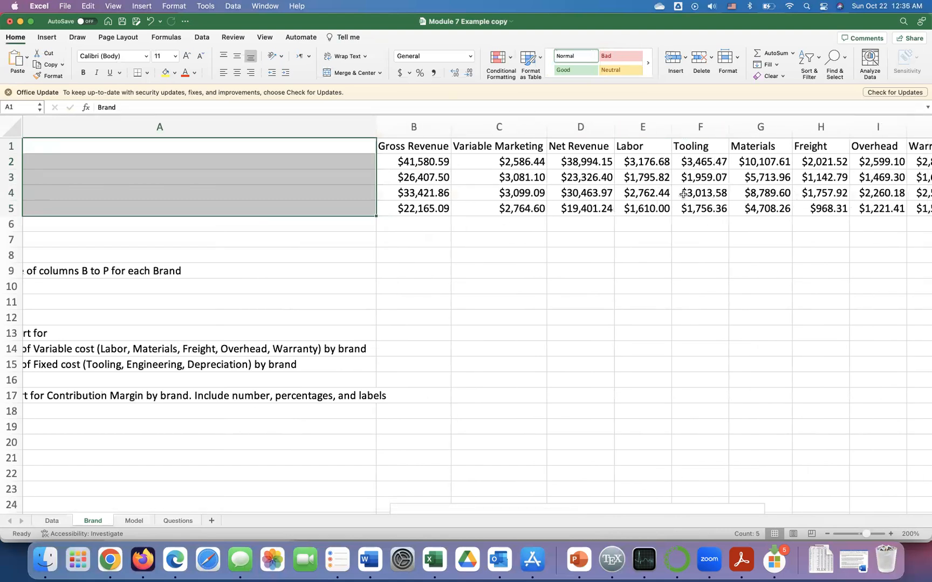
{"action": "scroll", "coordinate": [668, 141], "scroll_direction": "right", "scroll_amount": 3}
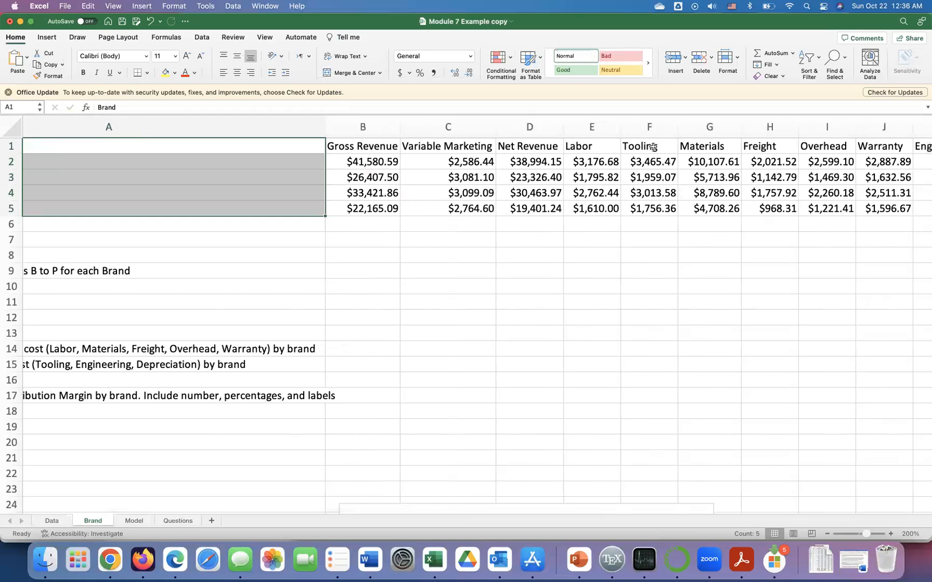
{"action": "left_click_drag", "start_coordinate": [652, 147], "coordinate": [646, 208]}
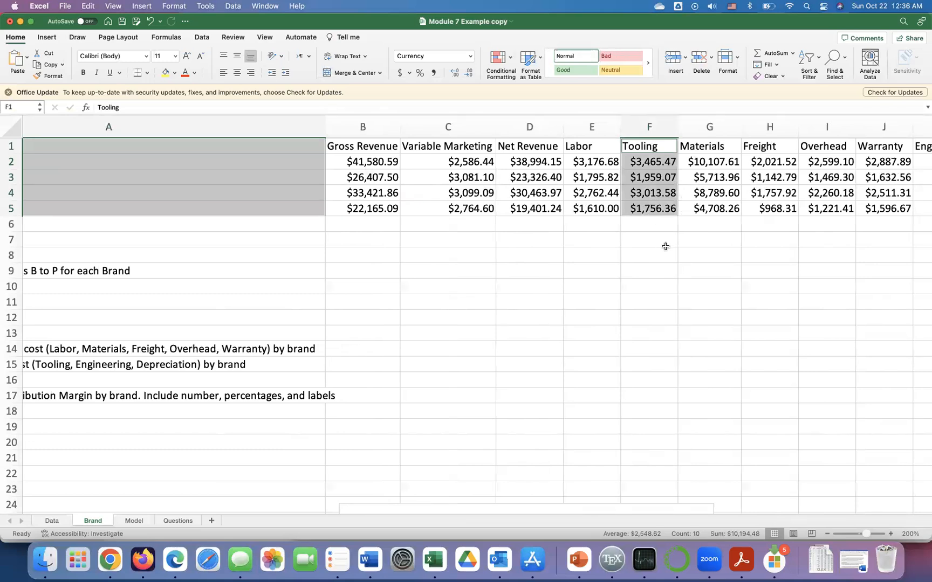
{"action": "scroll", "coordinate": [751, 220], "scroll_direction": "right", "scroll_amount": 3}
{"action": "scroll", "coordinate": [752, 220], "scroll_direction": "right", "scroll_amount": 1}
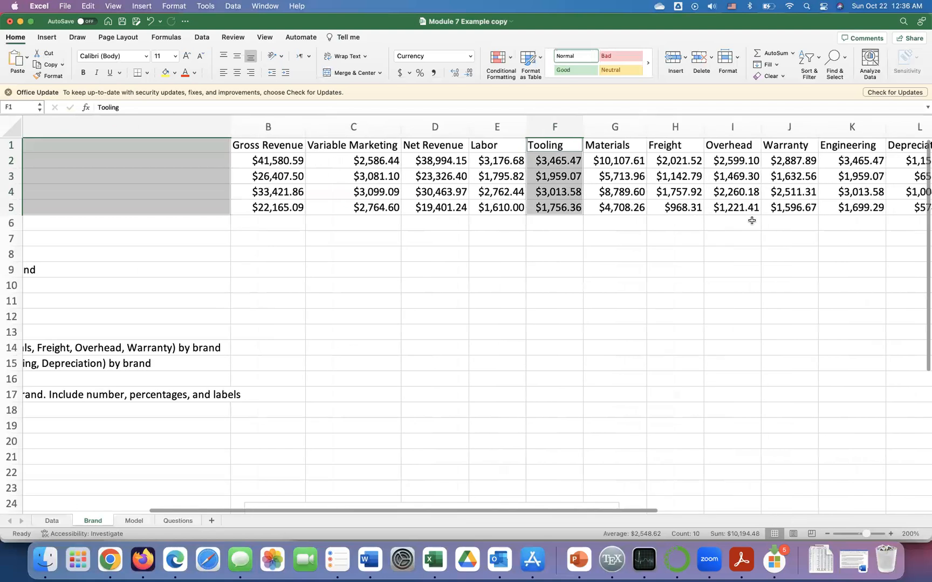
{"action": "scroll", "coordinate": [752, 220], "scroll_direction": "right", "scroll_amount": 2}
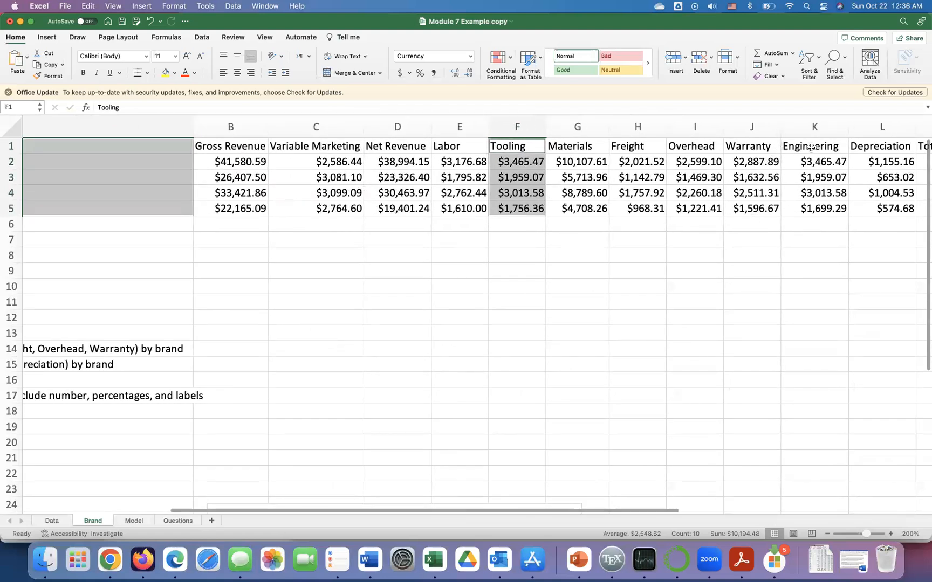
{"action": "left_click_drag", "start_coordinate": [812, 147], "coordinate": [876, 210]}
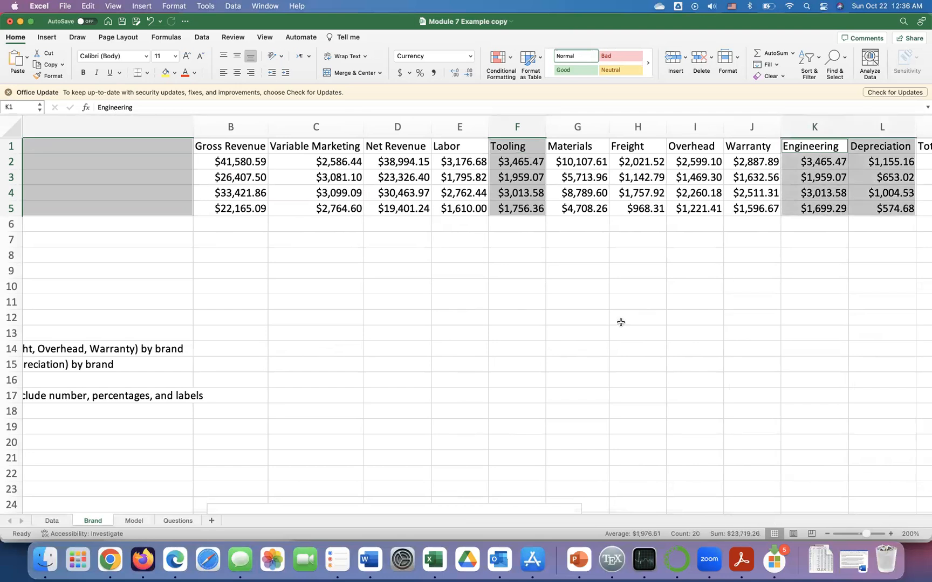
Step: Insert a 2-D clustered column chart of the selected fixed costs
{"action": "scroll", "coordinate": [621, 322], "scroll_direction": "left", "scroll_amount": 10}
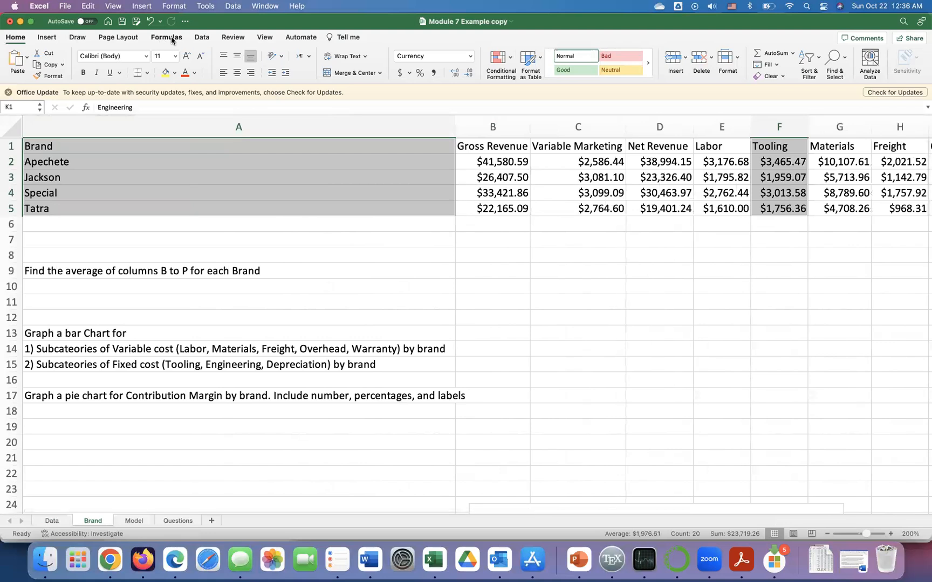
{"action": "left_click", "coordinate": [202, 38]}
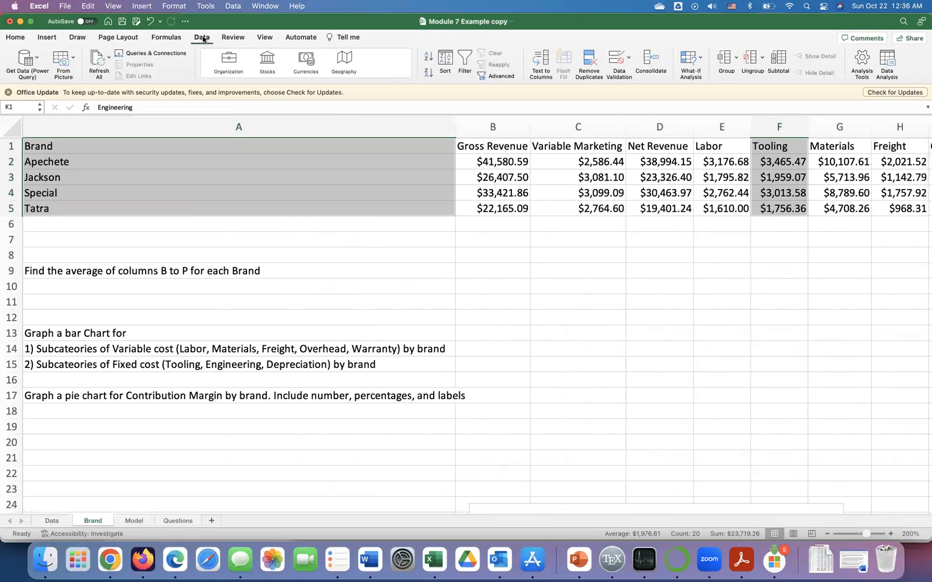
{"action": "left_click", "coordinate": [47, 37]}
{"action": "left_click", "coordinate": [471, 54]}
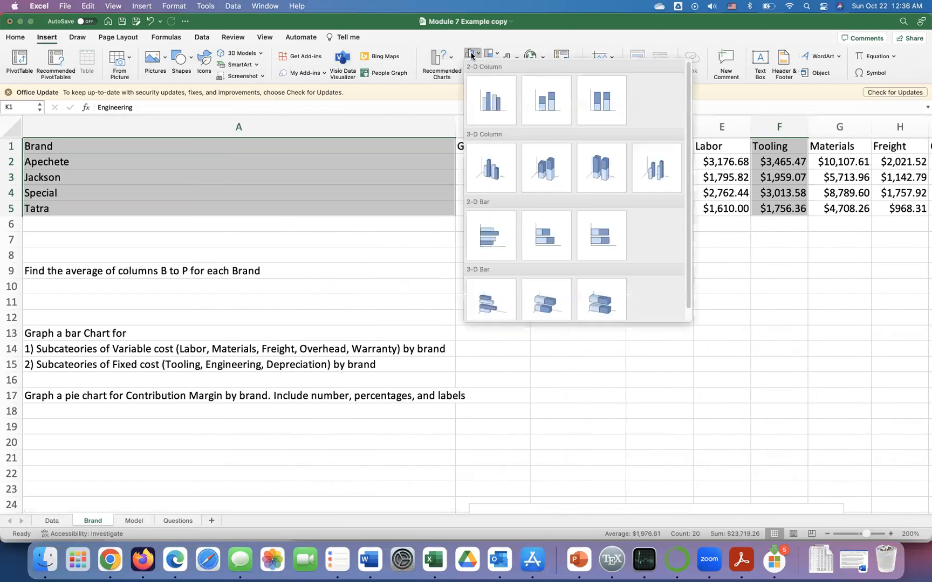
{"action": "left_click", "coordinate": [491, 100]}
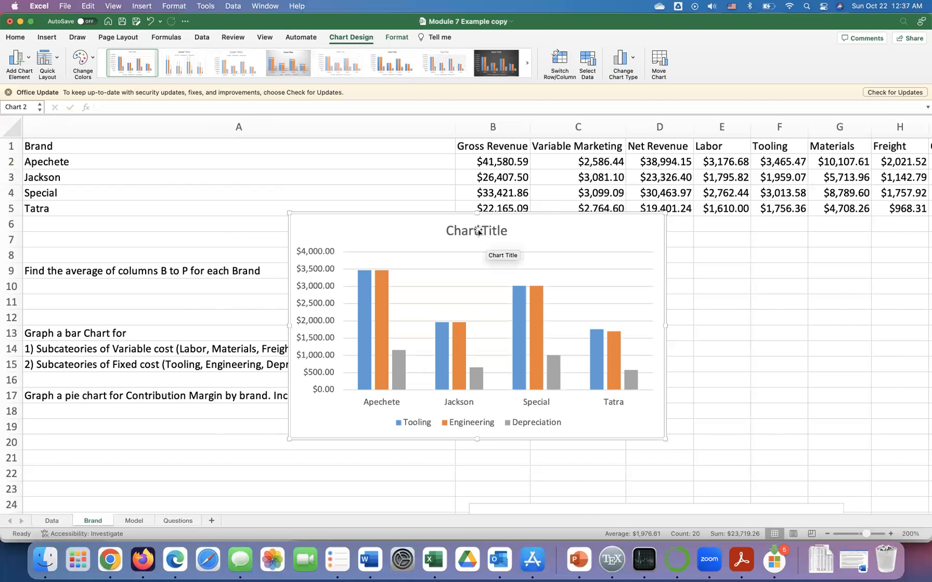
Step: Retitle the fixed costs chart "Fixed cost by Brand"
{"action": "left_click", "coordinate": [468, 285]}
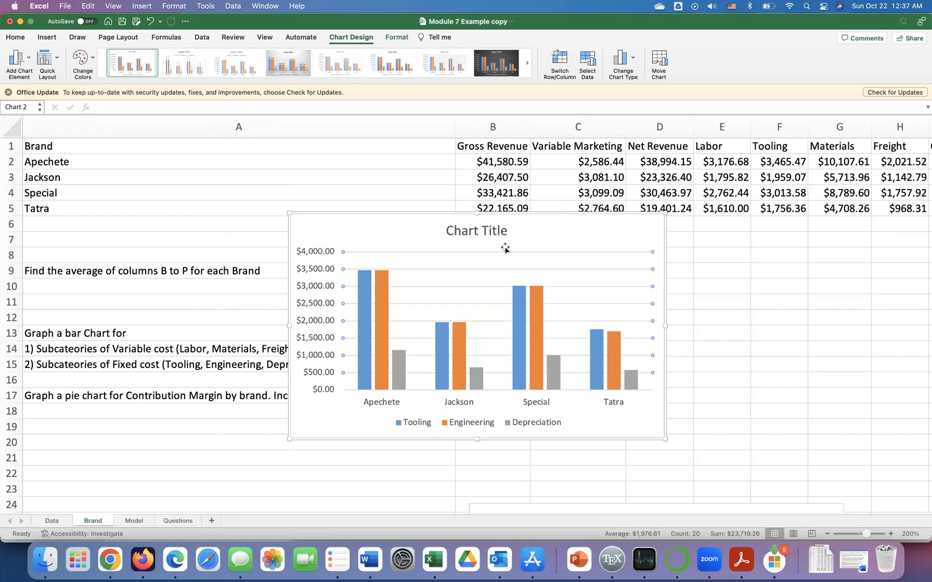
{"action": "double_click", "coordinate": [493, 231]}
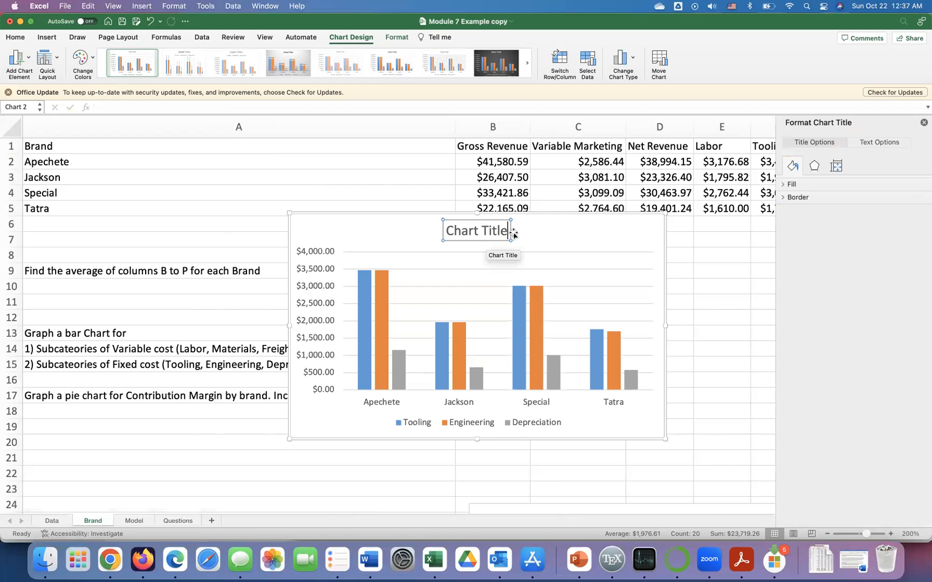
{"action": "key", "text": "BackSpace"}
{"action": "key", "text": "BackSpace"}
{"action": "key", "text": "BackSpace"}
{"action": "key", "text": "BackSpace"}
{"action": "key", "text": "BackSpace"}
{"action": "key", "text": "BackSpace"}
{"action": "key", "text": "BackSpace"}
{"action": "key", "text": "BackSpace"}
{"action": "key", "text": "BackSpace"}
{"action": "key", "text": "BackSpace"}
{"action": "key", "text": "BackSpace"}
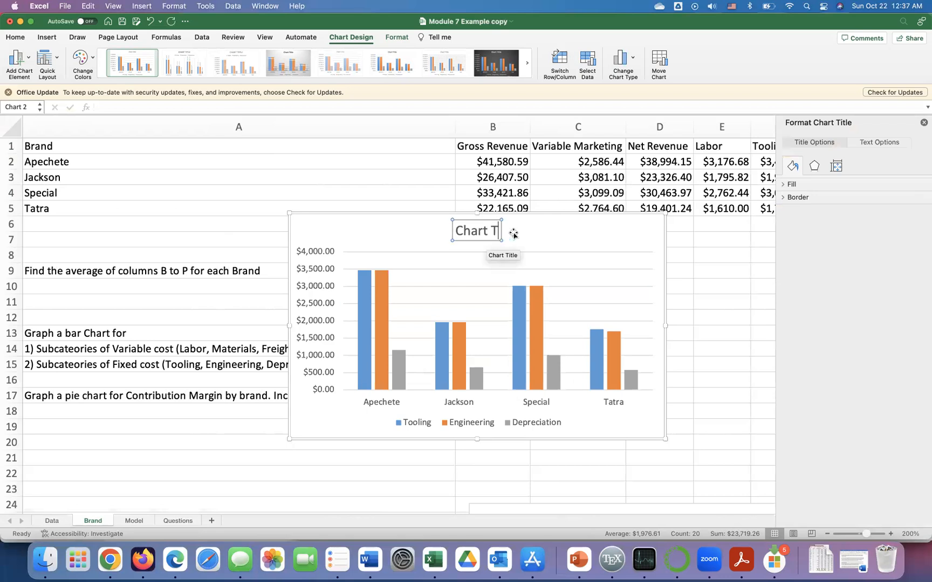
{"action": "type", "text": "Fixed"}
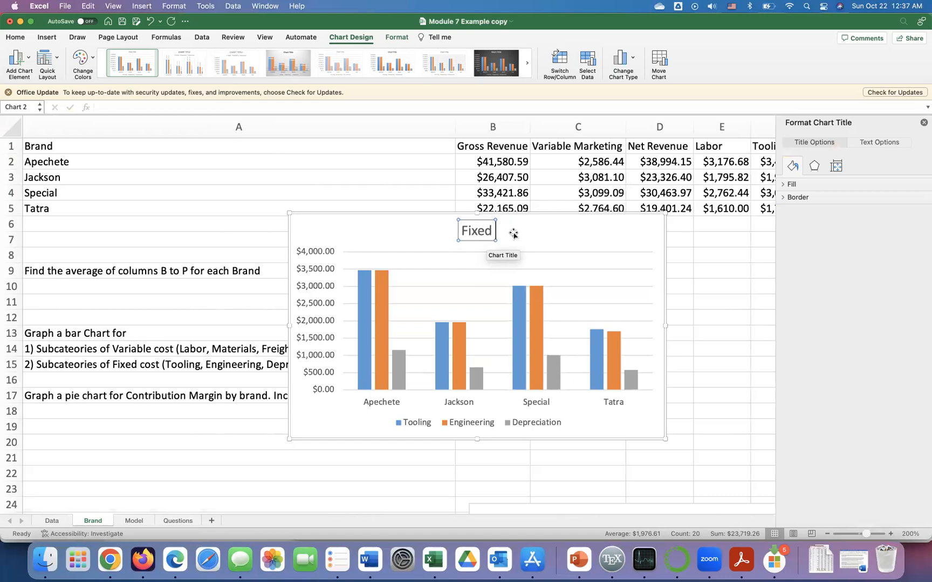
{"action": "type", "text": " cost b"}
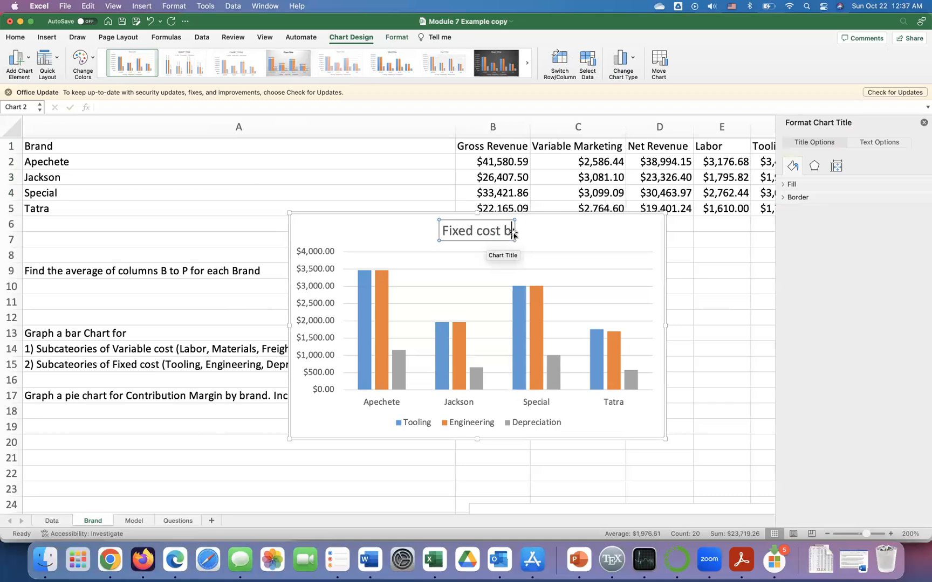
{"action": "type", "text": "y Brand"}
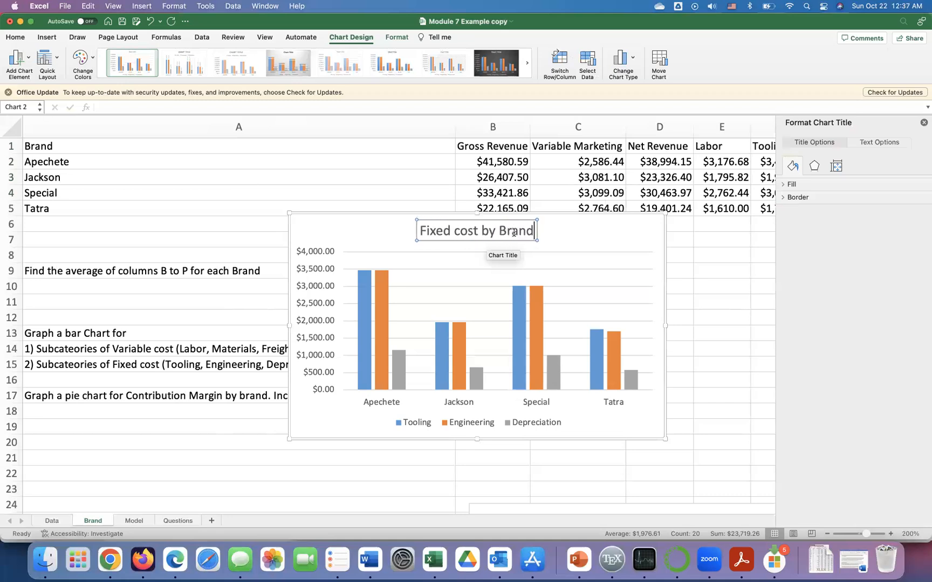
{"action": "key", "text": "Return"}
{"action": "key", "text": "BackSpace"}
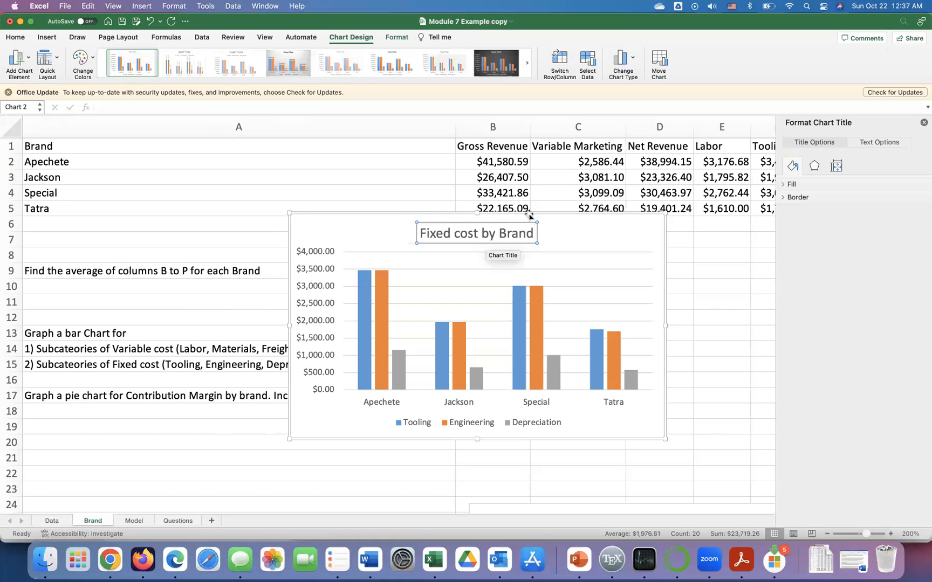
{"action": "left_click", "coordinate": [724, 347]}
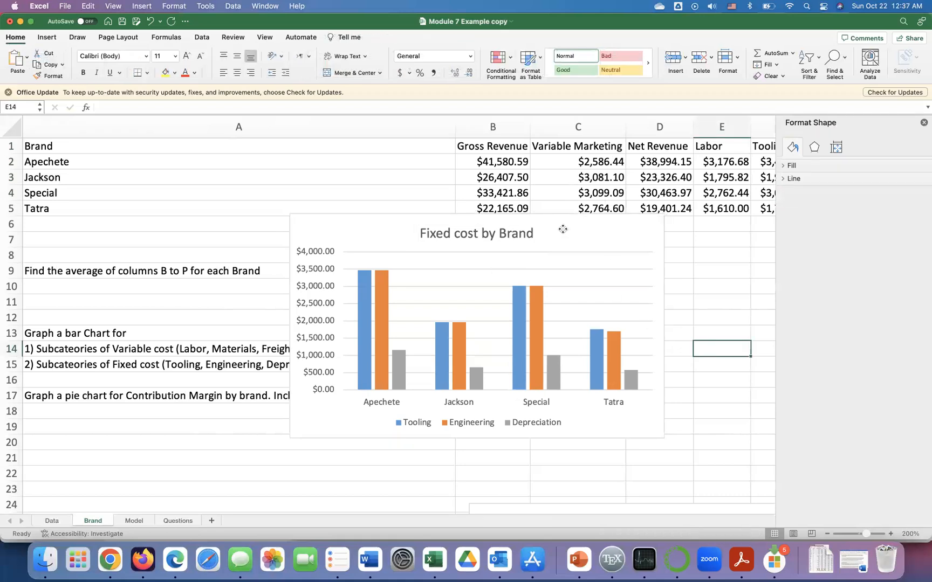
Step: Move the Fixed cost by Brand chart to row 24 in column A, beside the Variable costs by Brand chart
{"action": "left_click_drag", "start_coordinate": [561, 230], "coordinate": [474, 491]}
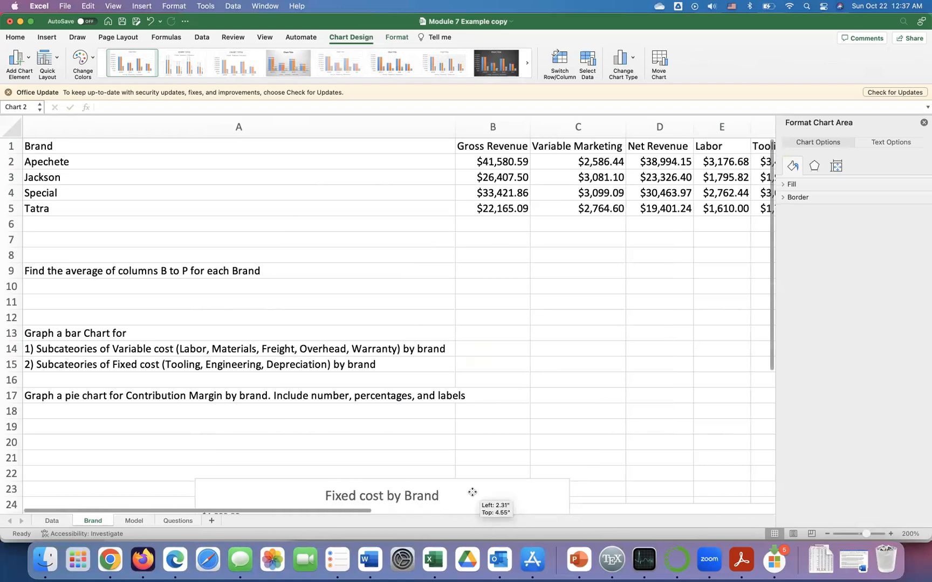
{"action": "scroll", "coordinate": [555, 439], "scroll_direction": "down", "scroll_amount": 3}
{"action": "scroll", "coordinate": [556, 439], "scroll_direction": "down", "scroll_amount": 5}
{"action": "left_click_drag", "start_coordinate": [487, 370], "coordinate": [357, 393]}
{"action": "scroll", "coordinate": [382, 366], "scroll_direction": "down", "scroll_amount": 9}
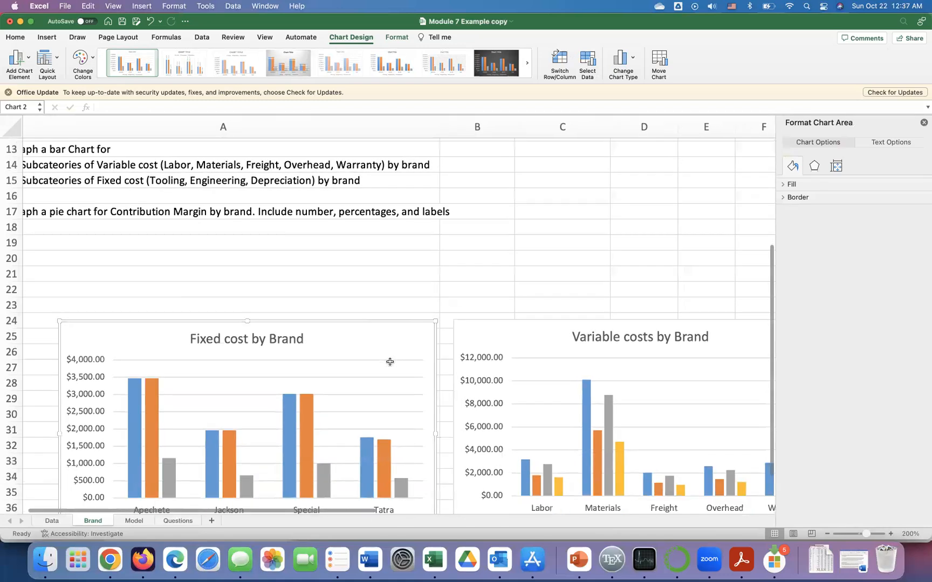
{"action": "scroll", "coordinate": [390, 365], "scroll_direction": "up", "scroll_amount": 1}
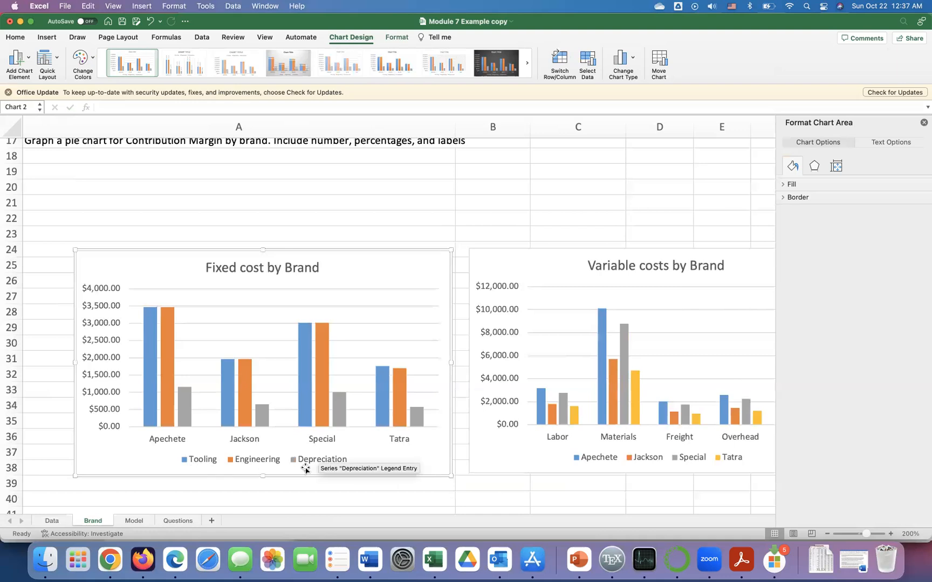
Step: Switch rows and columns in the Fixed cost by Brand chart so the brands become the series, and close the formatting options
{"action": "left_click", "coordinate": [291, 375]}
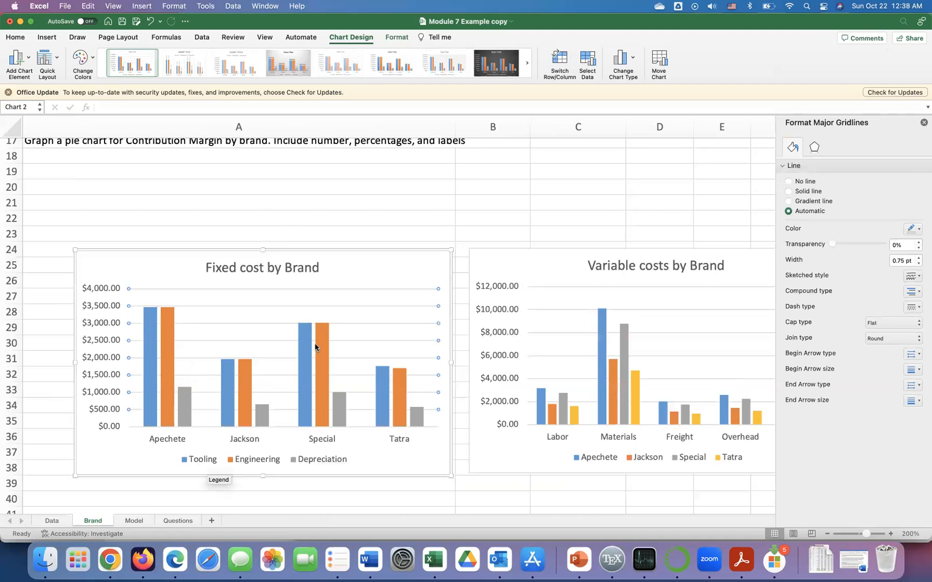
{"action": "left_click", "coordinate": [562, 67]}
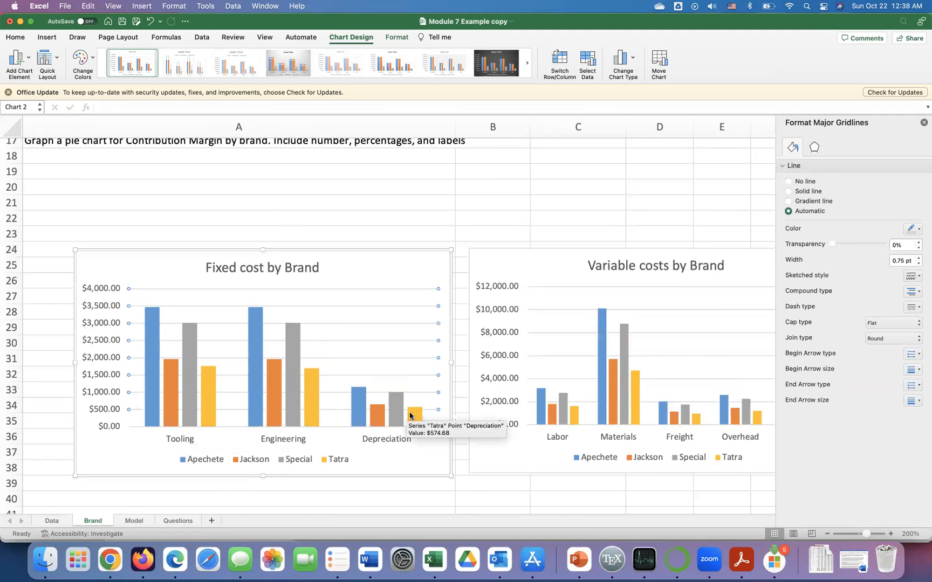
{"action": "left_click", "coordinate": [923, 123]}
{"action": "scroll", "coordinate": [605, 188], "scroll_direction": "up", "scroll_amount": 7}
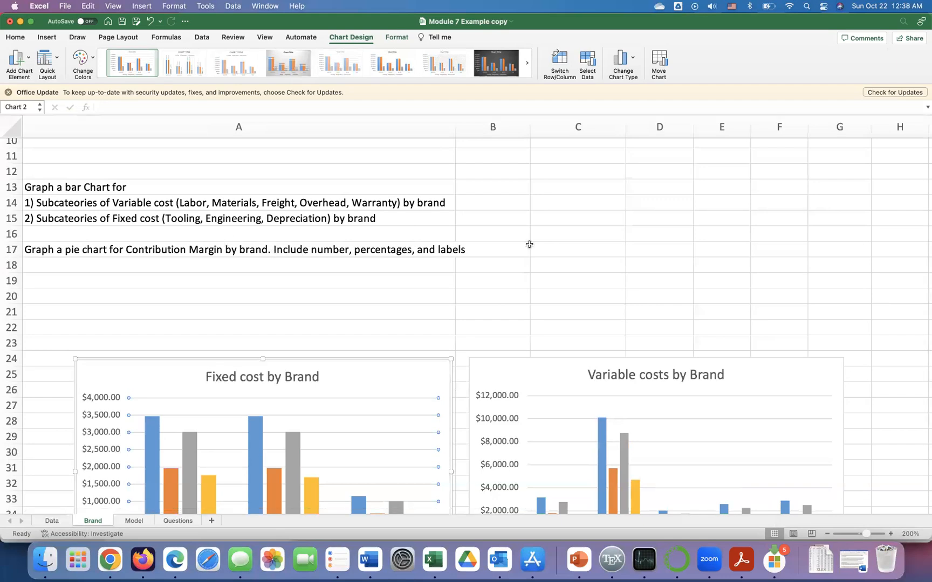
Step: Insert a 2-D pie chart from the brand names in A1:A5 and the Contribution Margin values in P1:P5
{"action": "scroll", "coordinate": [528, 244], "scroll_direction": "up", "scroll_amount": 5}
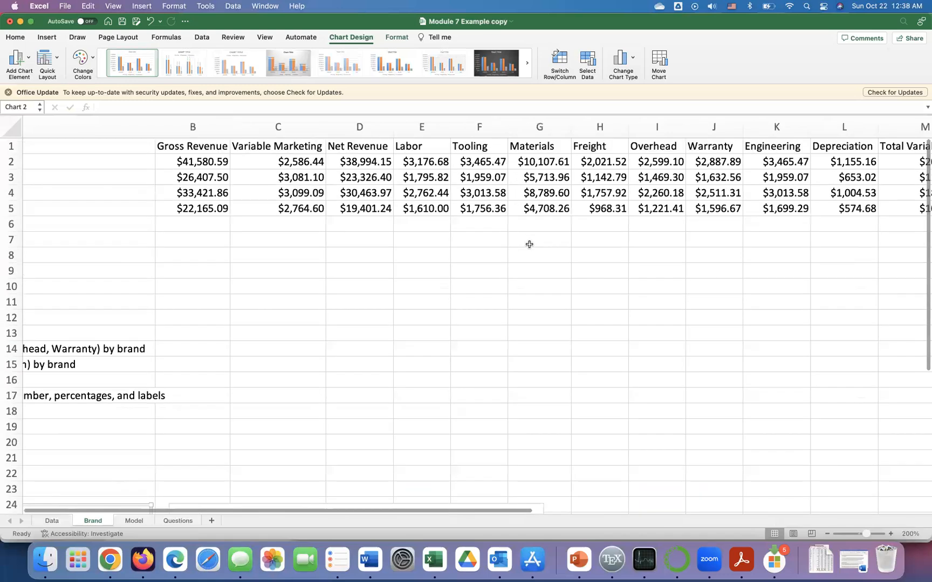
{"action": "scroll", "coordinate": [183, 142], "scroll_direction": "down", "scroll_amount": 1}
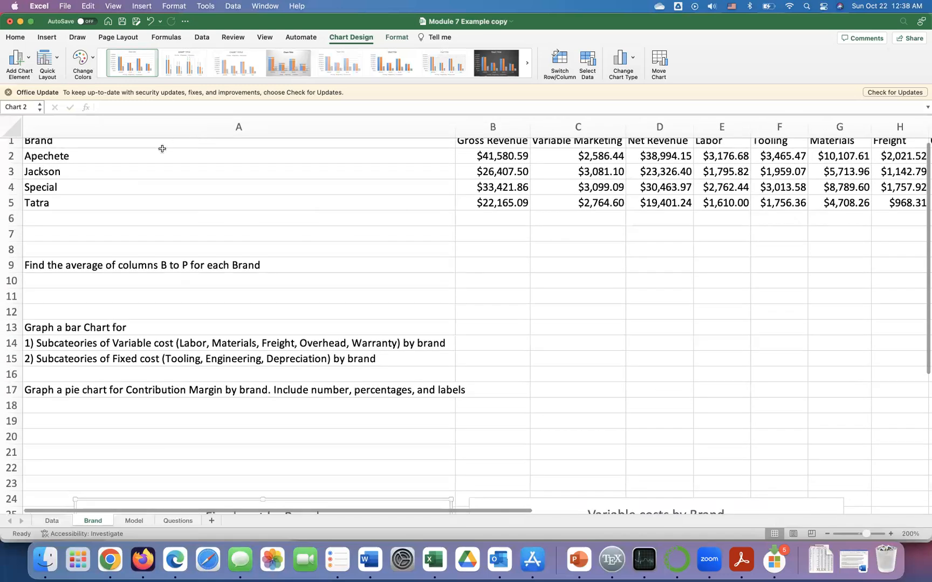
{"action": "scroll", "coordinate": [161, 149], "scroll_direction": "up", "scroll_amount": 1}
{"action": "left_click_drag", "start_coordinate": [150, 146], "coordinate": [136, 210]}
{"action": "scroll", "coordinate": [308, 260], "scroll_direction": "right", "scroll_amount": 3}
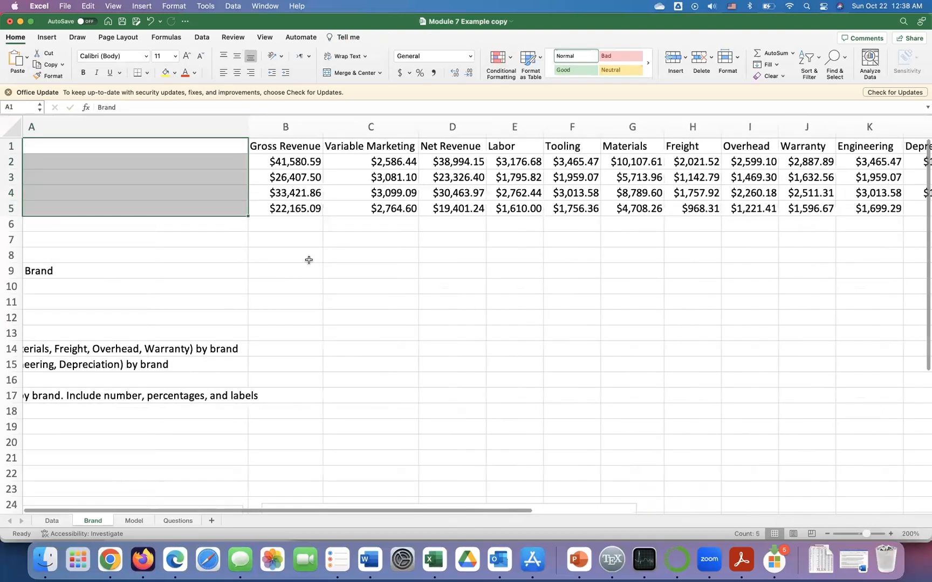
{"action": "scroll", "coordinate": [308, 260], "scroll_direction": "right", "scroll_amount": 5}
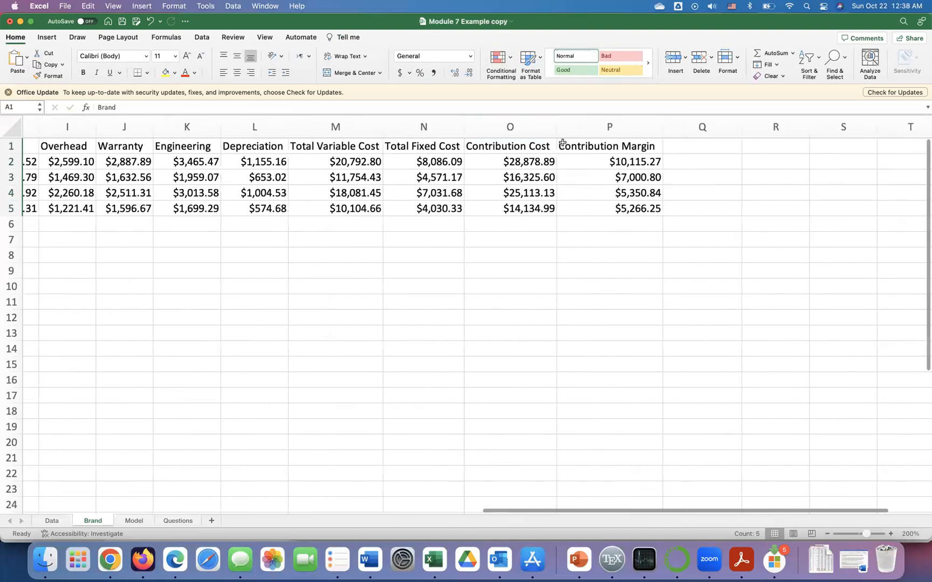
{"action": "left_click_drag", "start_coordinate": [562, 145], "coordinate": [595, 207]}
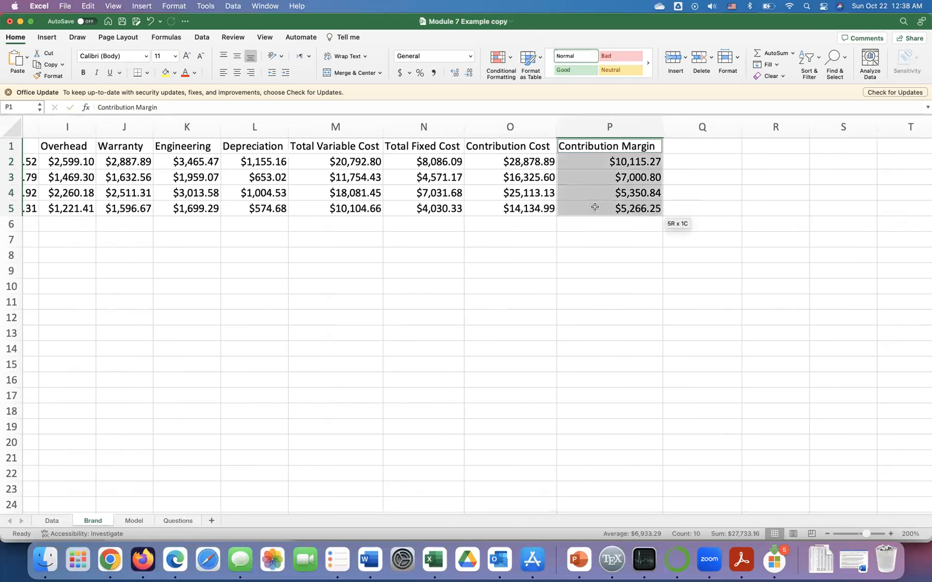
{"action": "scroll", "coordinate": [488, 339], "scroll_direction": "left", "scroll_amount": 5}
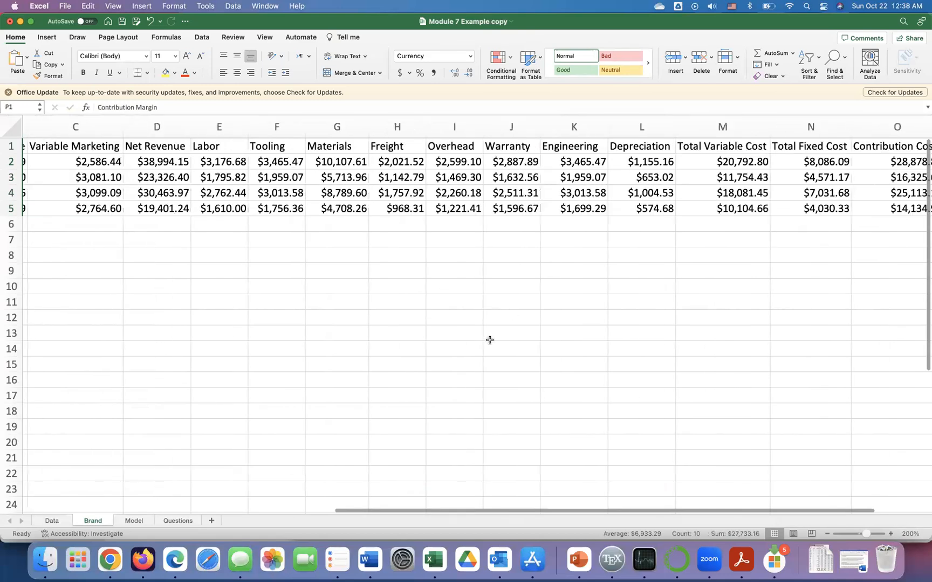
{"action": "scroll", "coordinate": [489, 339], "scroll_direction": "left", "scroll_amount": 10}
{"action": "left_click", "coordinate": [48, 38]}
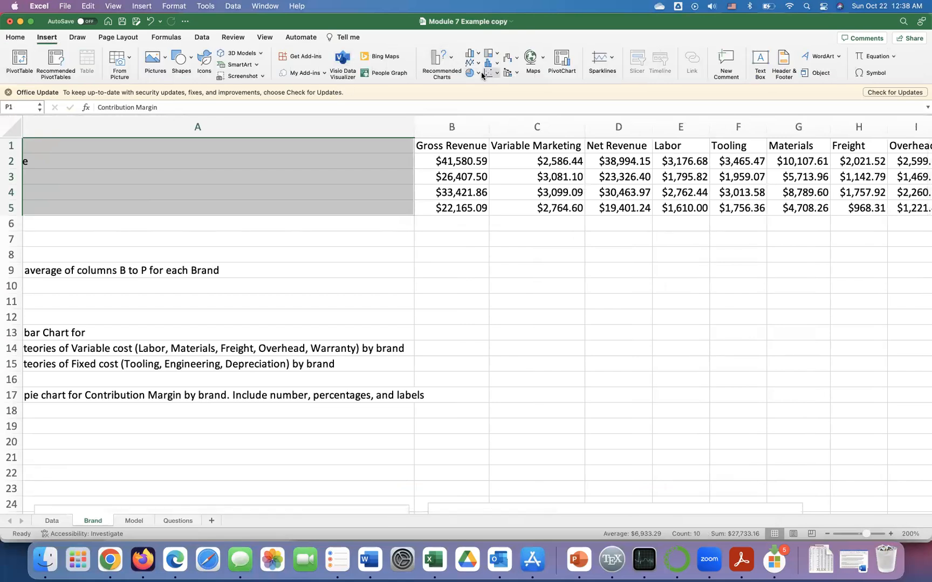
{"action": "left_click", "coordinate": [473, 72]}
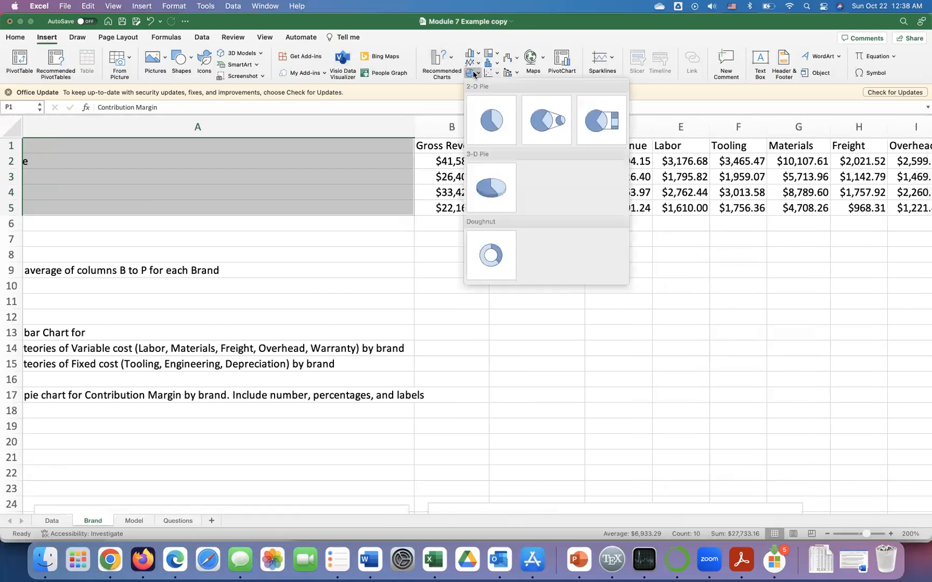
{"action": "left_click", "coordinate": [486, 108]}
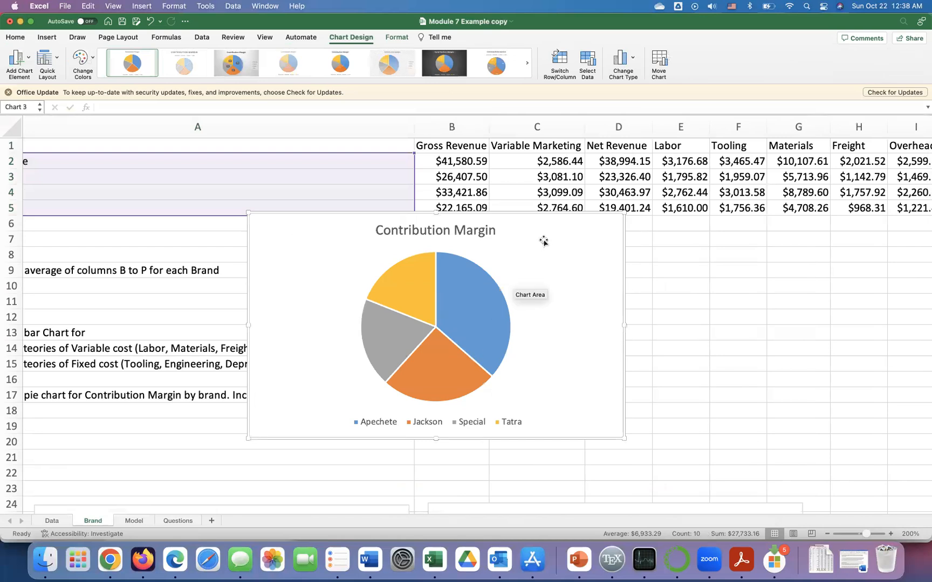
Step: Move the Contribution Margin pie chart below the table, starting at about C8, and add data labels to its slices
{"action": "left_click_drag", "start_coordinate": [521, 228], "coordinate": [689, 260]}
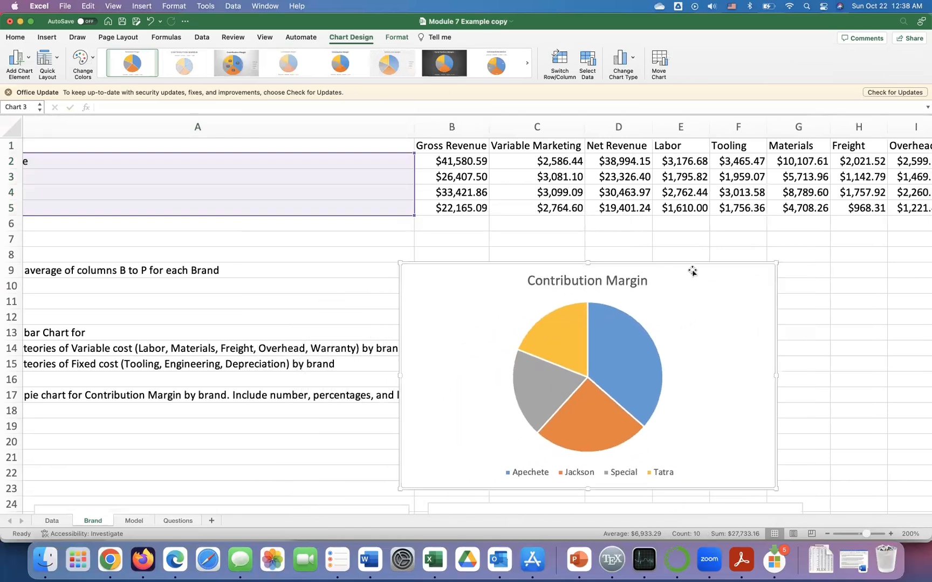
{"action": "left_click_drag", "start_coordinate": [774, 257], "coordinate": [776, 260]}
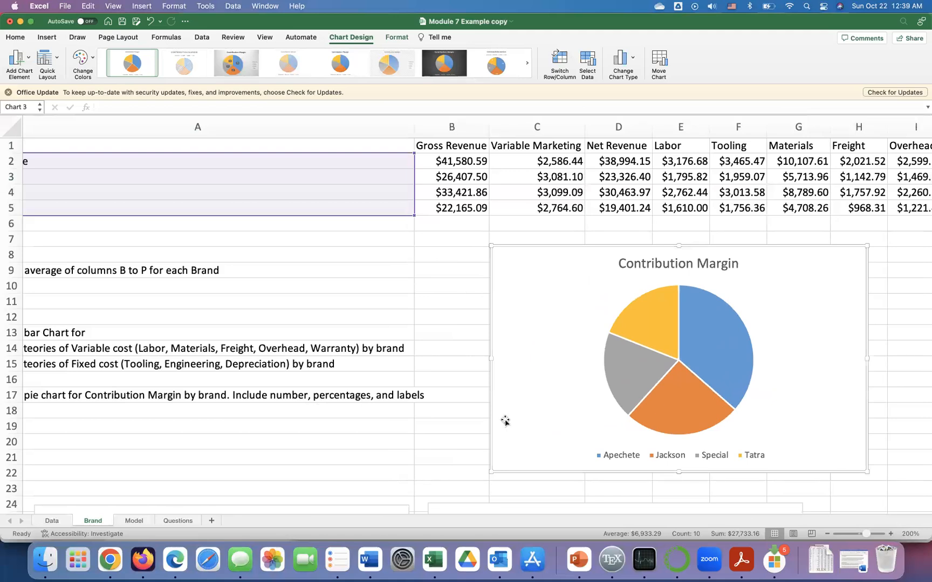
{"action": "right_click", "coordinate": [681, 393]}
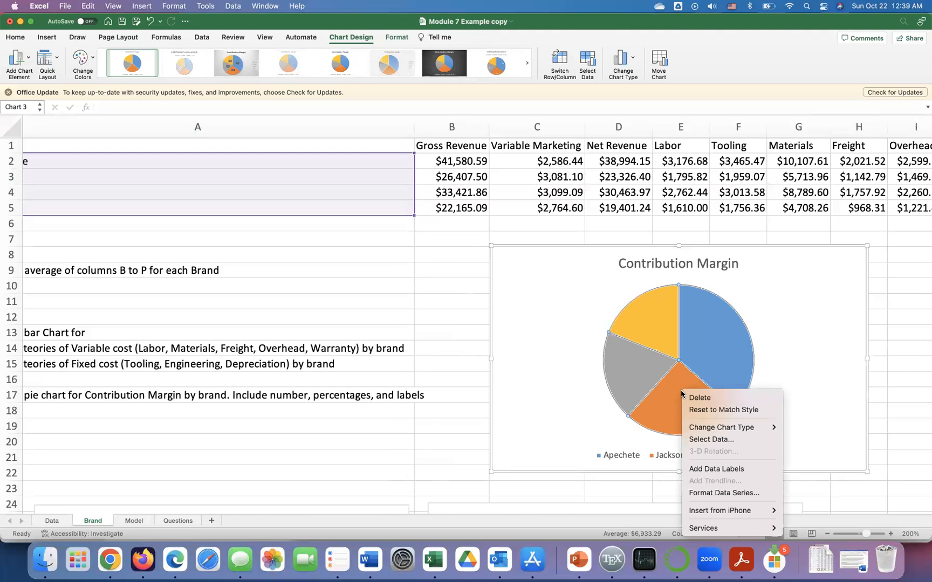
{"action": "left_click", "coordinate": [699, 468]}
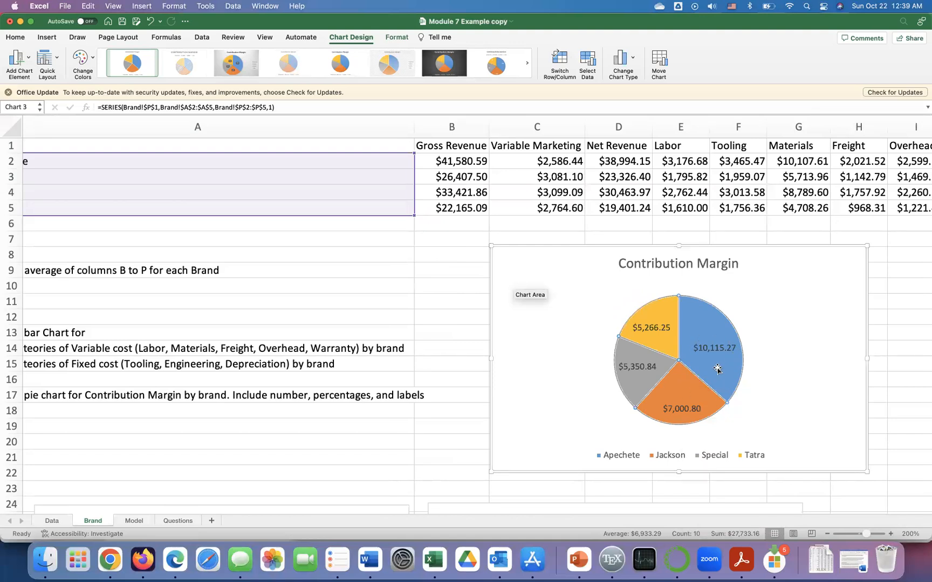
{"action": "mouse_move", "coordinate": [717, 369]}
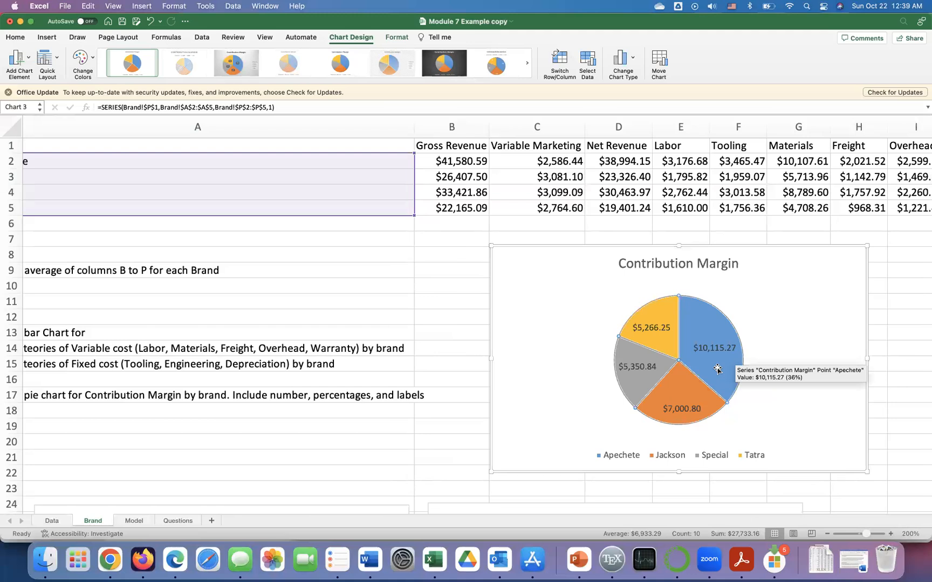
Step: Include percentages alongside the values in the pie chart's data labels, and close the formatting options
{"action": "right_click", "coordinate": [717, 370]}
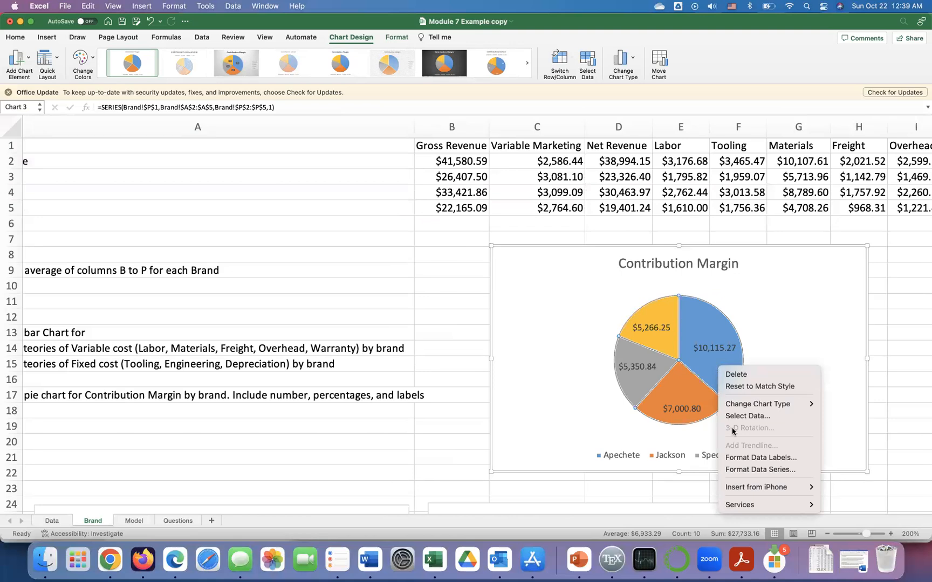
{"action": "left_click", "coordinate": [748, 458]}
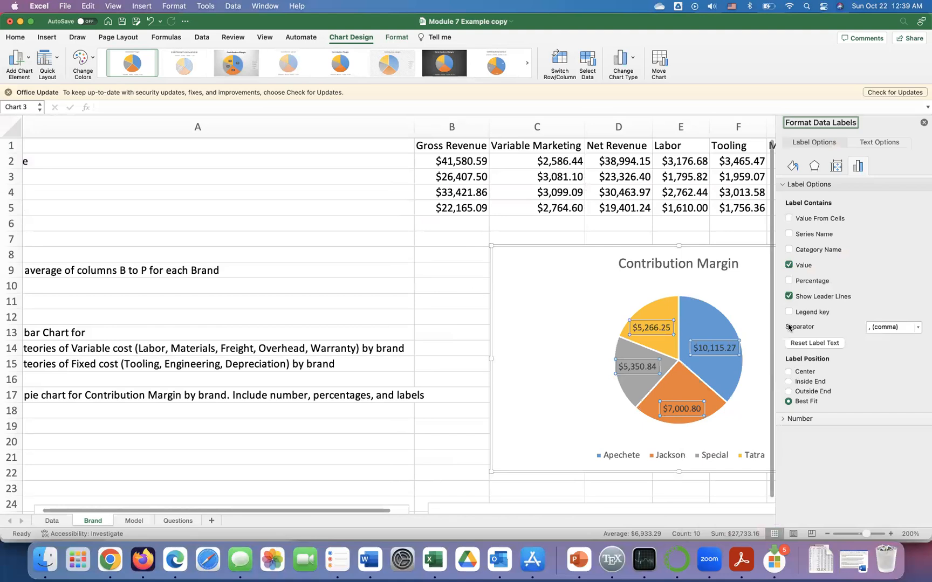
{"action": "left_click", "coordinate": [789, 280]}
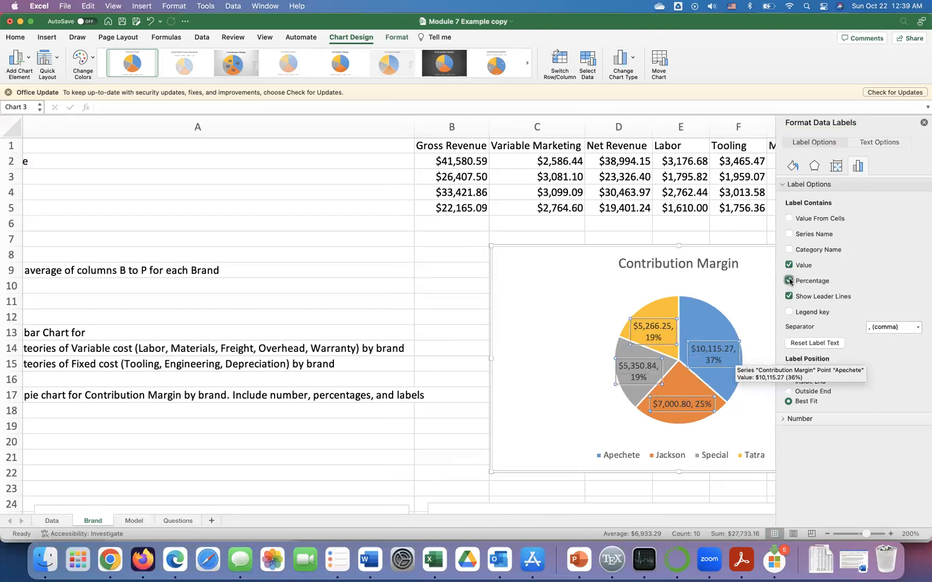
{"action": "left_click", "coordinate": [789, 280]}
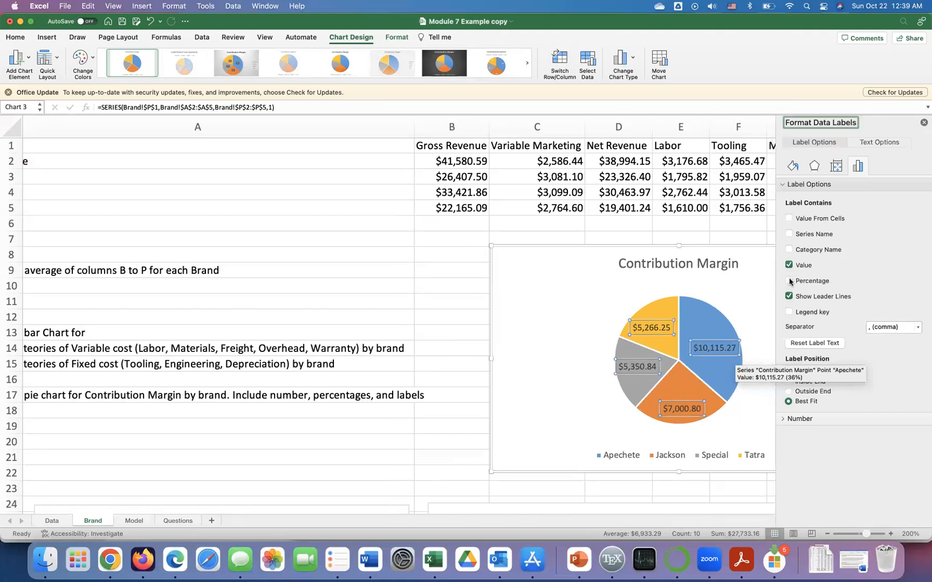
{"action": "left_click", "coordinate": [789, 281]}
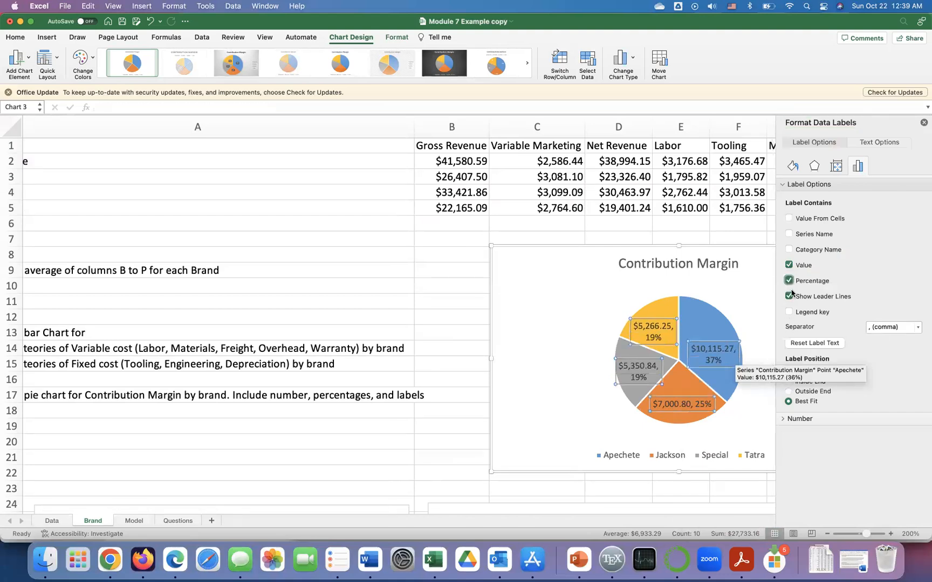
{"action": "left_click", "coordinate": [532, 404]}
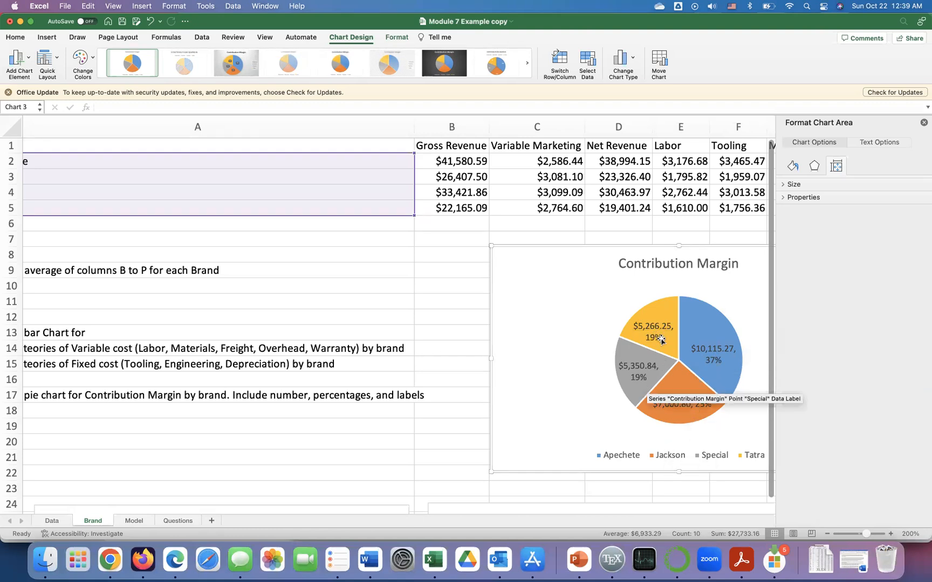
{"action": "left_click", "coordinate": [923, 124]}
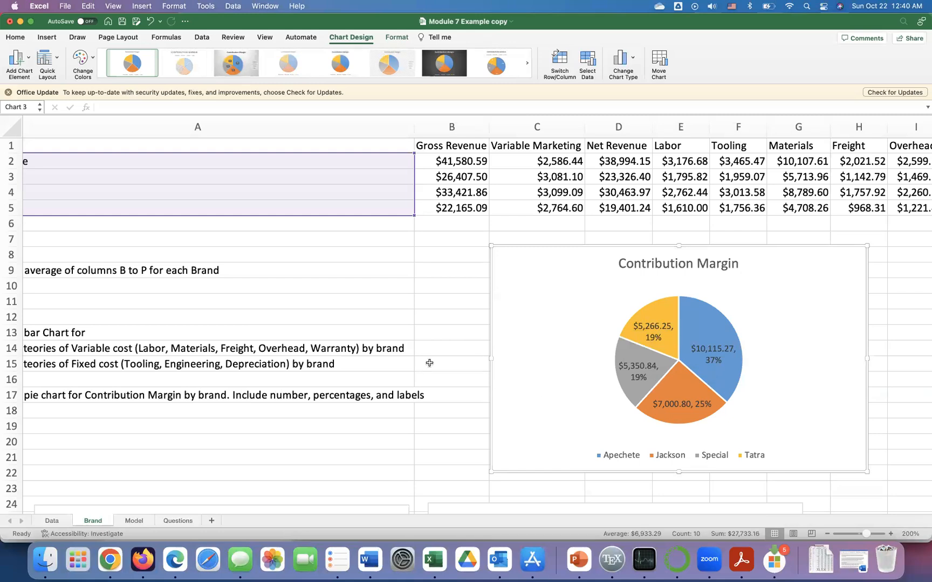
Step: Switch to the Model sheet and enlarge its view to 190%
{"action": "scroll", "coordinate": [429, 363], "scroll_direction": "left", "scroll_amount": 2}
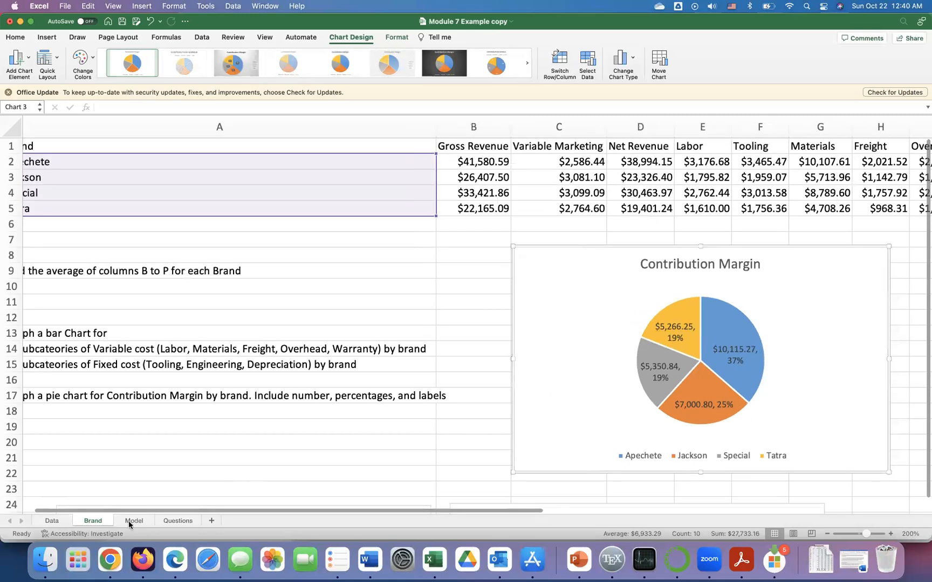
{"action": "left_click", "coordinate": [134, 521]}
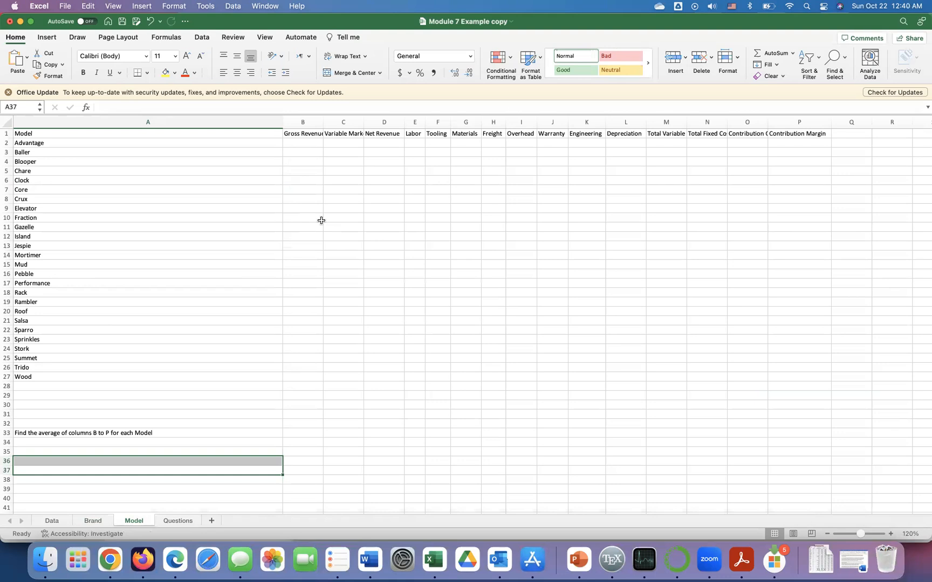
{"action": "left_click", "coordinate": [52, 521]}
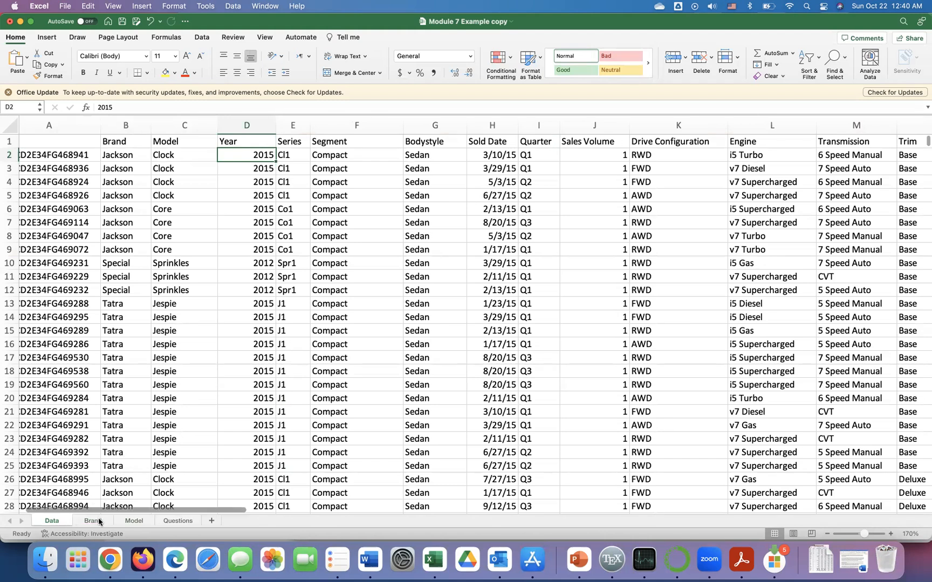
{"action": "left_click", "coordinate": [135, 520]}
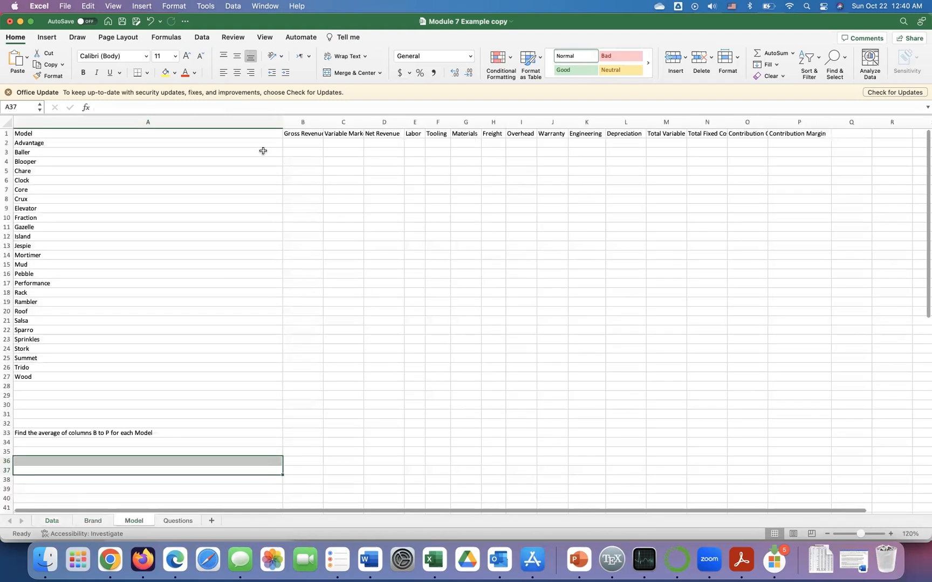
{"action": "left_click", "coordinate": [890, 533]}
{"action": "left_click", "coordinate": [890, 534]}
{"action": "left_click", "coordinate": [891, 534]}
{"action": "left_click", "coordinate": [890, 534]}
{"action": "left_click", "coordinate": [891, 534]}
{"action": "left_click", "coordinate": [891, 534]}
{"action": "left_click", "coordinate": [890, 533]}
{"action": "scroll", "coordinate": [507, 288], "scroll_direction": "up", "scroll_amount": 5}
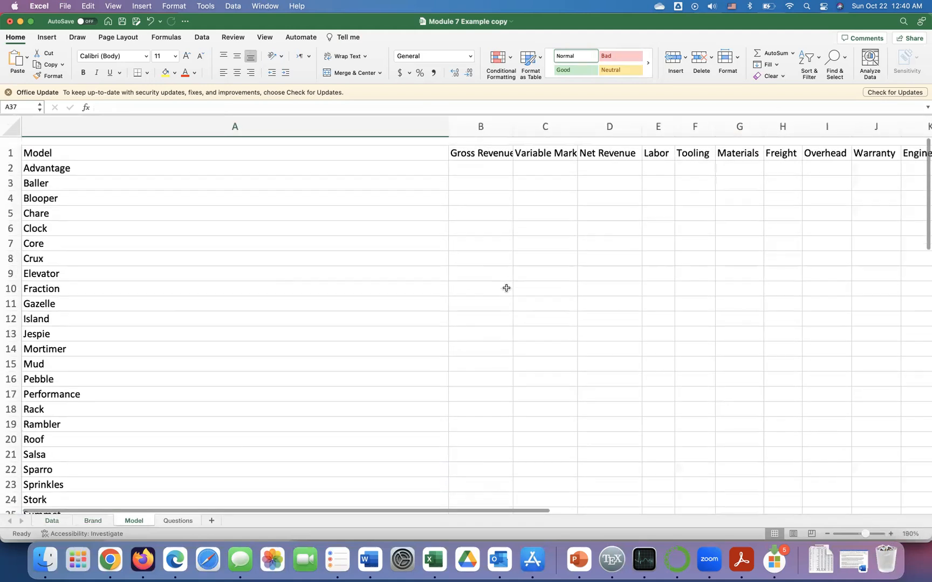
Step: Start an AVERAGEIFS formula in cell B2 of the Model sheet for the Advantage model's gross revenue
{"action": "left_click", "coordinate": [465, 160]}
{"action": "type", "text": "="}
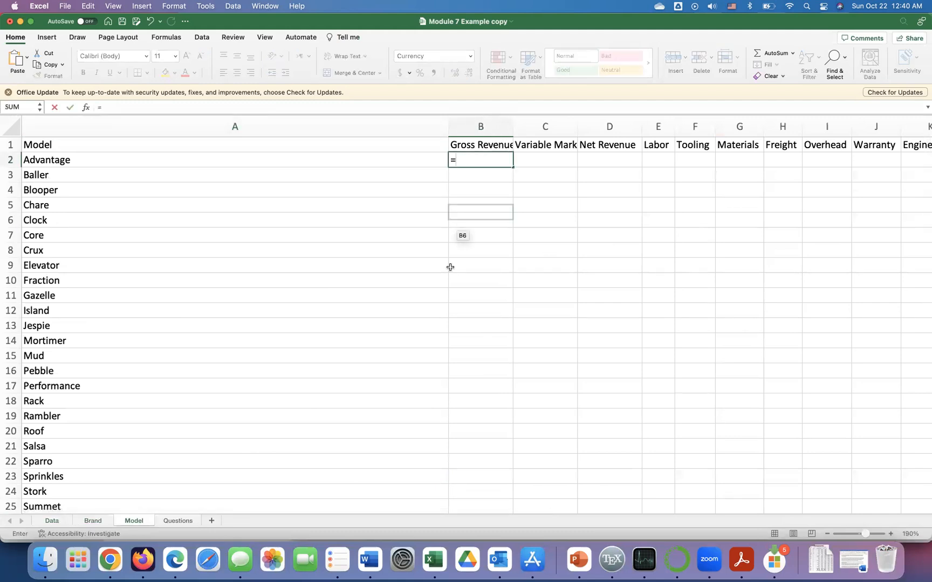
{"action": "scroll", "coordinate": [449, 268], "scroll_direction": "down", "scroll_amount": 5}
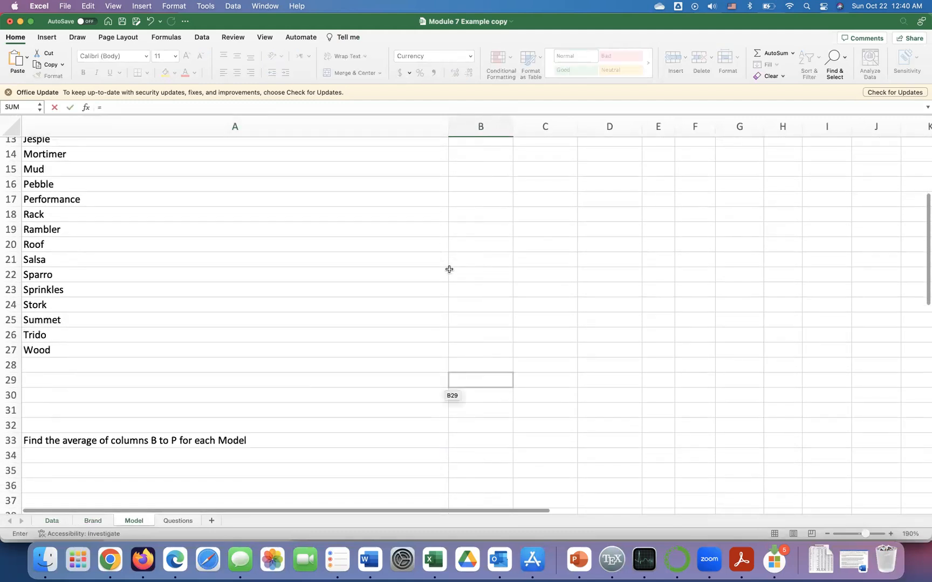
{"action": "scroll", "coordinate": [449, 269], "scroll_direction": "up", "scroll_amount": 5}
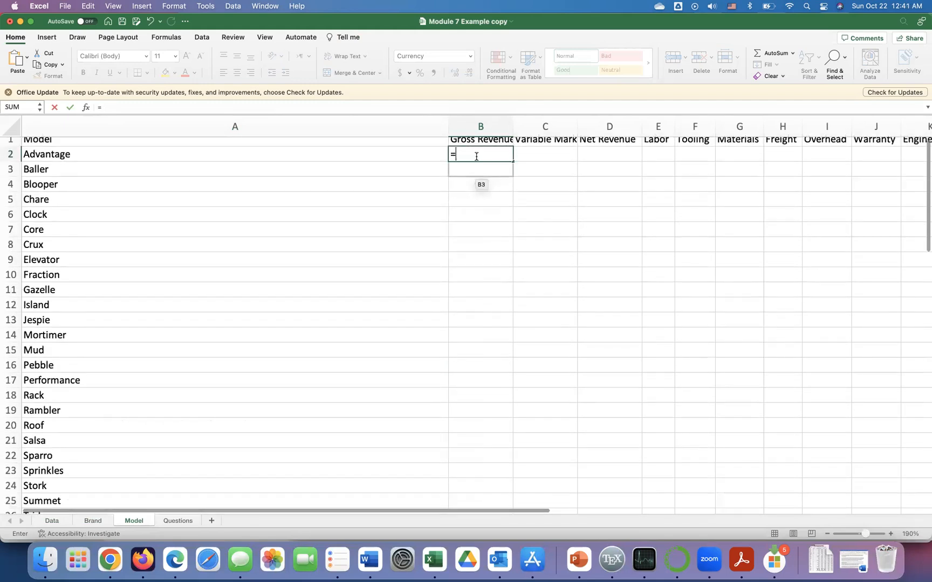
{"action": "type", "text": "average"}
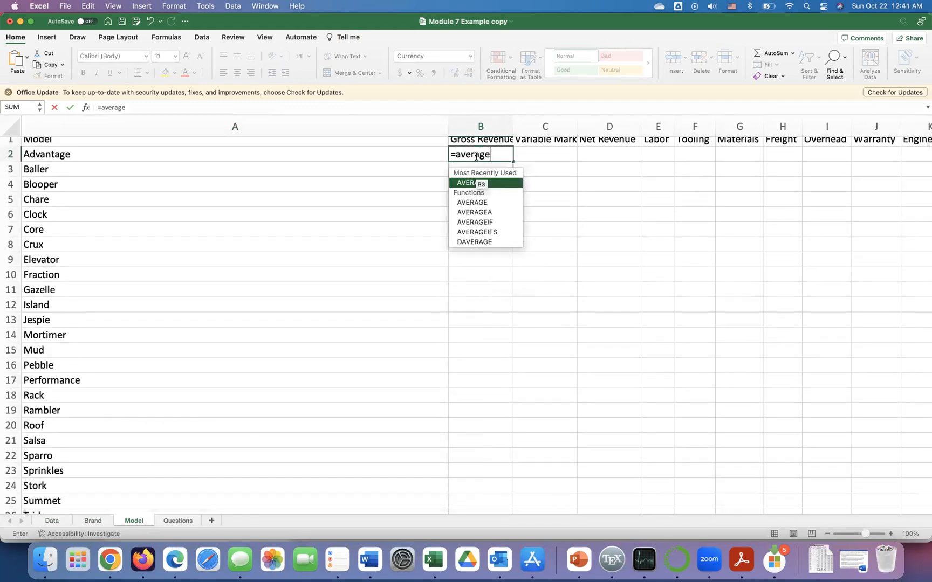
{"action": "type", "text": "ifs("}
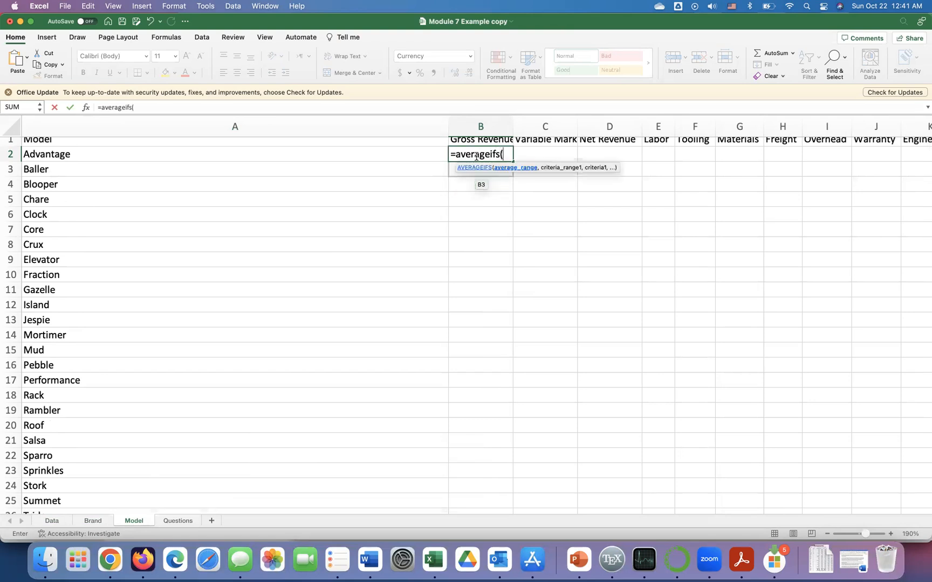
{"action": "scroll", "coordinate": [418, 211], "scroll_direction": "up", "scroll_amount": 1}
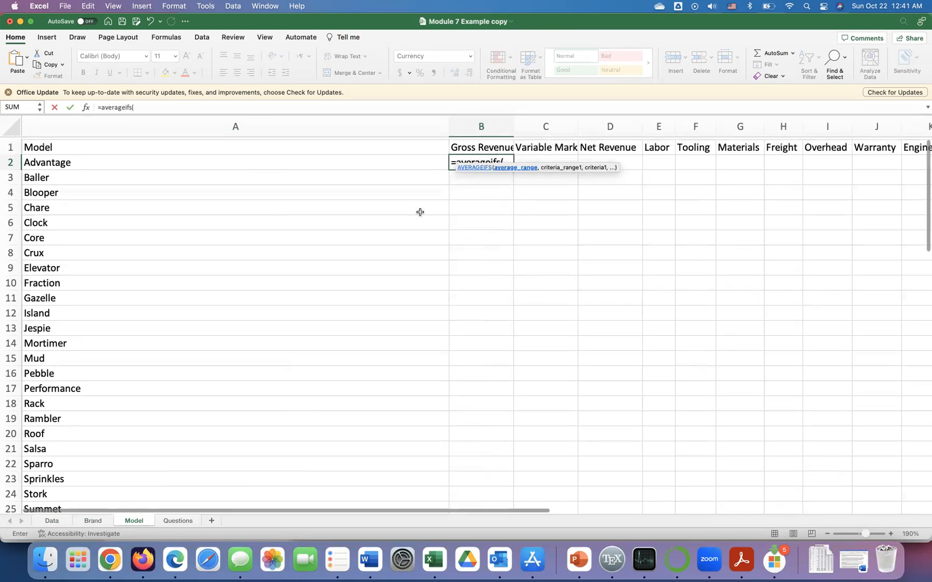
Step: Set the Gross Revenue column AH of the Data sheet as the average range of the AVERAGEIFS formula
{"action": "left_click", "coordinate": [47, 521]}
{"action": "scroll", "coordinate": [555, 368], "scroll_direction": "right", "scroll_amount": 3}
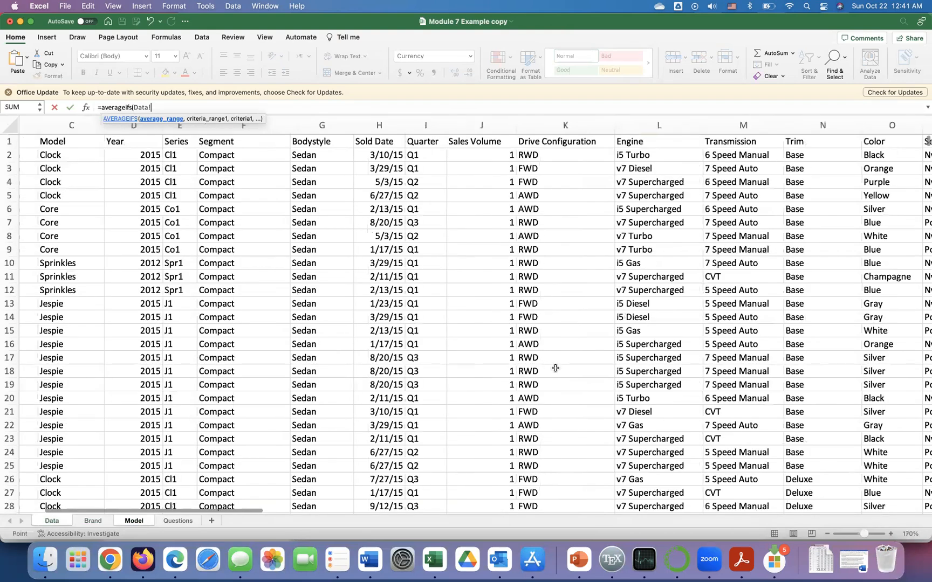
{"action": "scroll", "coordinate": [555, 368], "scroll_direction": "right", "scroll_amount": 5}
{"action": "scroll", "coordinate": [555, 368], "scroll_direction": "right", "scroll_amount": 4}
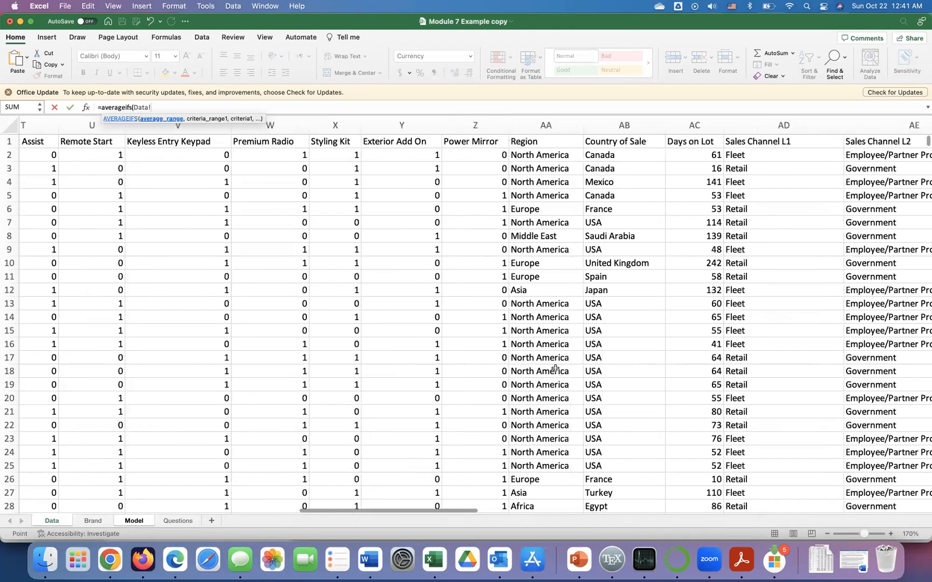
{"action": "scroll", "coordinate": [556, 368], "scroll_direction": "right", "scroll_amount": 5}
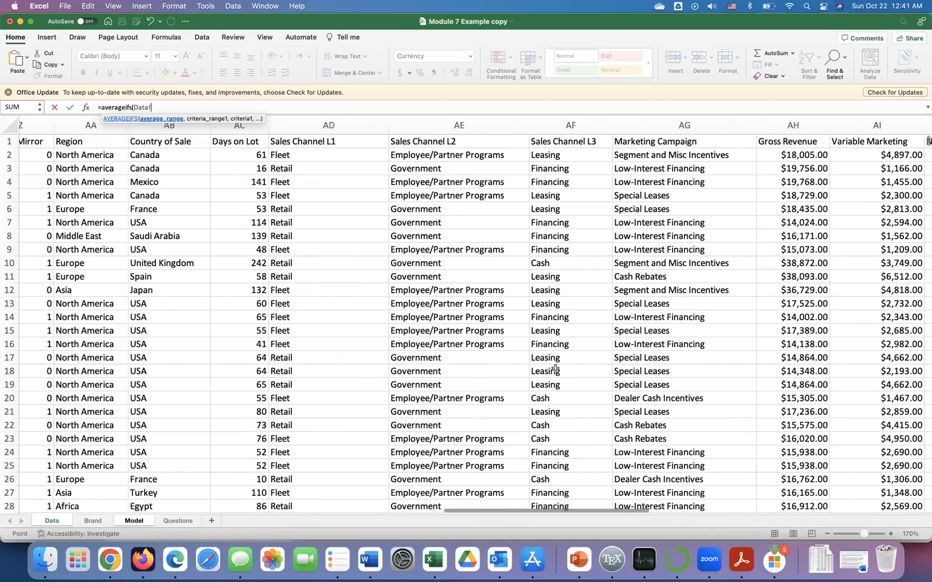
{"action": "scroll", "coordinate": [555, 368], "scroll_direction": "right", "scroll_amount": 3}
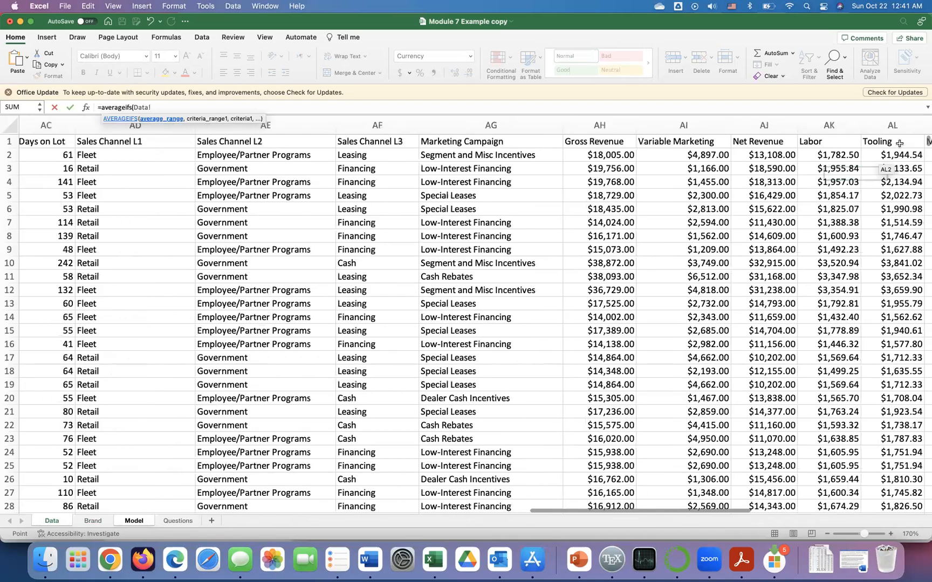
{"action": "left_click", "coordinate": [604, 126]}
{"action": "type", "text": ","}
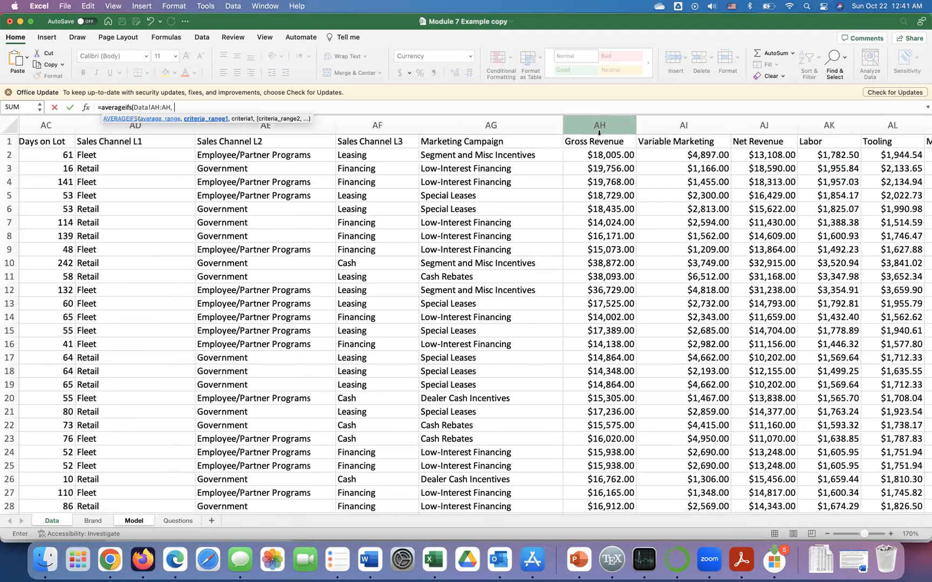
Step: Set the Data sheet's Model column C as the criteria range and return to the Model sheet for the criterion
{"action": "scroll", "coordinate": [303, 215], "scroll_direction": "left", "scroll_amount": 4}
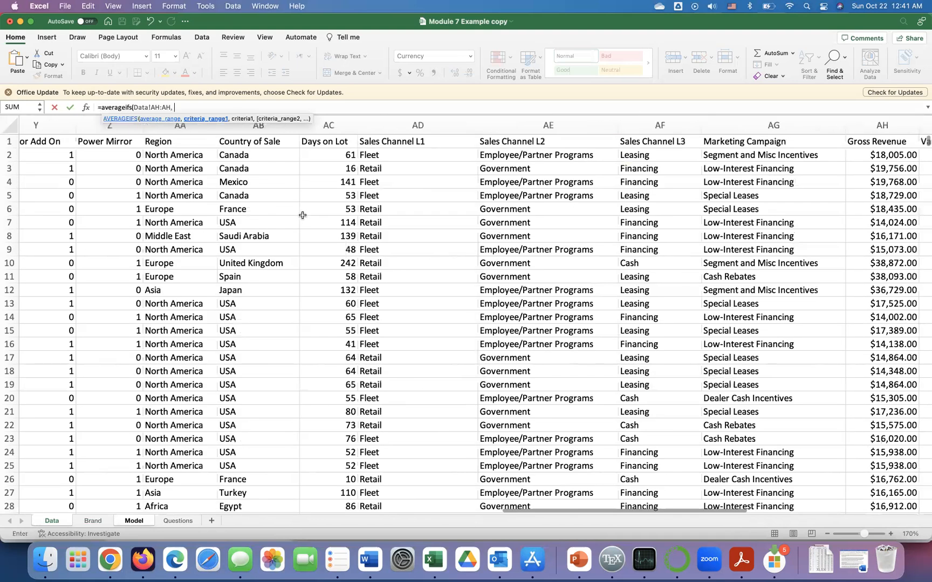
{"action": "scroll", "coordinate": [303, 215], "scroll_direction": "left", "scroll_amount": 15}
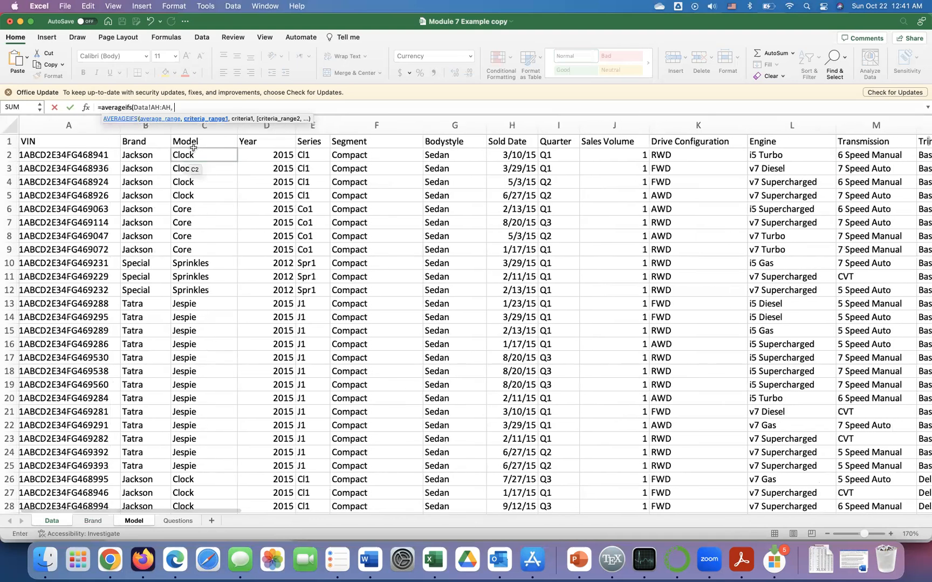
{"action": "left_click", "coordinate": [195, 126]}
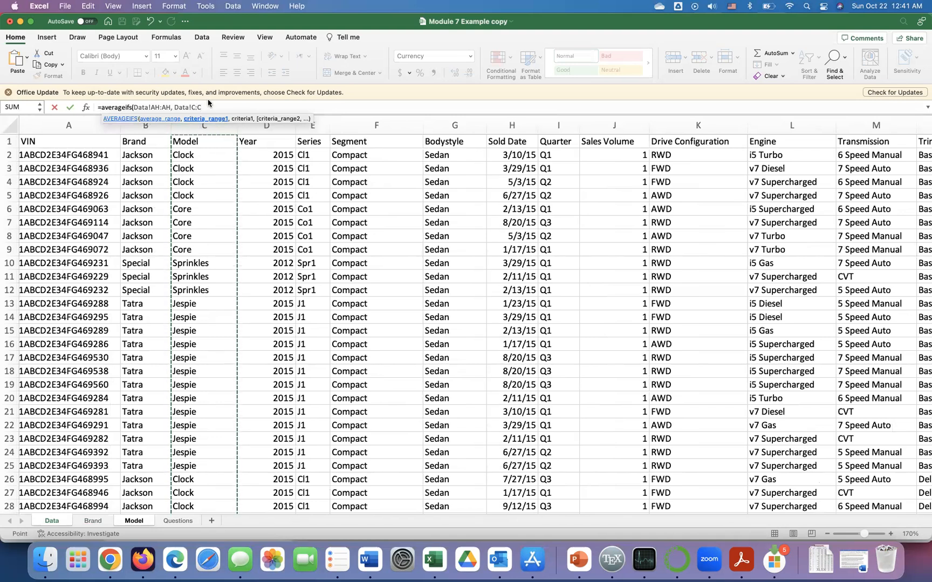
{"action": "type", "text": ","}
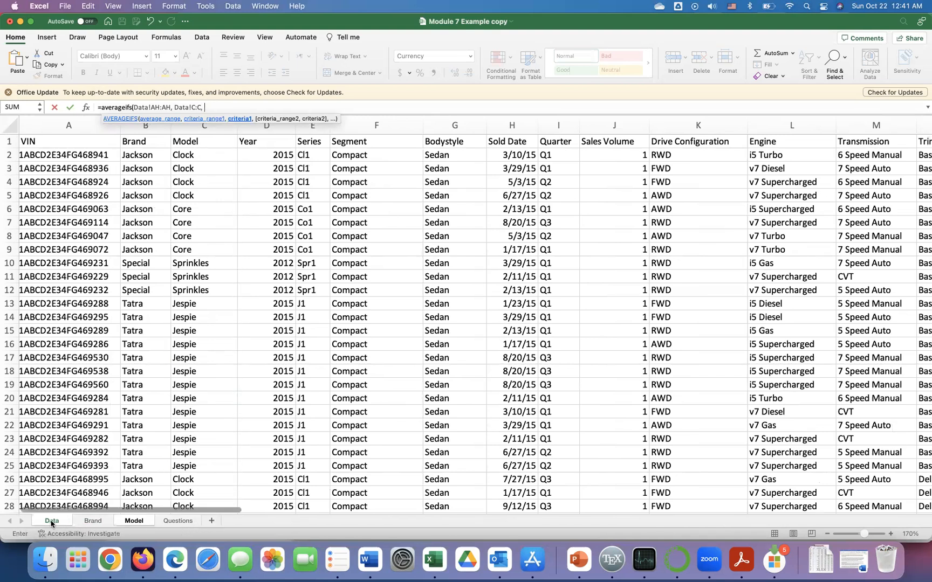
{"action": "left_click", "coordinate": [132, 521]}
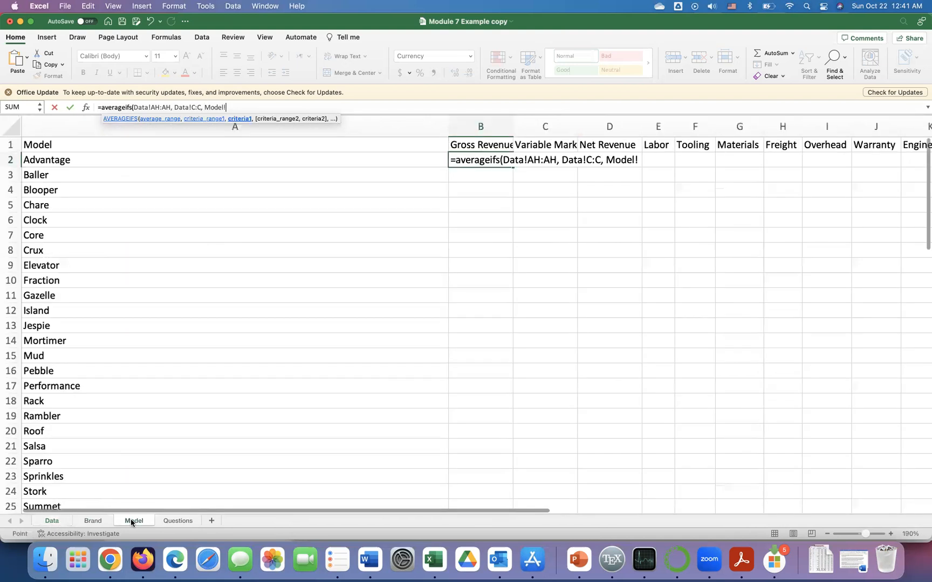
{"action": "left_click", "coordinate": [639, 160]}
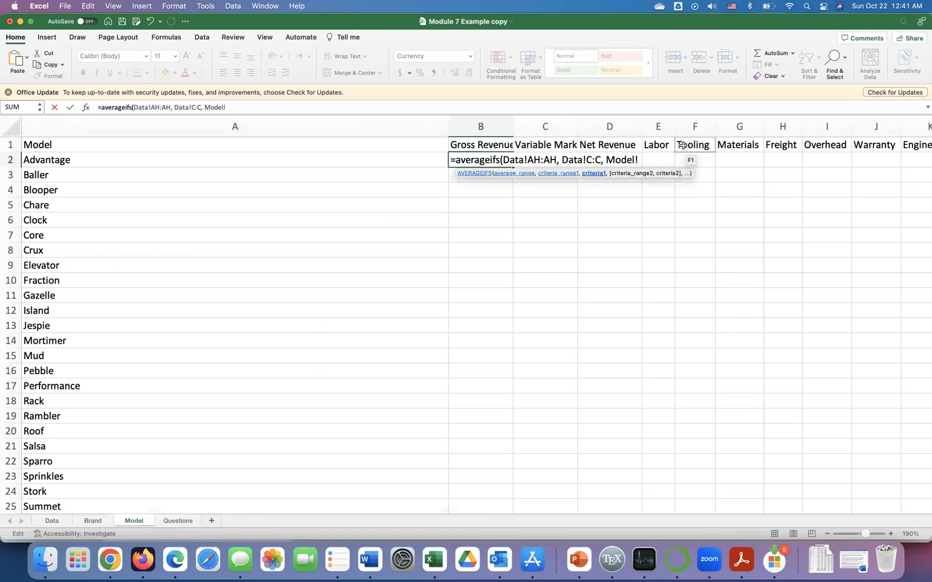
{"action": "left_click", "coordinate": [145, 159]}
{"action": "key", "text": "BackSpace"}
{"action": "key", "text": "BackSpace"}
{"action": "key", "text": "BackSpace"}
{"action": "key", "text": "BackSpace"}
{"action": "key", "text": "BackSpace"}
{"action": "key", "text": "BackSpace"}
{"action": "key", "text": "BackSpace"}
{"action": "key", "text": "BackSpace"}
{"action": "key", "text": "BackSpace"}
{"action": "key", "text": "BackSpace"}
{"action": "key", "text": "BackSpace"}
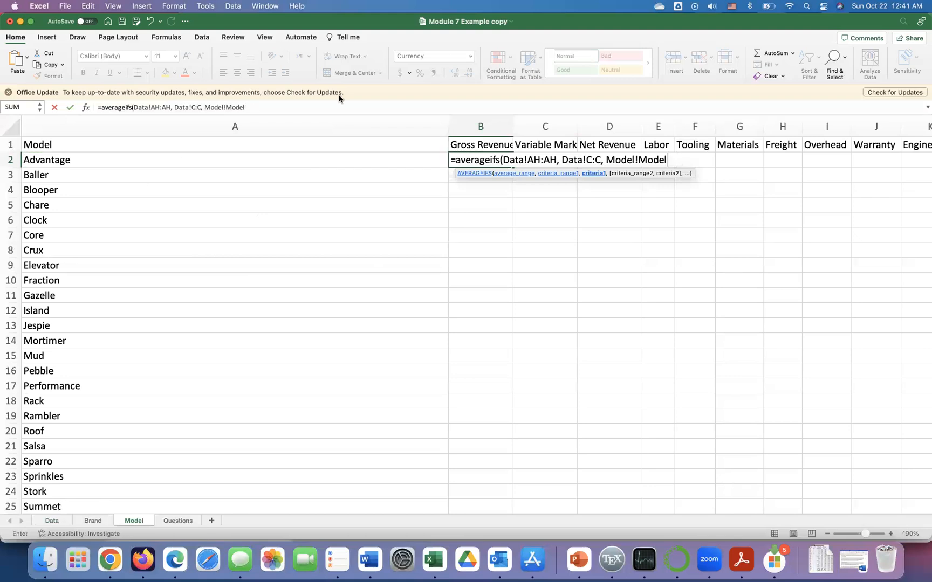
{"action": "key", "text": "BackSpace"}
{"action": "key", "text": "BackSpace"}
{"action": "key", "text": "BackSpace"}
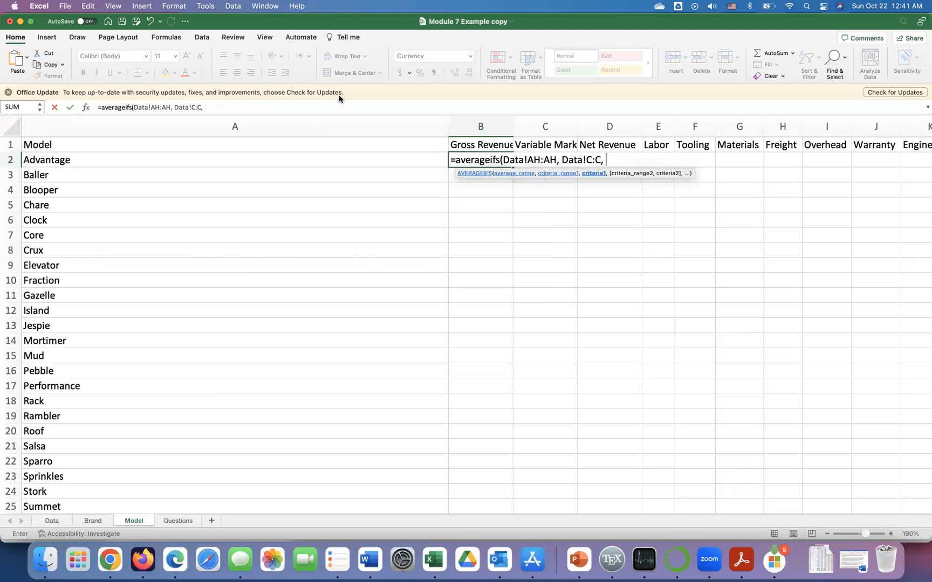
Step: Complete the B2 formula with Model!A2 as the criterion, locking the references as Data!$C:$C and Model!$A2
{"action": "left_click", "coordinate": [231, 160]}
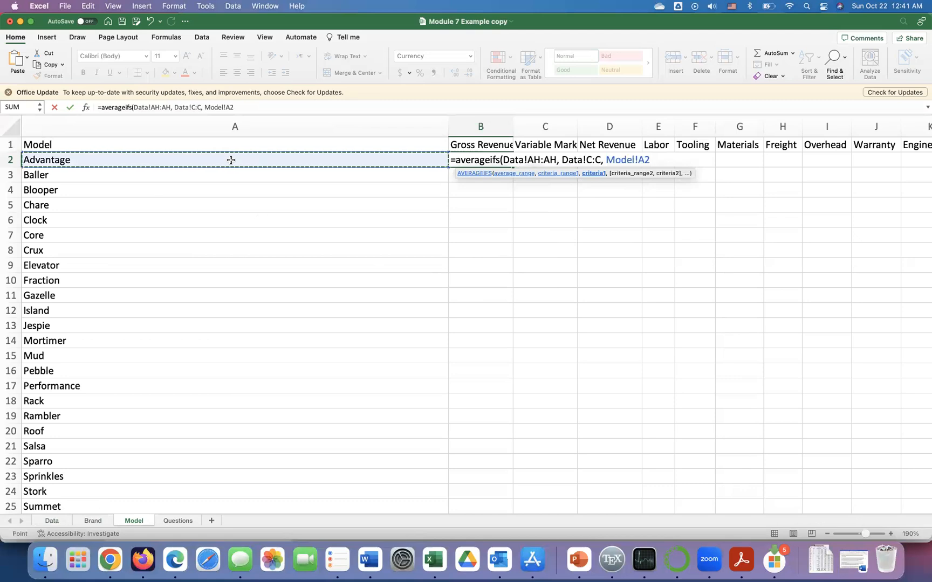
{"action": "type", "text": ")"}
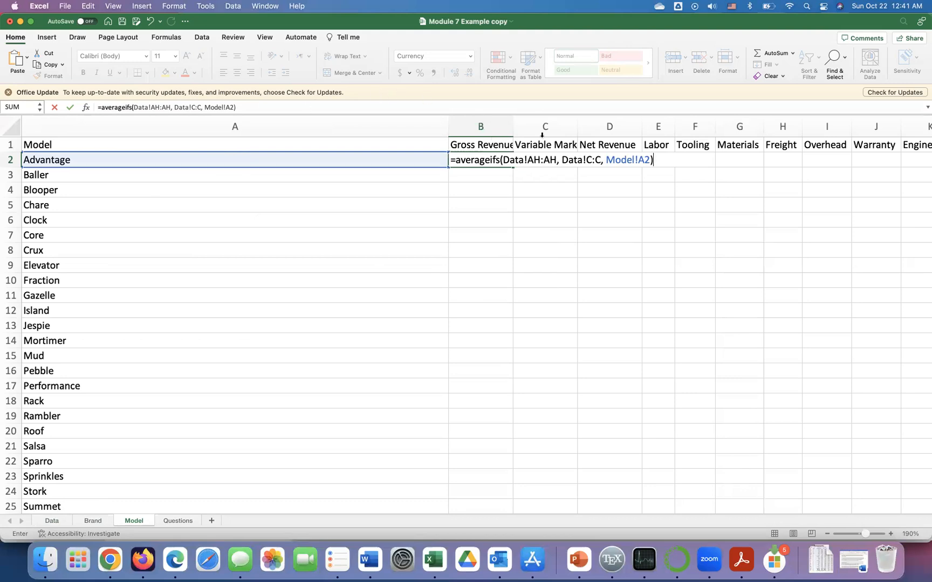
{"action": "left_click", "coordinate": [586, 159]}
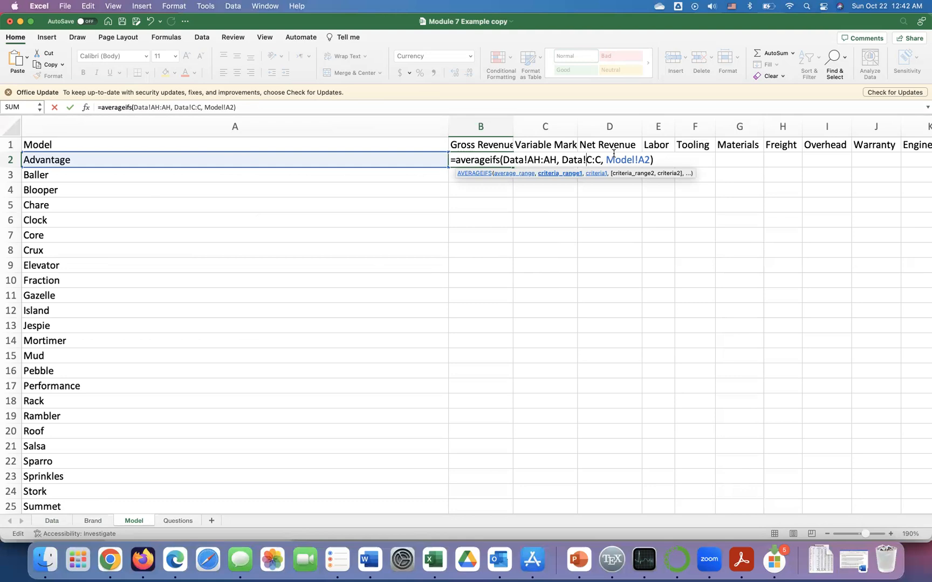
{"action": "type", "text": "$C:"}
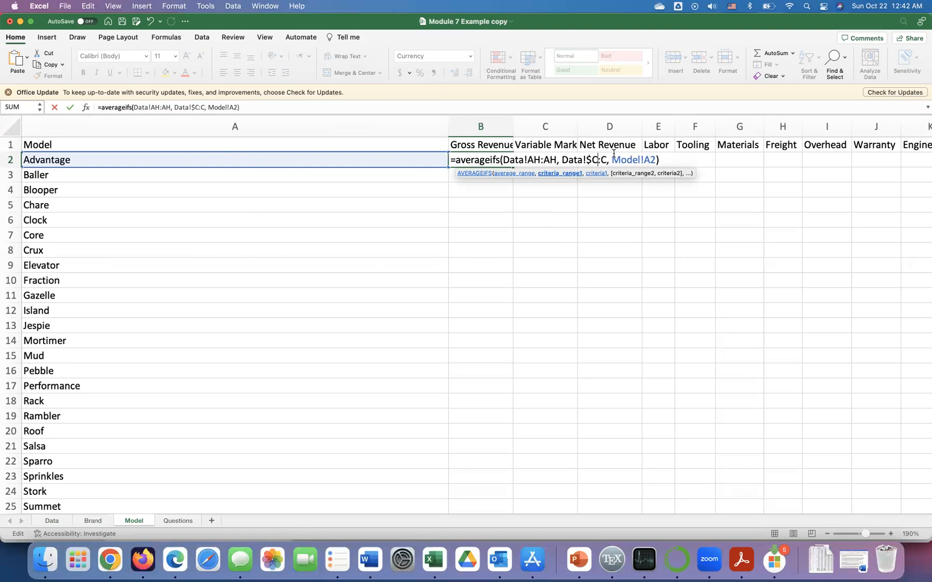
{"action": "type", "text": "$"}
{"action": "left_click", "coordinate": [650, 159]}
{"action": "type", "text": "$"}
{"action": "key", "text": "Return"}
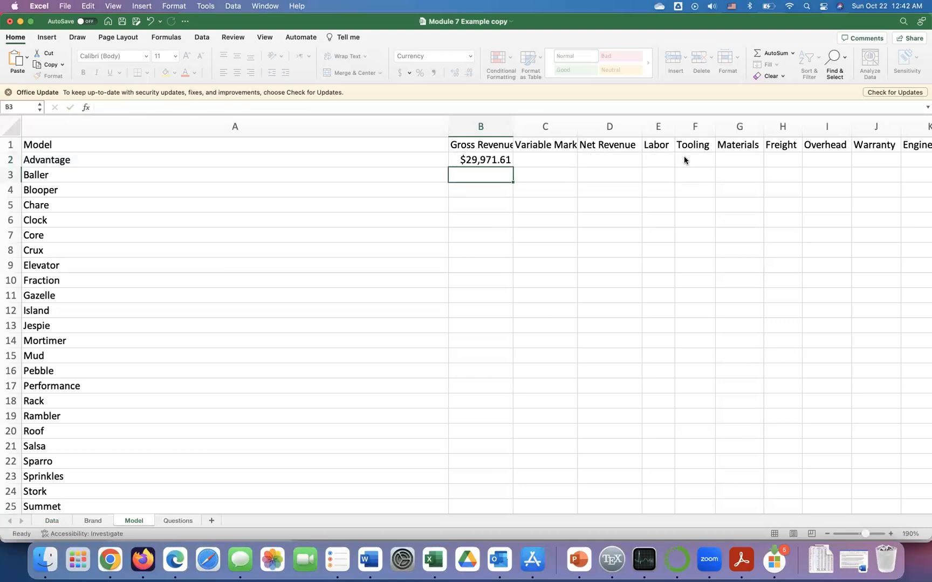
Step: Fill the gross revenue formula from B2 down to the Wood model in row 27
{"action": "left_click", "coordinate": [486, 161]}
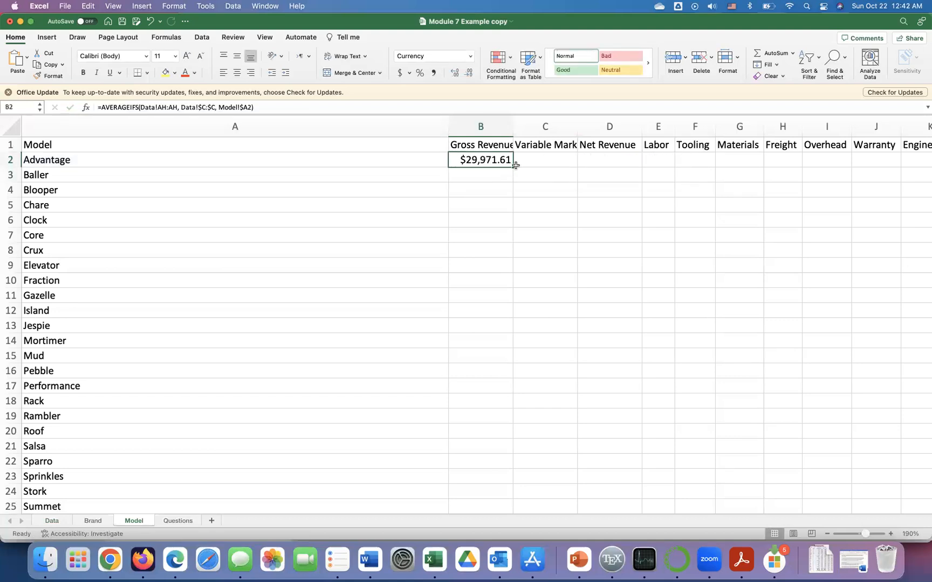
{"action": "left_click_drag", "start_coordinate": [512, 166], "coordinate": [467, 403]}
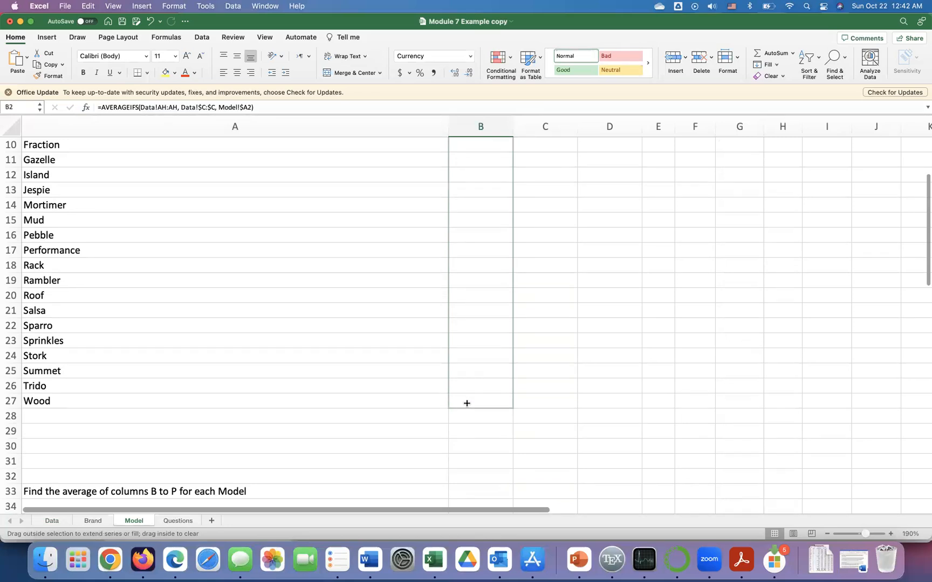
{"action": "left_click_drag", "start_coordinate": [467, 404], "coordinate": [467, 403]}
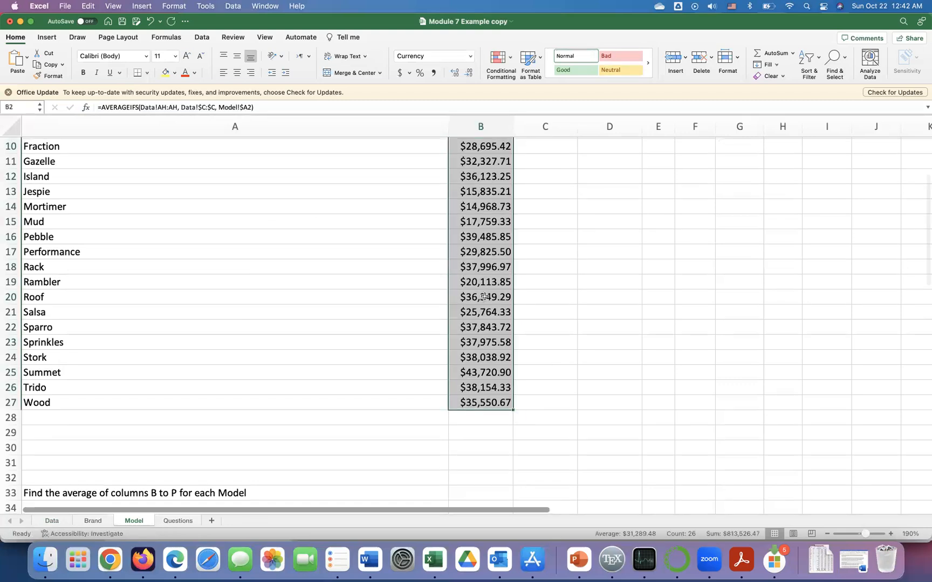
{"action": "scroll", "coordinate": [484, 296], "scroll_direction": "up", "scroll_amount": 5}
{"action": "scroll", "coordinate": [484, 296], "scroll_direction": "down", "scroll_amount": 5}
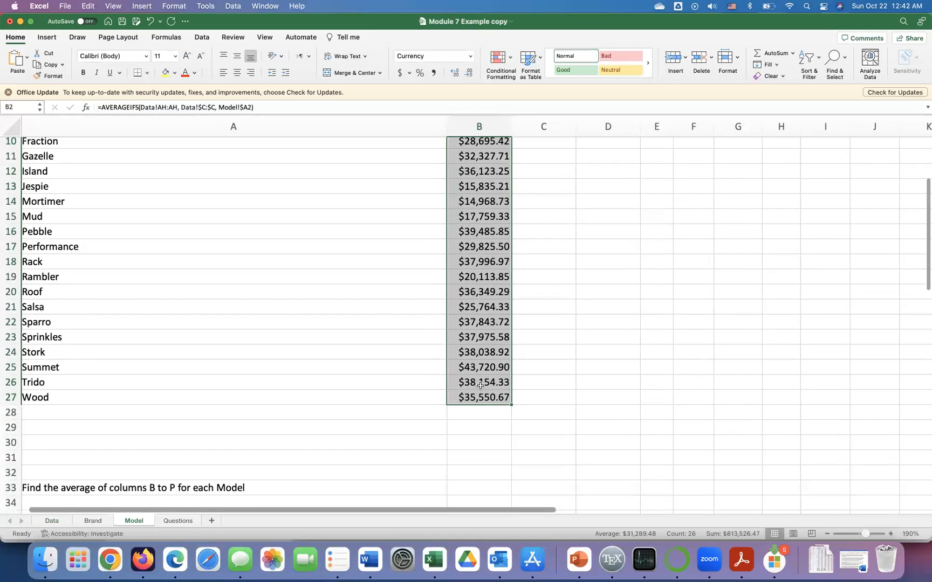
Step: Extend the formulas in B2:B27 across to the Contribution Margin column P for all models
{"action": "left_click_drag", "start_coordinate": [511, 404], "coordinate": [790, 289]}
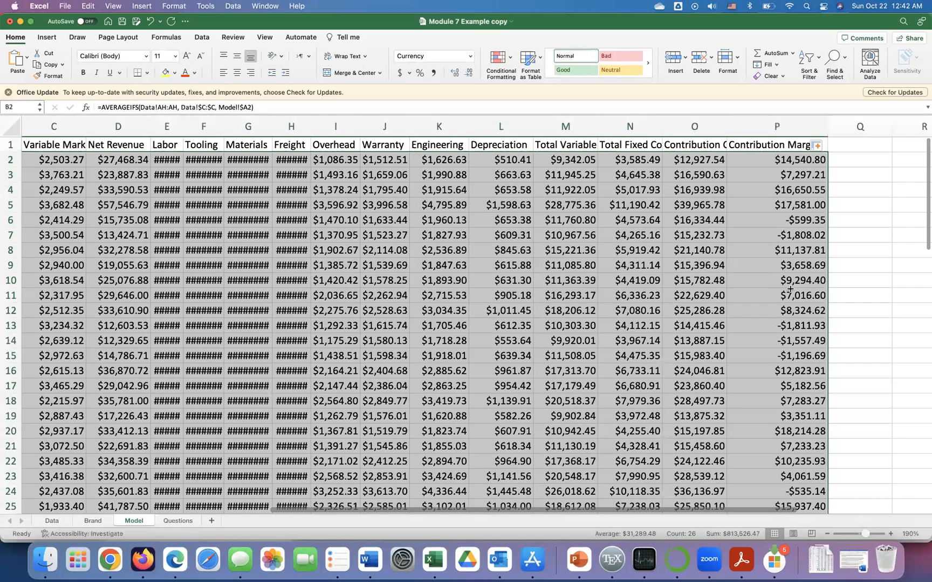
{"action": "scroll", "coordinate": [790, 289], "scroll_direction": "down", "scroll_amount": 9}
{"action": "scroll", "coordinate": [789, 289], "scroll_direction": "up", "scroll_amount": 4}
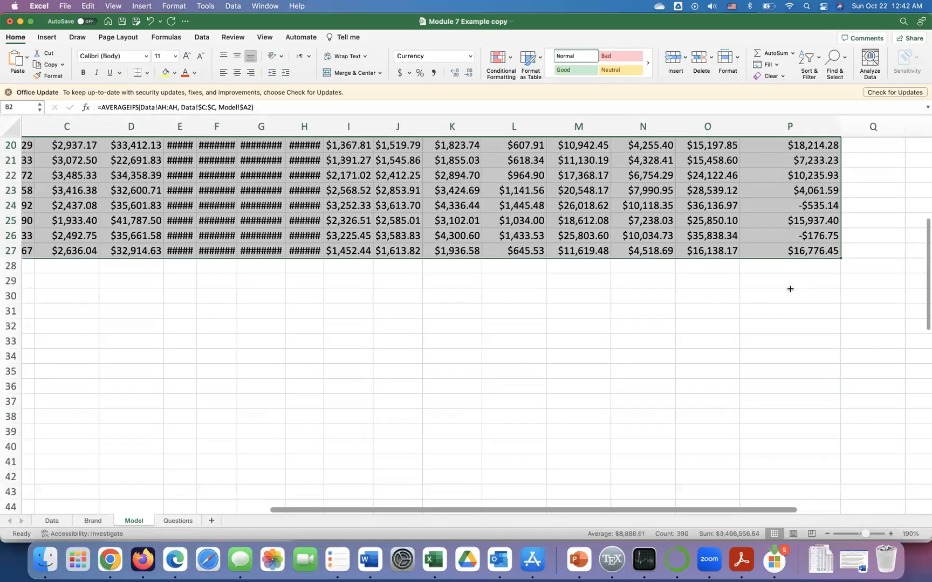
{"action": "scroll", "coordinate": [790, 289], "scroll_direction": "up", "scroll_amount": 2}
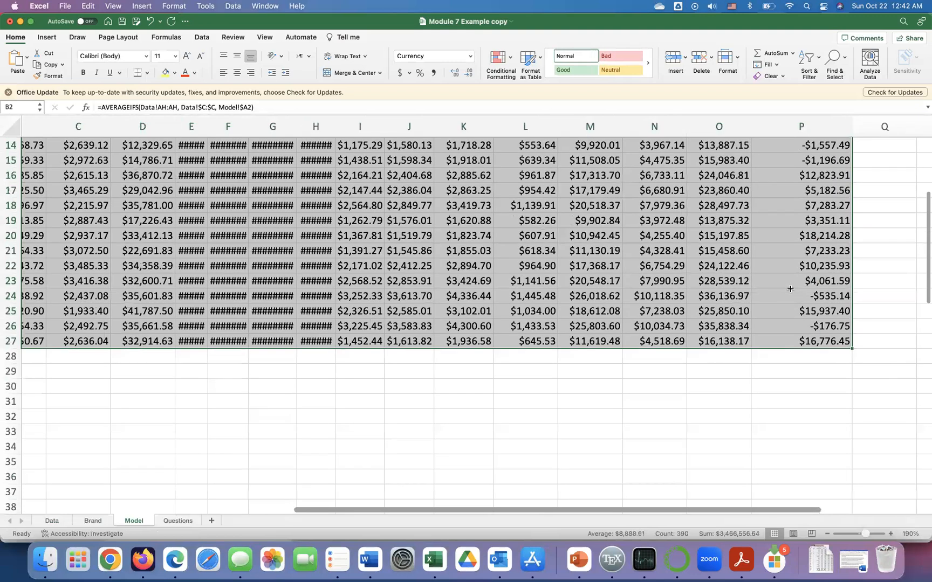
{"action": "scroll", "coordinate": [790, 289], "scroll_direction": "up", "scroll_amount": 5}
{"action": "scroll", "coordinate": [361, 179], "scroll_direction": "up", "scroll_amount": 3}
{"action": "scroll", "coordinate": [362, 179], "scroll_direction": "left", "scroll_amount": 1}
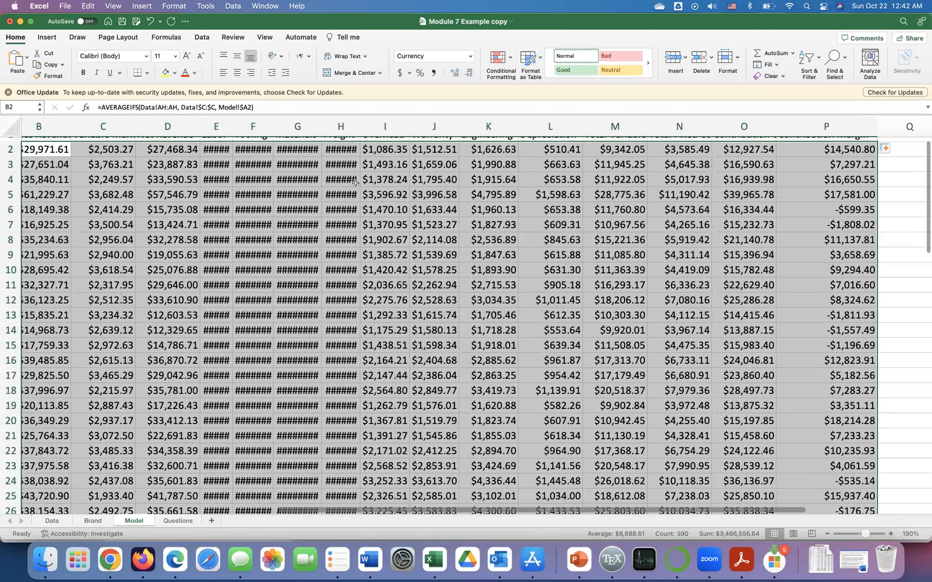
Step: Autofit the widths of the Freight, Materials, Tooling and Labor columns so their values fit
{"action": "double_click", "coordinate": [360, 125]}
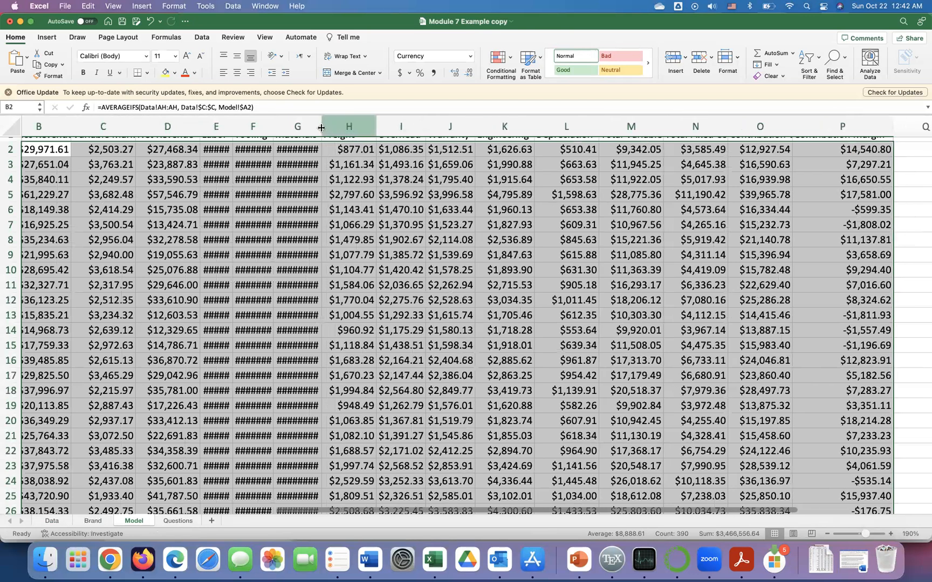
{"action": "double_click", "coordinate": [321, 128]}
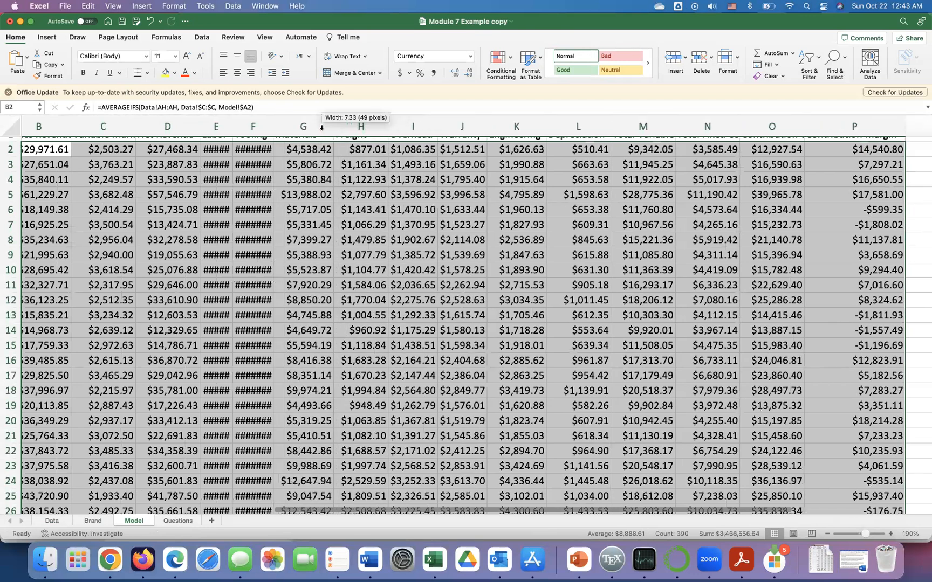
{"action": "left_click", "coordinate": [269, 126]}
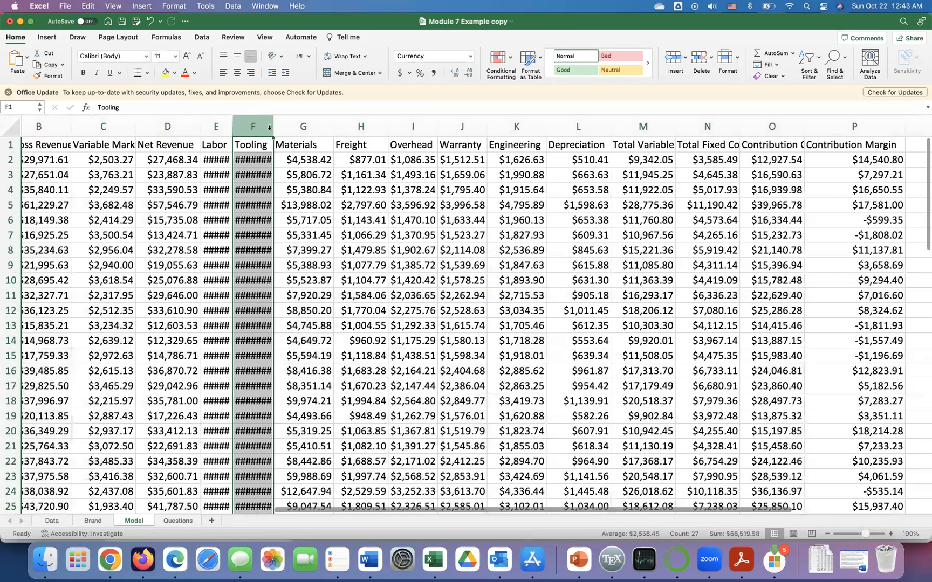
{"action": "double_click", "coordinate": [274, 127]}
{"action": "left_click", "coordinate": [230, 128]}
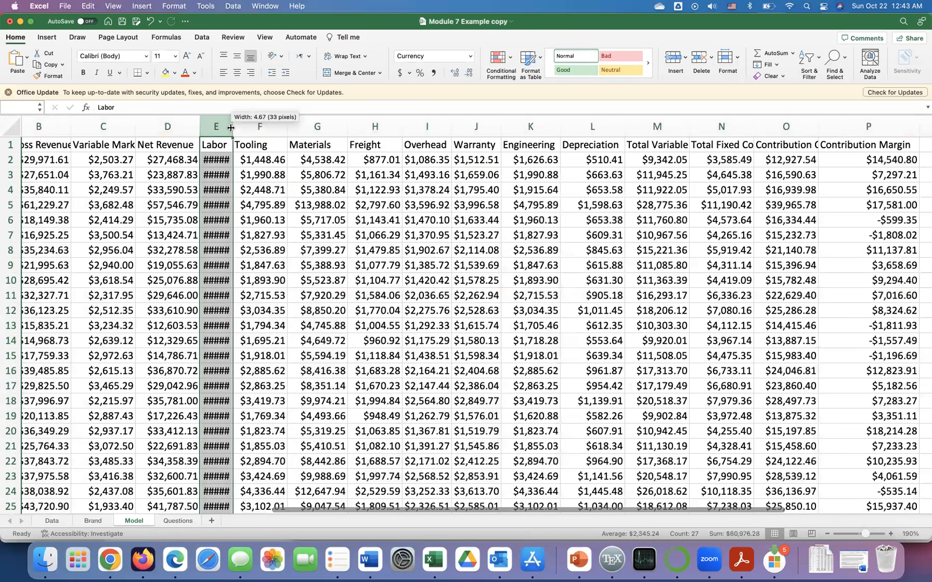
{"action": "double_click", "coordinate": [232, 128]}
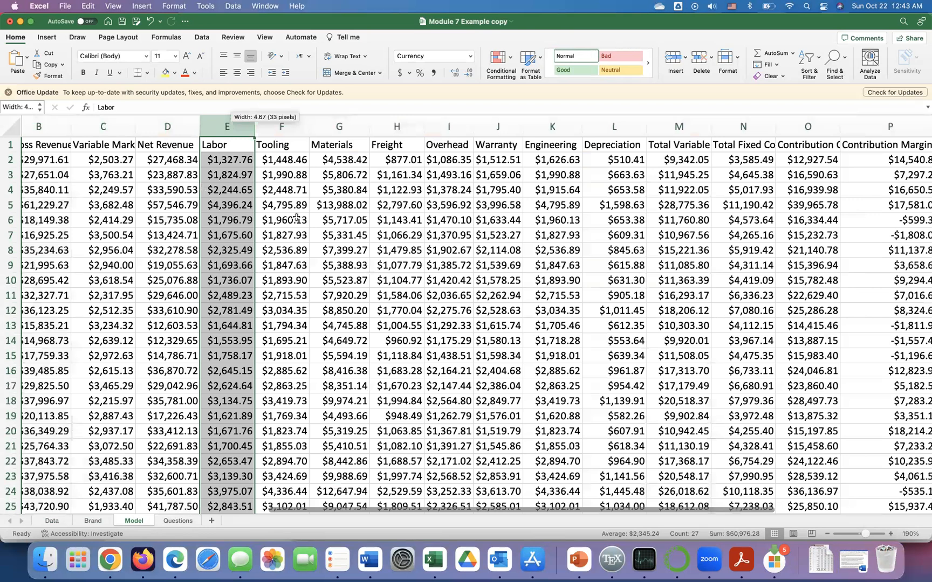
Step: Look over the filled averages in the model table and open the Questions sheet
{"action": "left_click", "coordinate": [138, 434]}
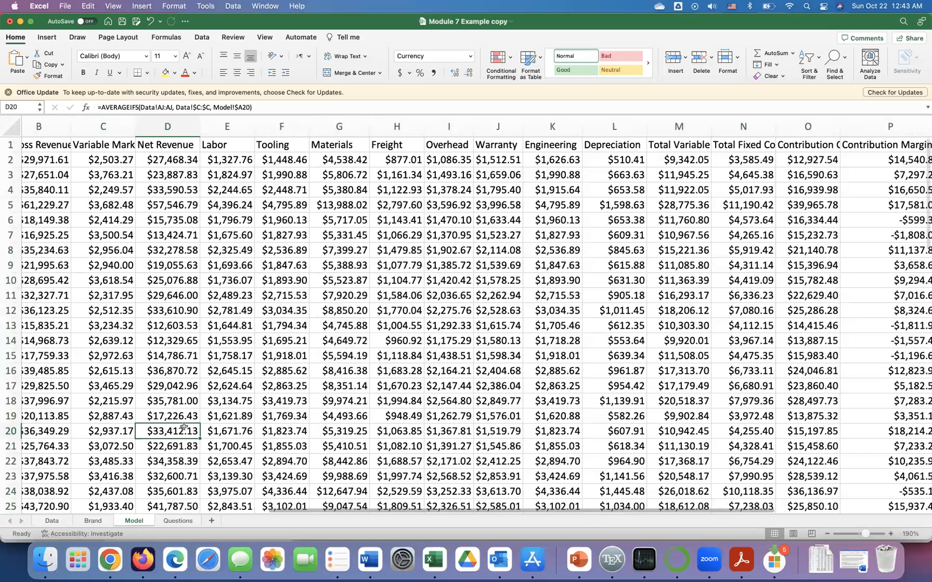
{"action": "scroll", "coordinate": [184, 427], "scroll_direction": "right", "scroll_amount": 2}
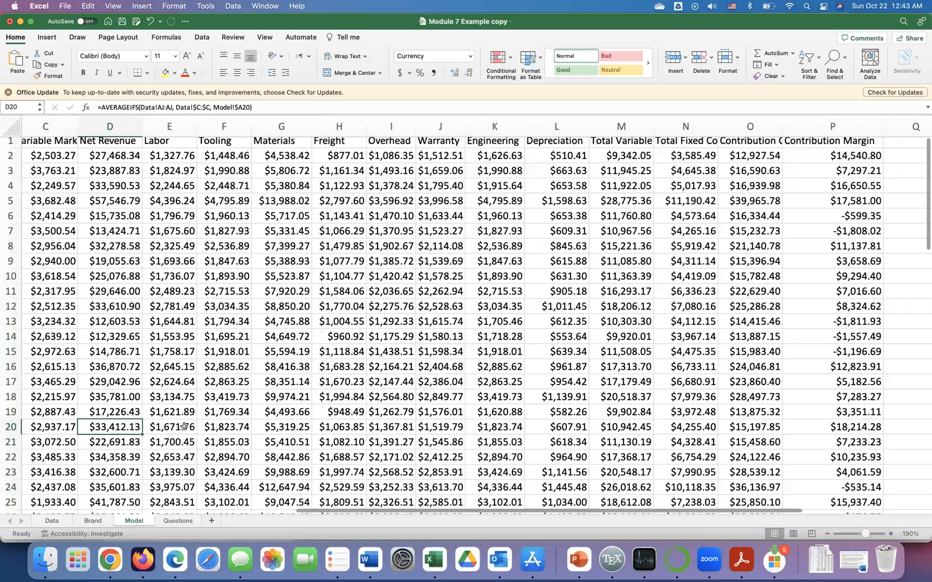
{"action": "scroll", "coordinate": [184, 427], "scroll_direction": "down", "scroll_amount": 9}
{"action": "scroll", "coordinate": [183, 427], "scroll_direction": "right", "scroll_amount": 3}
{"action": "scroll", "coordinate": [183, 427], "scroll_direction": "up", "scroll_amount": 5}
{"action": "scroll", "coordinate": [184, 426], "scroll_direction": "up", "scroll_amount": 3}
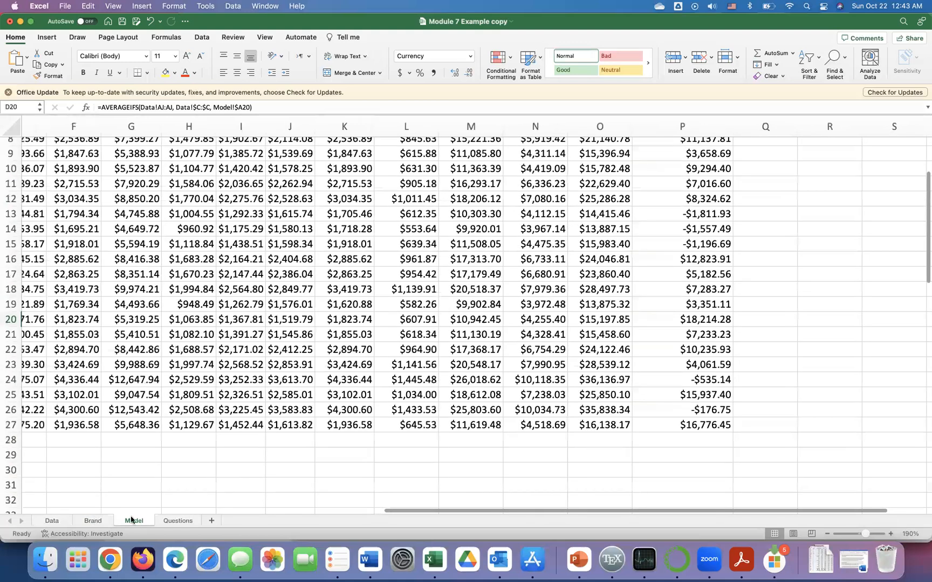
{"action": "left_click", "coordinate": [174, 520]}
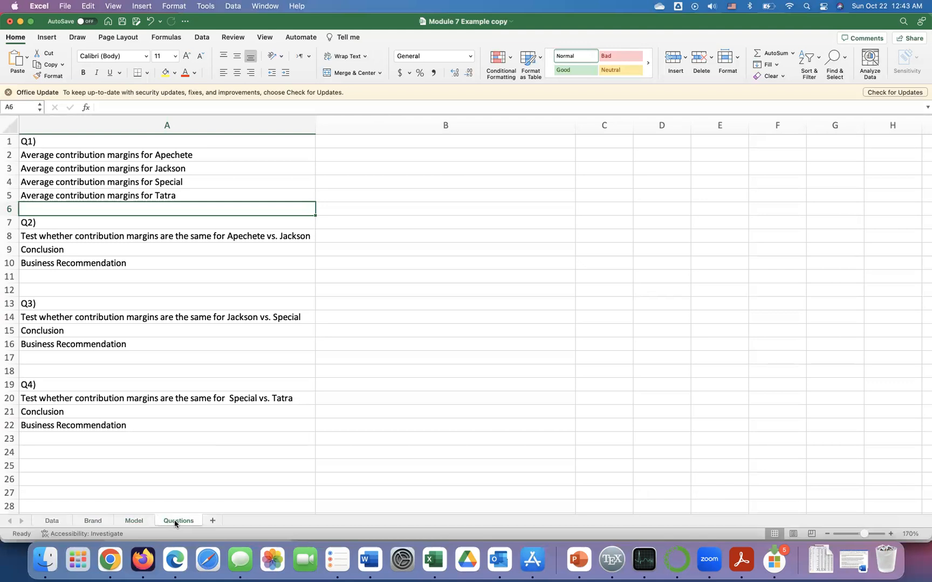
Step: Add a new sheet after Questions and name it Apechete, matching the brand spelling in question Q1
{"action": "left_click", "coordinate": [212, 521]}
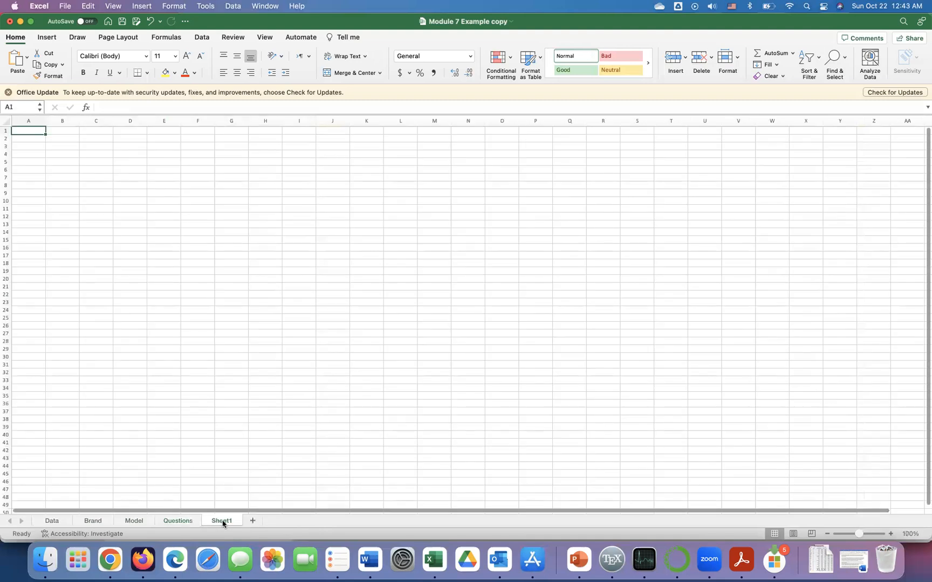
{"action": "double_click", "coordinate": [222, 521]}
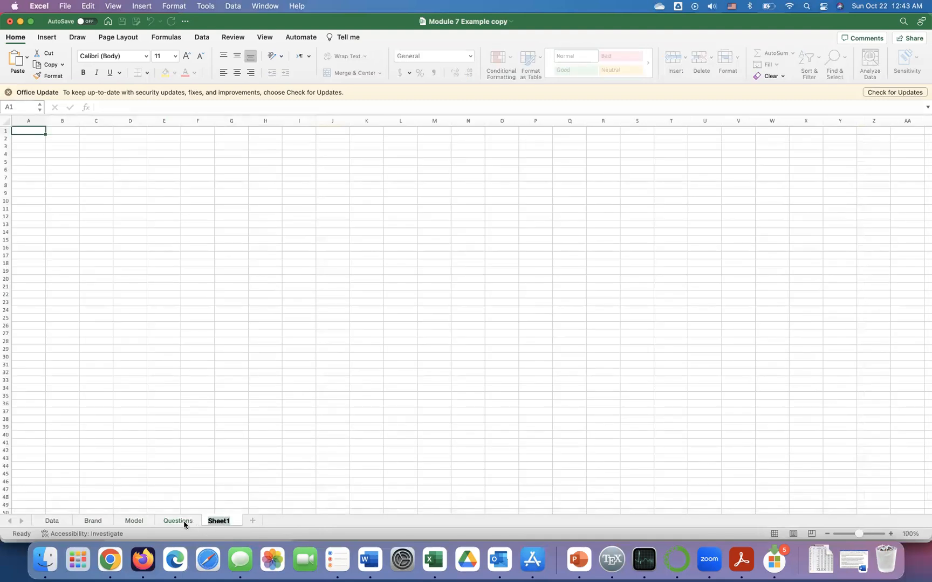
{"action": "left_click", "coordinate": [184, 521]}
{"action": "left_click", "coordinate": [194, 155]}
{"action": "double_click", "coordinate": [194, 155]}
{"action": "left_click_drag", "start_coordinate": [194, 155], "coordinate": [157, 156]}
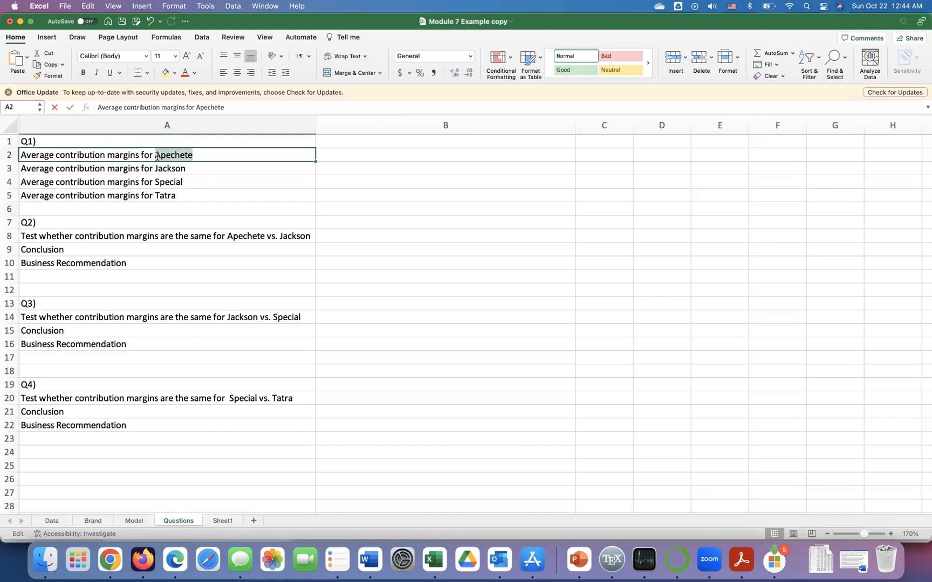
{"action": "left_click", "coordinate": [218, 522]}
{"action": "double_click", "coordinate": [222, 521]}
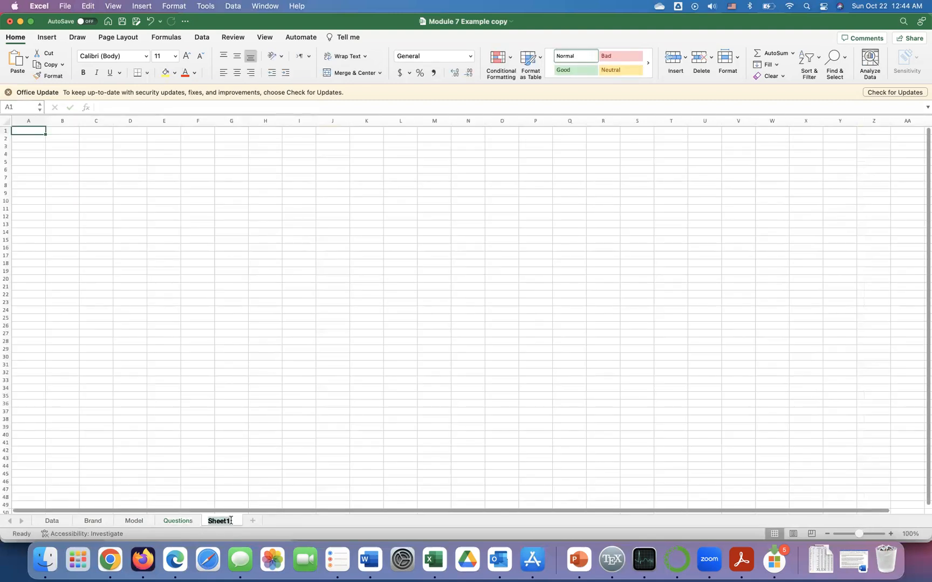
{"action": "type", "text": "echete"}
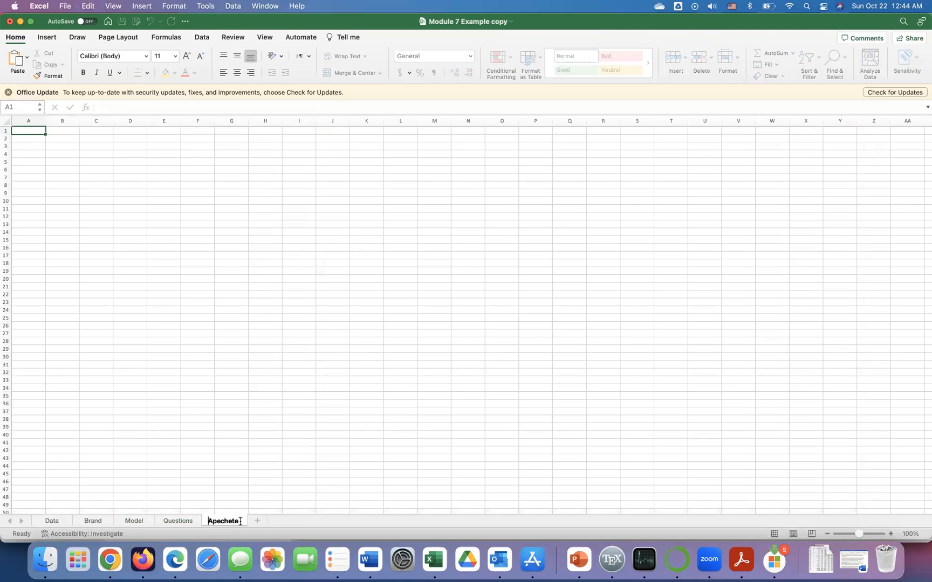
{"action": "key", "text": "Return"}
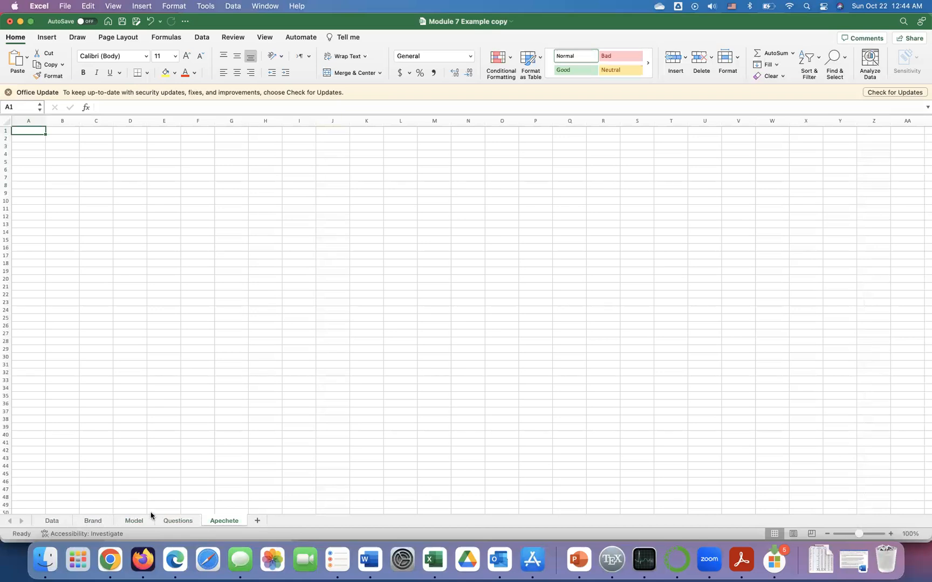
Step: Add another new sheet right after Questions and name it Jackson
{"action": "left_click", "coordinate": [179, 521]}
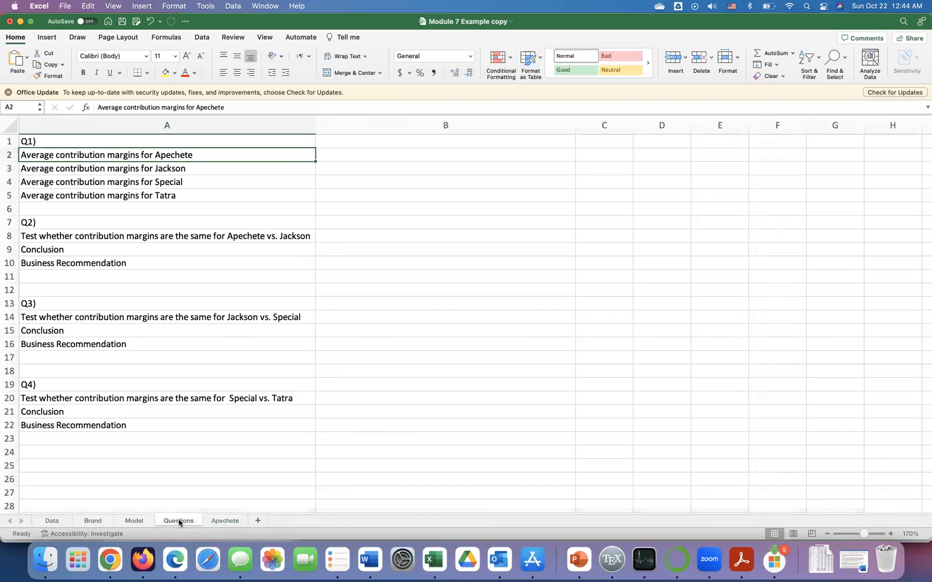
{"action": "left_click", "coordinate": [257, 520]}
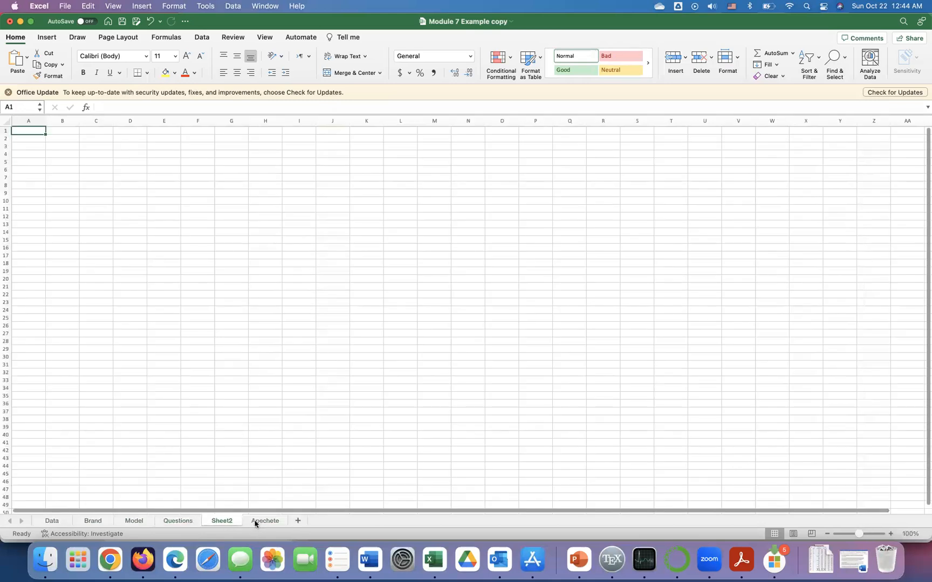
{"action": "double_click", "coordinate": [222, 521]}
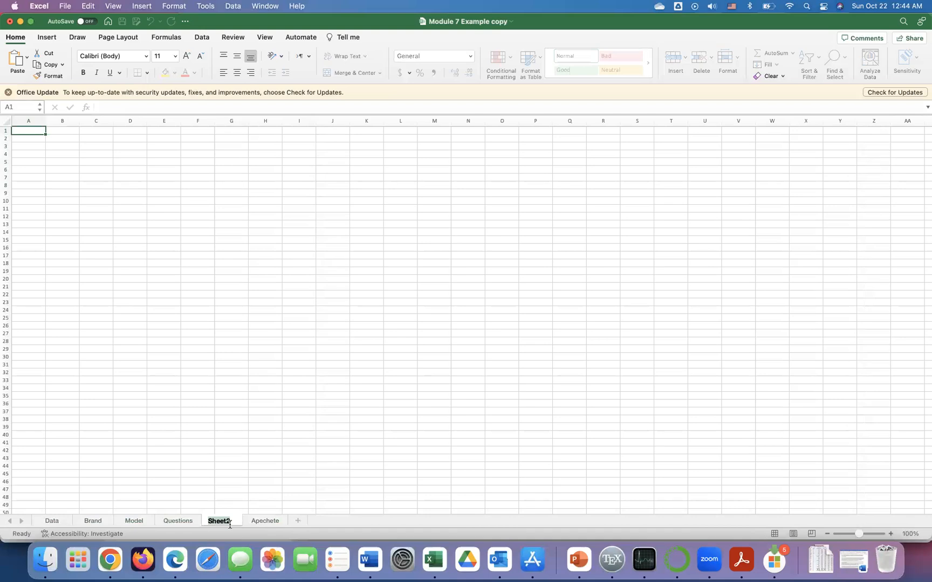
{"action": "type", "text": "Jackson"}
{"action": "key", "text": "Return"}
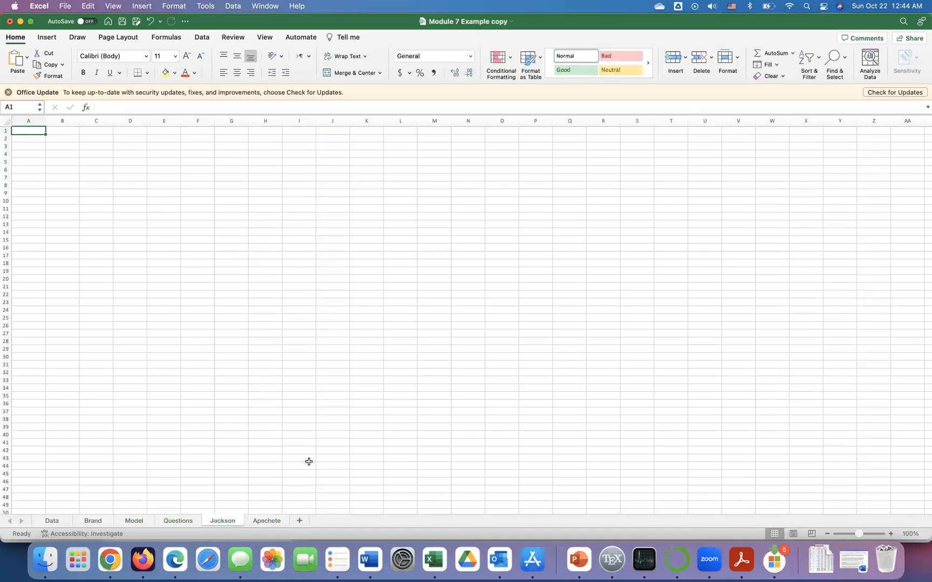
Step: Add a new sheet after Questions and enter Special in its cell A1
{"action": "left_click", "coordinate": [272, 522]}
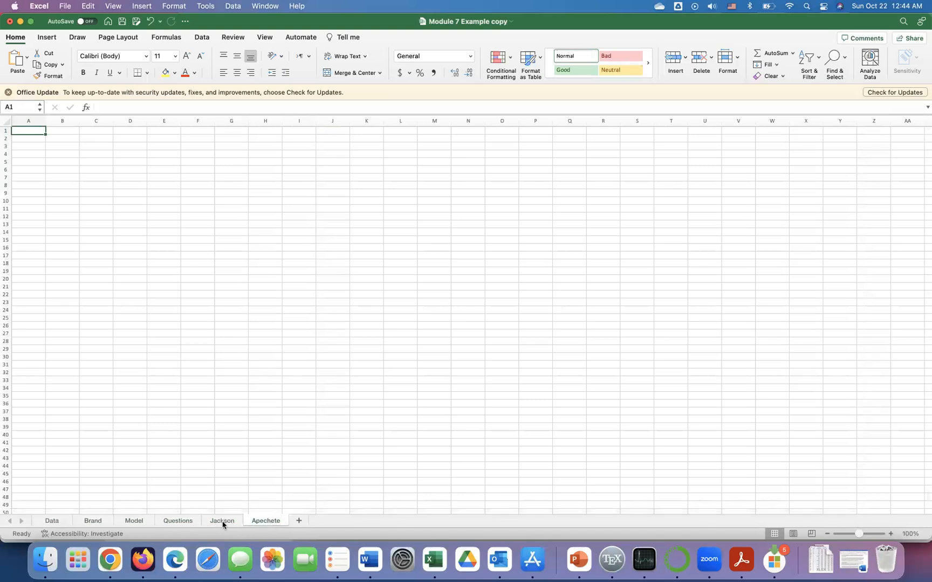
{"action": "left_click", "coordinate": [177, 521]}
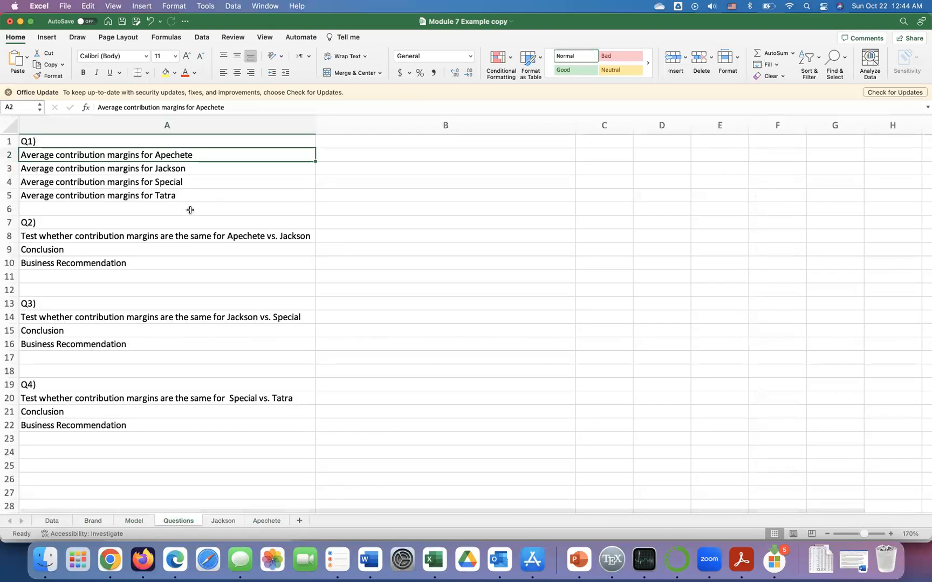
{"action": "left_click", "coordinate": [299, 521]}
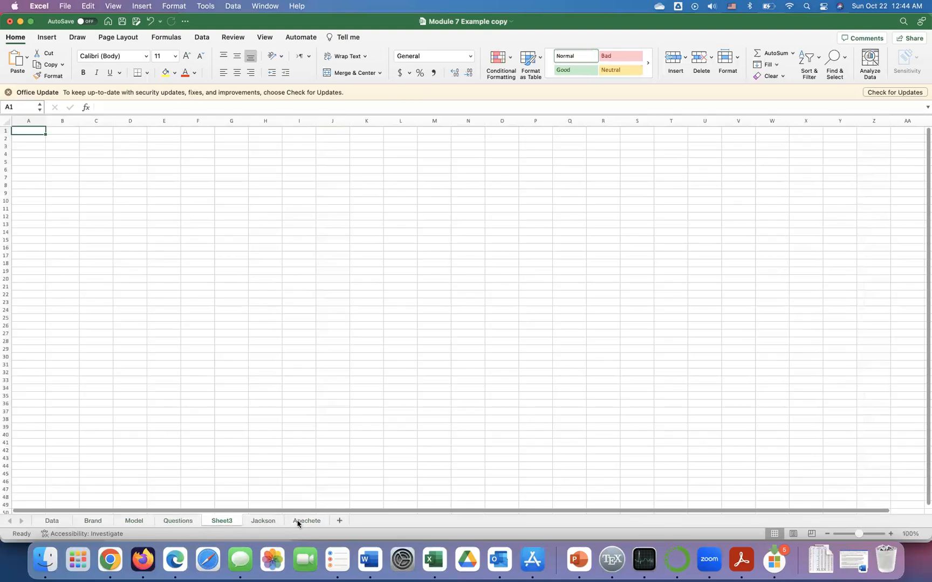
{"action": "type", "text": "S"}
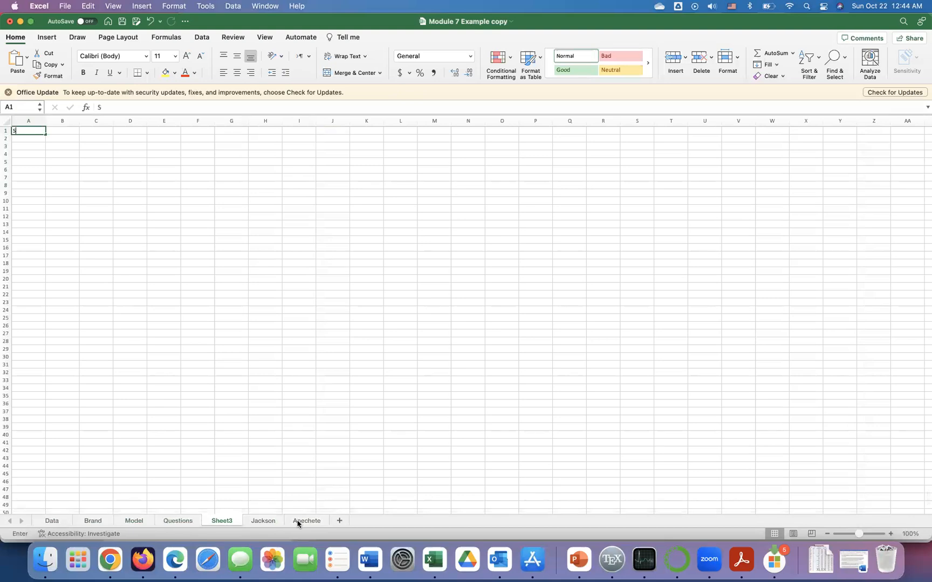
{"action": "type", "text": "pecial"}
{"action": "key", "text": "Return"}
Step: Add one more new sheet, enter Tatra in its cell A1 and clear that cell again
{"action": "left_click", "coordinate": [339, 522]}
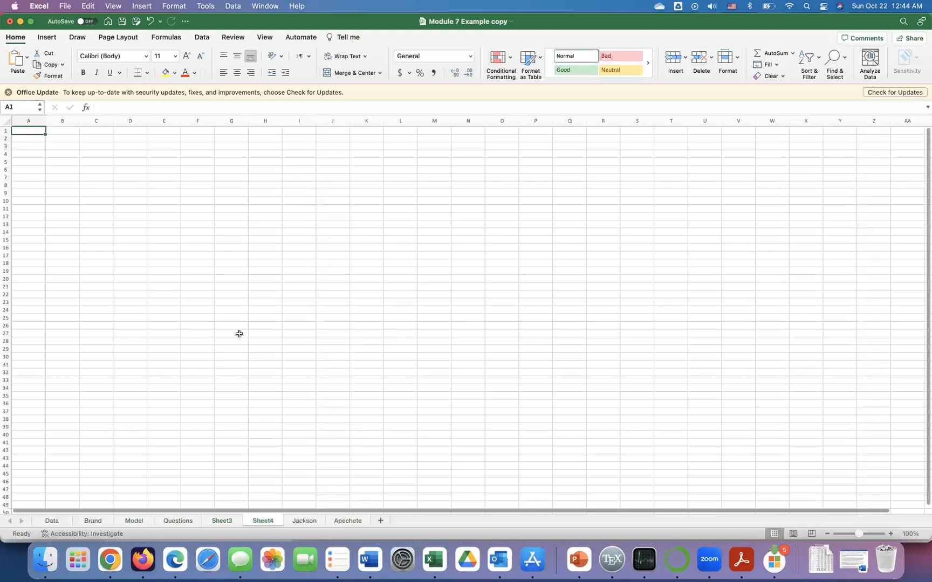
{"action": "type", "text": "Tatra"}
{"action": "key", "text": "Return"}
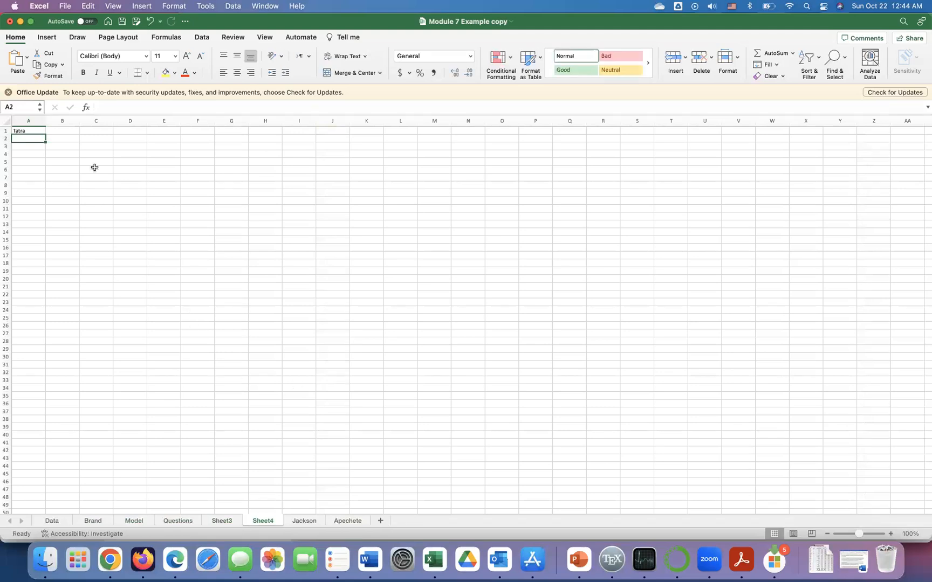
{"action": "left_click", "coordinate": [27, 129]}
{"action": "key", "text": "Delete"}
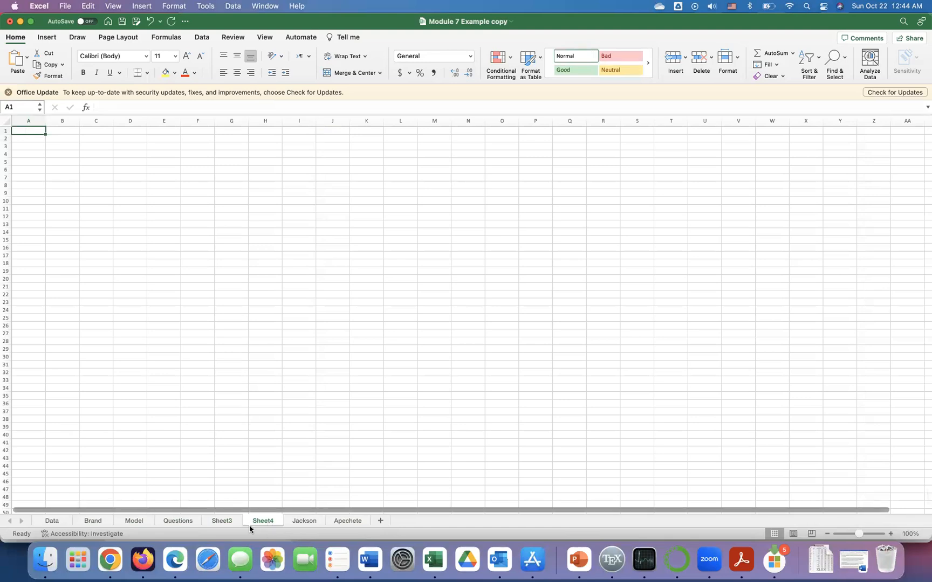
Step: Rename Sheet3 as Special using the text copied from its cell A1, and clear that cell
{"action": "left_click", "coordinate": [227, 521]}
{"action": "left_click", "coordinate": [34, 131]}
{"action": "key", "text": "super+c"}
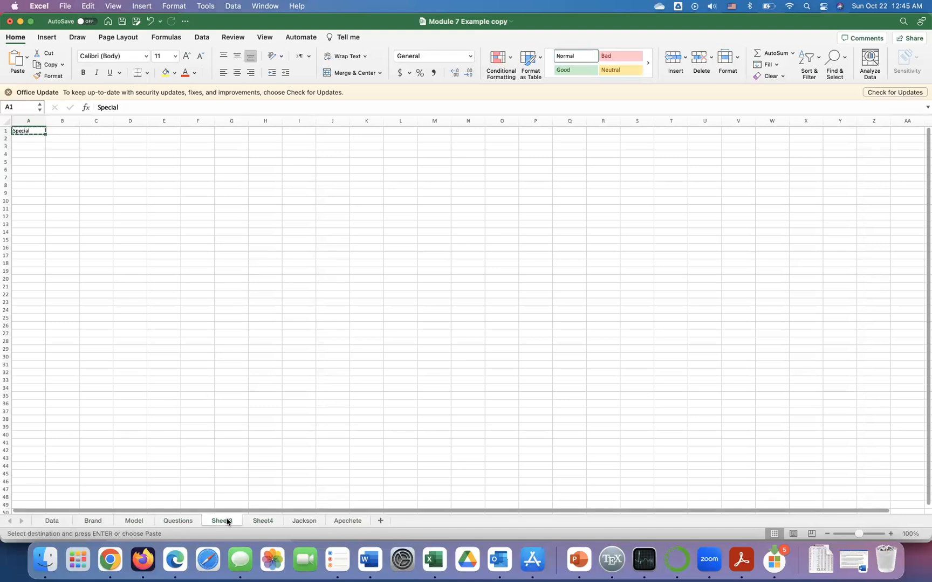
{"action": "double_click", "coordinate": [227, 521]}
{"action": "key", "text": "BackSpace"}
{"action": "key", "text": "super+v"}
{"action": "left_click", "coordinate": [33, 132]}
{"action": "key", "text": "Delete"}
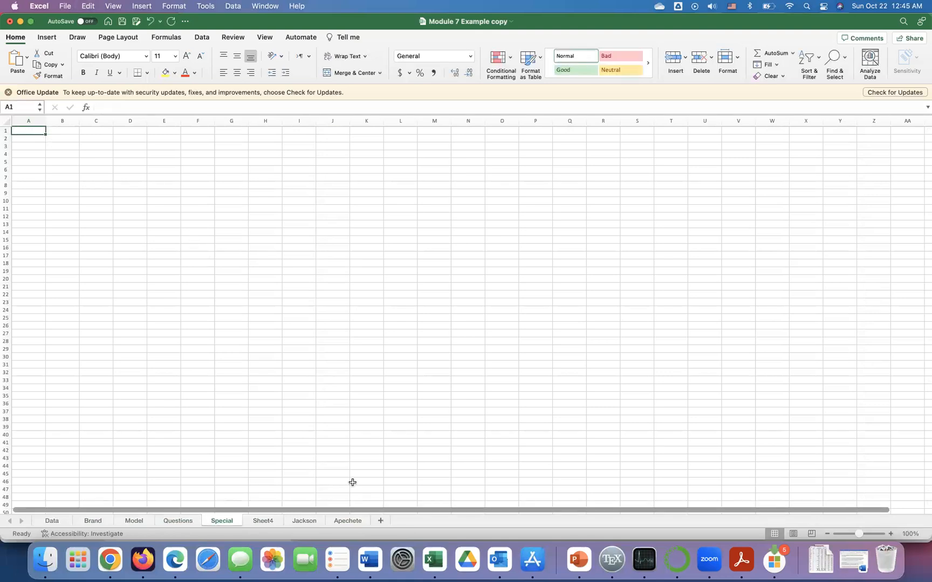
Step: Rename Sheet4 as Tatra
{"action": "double_click", "coordinate": [262, 521]}
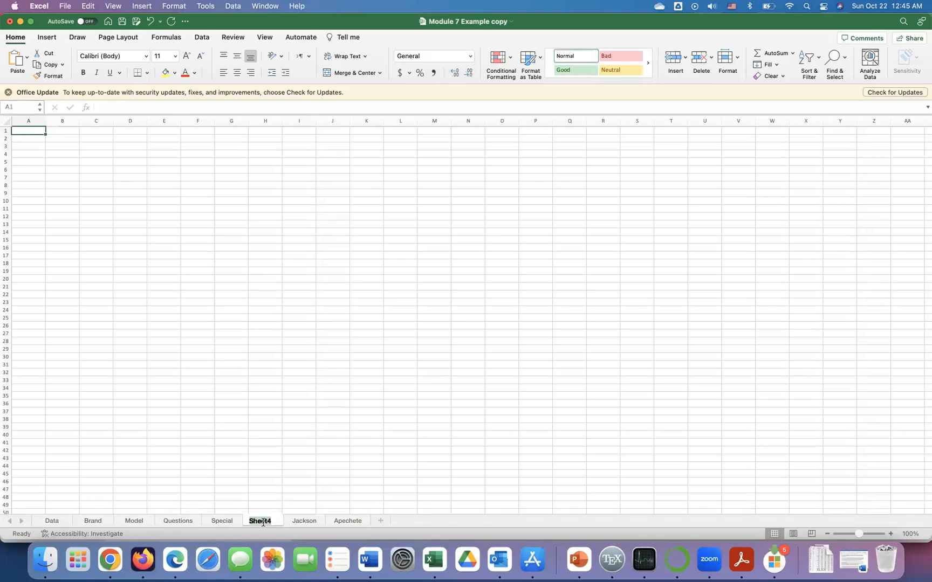
{"action": "type", "text": "Tatra"}
{"action": "key", "text": "Return"}
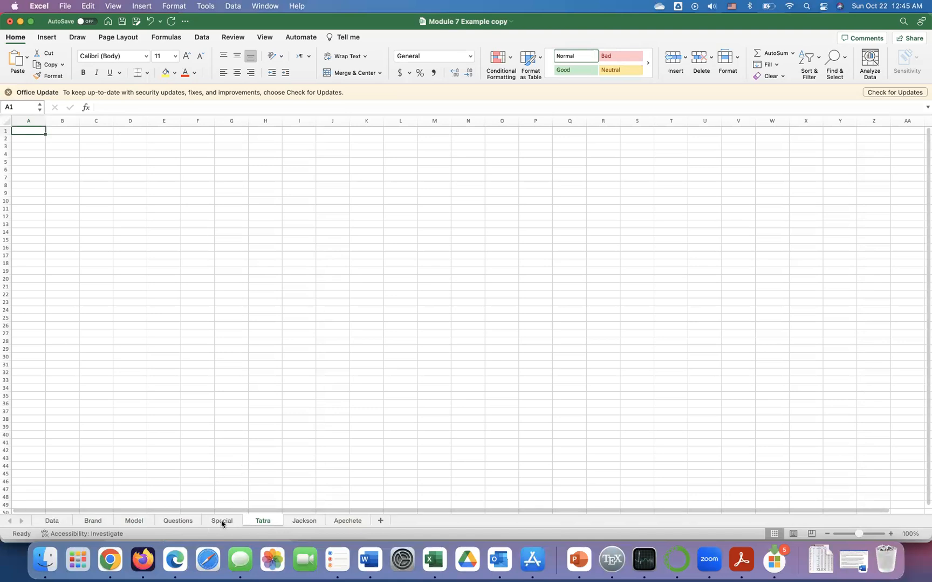
Step: Reorder the brand sheets after Questions as Apechete, Jackson, Special, Tatra, following the order in Q1
{"action": "left_click", "coordinate": [174, 522]}
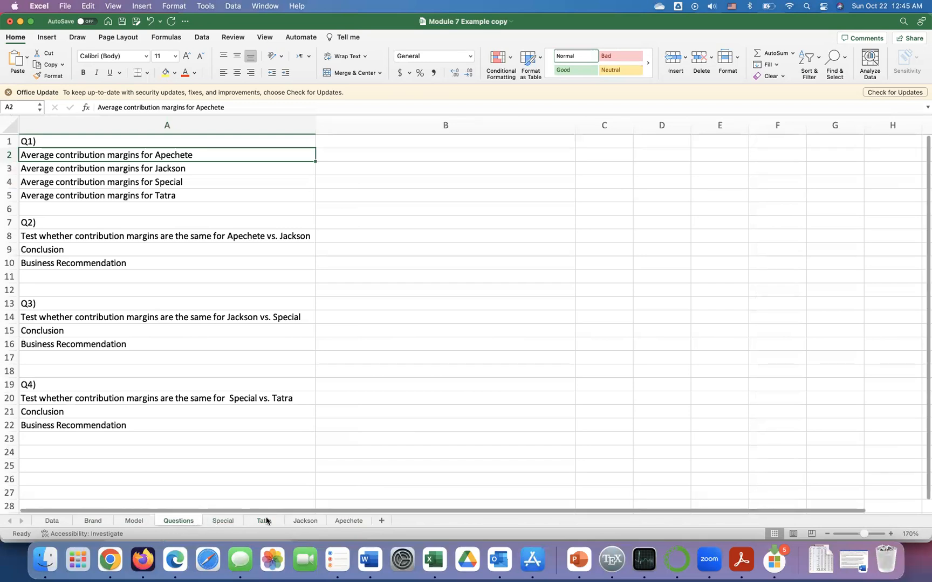
{"action": "left_click", "coordinate": [344, 522]}
{"action": "left_click_drag", "start_coordinate": [207, 522], "coordinate": [206, 522]}
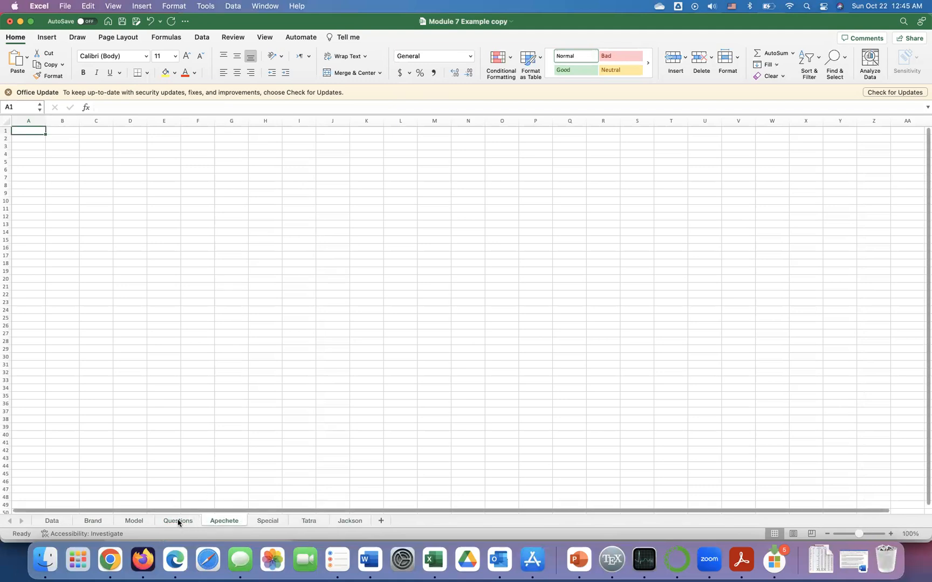
{"action": "left_click", "coordinate": [178, 521]}
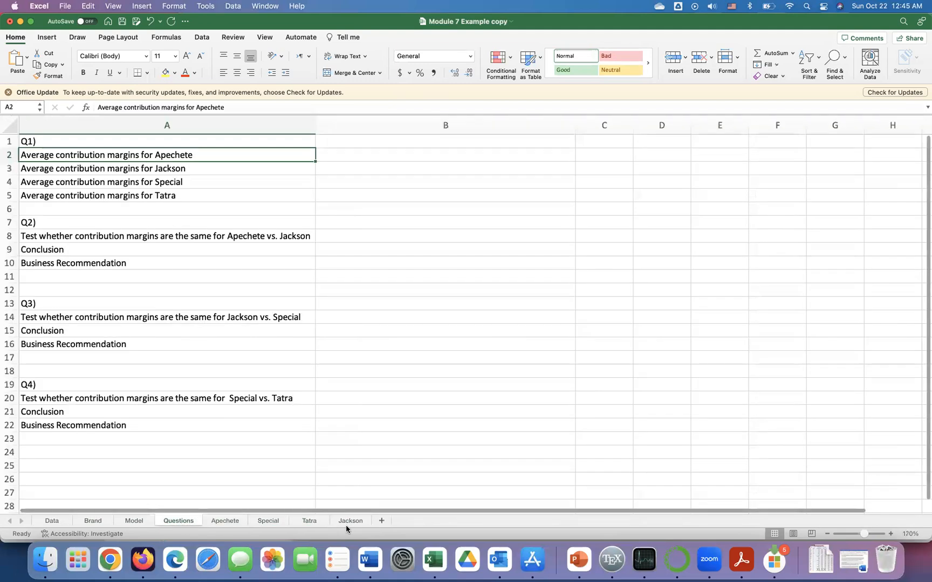
{"action": "left_click_drag", "start_coordinate": [353, 523], "coordinate": [252, 522]}
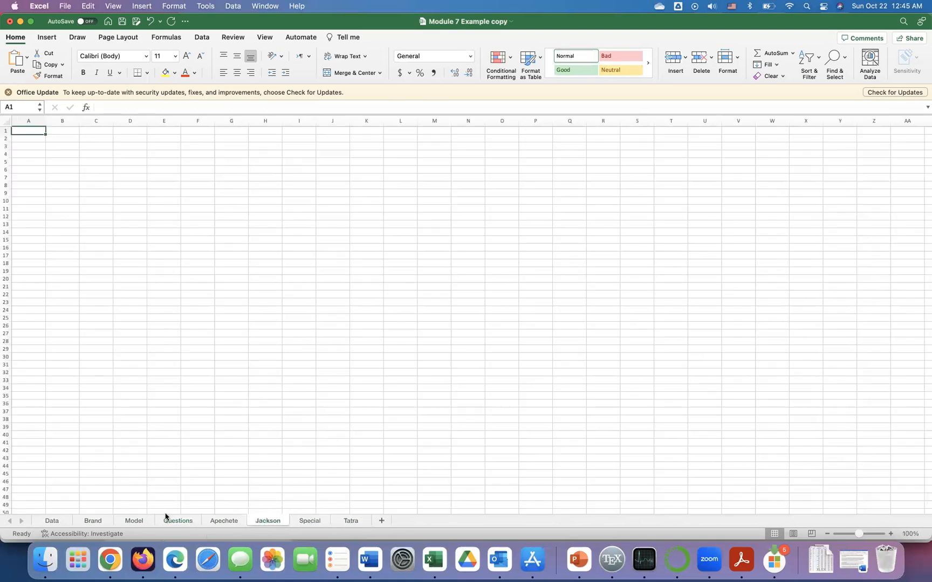
{"action": "left_click", "coordinate": [170, 526]}
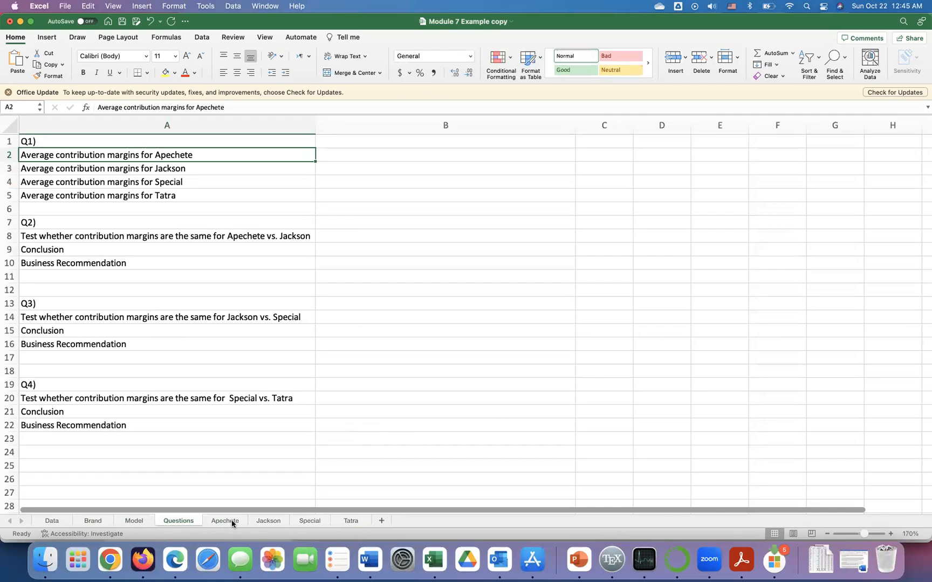
Step: Turn on filtering in the Data sheet and filter the Brand column to show only Apechete records
{"action": "left_click", "coordinate": [52, 521]}
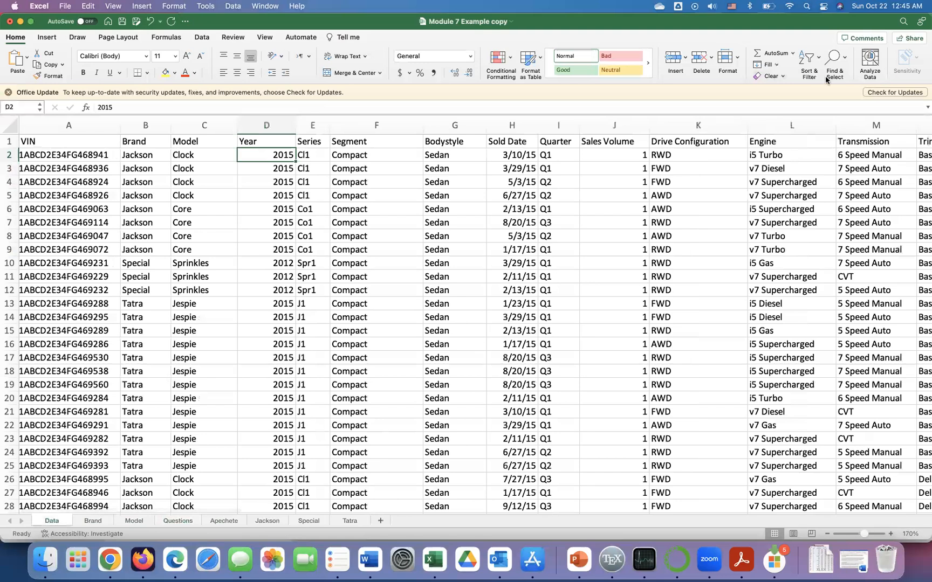
{"action": "left_click", "coordinate": [808, 67]}
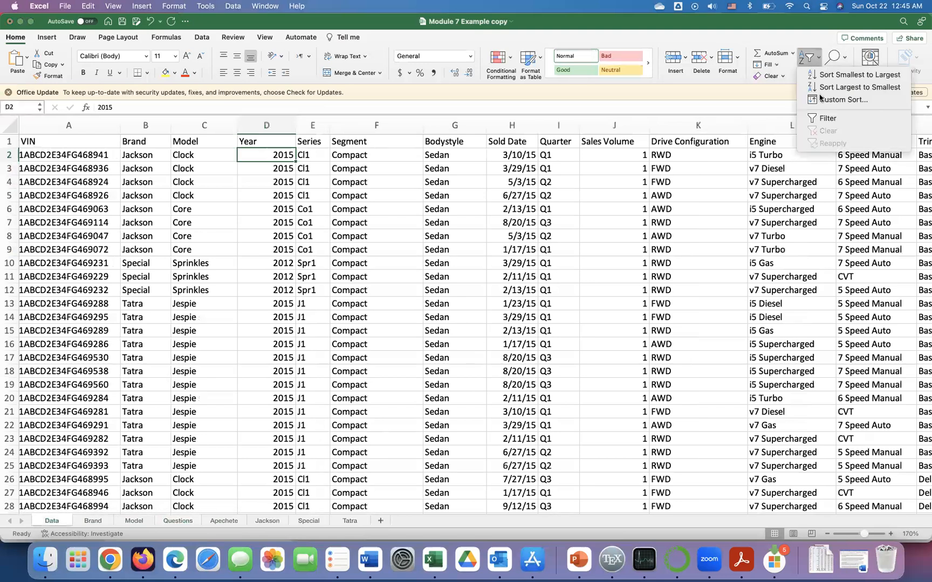
{"action": "left_click", "coordinate": [834, 120]}
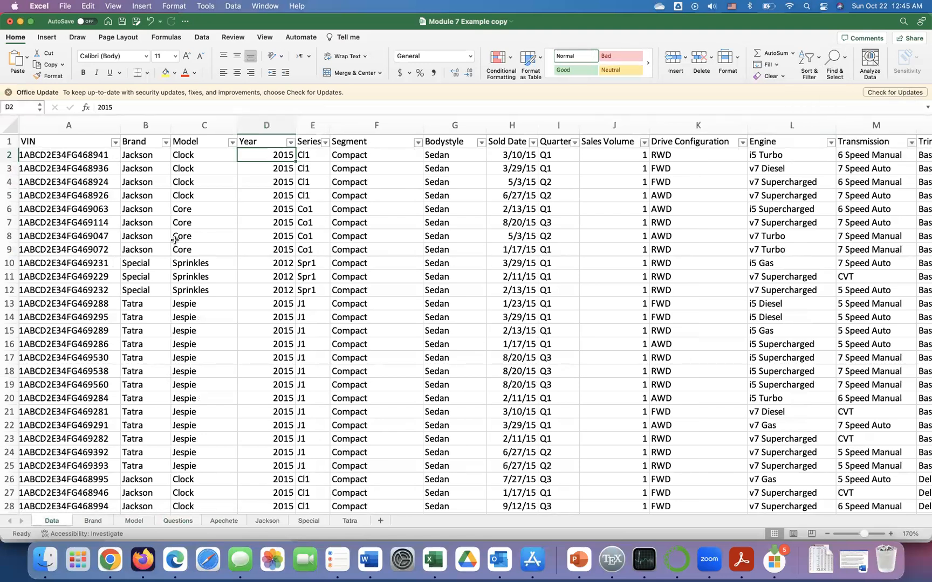
{"action": "left_click", "coordinate": [166, 143]}
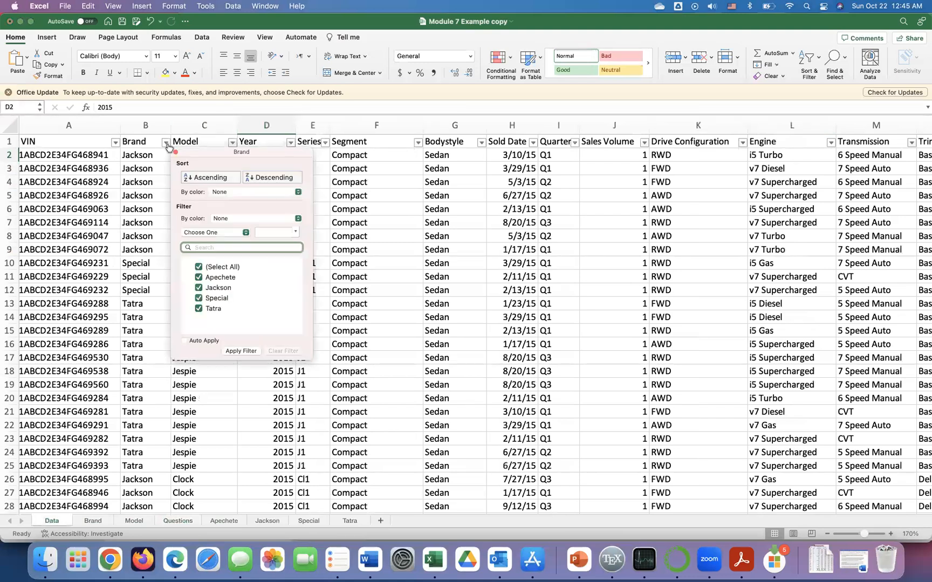
{"action": "left_click", "coordinate": [199, 288]}
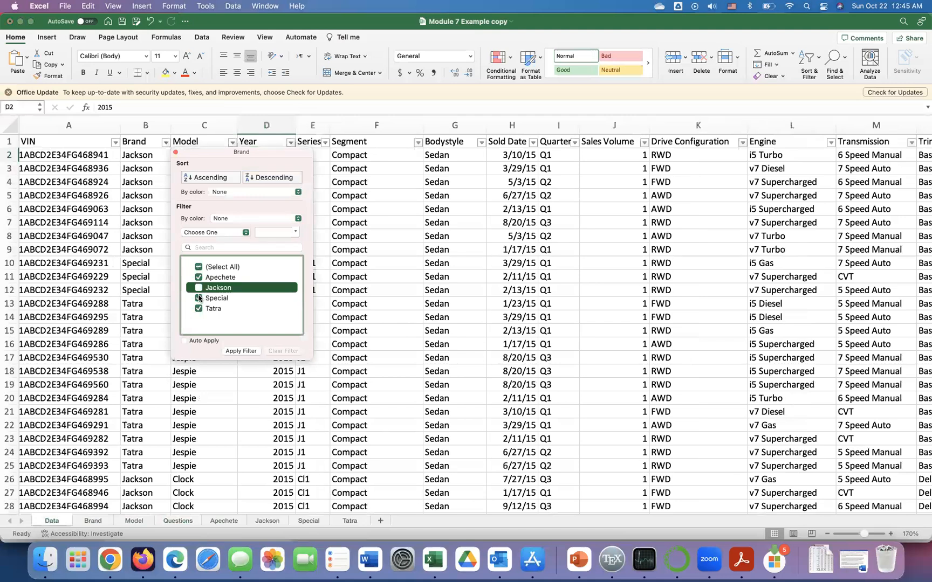
{"action": "left_click", "coordinate": [199, 298]}
{"action": "left_click", "coordinate": [197, 309]}
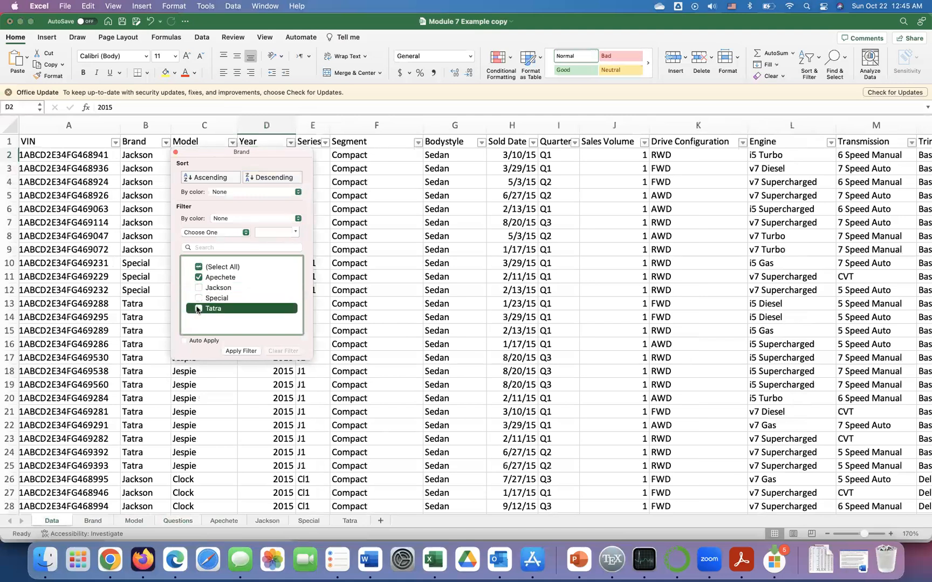
{"action": "left_click", "coordinate": [241, 351]}
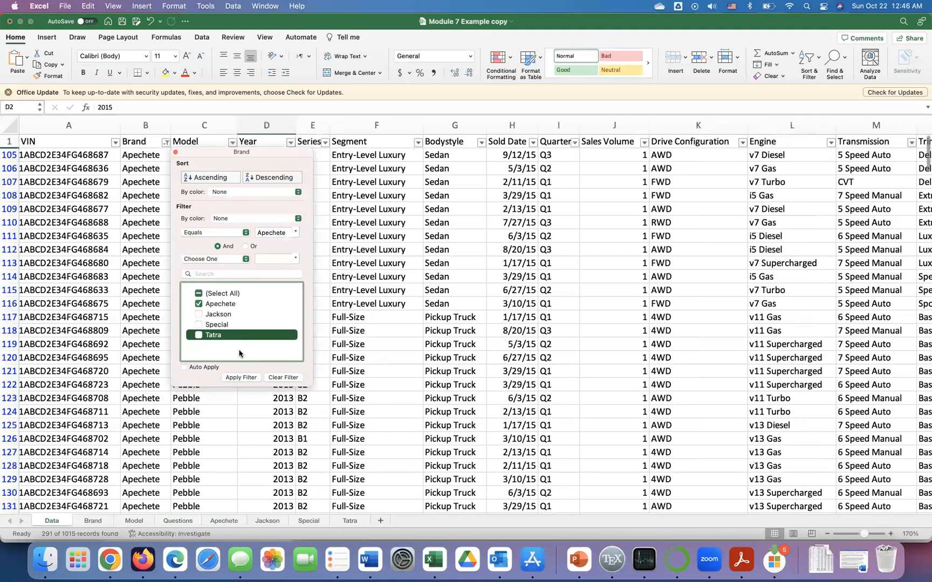
{"action": "left_click", "coordinate": [175, 153]}
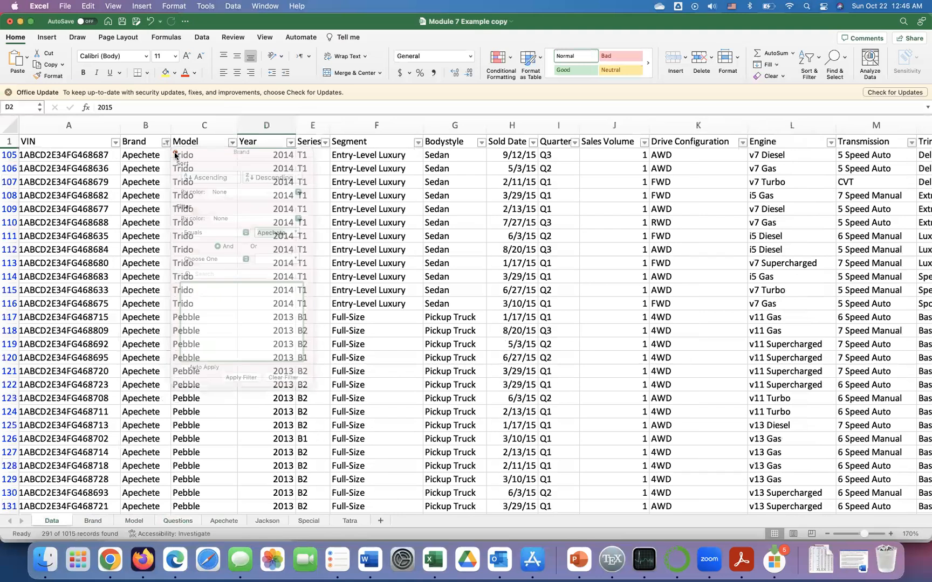
{"action": "left_click", "coordinate": [71, 140]}
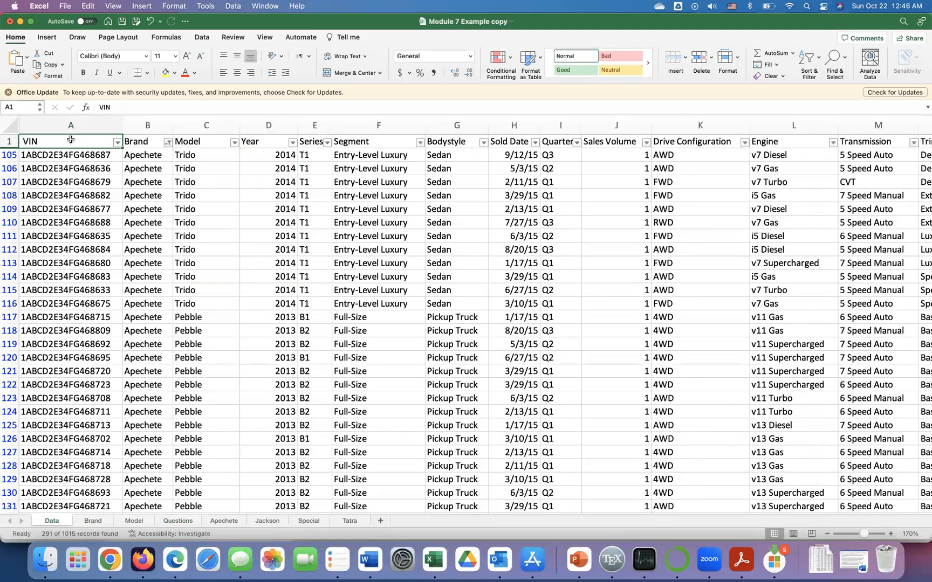
Step: Copy the filtered Apechete records with their headers from the Data sheet and paste them into the Apechete sheet starting at cell A1
{"action": "key", "text": "ctrl+shift+End"}
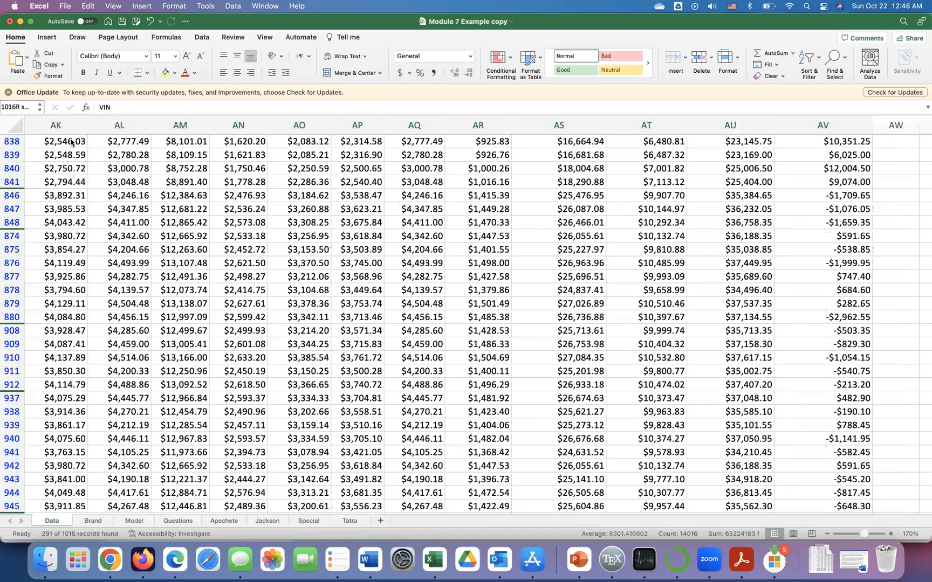
{"action": "key", "text": "super+c"}
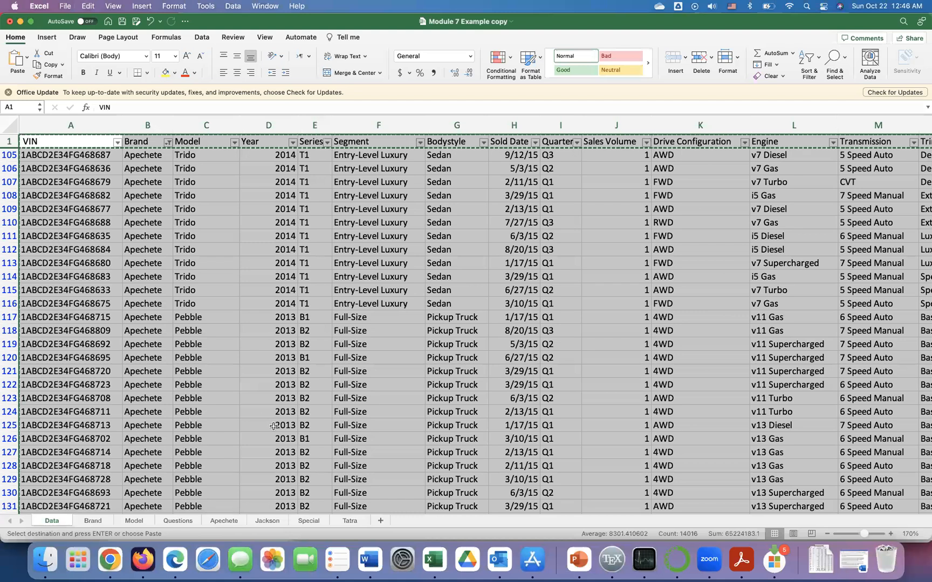
{"action": "left_click", "coordinate": [223, 520]}
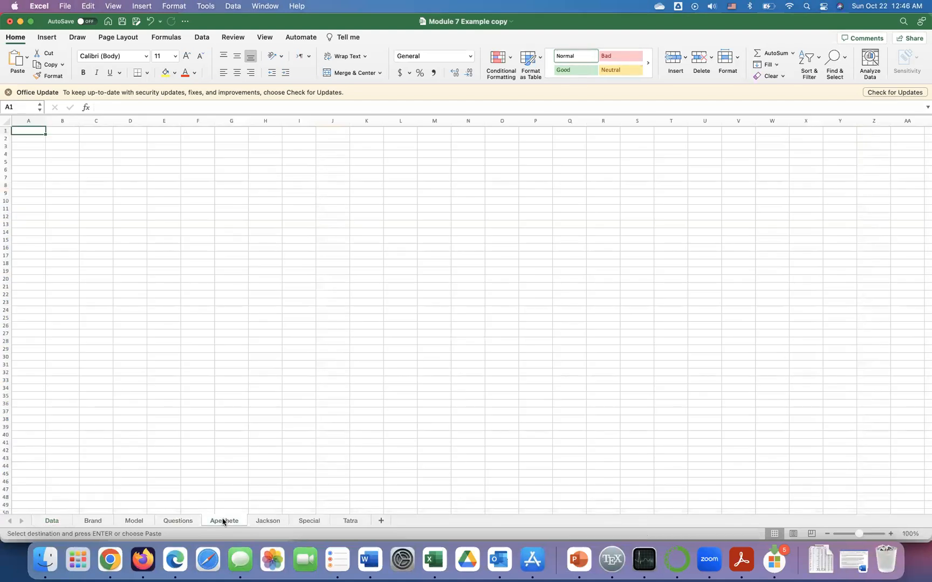
{"action": "key", "text": "super+v"}
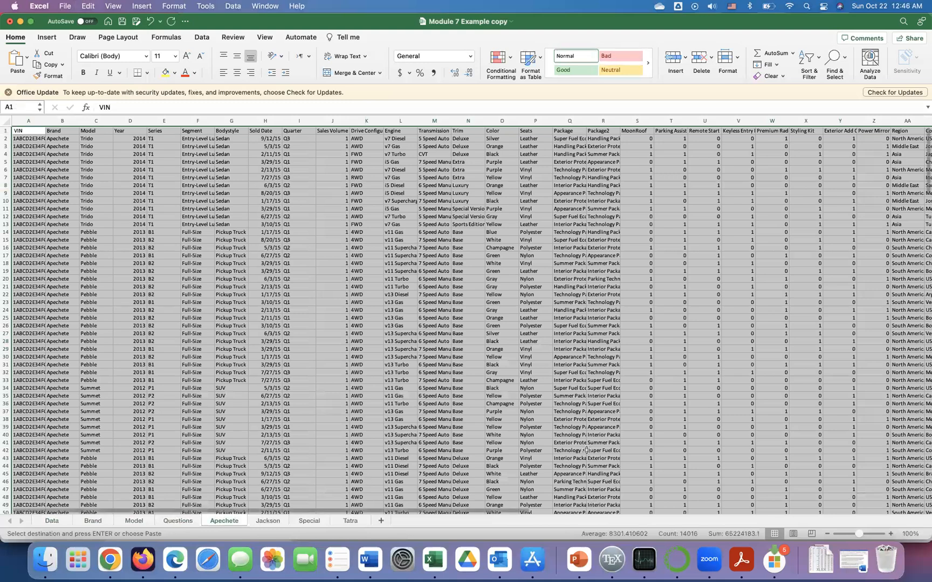
{"action": "left_click", "coordinate": [589, 449]}
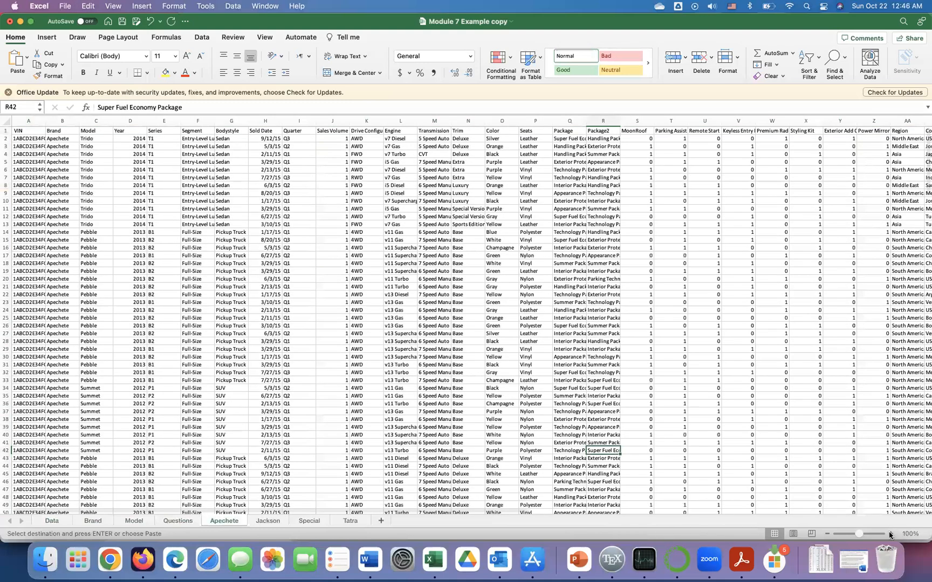
{"action": "left_click", "coordinate": [889, 535]}
{"action": "left_click", "coordinate": [890, 535]}
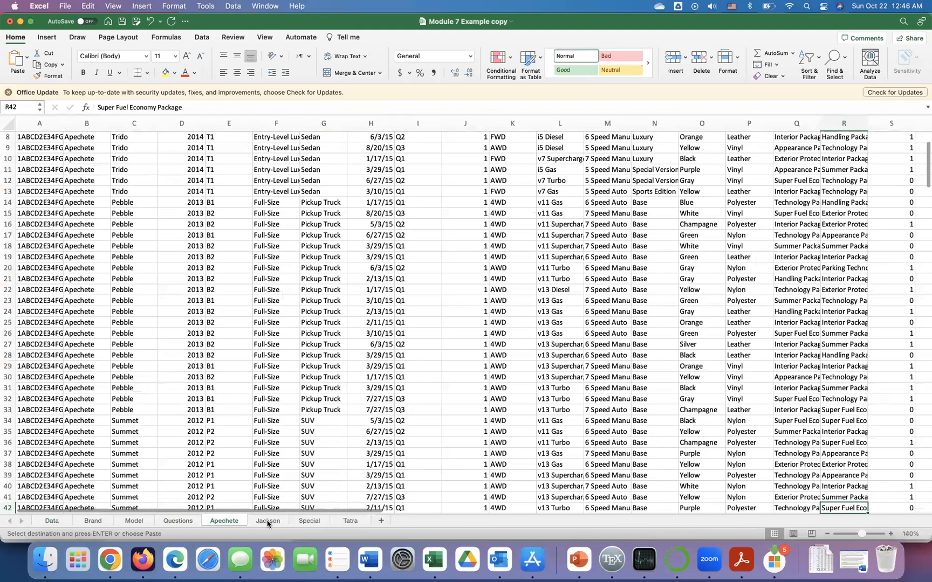
Step: Change the Brand filter in the Data sheet to show only Jackson records
{"action": "left_click", "coordinate": [267, 521]}
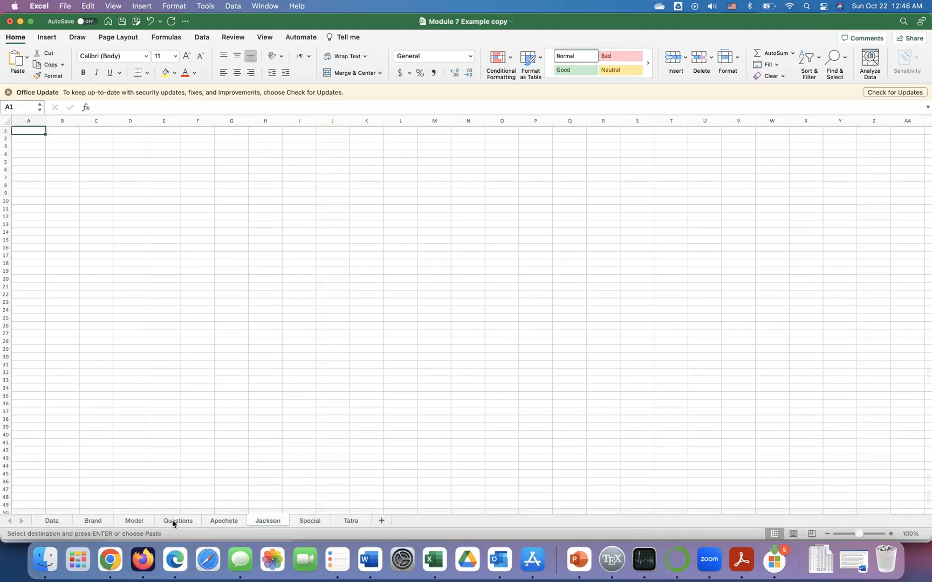
{"action": "left_click", "coordinate": [55, 523]}
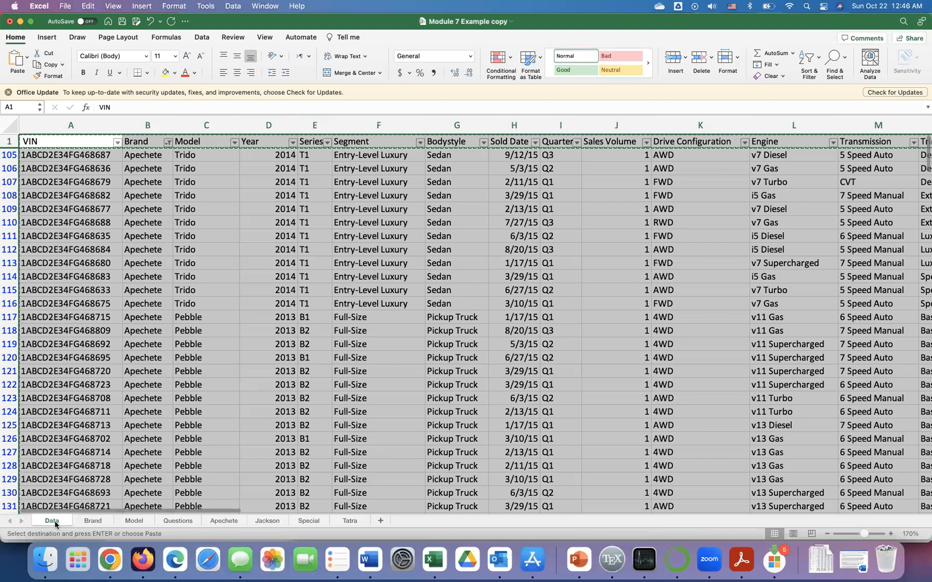
{"action": "left_click", "coordinate": [167, 142]}
{"action": "left_click", "coordinate": [201, 304]}
{"action": "left_click", "coordinate": [202, 315]}
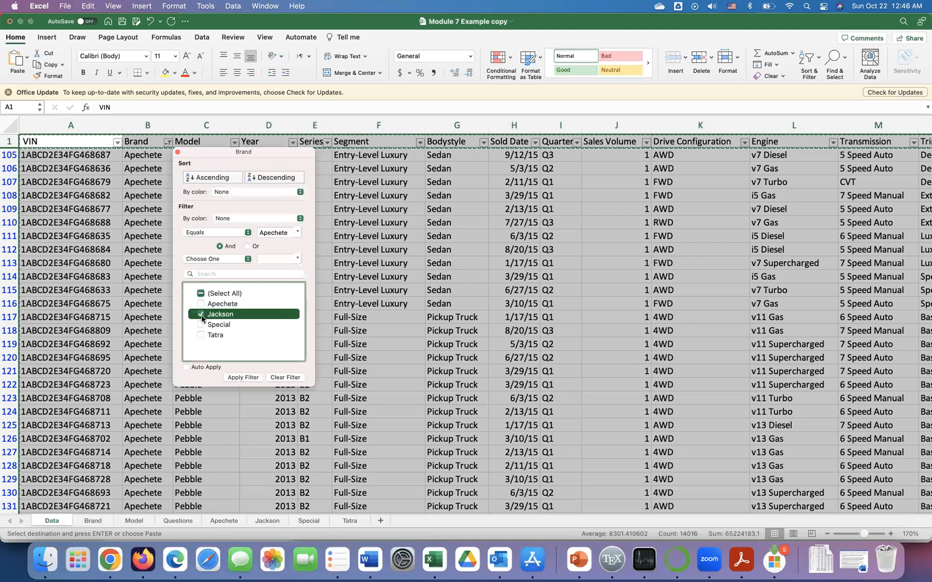
{"action": "left_click", "coordinate": [244, 377]}
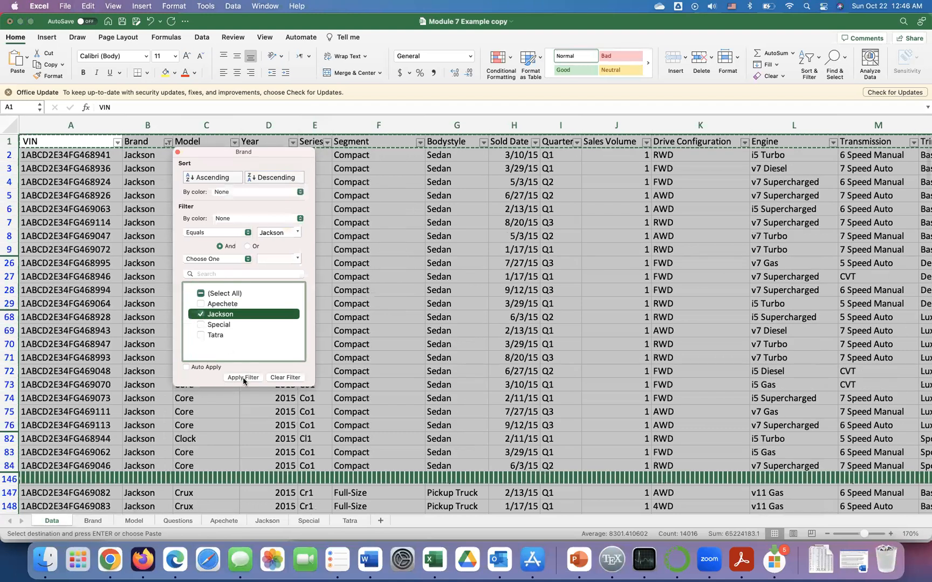
{"action": "left_click", "coordinate": [178, 155]}
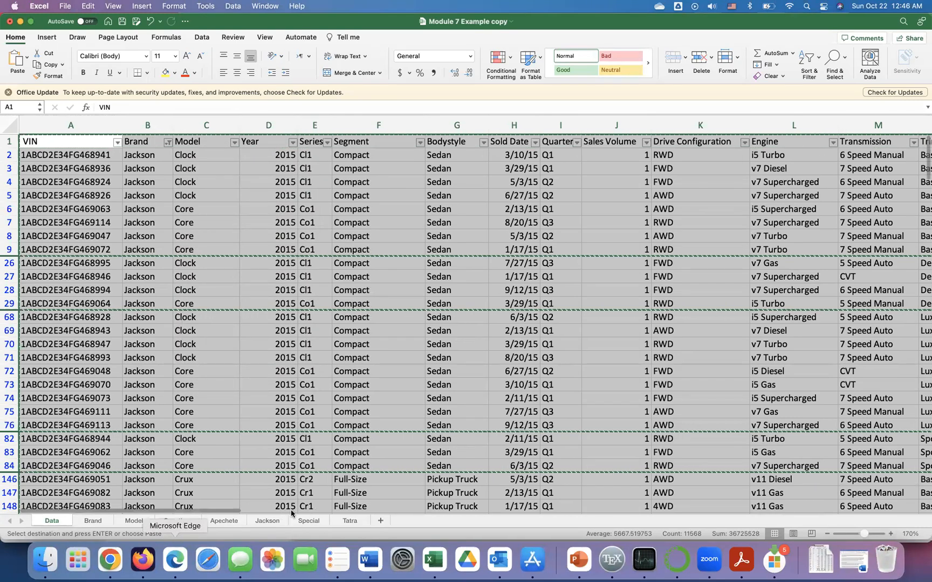
Step: Paste the filtered Jackson records with their headers into the Jackson sheet starting at cell A1
{"action": "left_click", "coordinate": [267, 520]}
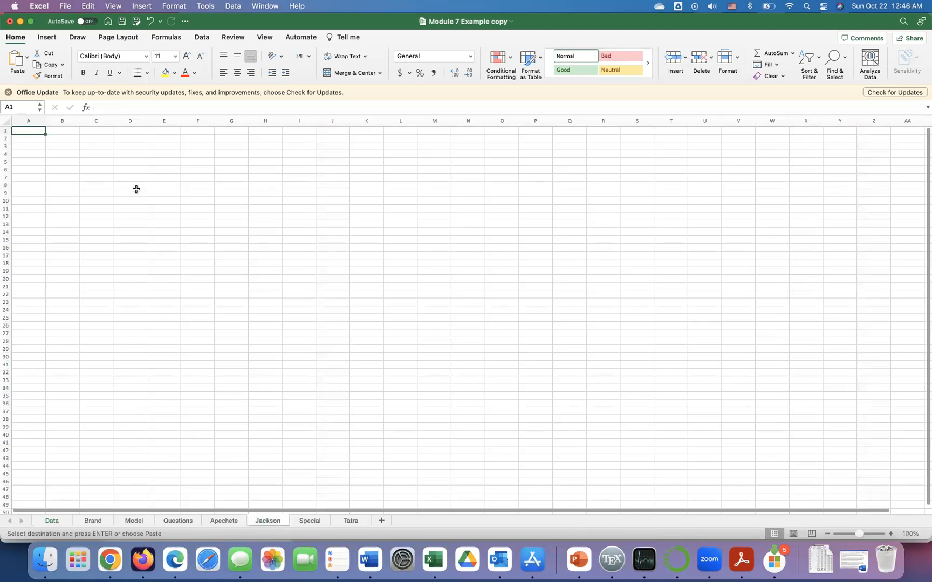
{"action": "key", "text": "super+v"}
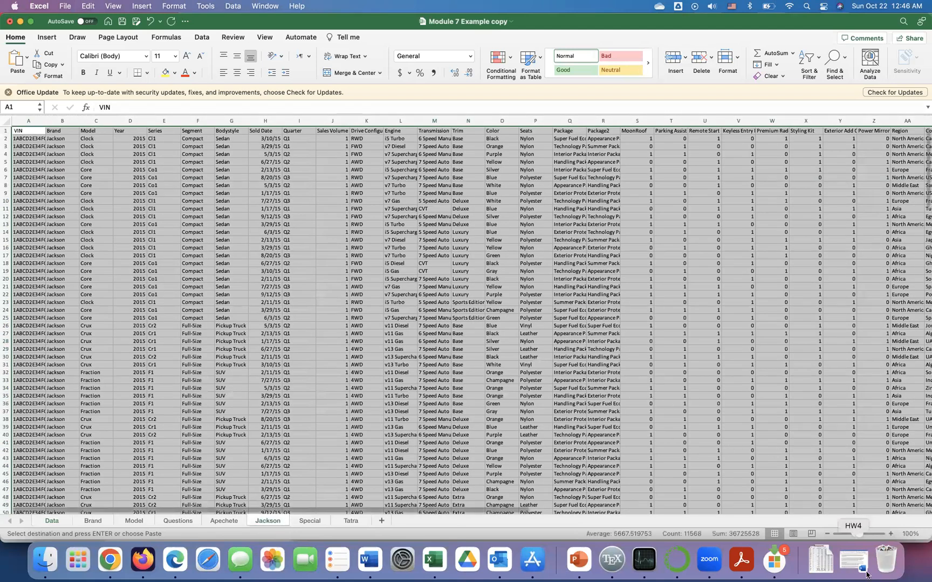
{"action": "left_click", "coordinate": [886, 537]}
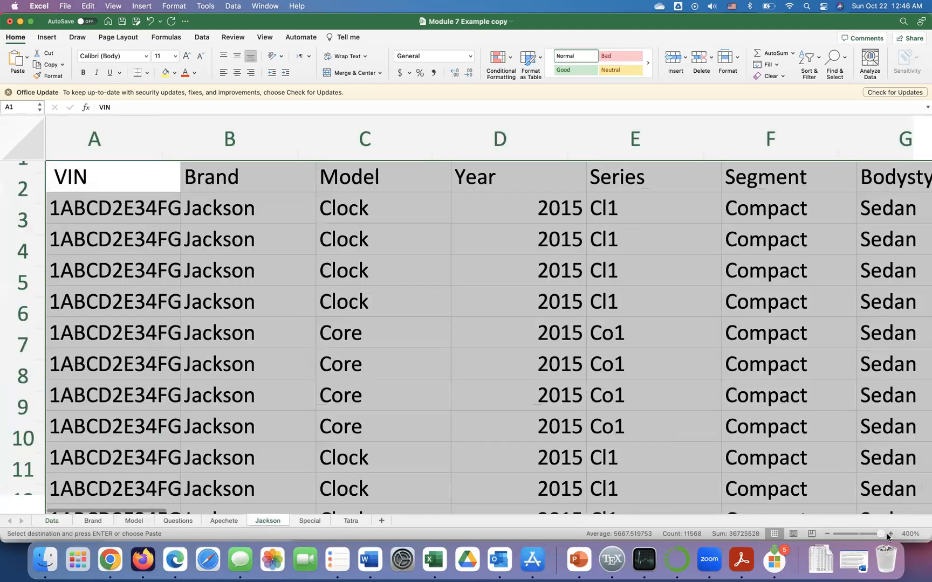
{"action": "left_click", "coordinate": [827, 535]}
{"action": "left_click", "coordinate": [827, 535]}
{"action": "left_click", "coordinate": [827, 534]}
{"action": "left_click", "coordinate": [827, 535]}
{"action": "left_click", "coordinate": [827, 534]}
{"action": "left_click", "coordinate": [827, 534]}
{"action": "left_click", "coordinate": [827, 534]}
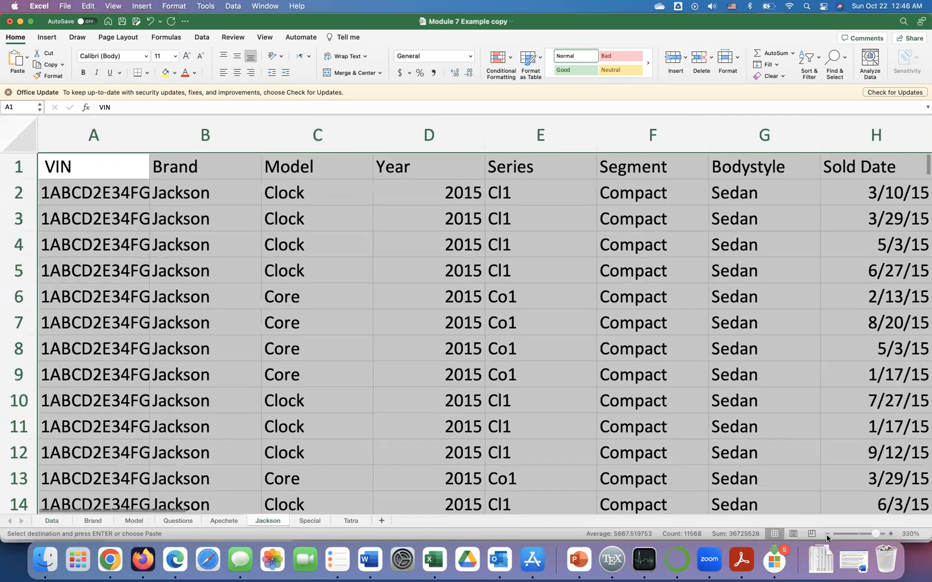
{"action": "left_click", "coordinate": [827, 534]}
{"action": "left_click", "coordinate": [827, 534]}
{"action": "left_click", "coordinate": [827, 534]}
{"action": "left_click", "coordinate": [827, 535]}
{"action": "left_click", "coordinate": [827, 534]}
{"action": "left_click", "coordinate": [827, 535]}
{"action": "left_click", "coordinate": [827, 534]}
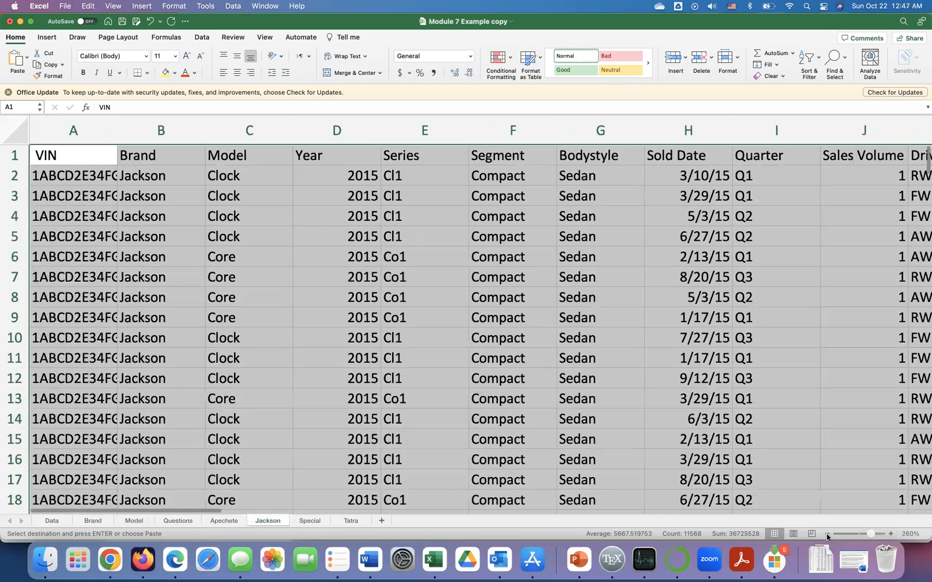
{"action": "left_click", "coordinate": [827, 535]}
{"action": "left_click", "coordinate": [827, 535]}
{"action": "left_click", "coordinate": [826, 535]}
{"action": "left_click", "coordinate": [827, 535]}
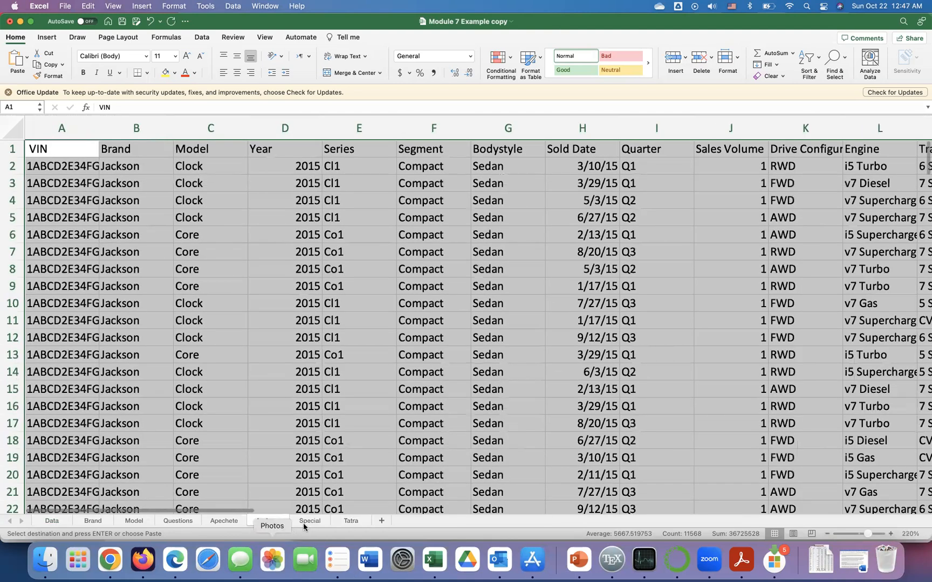
Step: Filter the Data sheet's Brand column to only Special and paste the filtered records into the Special sheet starting at cell A1
{"action": "left_click", "coordinate": [52, 521]}
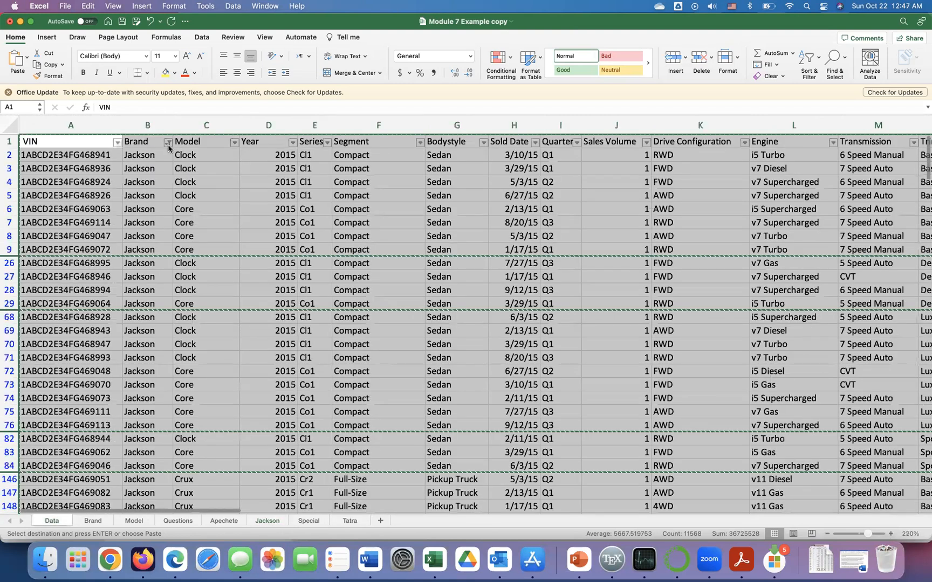
{"action": "left_click", "coordinate": [168, 143]}
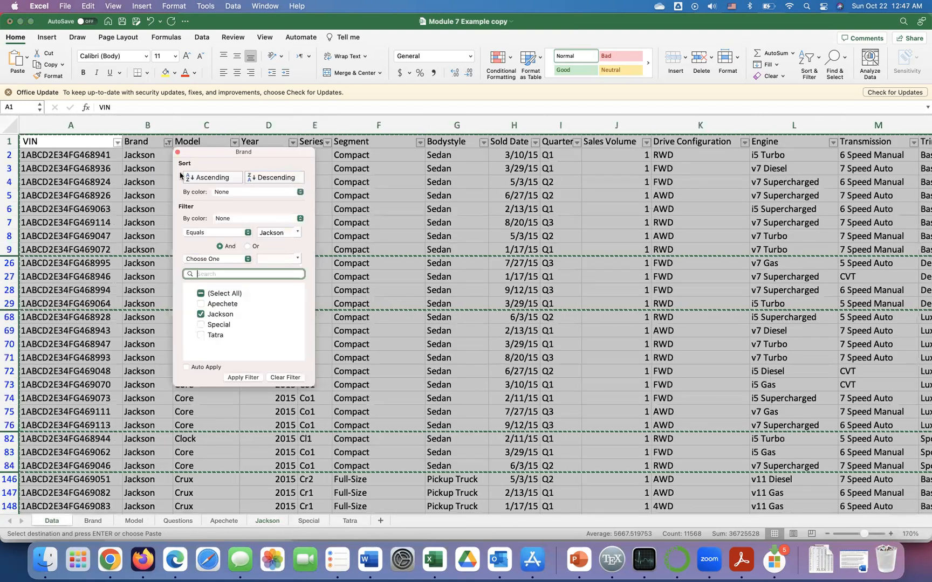
{"action": "left_click", "coordinate": [201, 325]}
{"action": "left_click", "coordinate": [201, 314]}
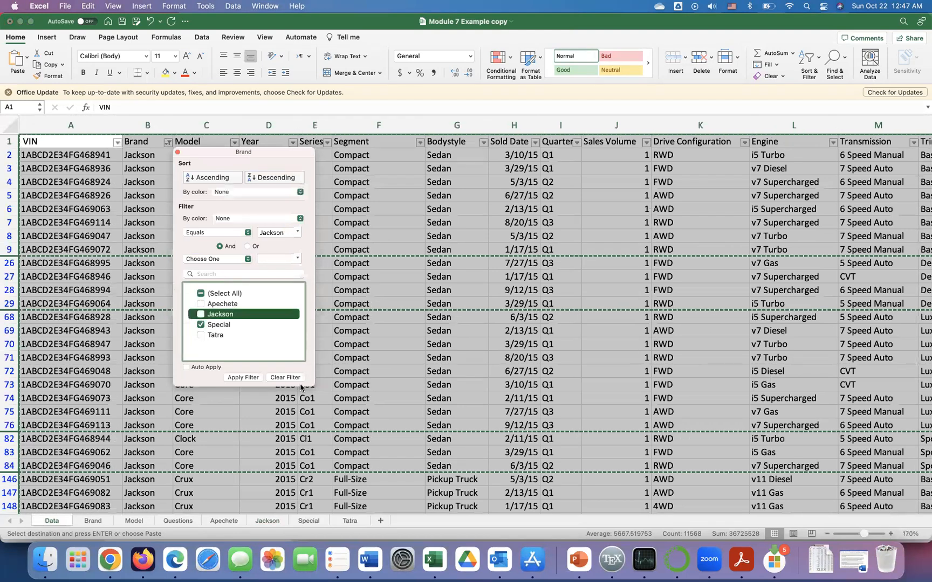
{"action": "left_click", "coordinate": [249, 380]}
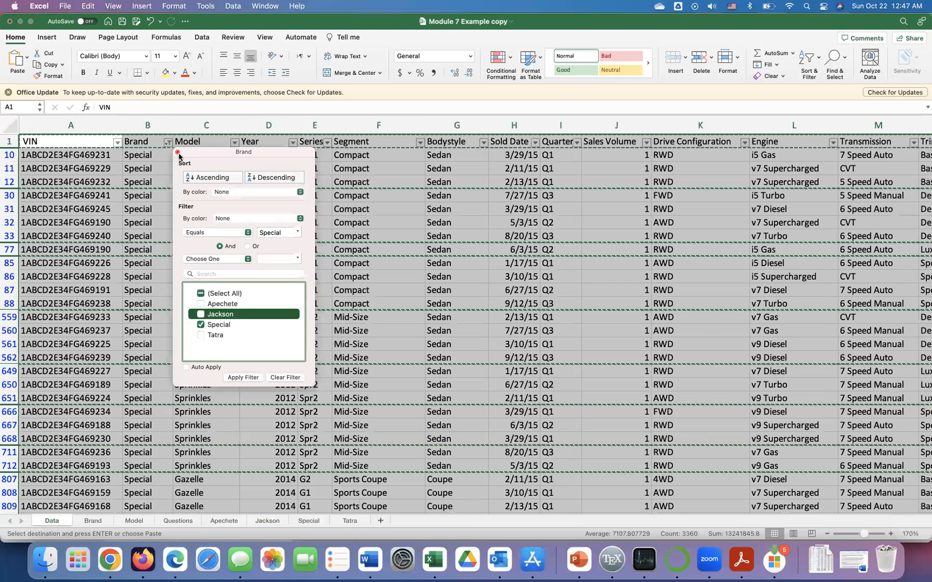
{"action": "left_click", "coordinate": [177, 153]}
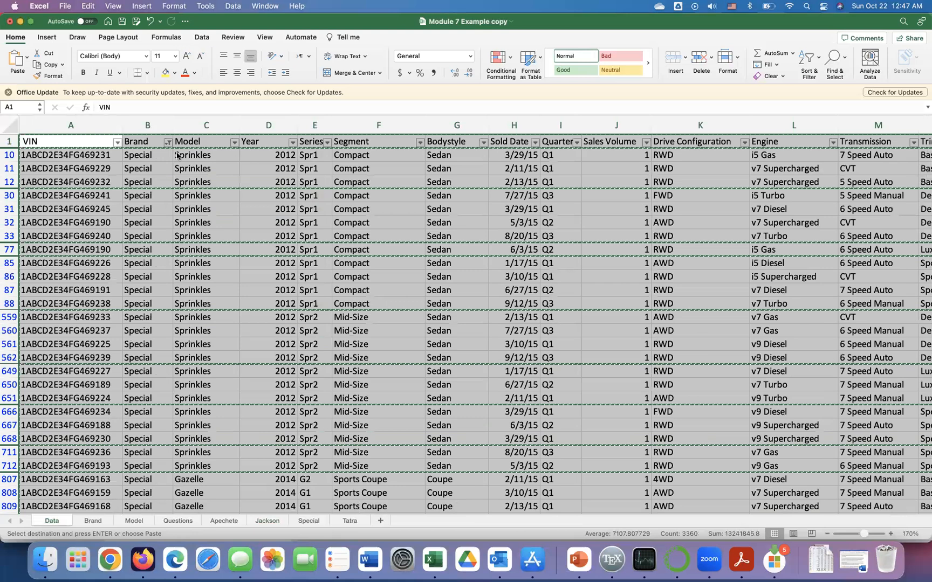
{"action": "left_click", "coordinate": [308, 520]}
{"action": "key", "text": "cmd+v"}
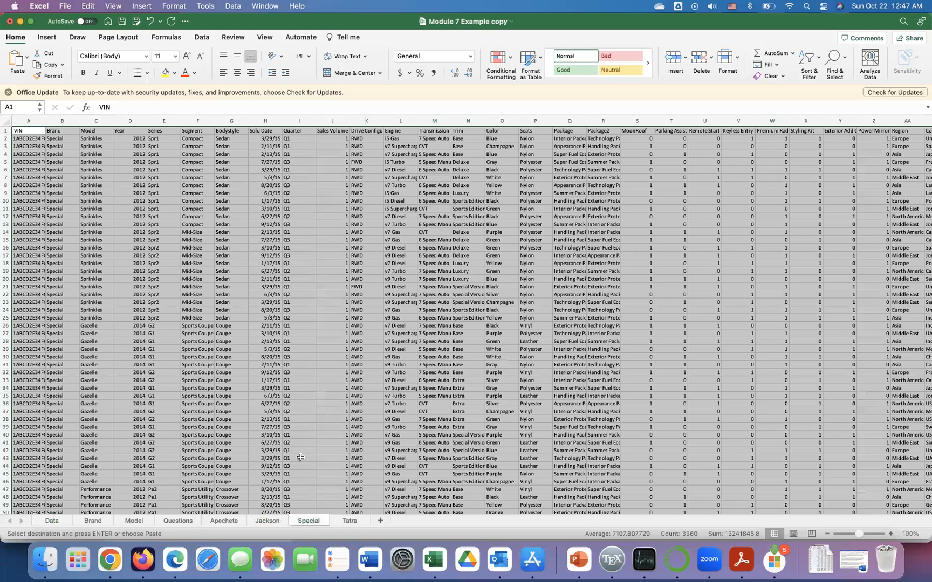
Step: Change the Brand filter in the Data sheet to show only Tatra records
{"action": "left_click", "coordinate": [52, 520]}
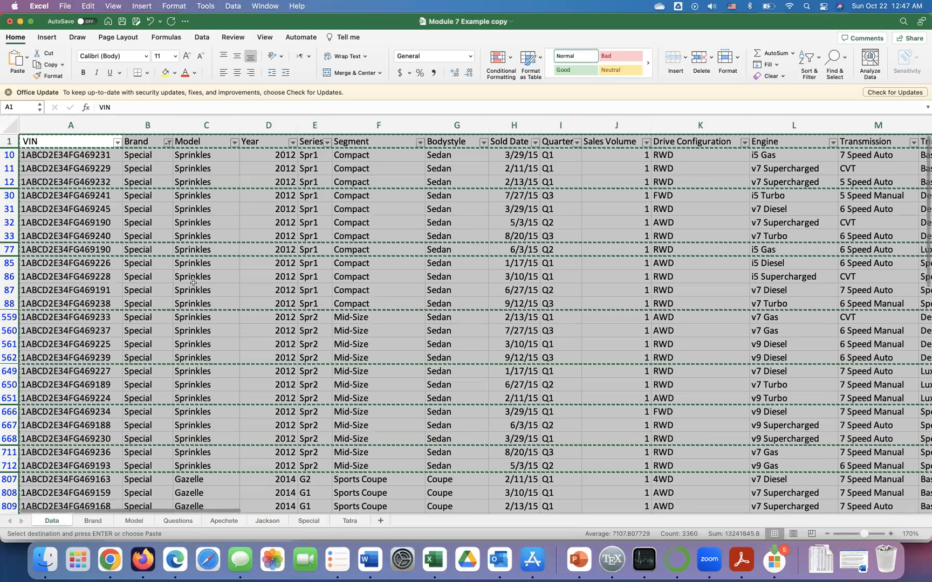
{"action": "left_click", "coordinate": [169, 143]}
{"action": "left_click", "coordinate": [202, 335]}
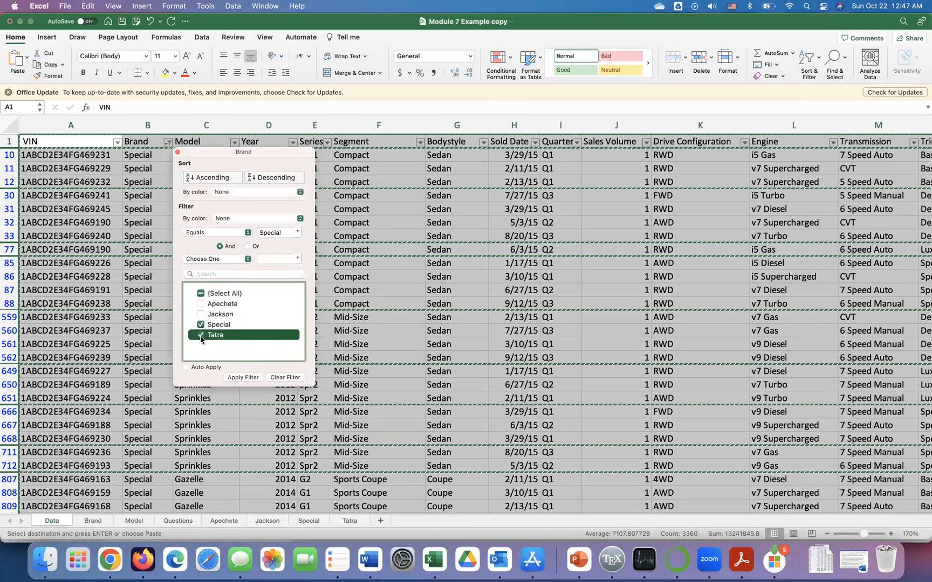
{"action": "left_click", "coordinate": [200, 326]}
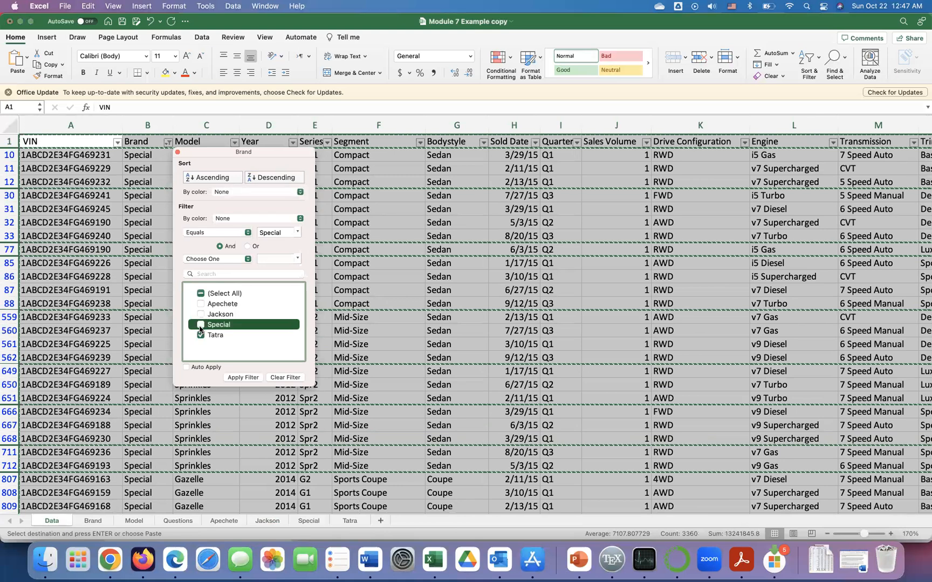
{"action": "left_click", "coordinate": [243, 378]}
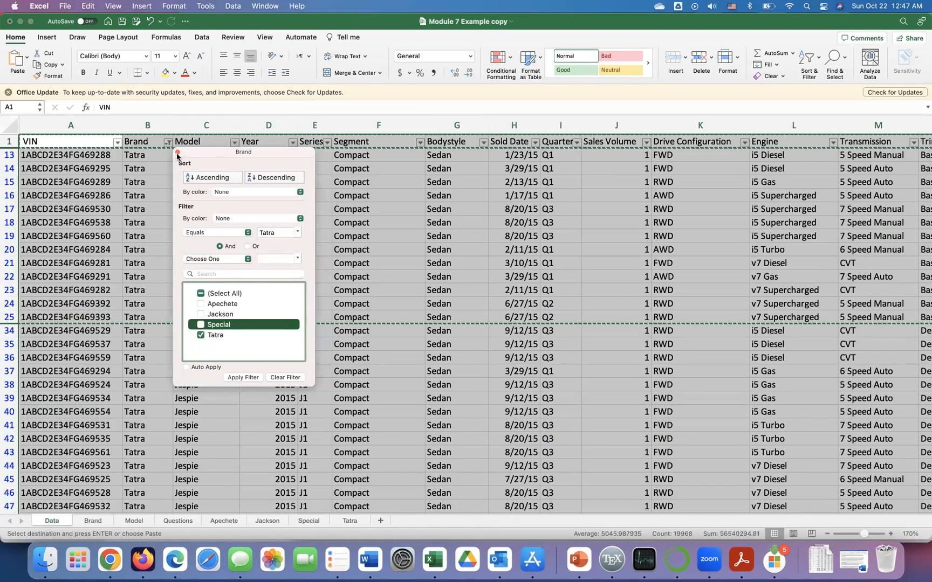
{"action": "left_click", "coordinate": [177, 153]}
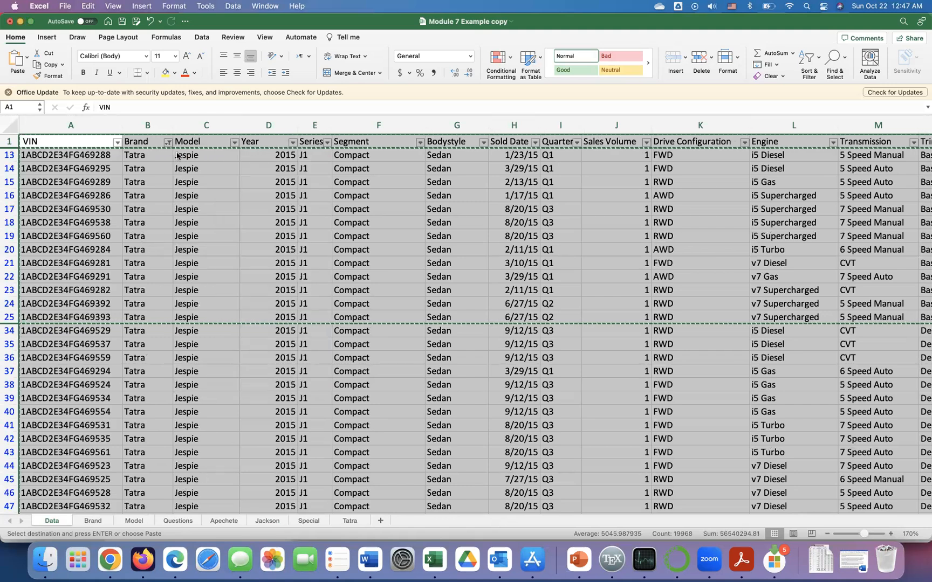
Step: Paste the filtered Tatra records with their headers into the Tatra sheet starting at cell A1
{"action": "left_click", "coordinate": [350, 520]}
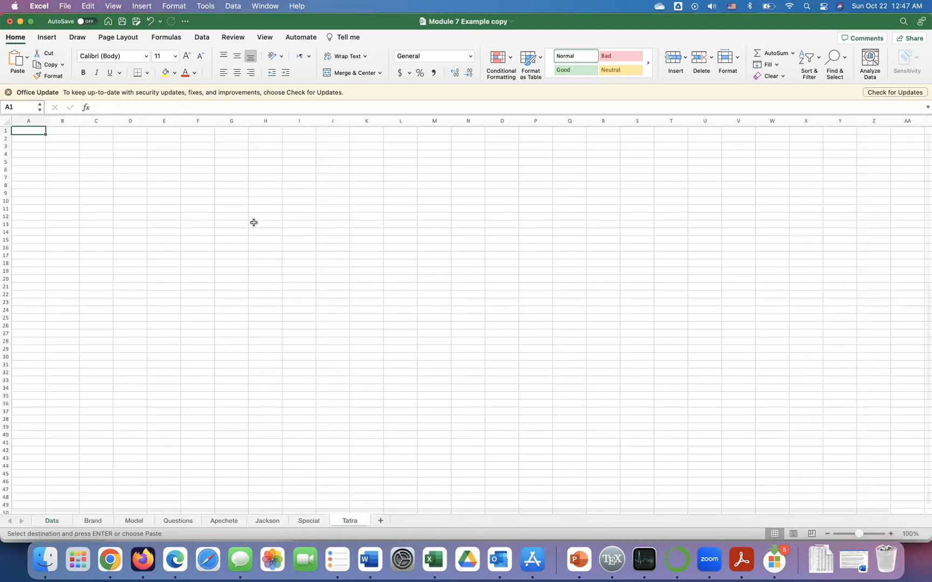
{"action": "key", "text": "super+v"}
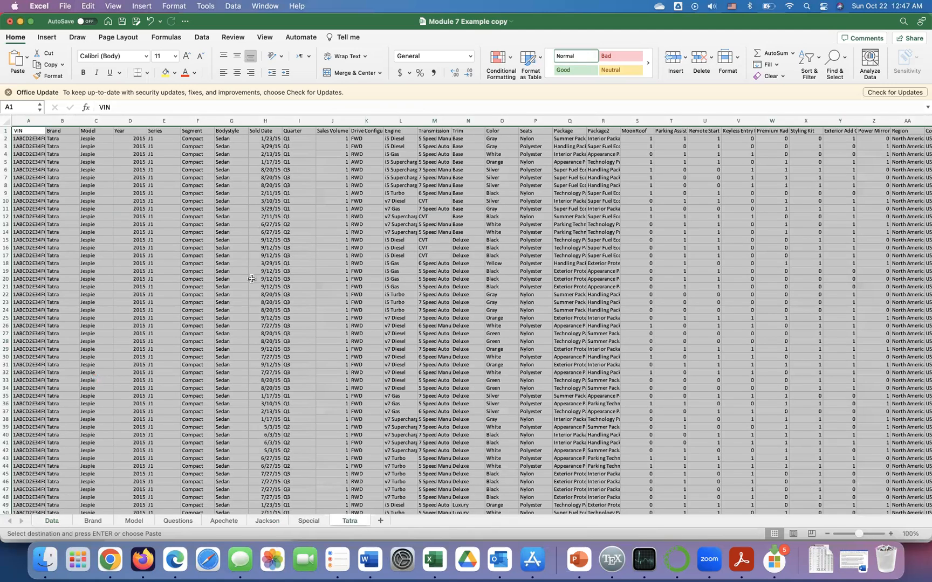
{"action": "scroll", "coordinate": [251, 281], "scroll_direction": "down", "scroll_amount": 10}
{"action": "scroll", "coordinate": [251, 281], "scroll_direction": "up", "scroll_amount": 10}
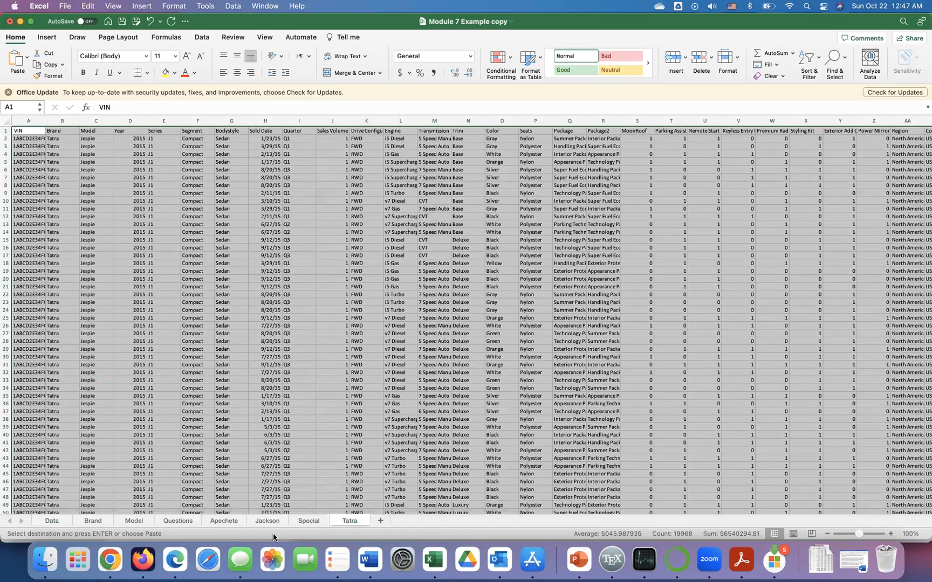
Step: In cell B2 of the Questions sheet, calculate the average of the Apechete sheet's Contribution Margin column (AV:AV)
{"action": "left_click", "coordinate": [178, 521]}
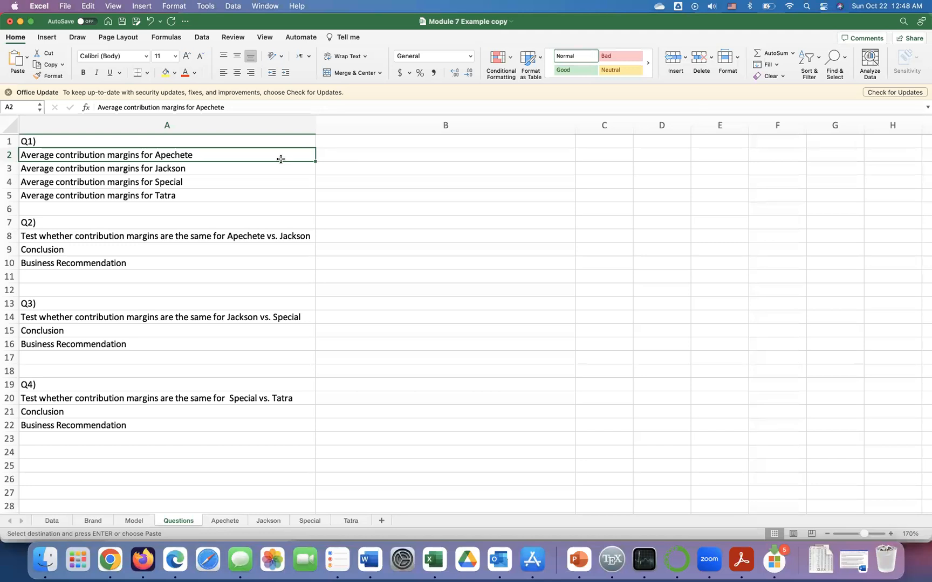
{"action": "left_click", "coordinate": [367, 151]}
{"action": "type", "text": "=average("}
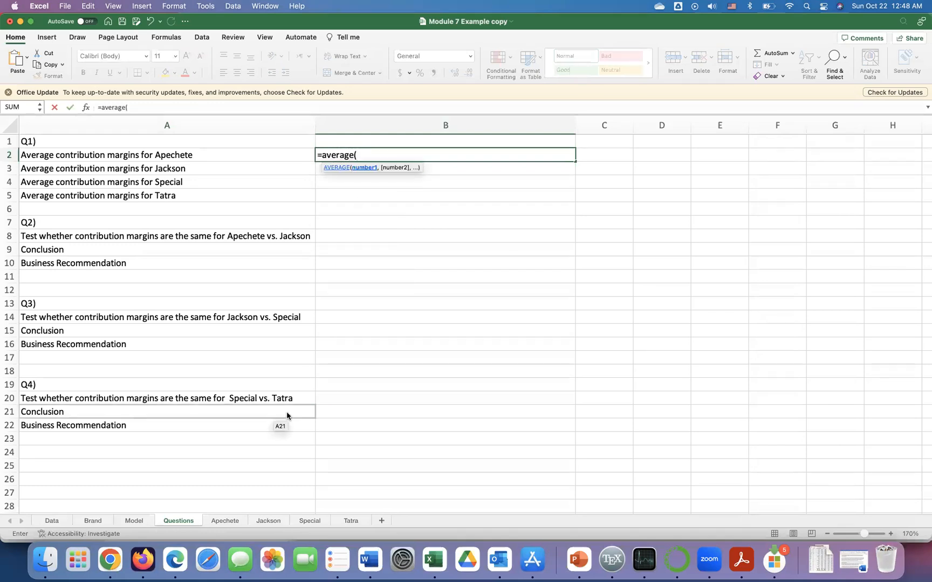
{"action": "left_click", "coordinate": [225, 520]}
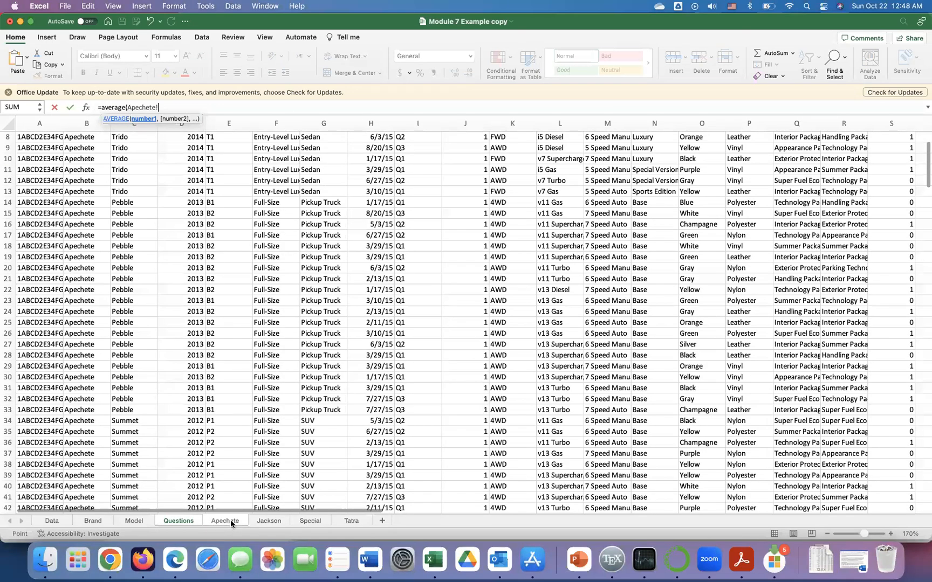
{"action": "scroll", "coordinate": [434, 387], "scroll_direction": "right", "scroll_amount": 5}
{"action": "scroll", "coordinate": [433, 388], "scroll_direction": "down", "scroll_amount": 2}
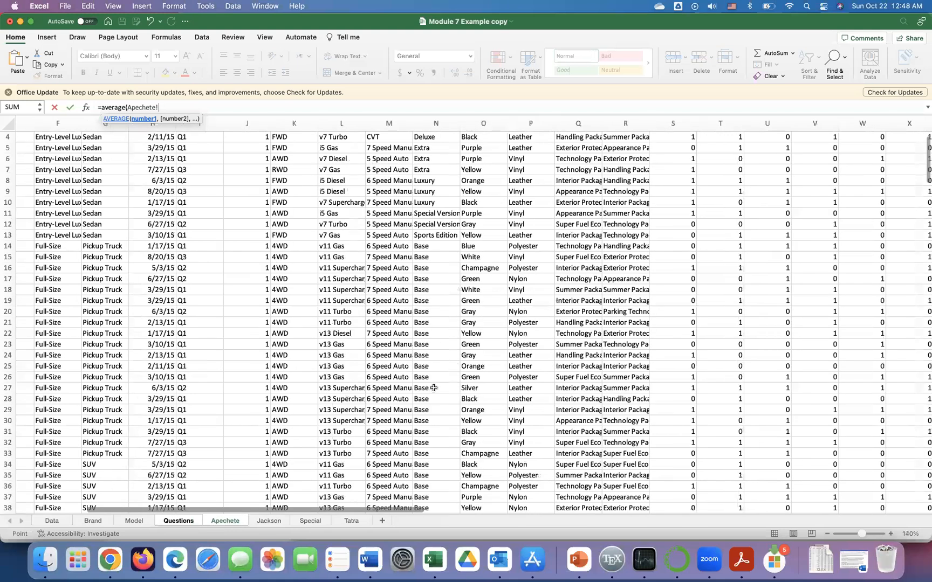
{"action": "scroll", "coordinate": [433, 388], "scroll_direction": "right", "scroll_amount": 10}
{"action": "scroll", "coordinate": [434, 388], "scroll_direction": "up", "scroll_amount": 1}
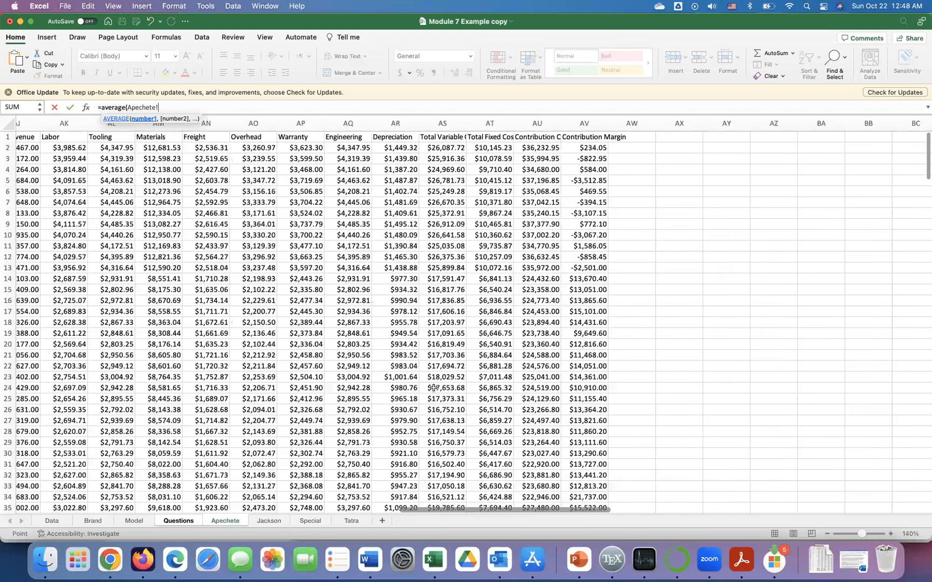
{"action": "left_click", "coordinate": [596, 122]}
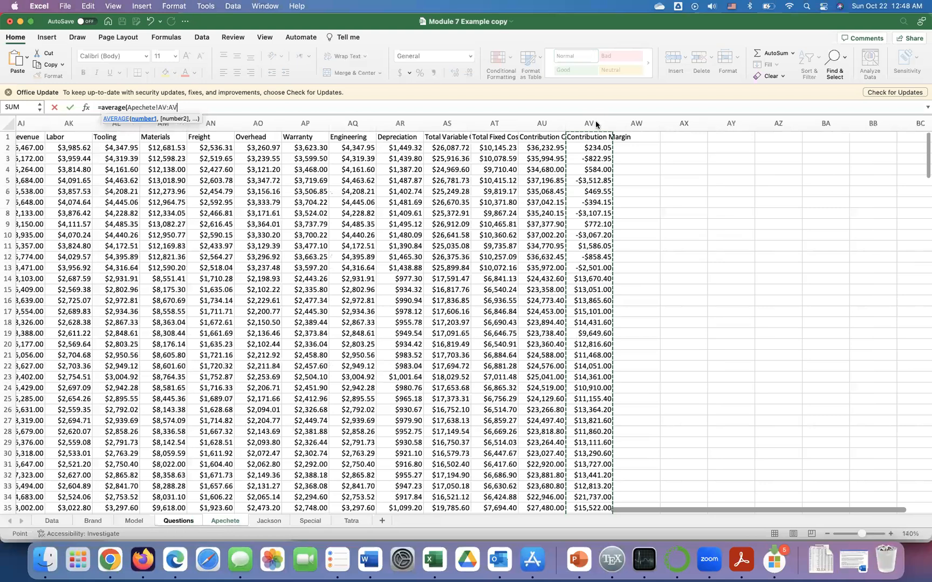
{"action": "key", "text": "Return"}
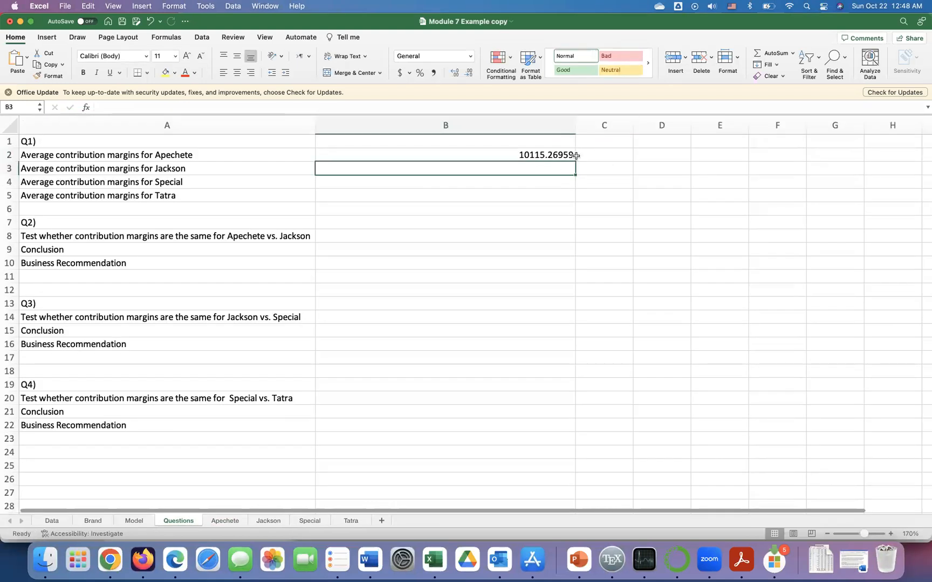
Step: In cell B3 of the Questions sheet, calculate the average of the Jackson sheet's Contribution Margin column (AV:AV)
{"action": "type", "text": "=aver"}
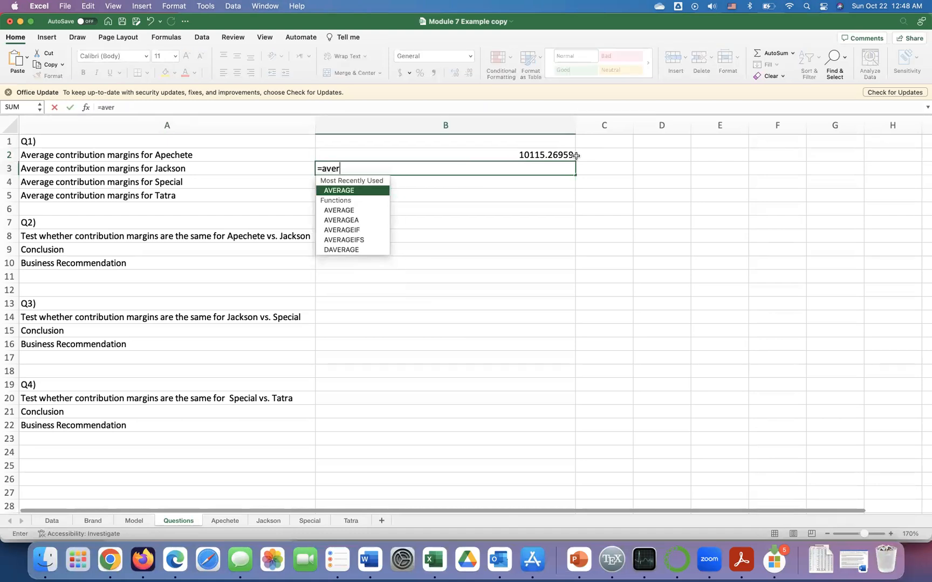
{"action": "type", "text": "age("}
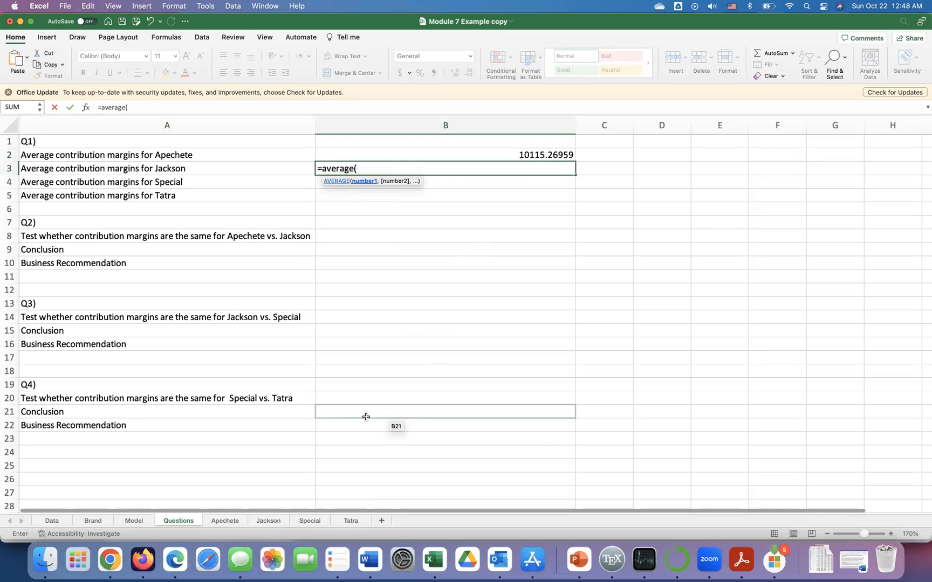
{"action": "key", "text": "BackSpace"}
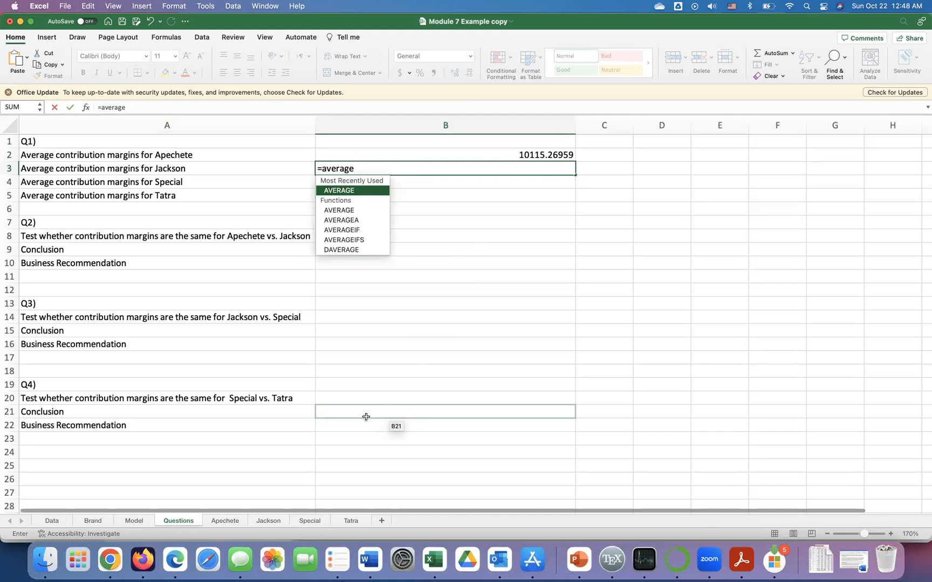
{"action": "type", "text": "("}
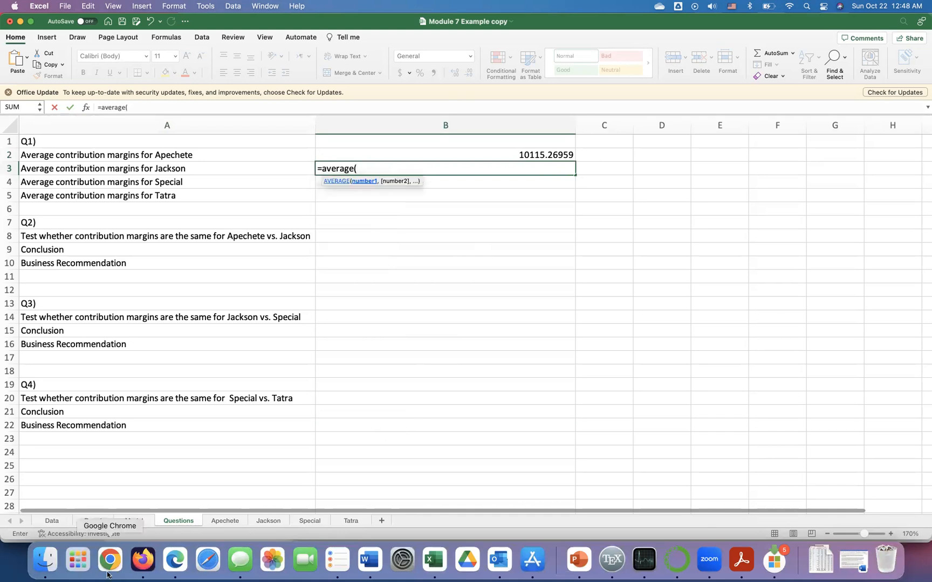
{"action": "left_click", "coordinate": [265, 521]}
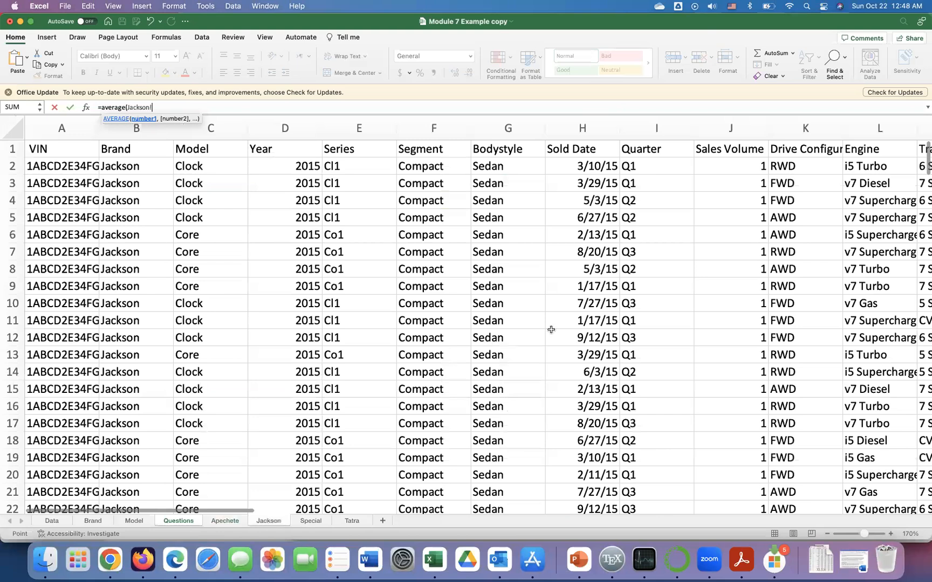
{"action": "scroll", "coordinate": [550, 327], "scroll_direction": "right", "scroll_amount": 5}
{"action": "scroll", "coordinate": [551, 329], "scroll_direction": "right", "scroll_amount": 5}
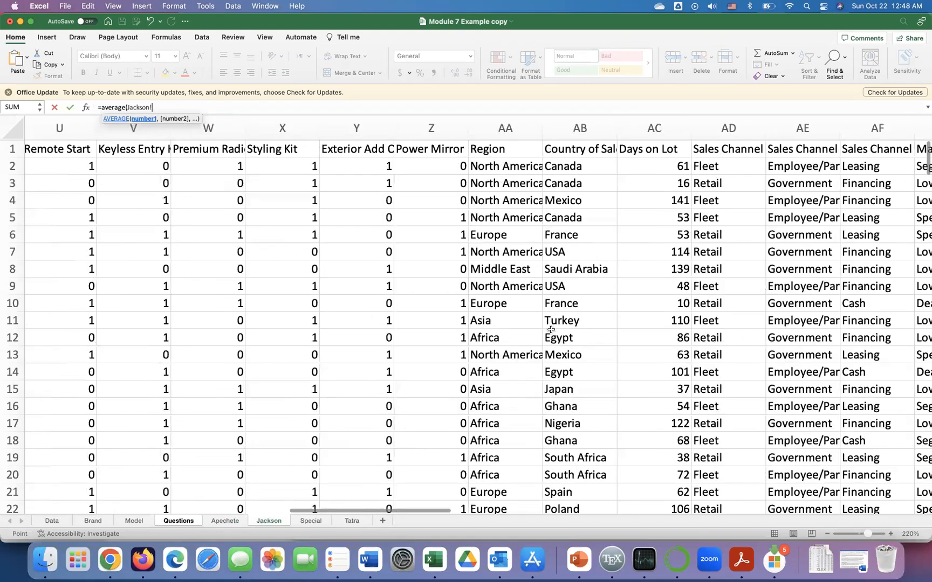
{"action": "scroll", "coordinate": [550, 330], "scroll_direction": "right", "scroll_amount": 5}
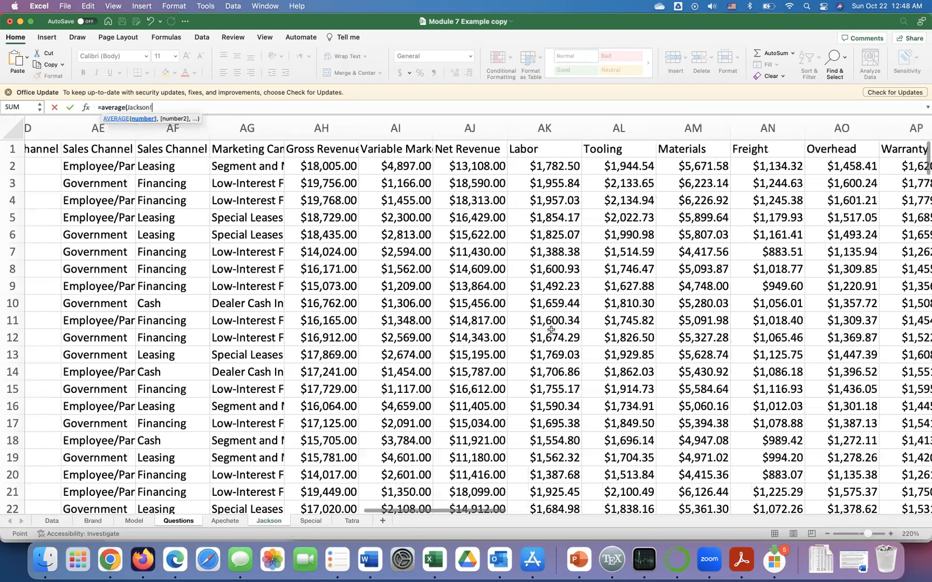
{"action": "scroll", "coordinate": [550, 329], "scroll_direction": "right", "scroll_amount": 5}
{"action": "left_click", "coordinate": [560, 130]}
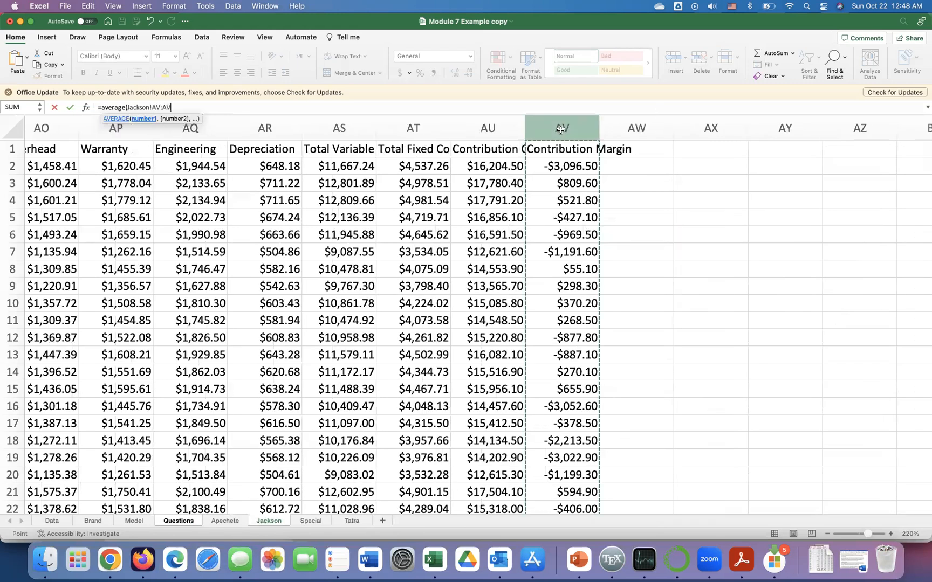
{"action": "type", "text": ")"}
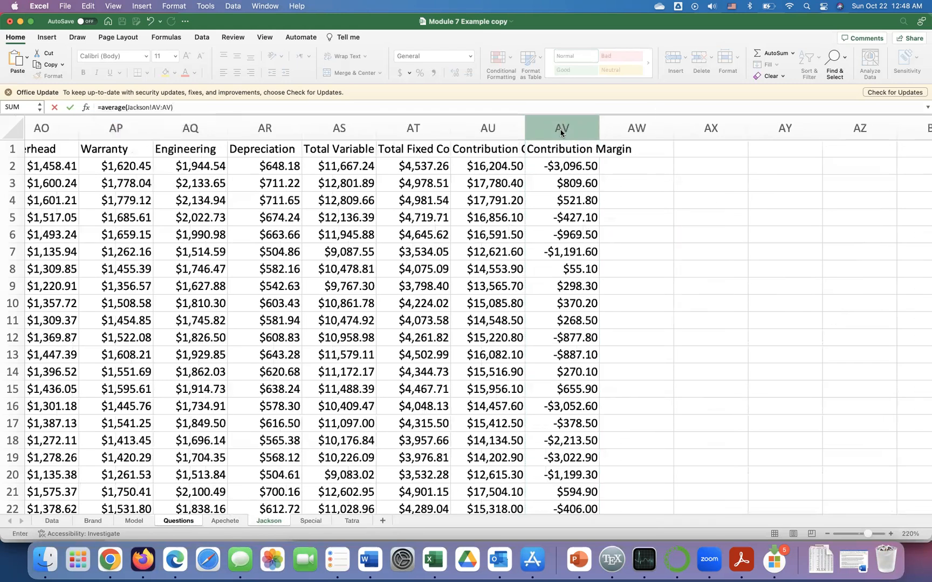
{"action": "key", "text": "Return"}
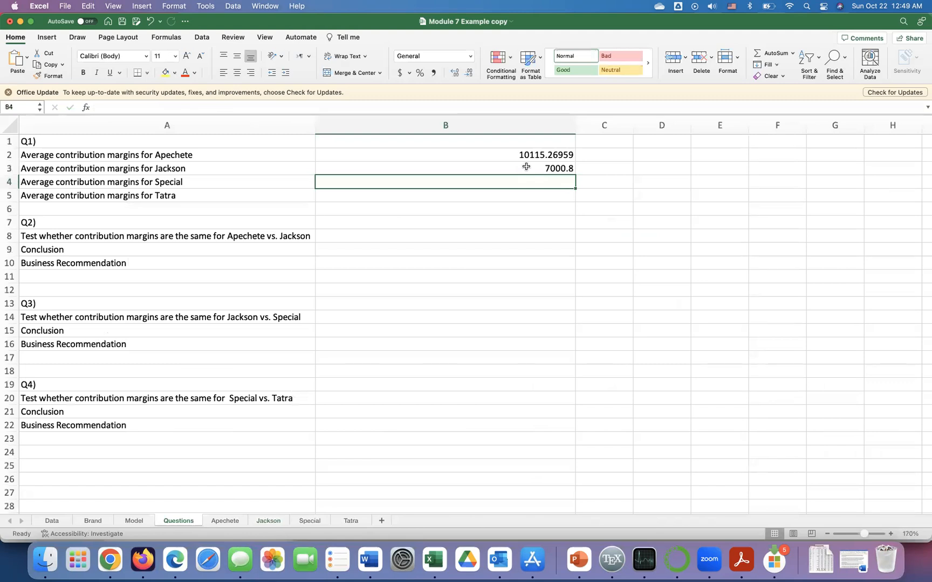
Step: In cell B4 of the Questions sheet, calculate the average of the Special sheet's Contribution Margin column (AV:AV)
{"action": "type", "text": "=average"}
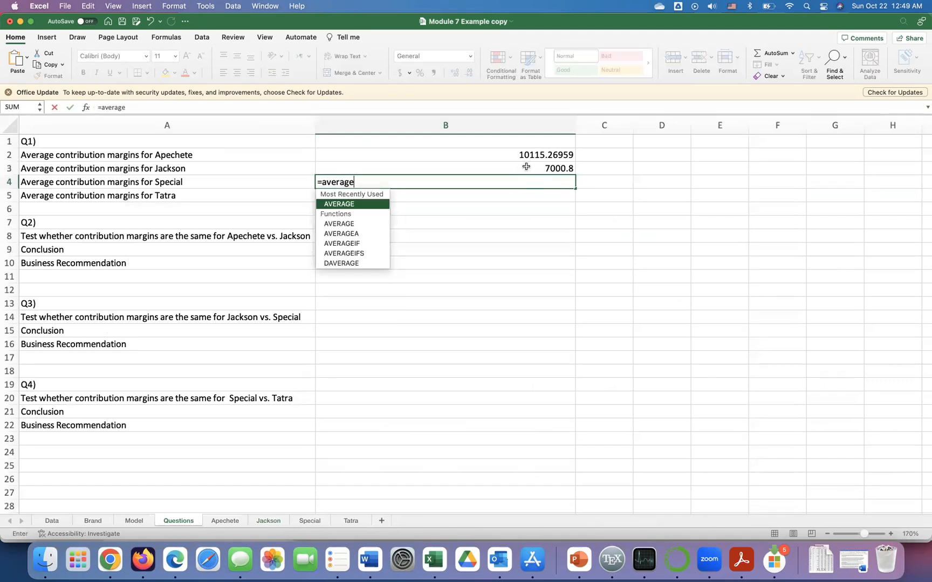
{"action": "type", "text": "("}
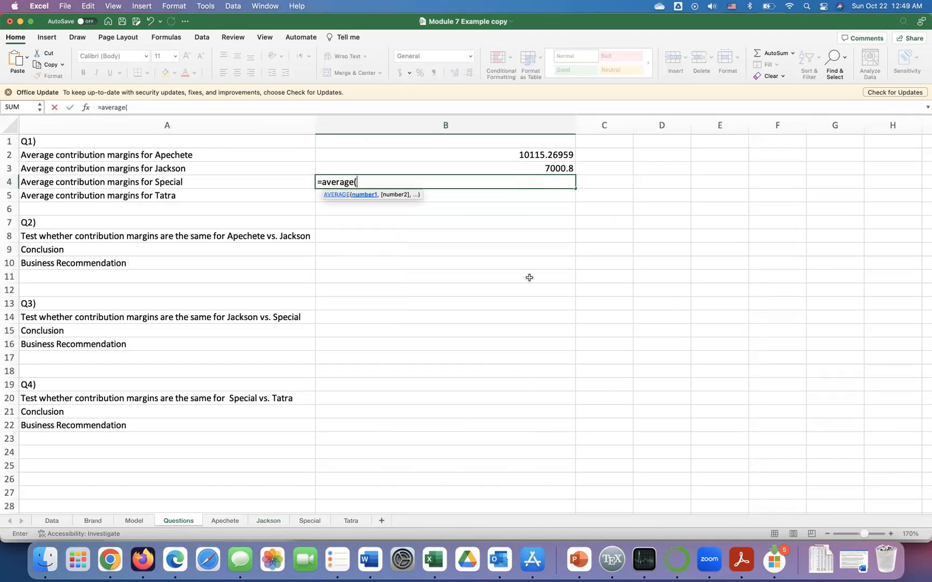
{"action": "left_click", "coordinate": [315, 518]}
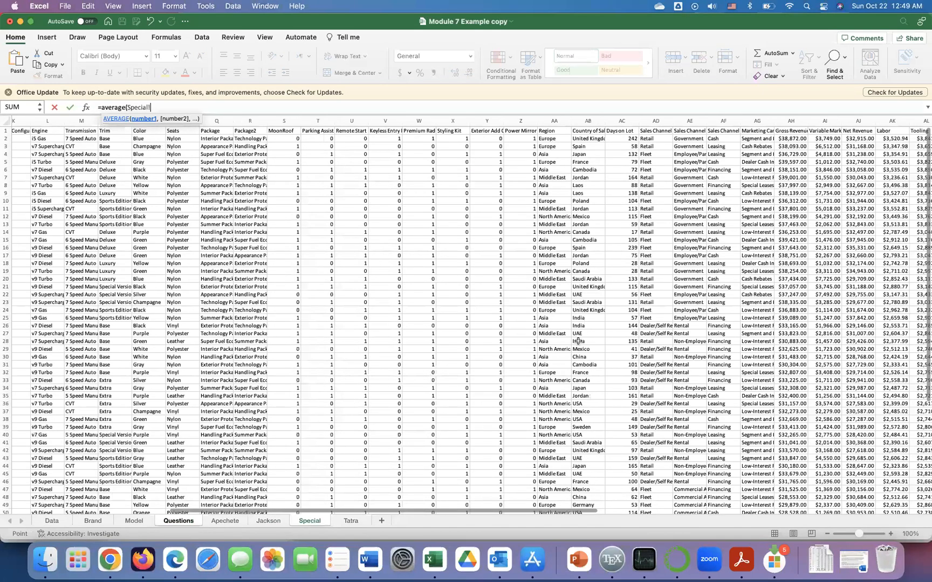
{"action": "scroll", "coordinate": [577, 341], "scroll_direction": "right", "scroll_amount": 10}
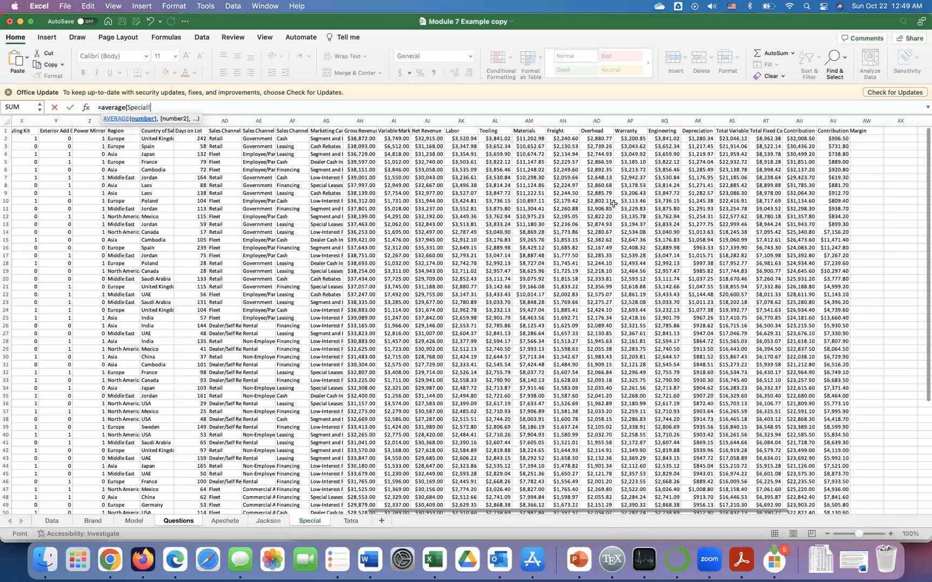
{"action": "left_click", "coordinate": [830, 121]}
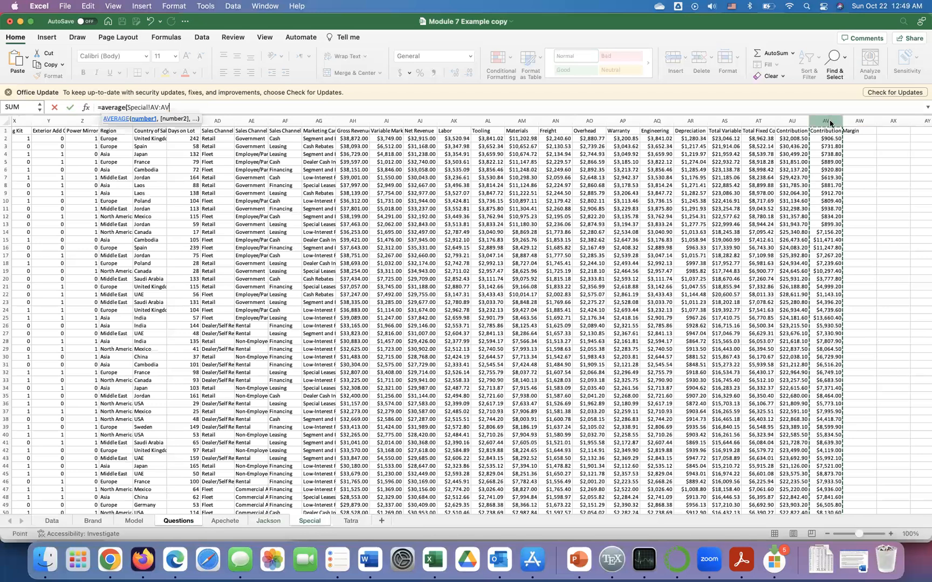
{"action": "key", "text": "Return"}
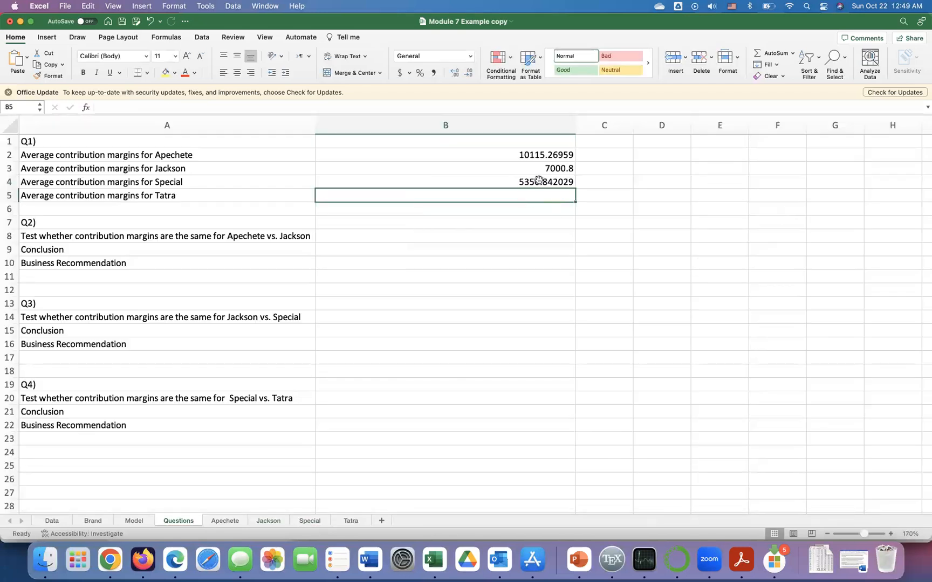
Step: In cell B5 of the Questions sheet, calculate the average of the Tatra sheet's Contribution Margin column (AV:AV)
{"action": "type", "text": "=average"}
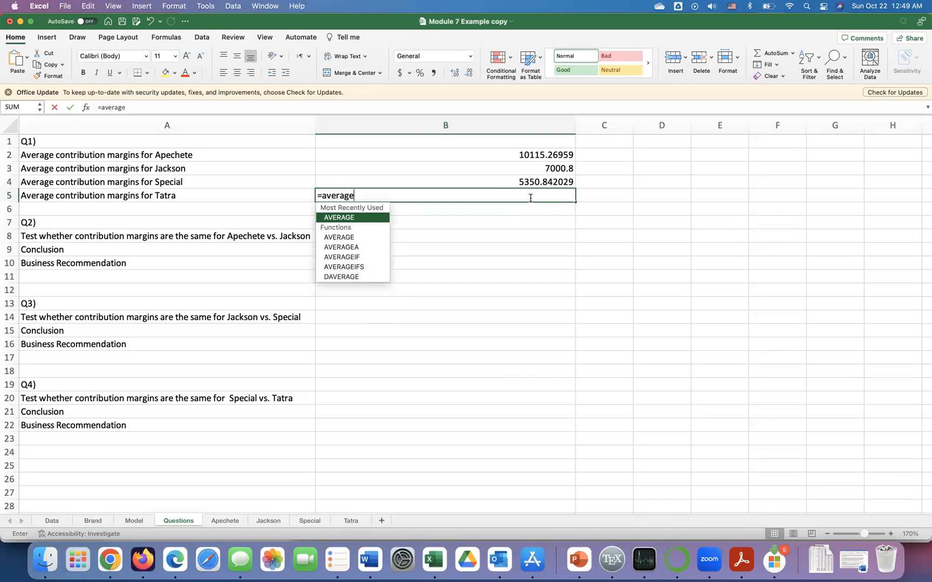
{"action": "type", "text": "("}
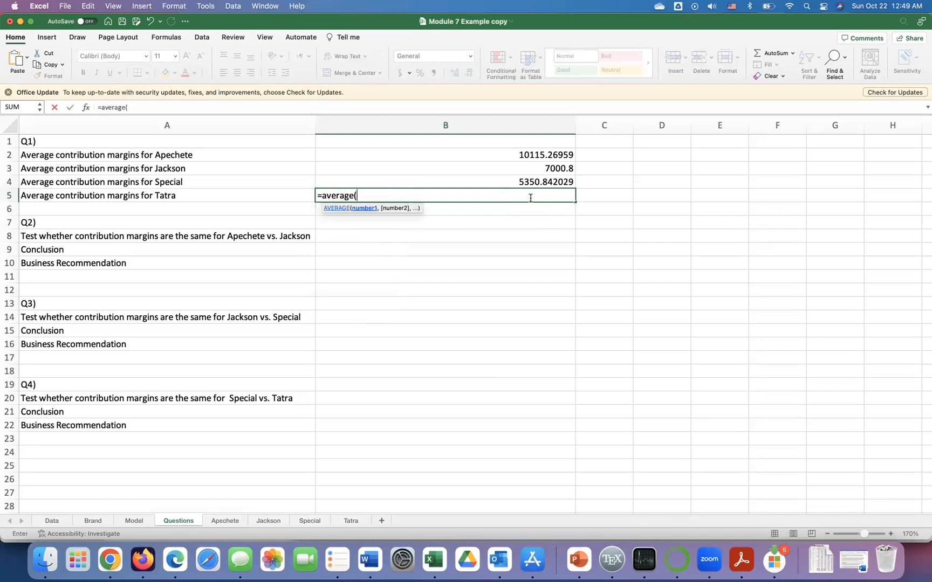
{"action": "left_click", "coordinate": [351, 521]}
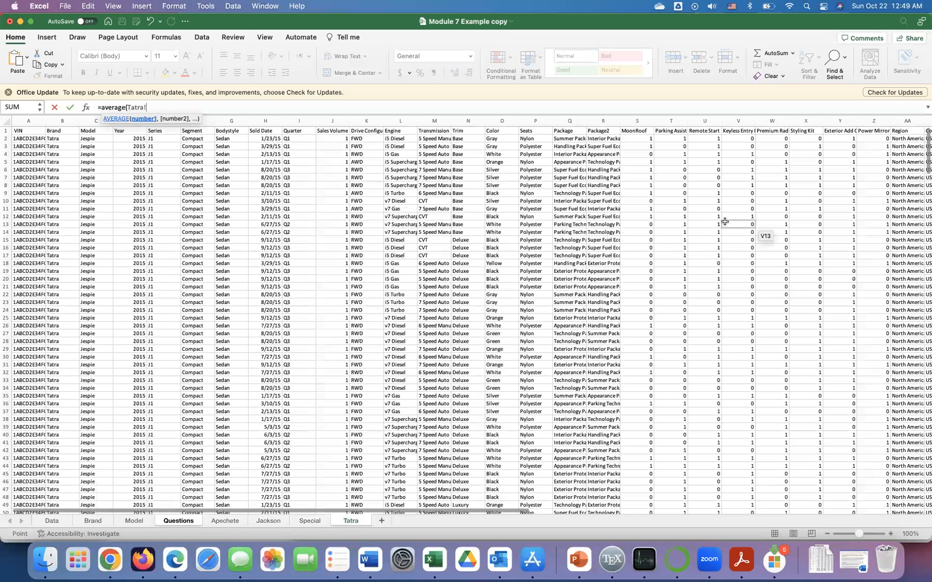
{"action": "scroll", "coordinate": [725, 222], "scroll_direction": "right", "scroll_amount": 3}
{"action": "scroll", "coordinate": [701, 226], "scroll_direction": "right", "scroll_amount": 15}
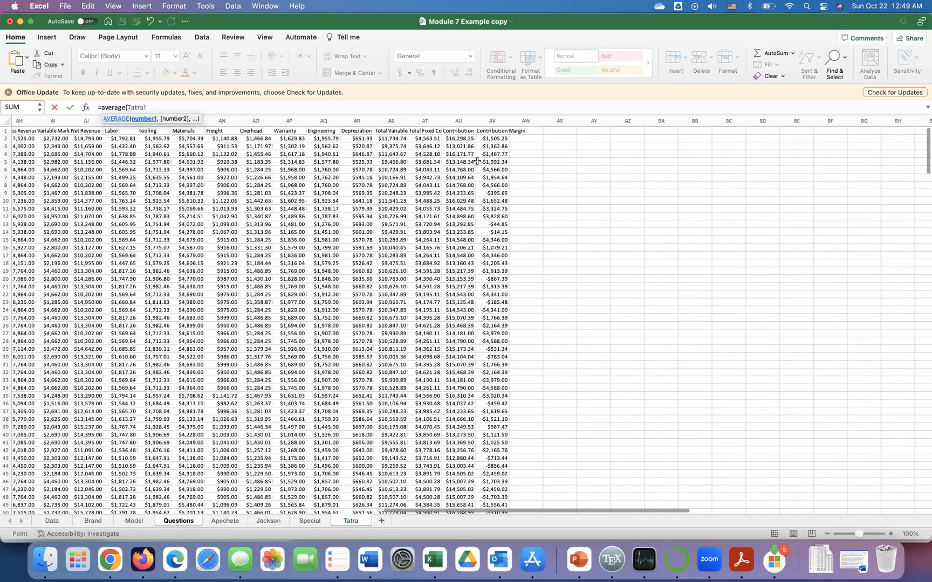
{"action": "left_click", "coordinate": [490, 120]}
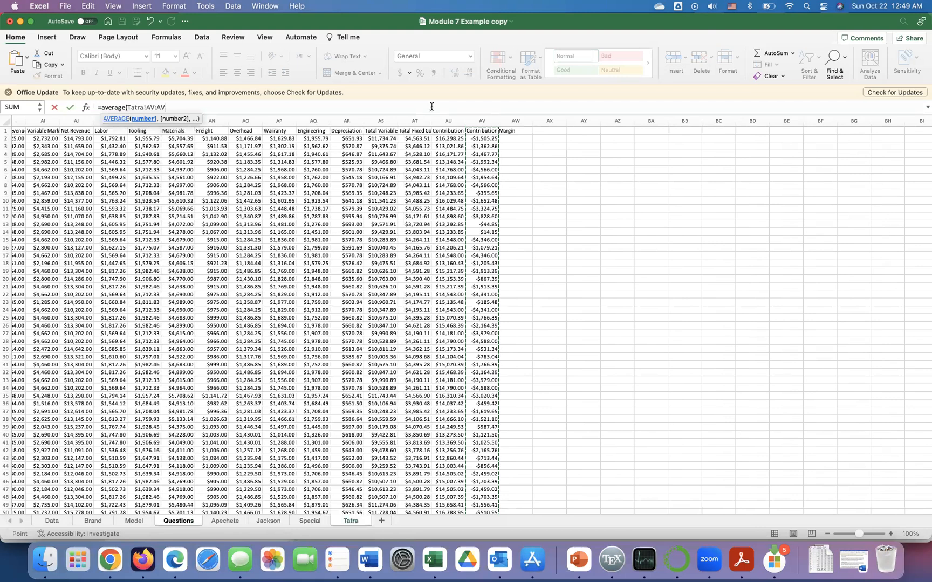
{"action": "key", "text": "Return"}
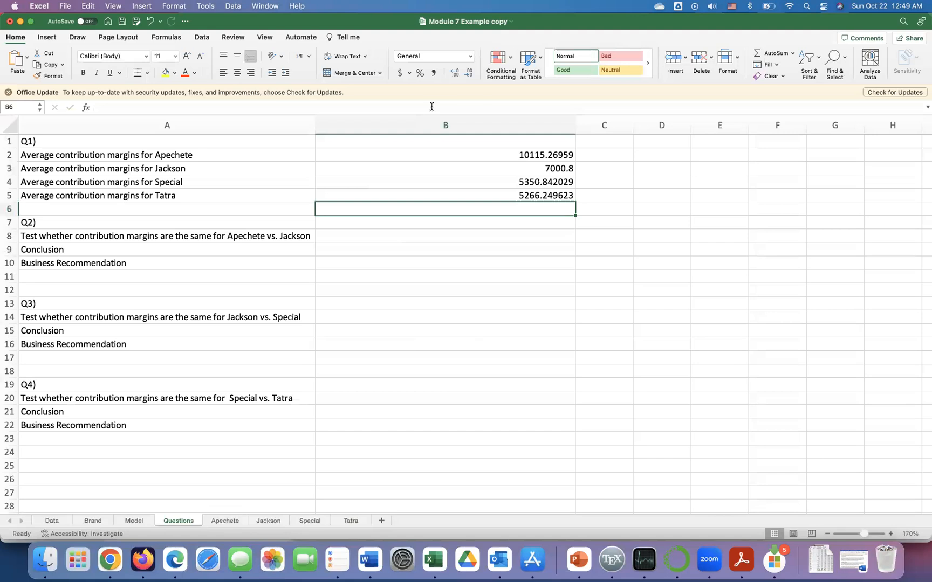
Step: In cell B8, run a two-tailed, equal-variance TTEST (2,2) comparing the Contribution Margin columns (AV:AV) of the Apechete and Jackson sheets
{"action": "left_click", "coordinate": [373, 238]}
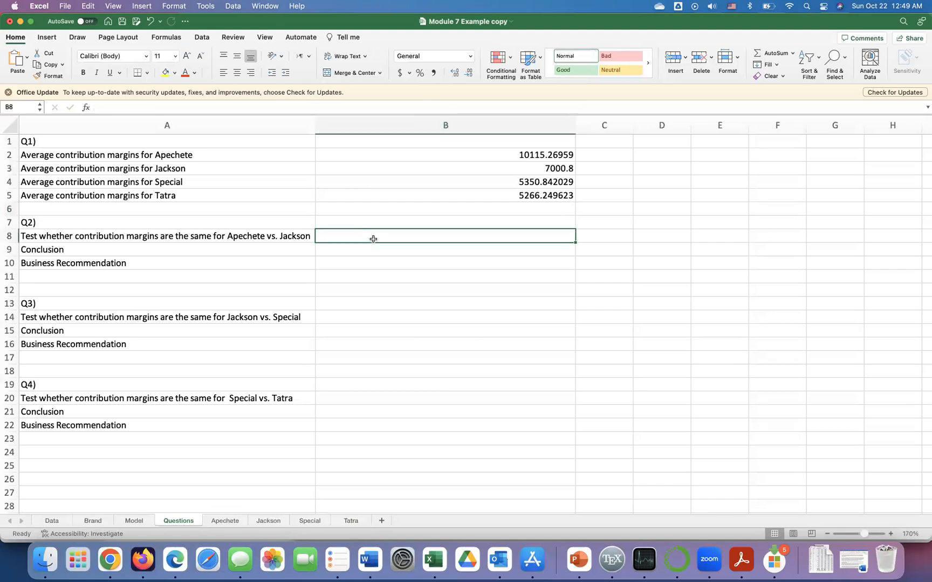
{"action": "type", "text": "="}
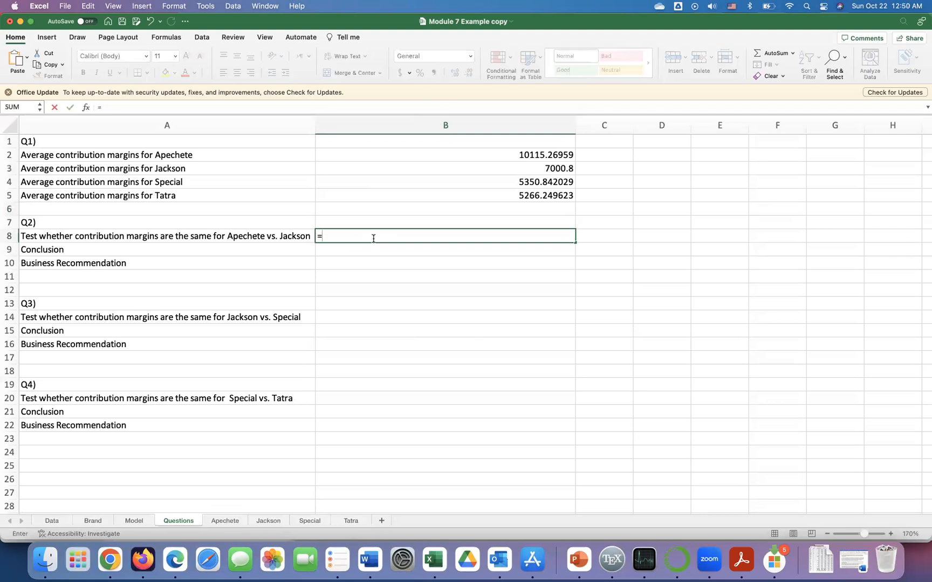
{"action": "type", "text": "TTE"}
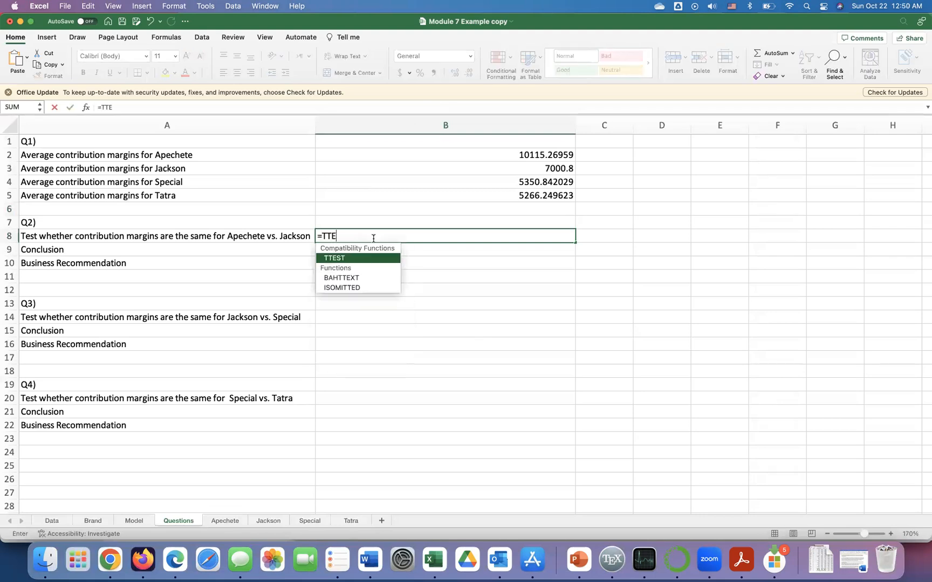
{"action": "type", "text": "ST("}
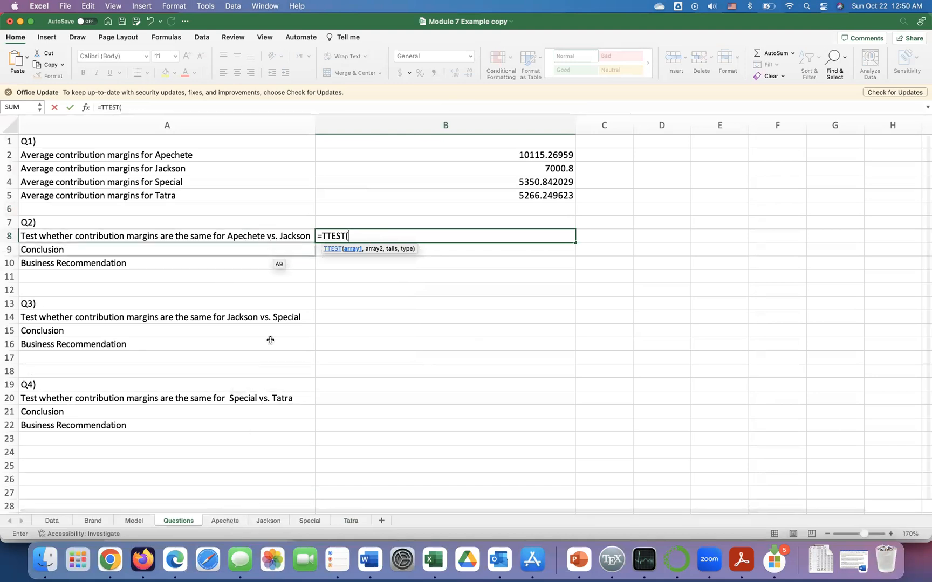
{"action": "left_click", "coordinate": [225, 521]}
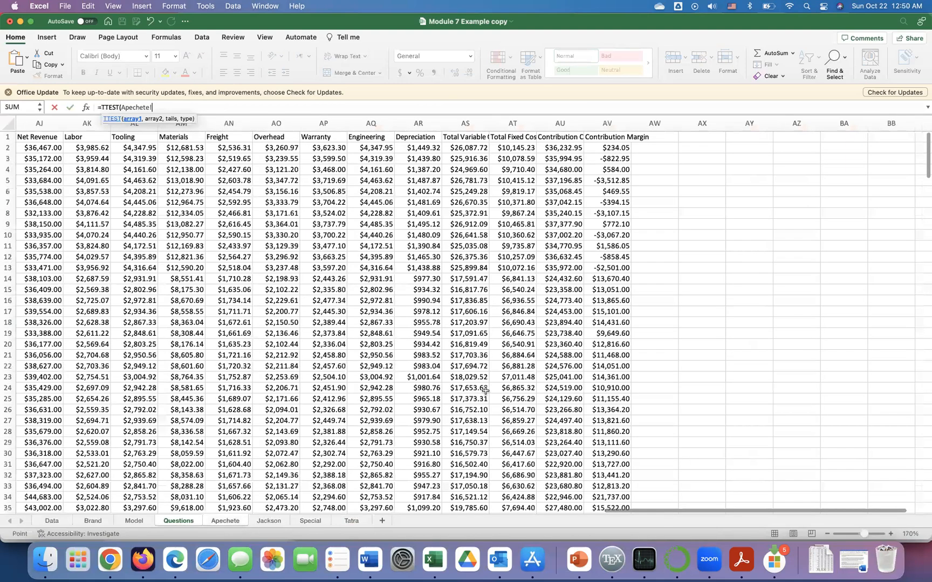
{"action": "left_click", "coordinate": [606, 122]}
{"action": "type", "text": ","}
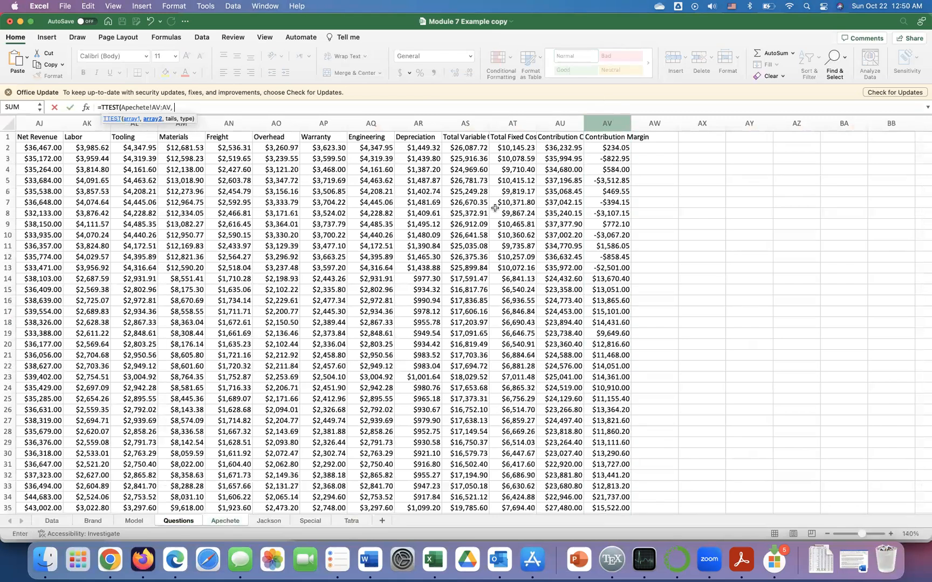
{"action": "left_click", "coordinate": [267, 522]}
{"action": "left_click", "coordinate": [604, 130]}
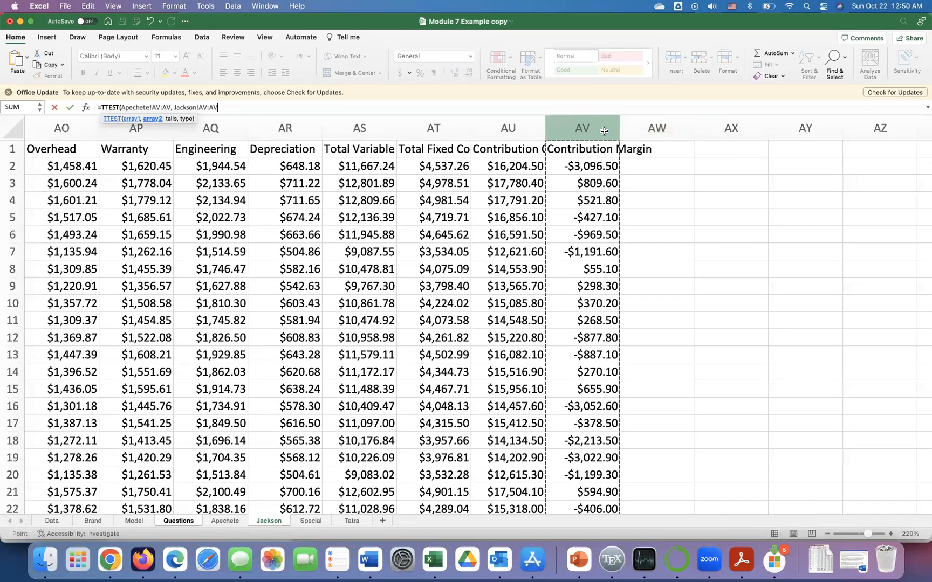
{"action": "type", "text": ", 2"}
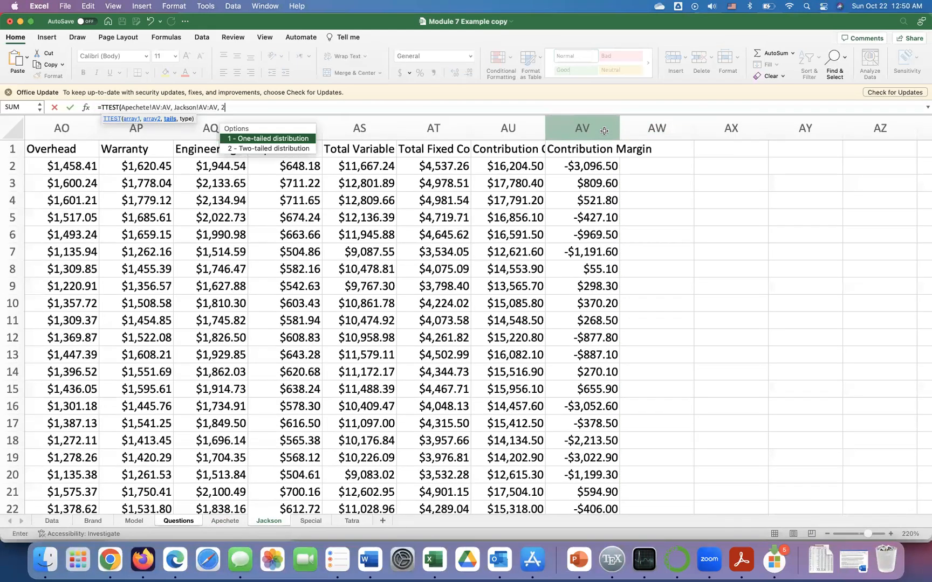
{"action": "type", "text": ",2)"}
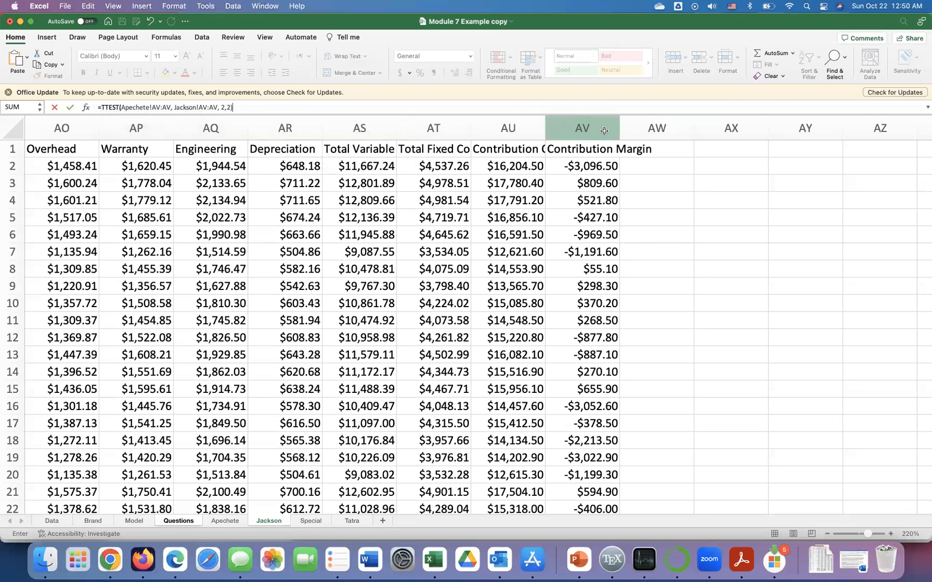
{"action": "key", "text": "Return"}
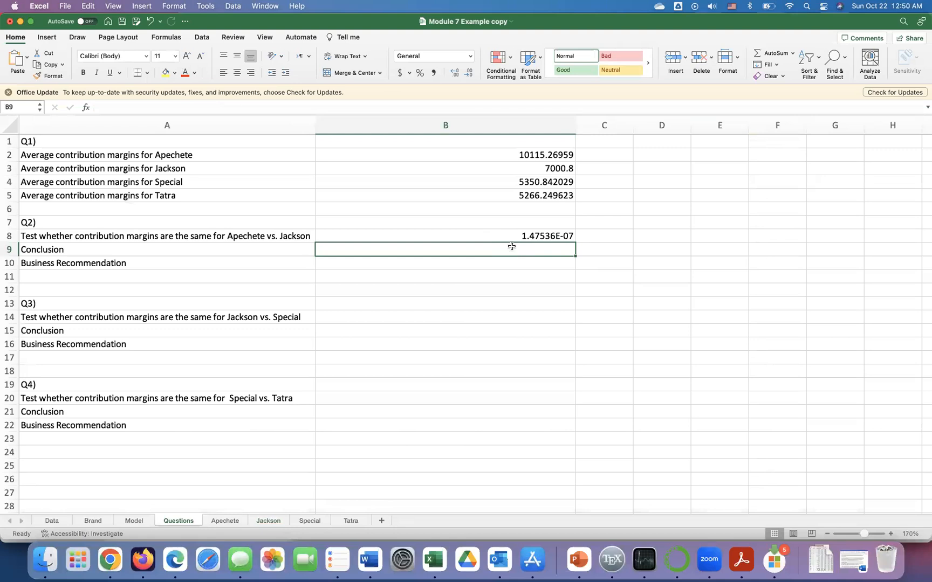
Step: As Q2's conclusion in B9, write "Since p-value < 0.5, we reject H0 which means the average contribution for Apechete and Jackson are statistically different."
{"action": "left_click_drag", "start_coordinate": [534, 155], "coordinate": [555, 168]}
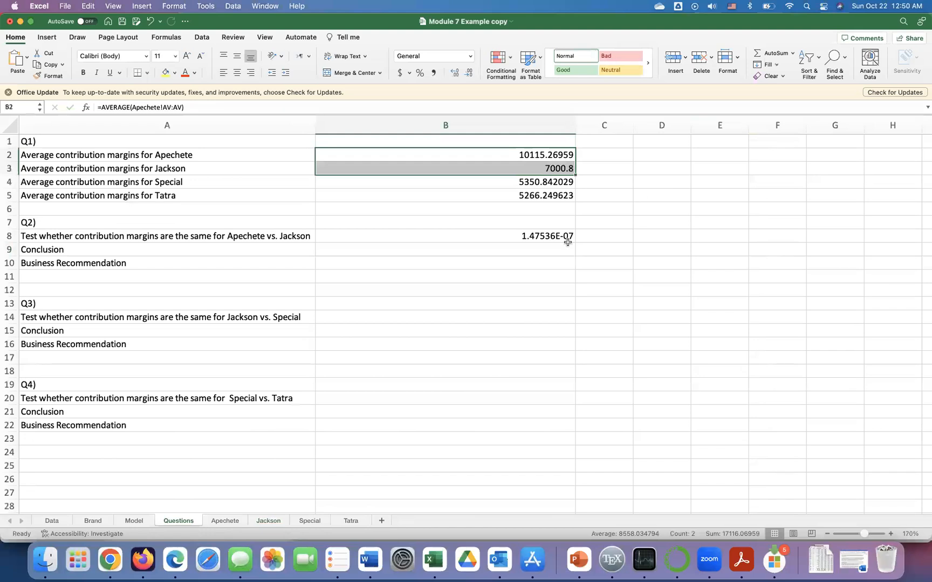
{"action": "left_click", "coordinate": [400, 251]}
{"action": "type", "text": "Since p-val"}
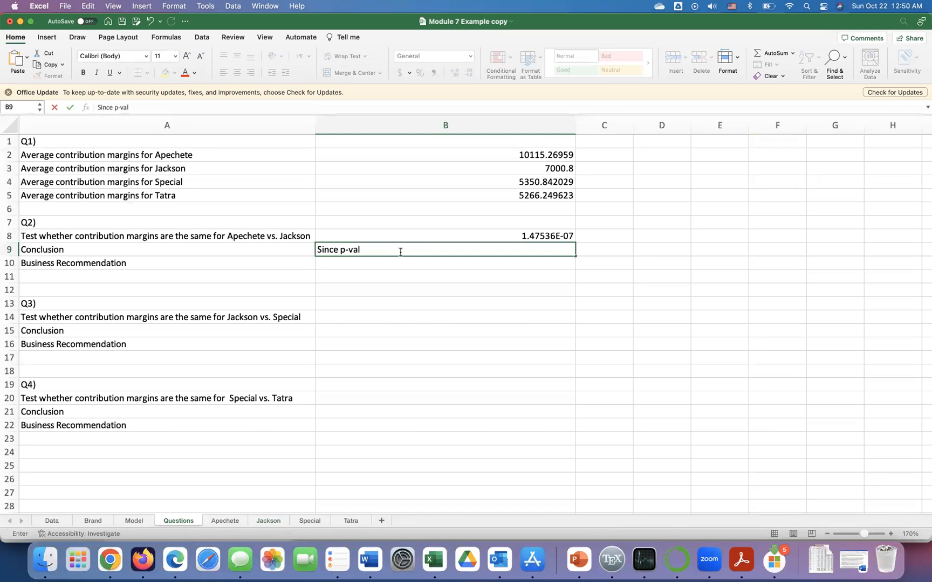
{"action": "type", "text": "ue < 0.5, we reject H0"}
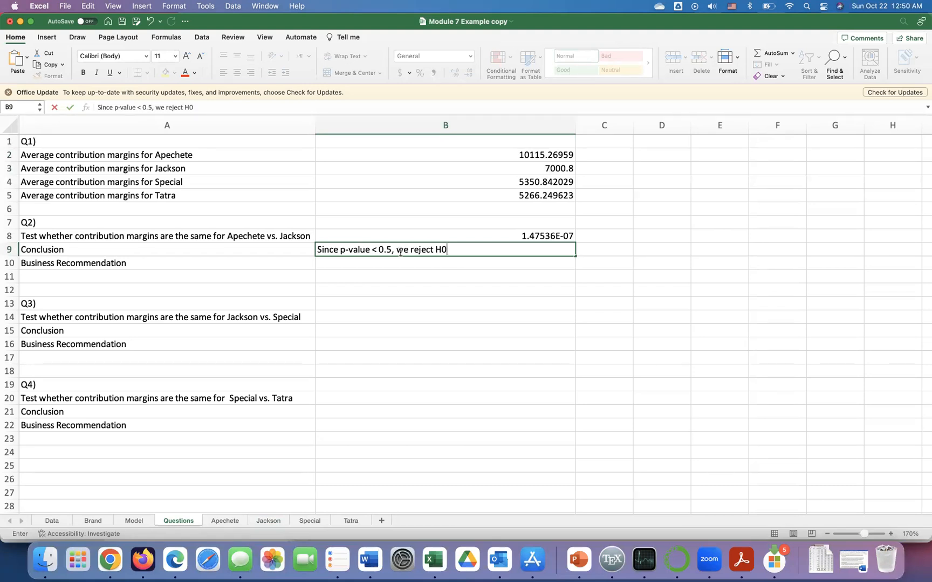
{"action": "type", "text": "."}
{"action": "key", "text": "BackSpace"}
{"action": "type", "text": "which means "}
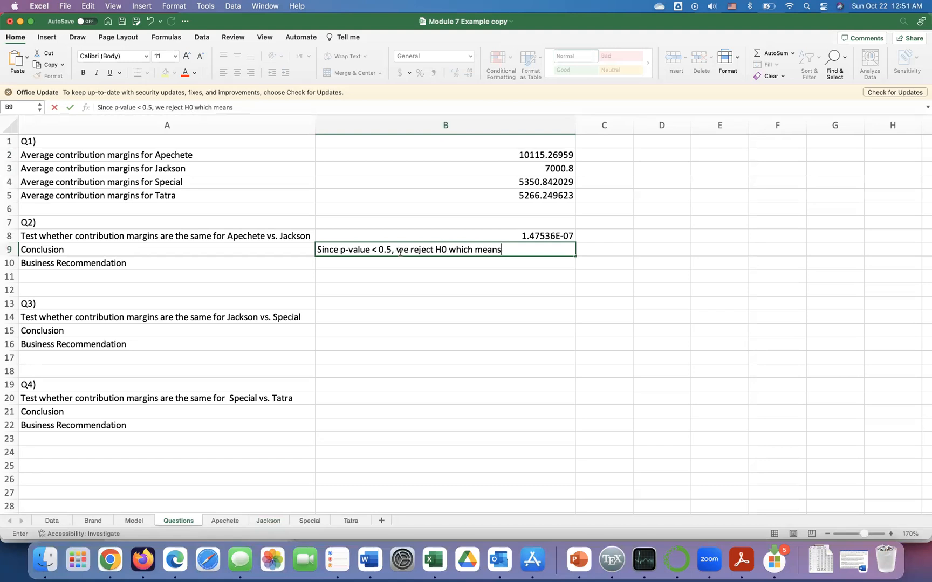
{"action": "type", "text": "the average contri"}
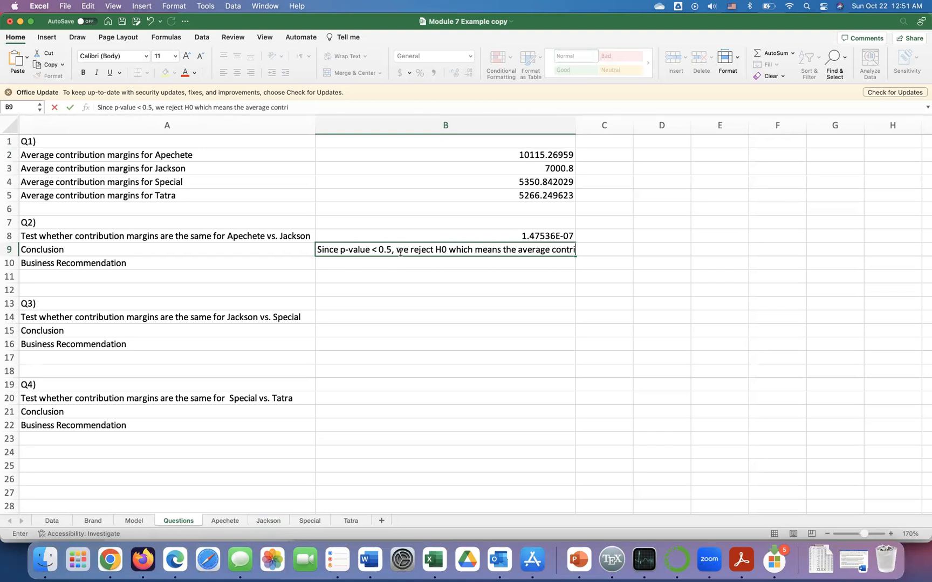
{"action": "type", "text": "bution for Apec"}
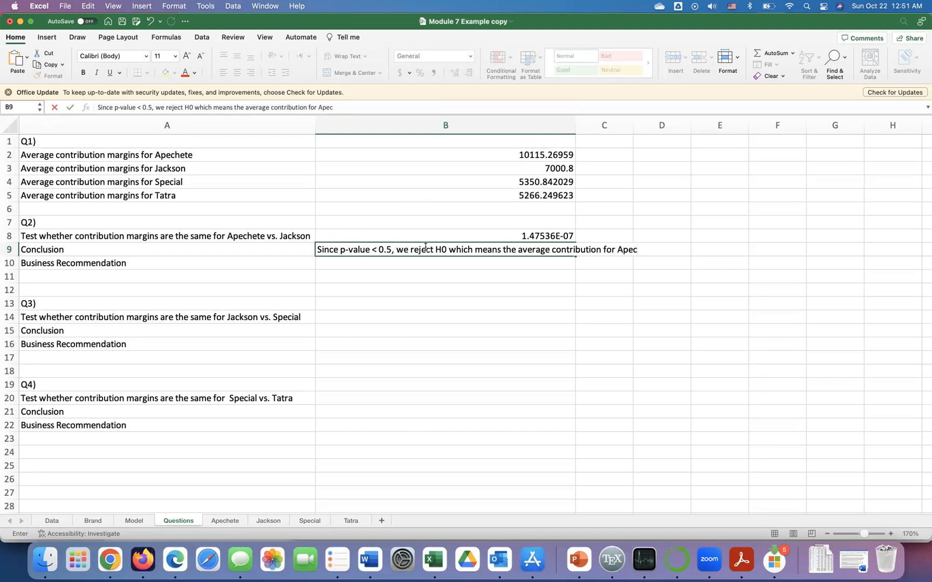
{"action": "type", "text": "hete and Jackson"}
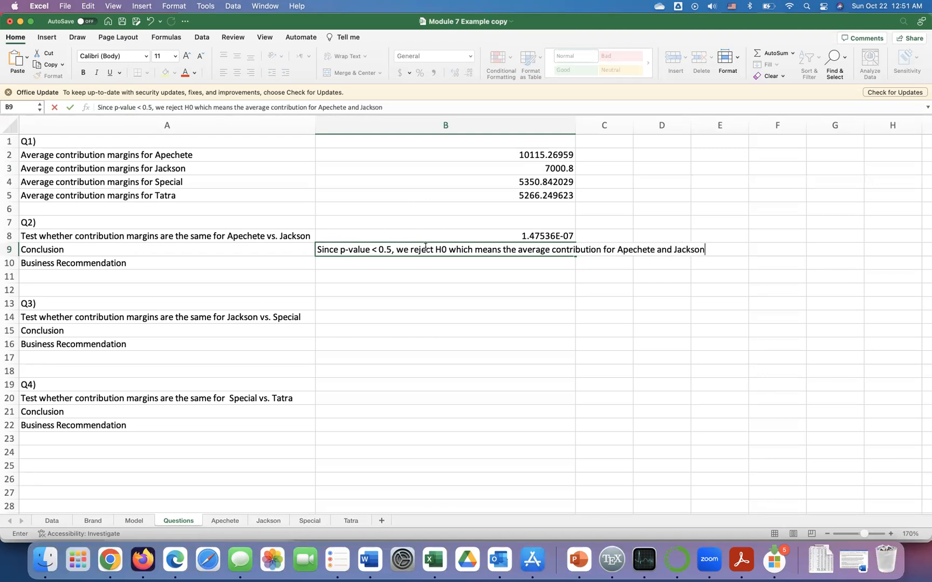
{"action": "type", "text": " are statistically different."}
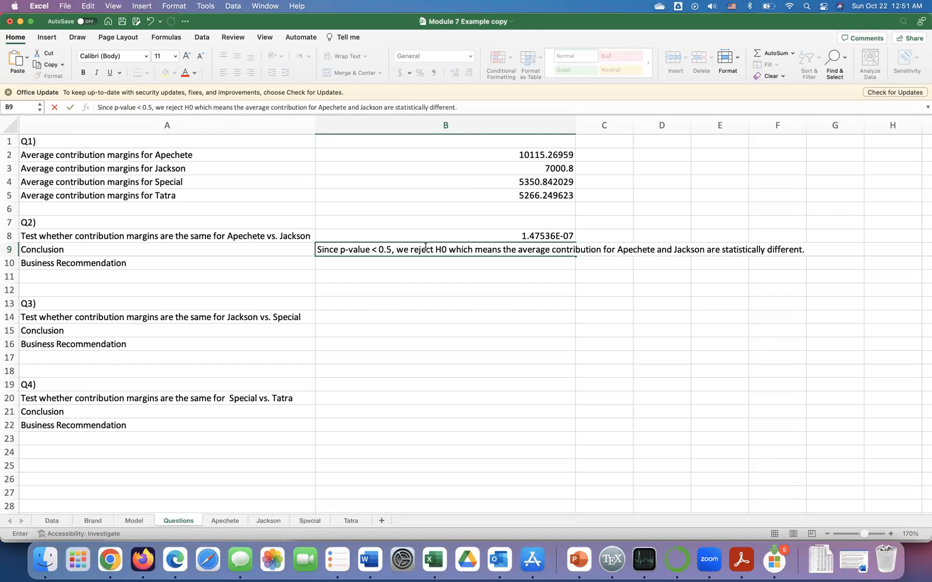
{"action": "key", "text": "Return"}
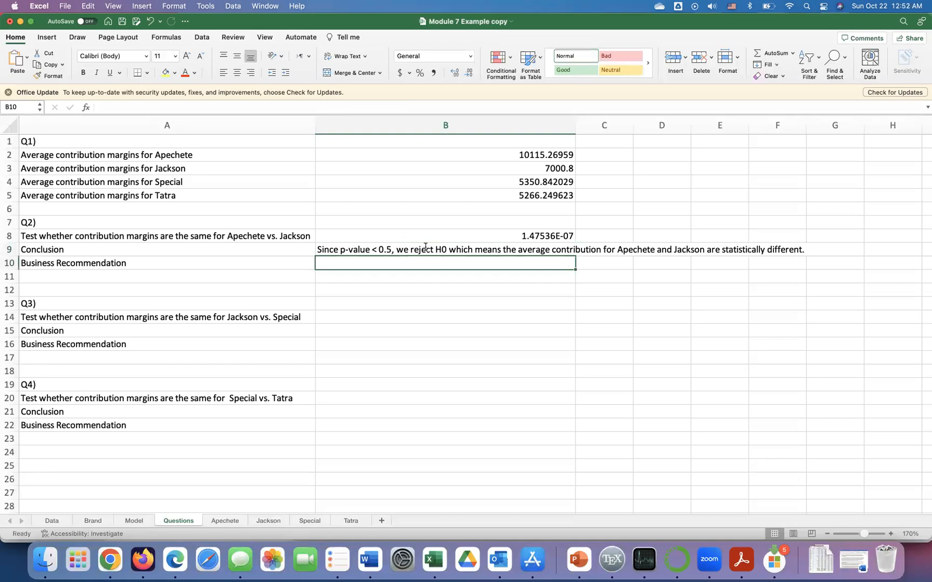
Step: Enter the Q2 business recommendation in B10: "Maybe the company can make more Apechete and less Jackson"
{"action": "type", "text": "Maybe "}
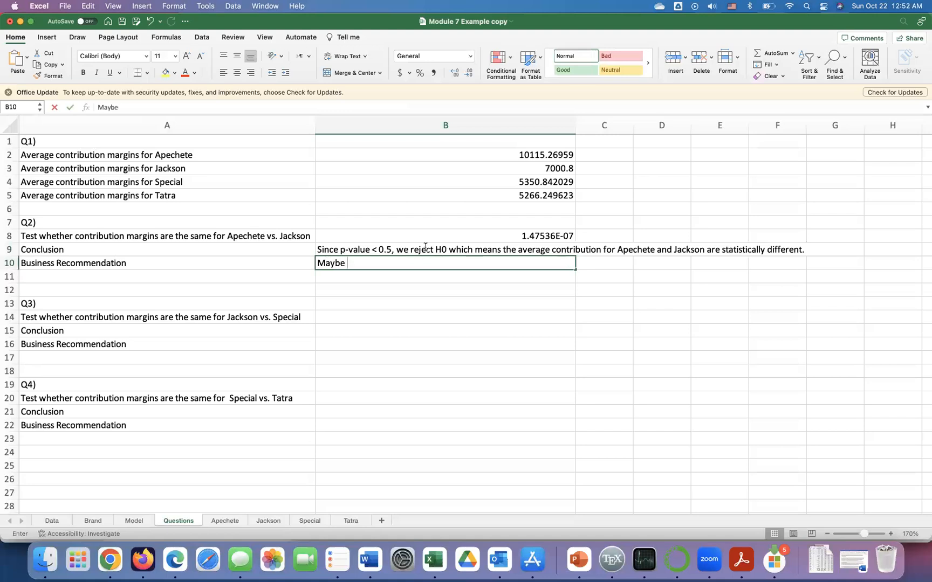
{"action": "type", "text": "the comp"}
{"action": "type", "text": "any can make more "}
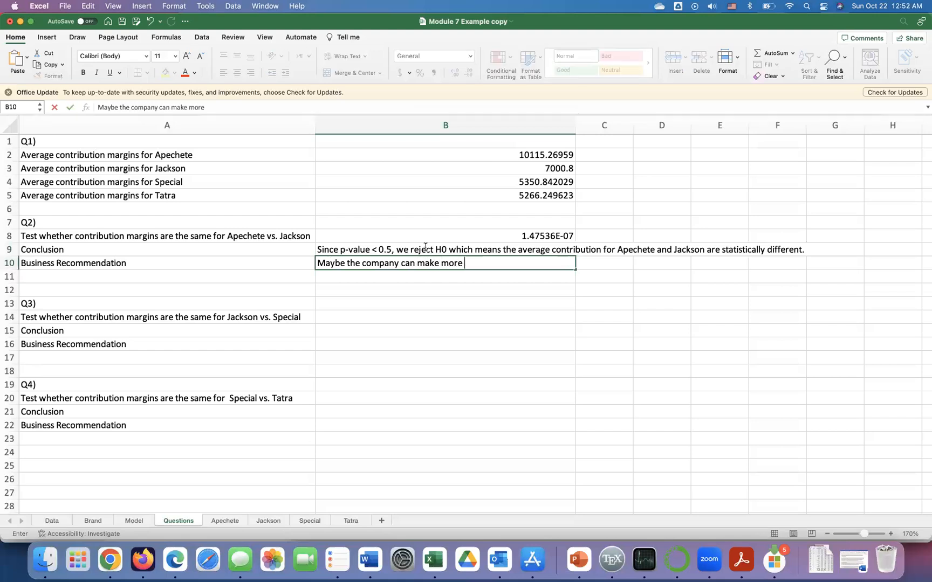
{"action": "type", "text": "Apechete than J"}
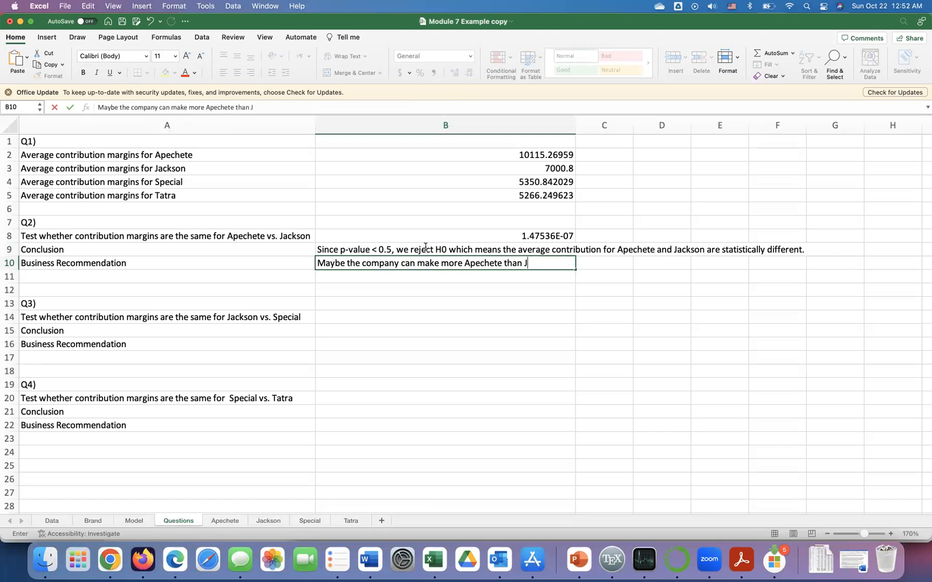
{"action": "type", "text": "ackson"}
{"action": "double_click", "coordinate": [512, 263]}
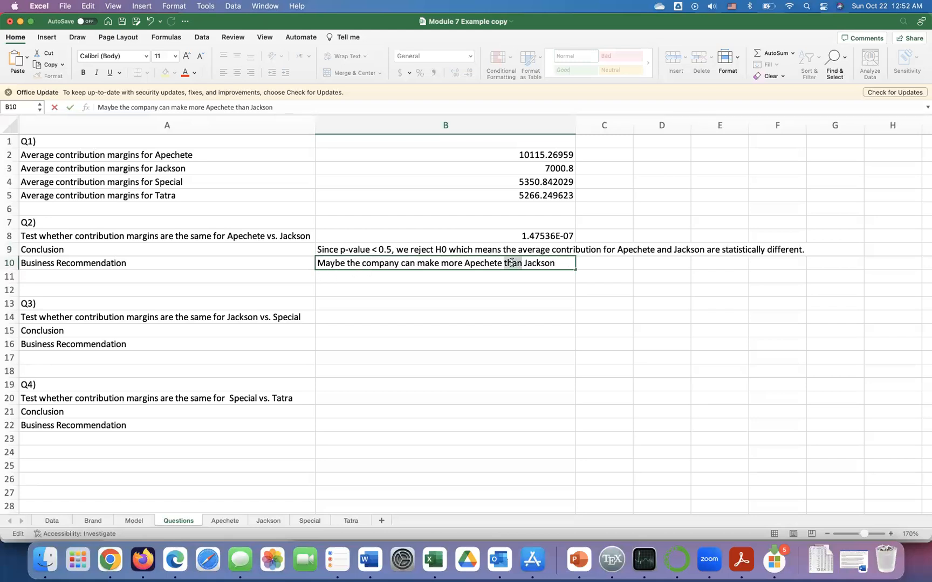
{"action": "type", "text": "and less"}
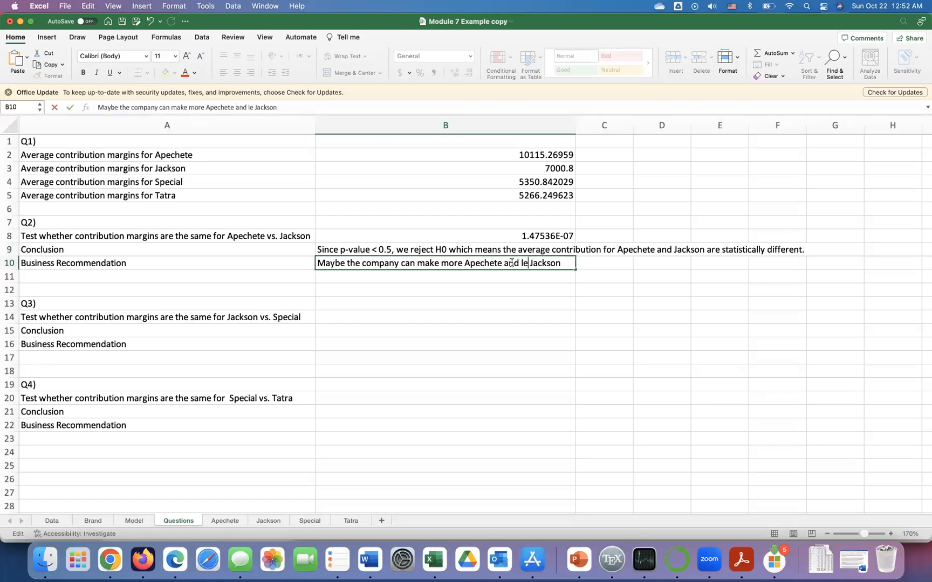
{"action": "key", "text": "Return"}
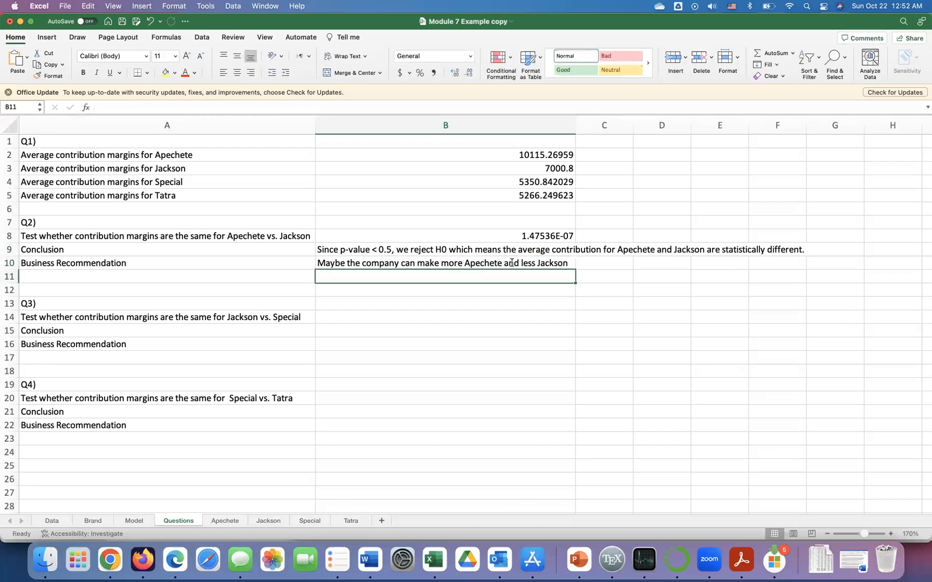
Step: In cell B14, run a two-tailed, equal-variance TTEST (2,2) comparing the Contribution Margin columns (AV:AV) of the Jackson and Special sheets
{"action": "key", "text": "Down"}
{"action": "key", "text": "Down"}
{"action": "key", "text": "Down"}
{"action": "type", "text": "=TTEST("}
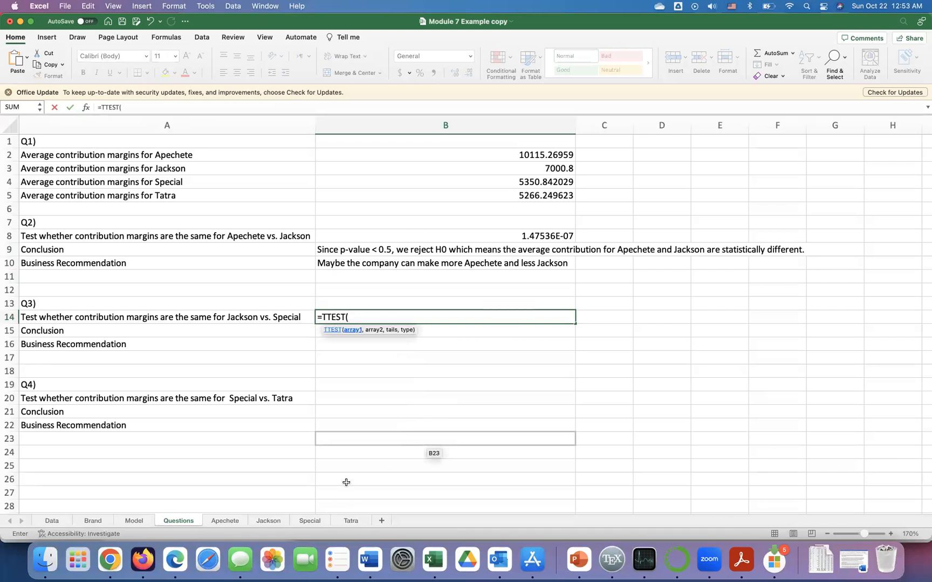
{"action": "left_click", "coordinate": [268, 520]}
{"action": "left_click", "coordinate": [584, 128]}
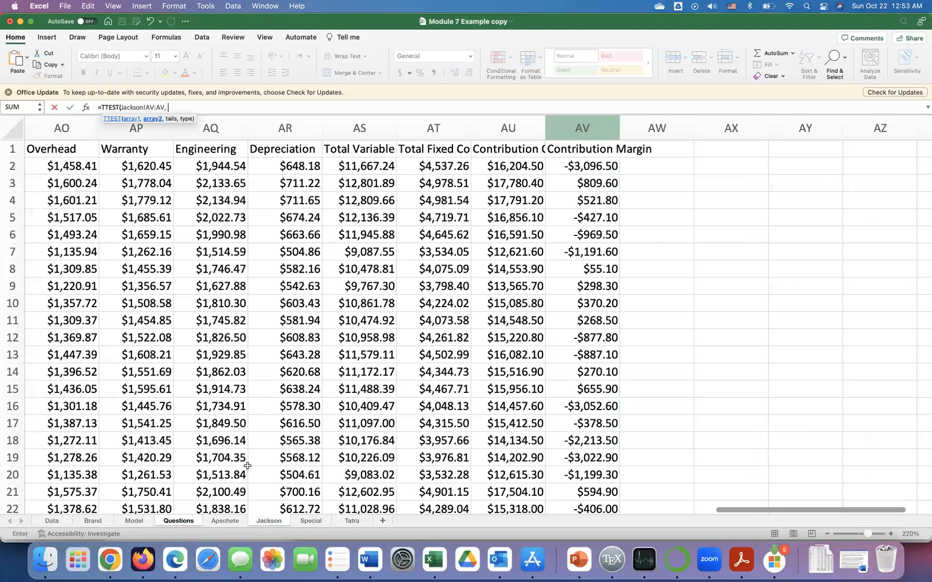
{"action": "type", "text": ","}
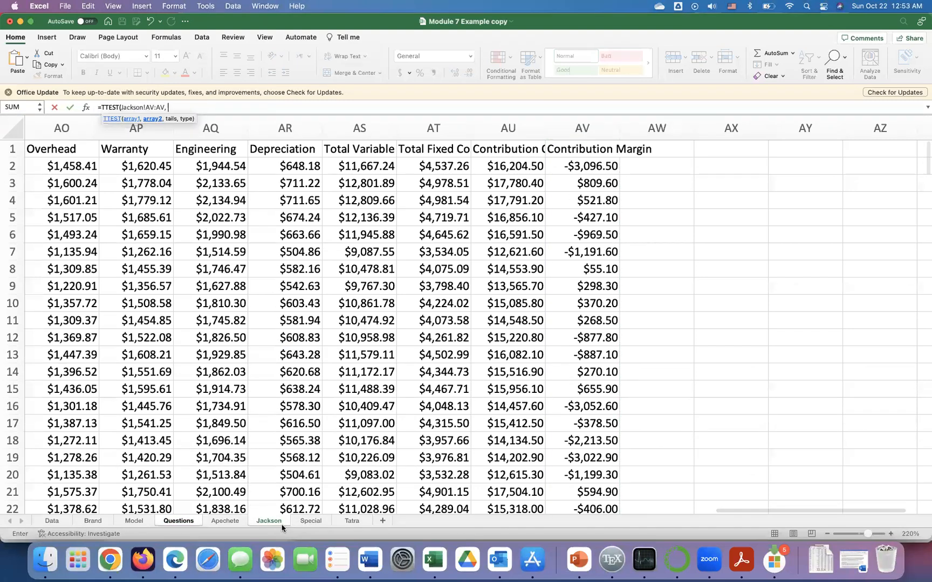
{"action": "left_click", "coordinate": [317, 521]}
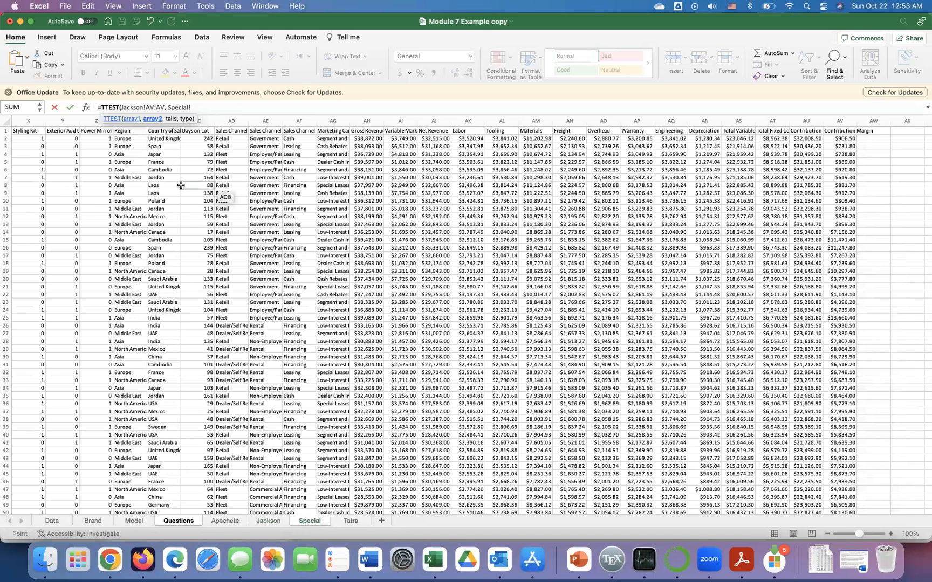
{"action": "left_click", "coordinate": [841, 121]}
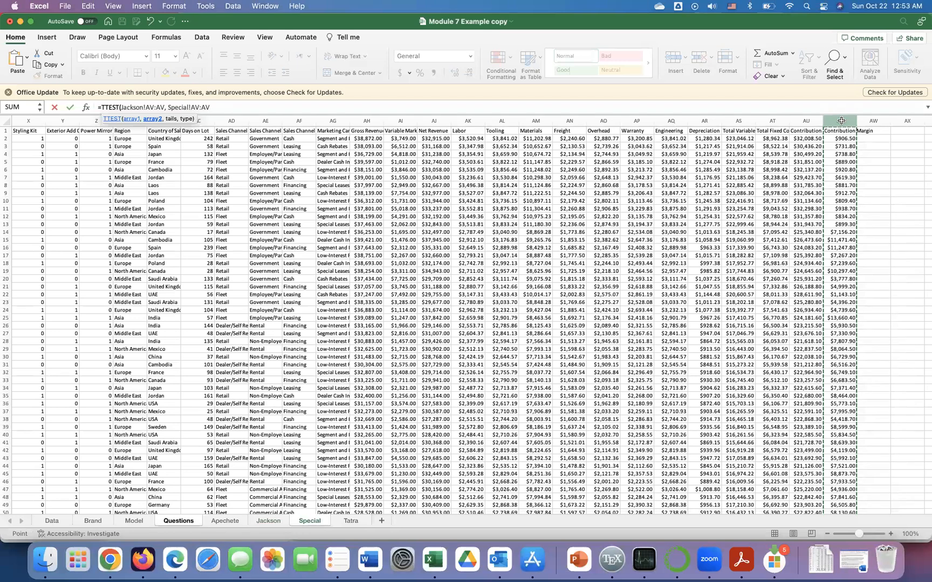
{"action": "type", "text": ", "}
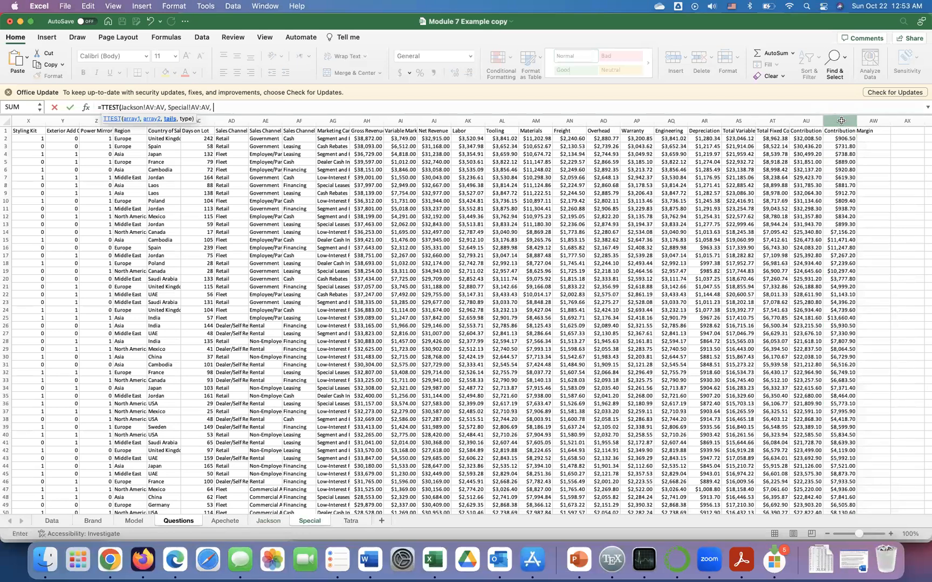
{"action": "type", "text": "2,2"}
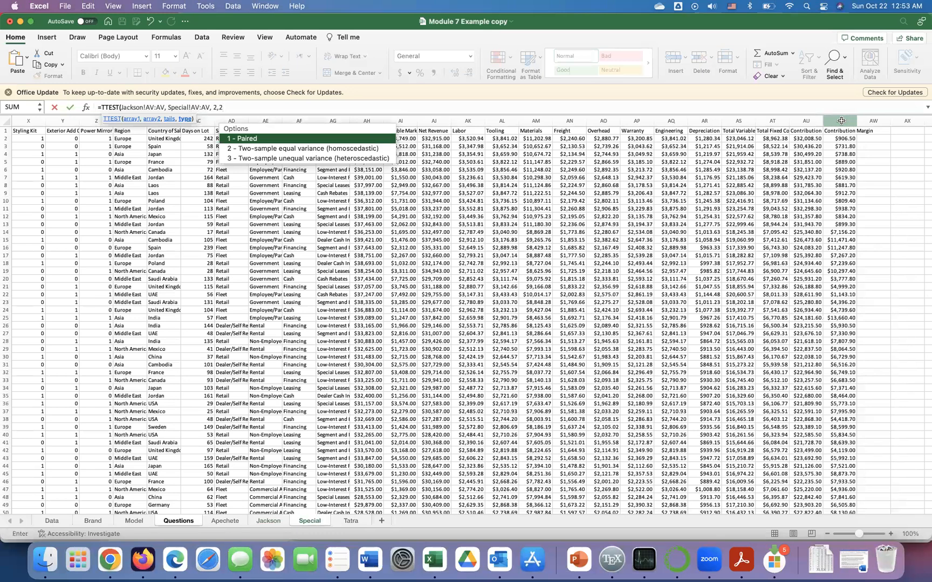
{"action": "key", "text": "Return"}
{"action": "double_click", "coordinate": [529, 319]}
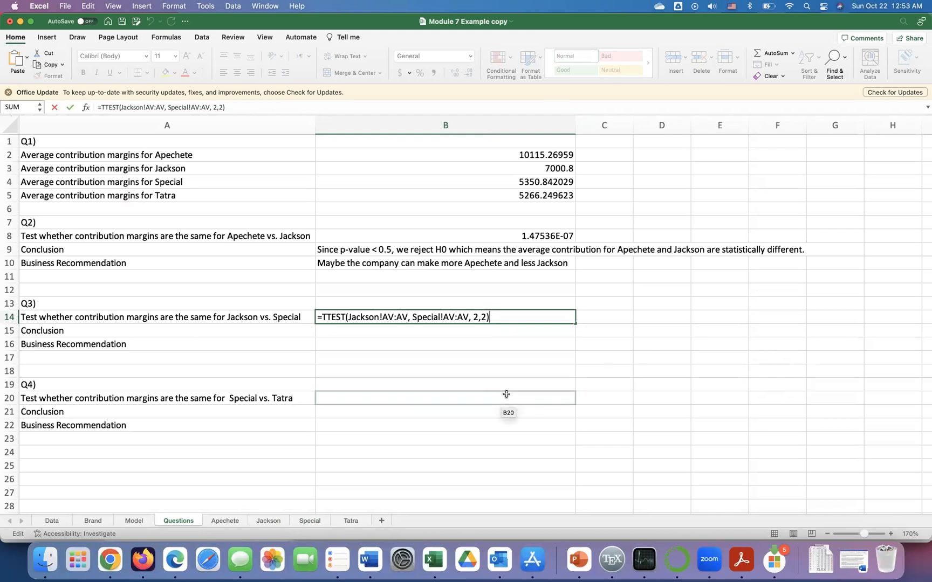
{"action": "key", "text": "Return"}
Step: As Q3's conclusion in B15, write "Since p-value > 0.05, we retain H0, the average contribution margin of special and Jackson are NOT statistically different"
{"action": "type", "text": "Sin"}
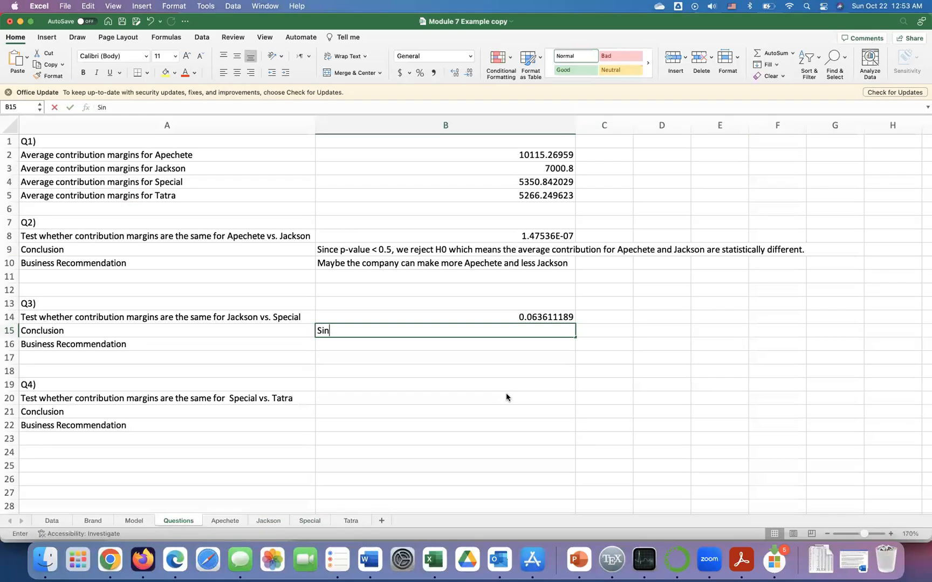
{"action": "type", "text": "ce p-"}
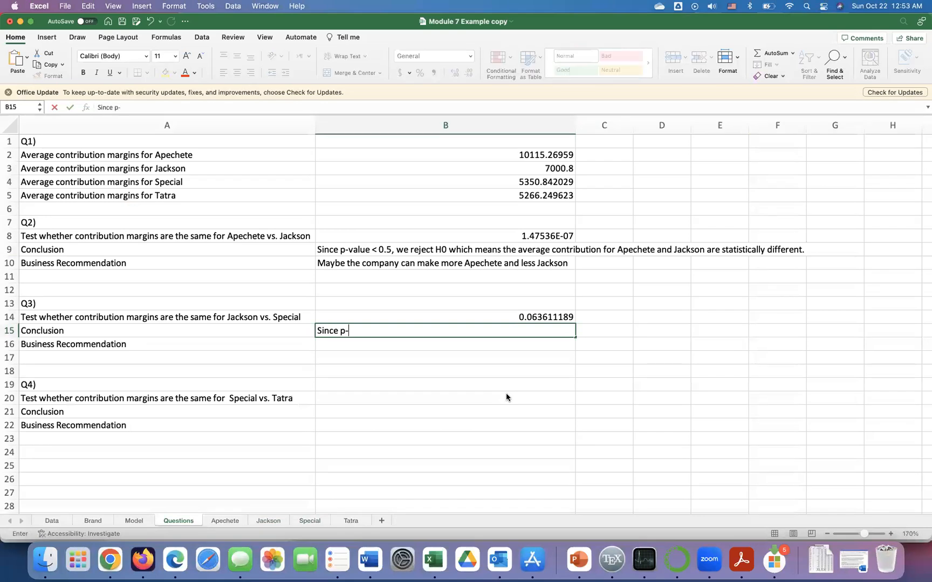
{"action": "type", "text": "value "}
{"action": "type", "text": "< 0."}
{"action": "type", "text": "05"}
{"action": "key", "text": "BackSpace"}
{"action": "key", "text": "BackSpace"}
{"action": "key", "text": "BackSpace"}
{"action": "key", "text": "BackSpace"}
{"action": "key", "text": "BackSpace"}
{"action": "key", "text": "BackSpace"}
{"action": "type", "text": "> o,o"}
{"action": "key", "text": "BackSpace"}
{"action": "key", "text": "BackSpace"}
{"action": "key", "text": "BackSpace"}
{"action": "type", "text": "0.05, er"}
{"action": "key", "text": "BackSpace"}
{"action": "key", "text": "BackSpace"}
{"action": "type", "text": "we "}
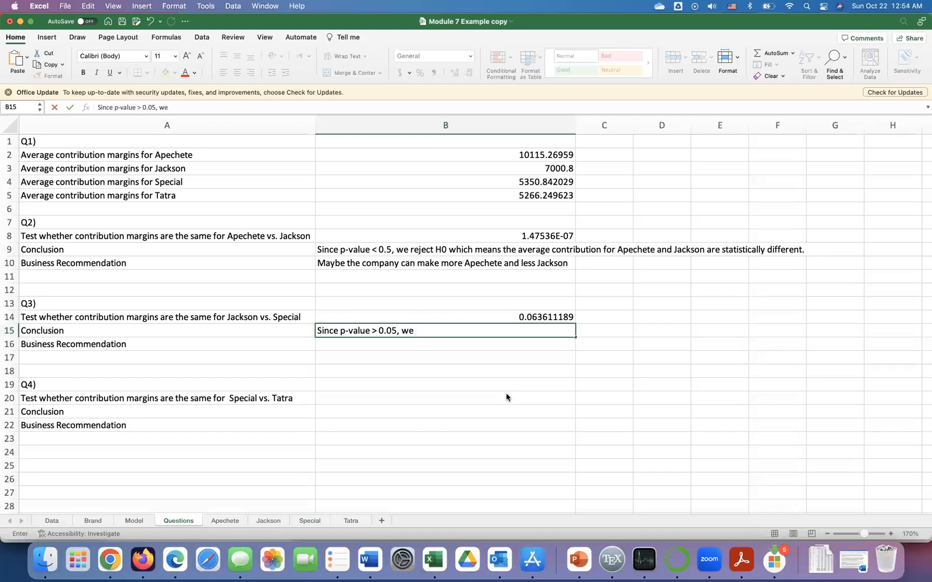
{"action": "type", "text": "retain H0, ther"}
{"action": "key", "text": "BackSpace"}
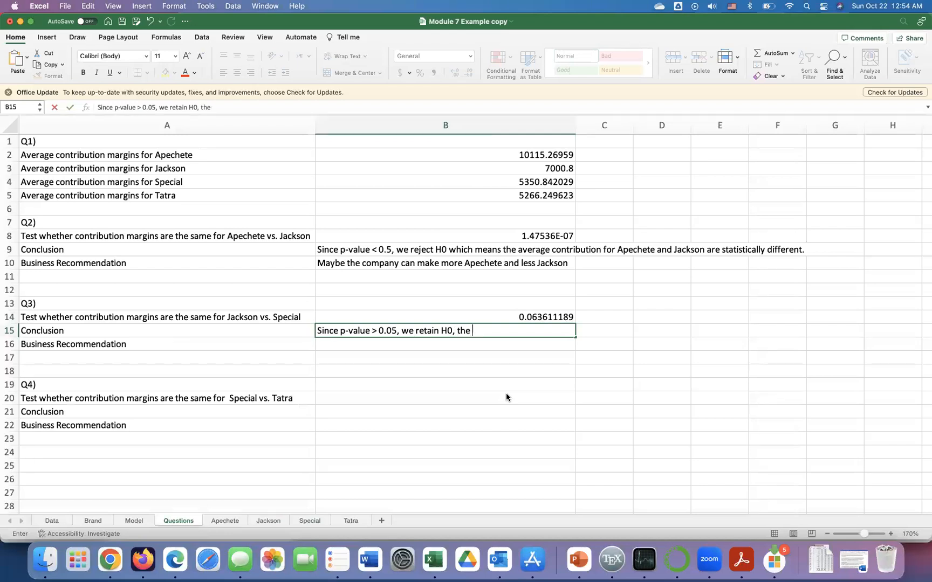
{"action": "type", "text": "average contribut"}
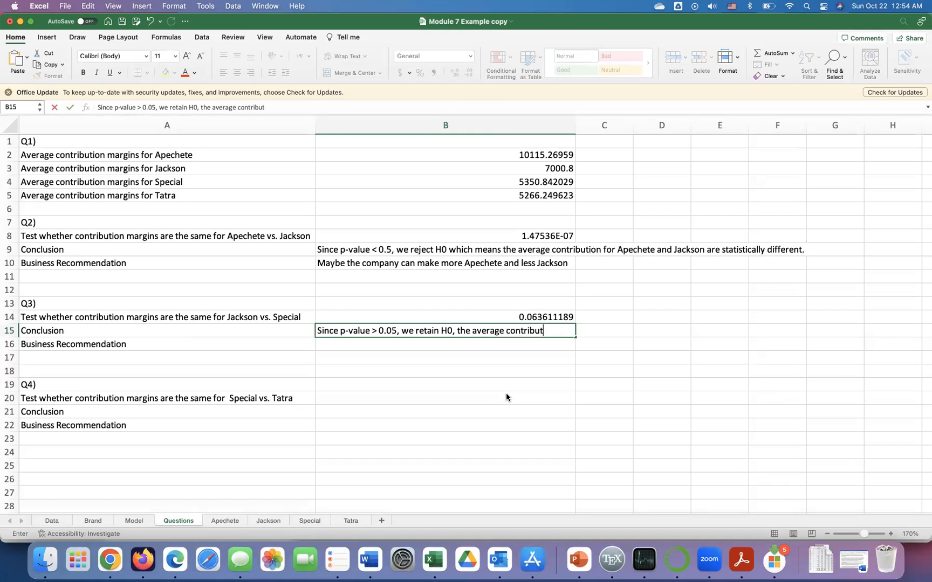
{"action": "type", "text": "ion margin"}
{"action": "type", "text": " of "}
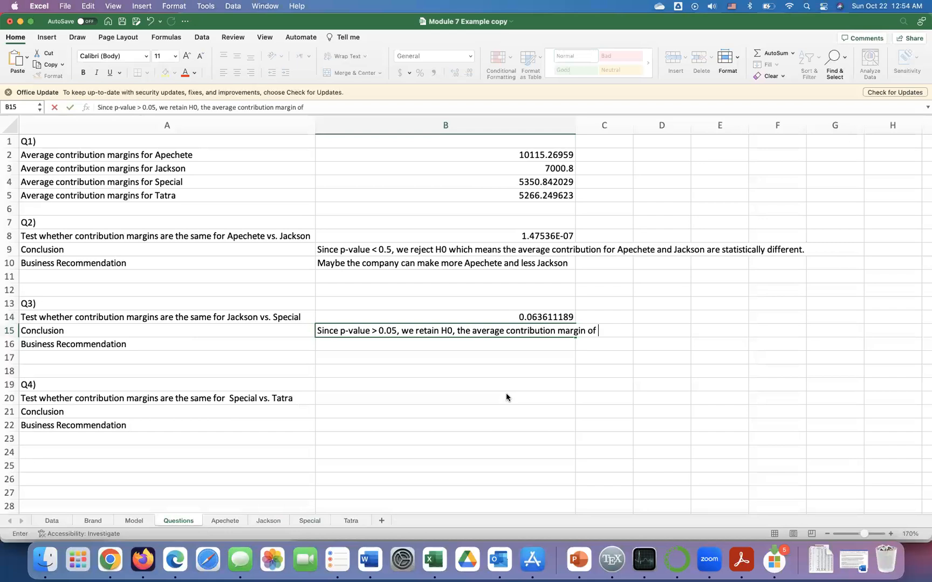
{"action": "type", "text": "special and Ja"}
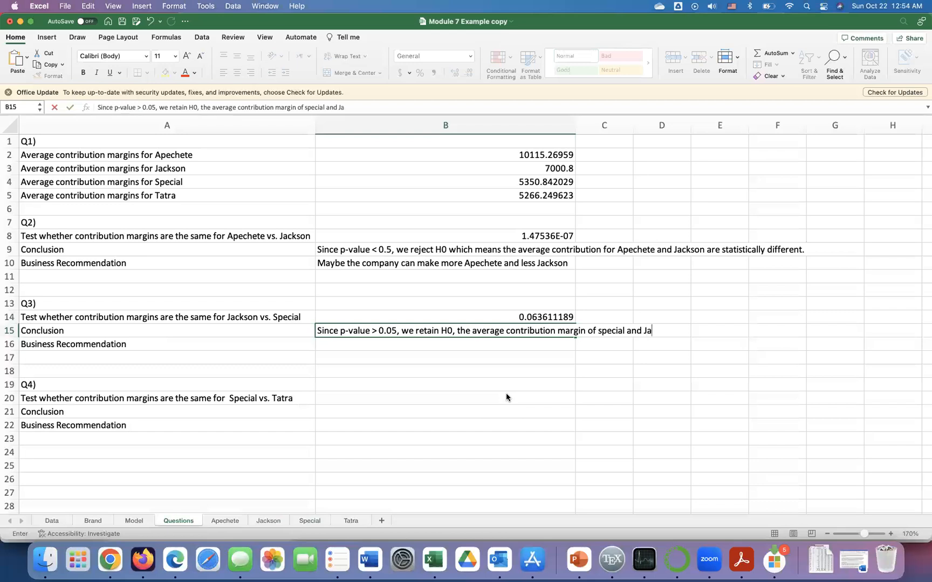
{"action": "type", "text": "ckson are NOT st"}
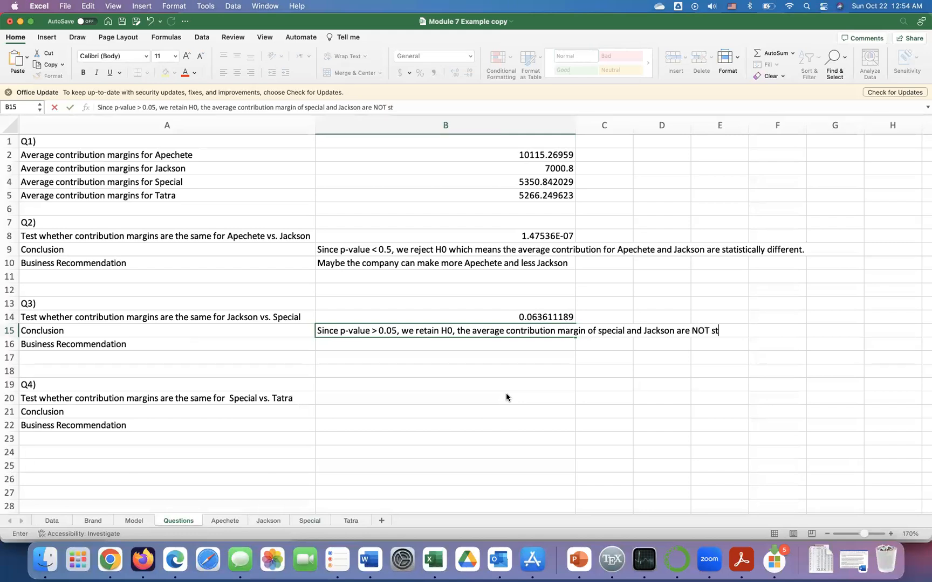
{"action": "type", "text": "atistically different"}
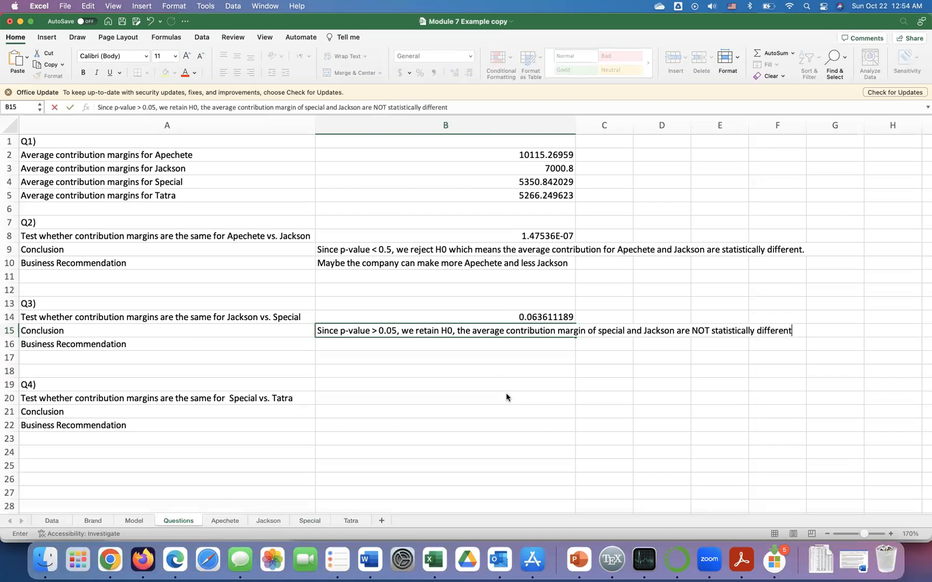
{"action": "key", "text": "Return"}
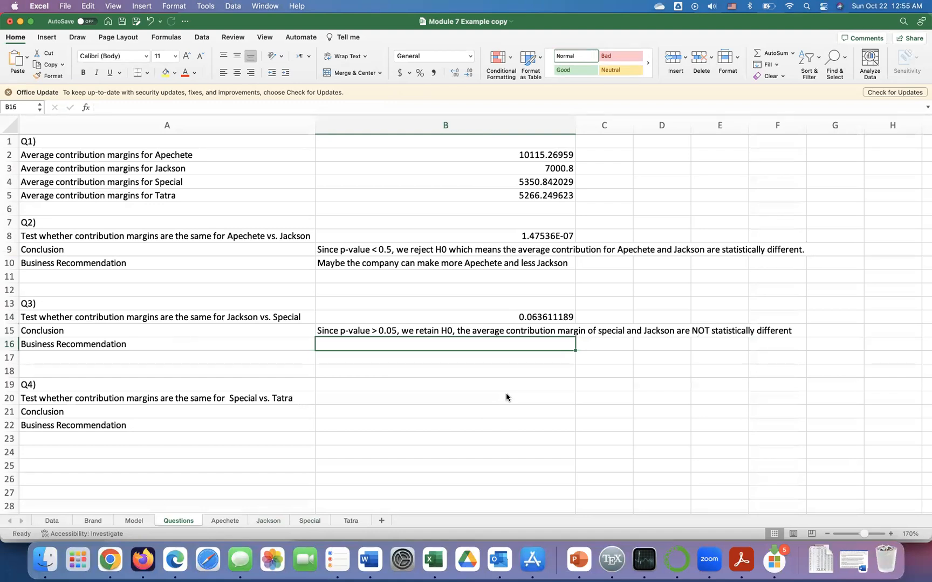
Step: Enter the Q3 business recommendation in B16: "Don't change any policy"
{"action": "type", "text": "Do"}
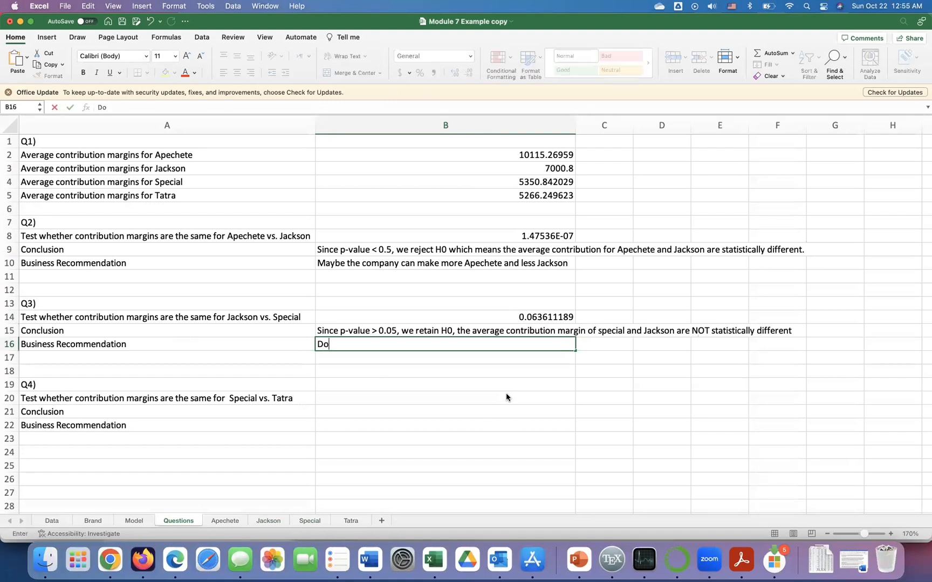
{"action": "type", "text": "n't change any"}
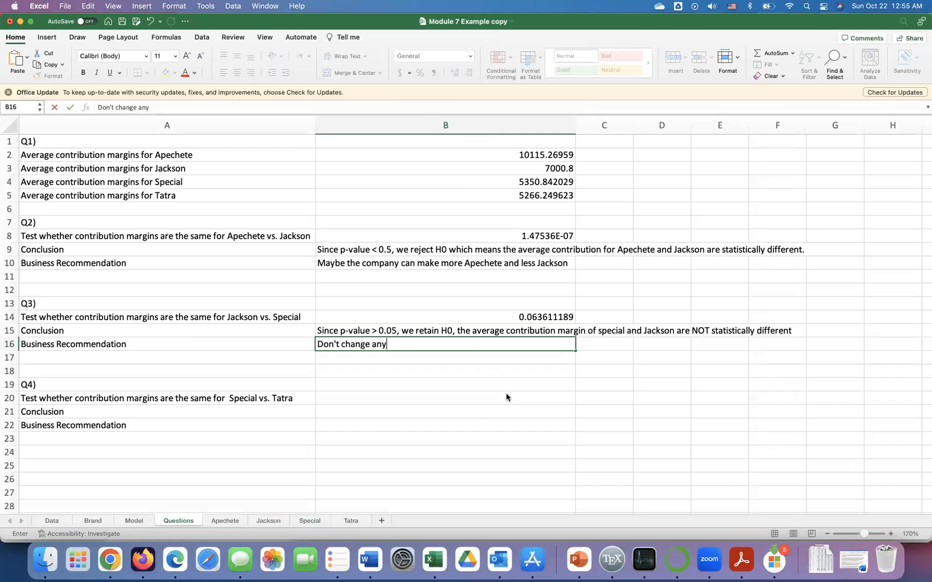
{"action": "type", "text": " polisy."}
{"action": "key", "text": "BackSpace"}
{"action": "key", "text": "BackSpace"}
{"action": "key", "text": "BackSpace"}
{"action": "key", "text": "BackSpace"}
{"action": "type", "text": "cy"}
{"action": "key", "text": "Return"}
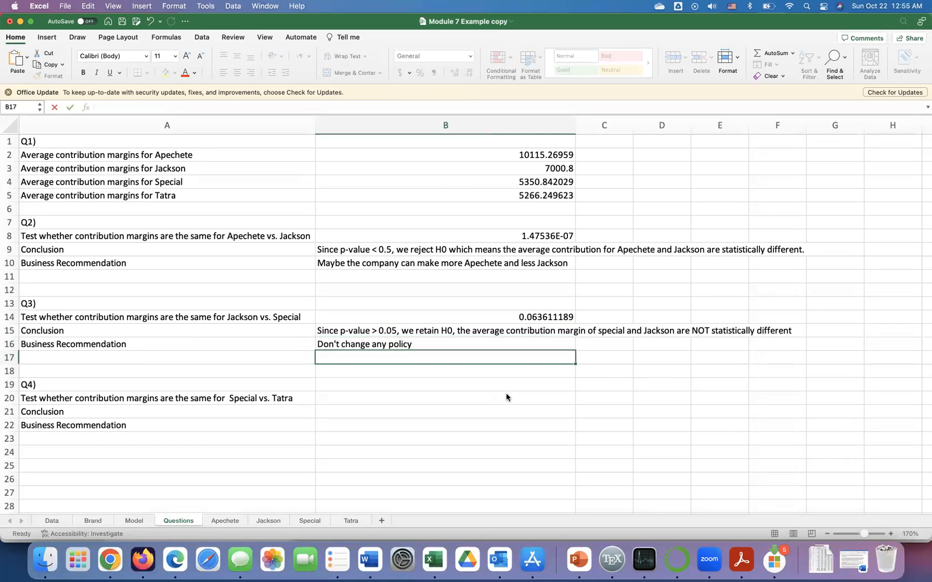
Step: In cell B20, run a two-tailed, equal-variance TTEST (2,2) comparing the Contribution Margin columns (AV:AV) of the Special and Tatra sheets
{"action": "key", "text": "Down"}
{"action": "key", "text": "Down"}
{"action": "key", "text": "Down"}
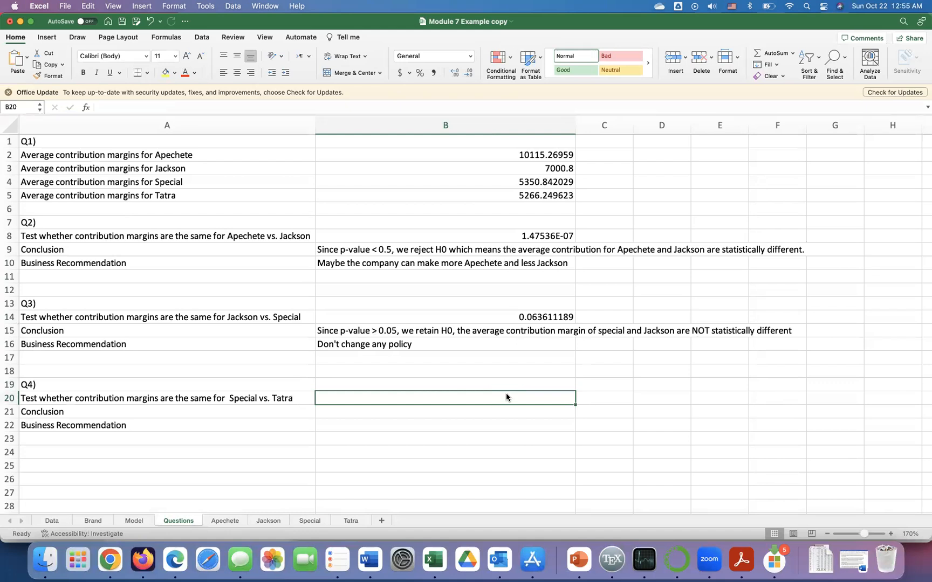
{"action": "type", "text": "=TTEST"}
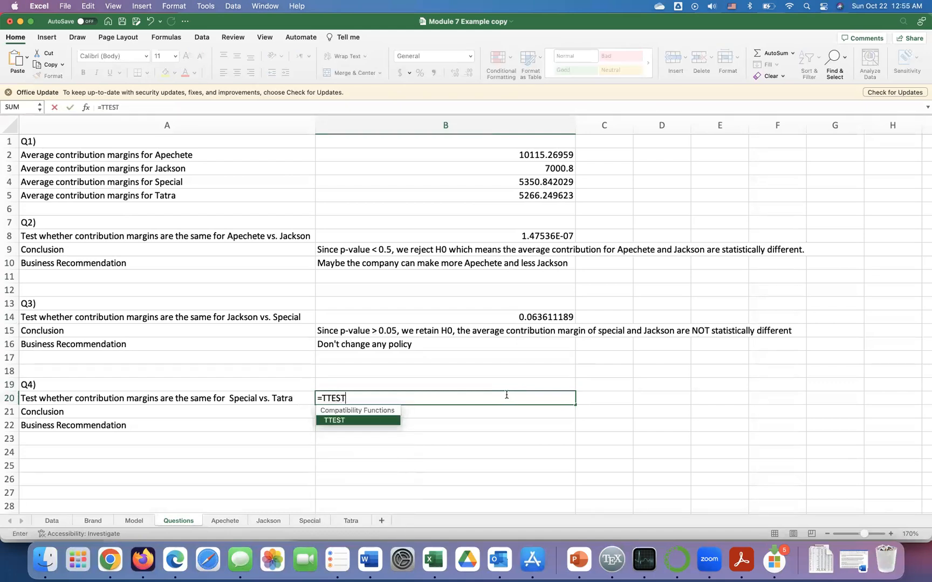
{"action": "type", "text": "(Special!AV:AV"}
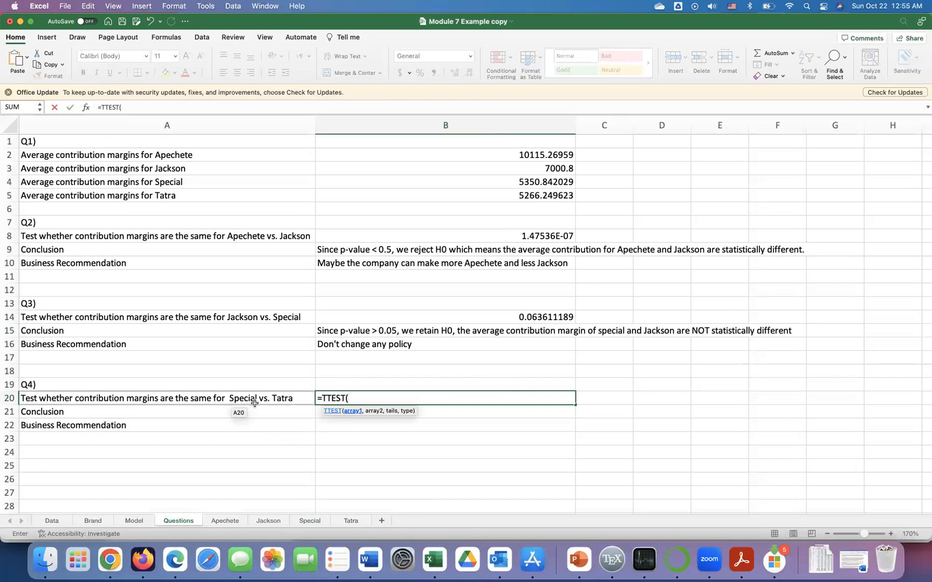
{"action": "left_click", "coordinate": [309, 520]}
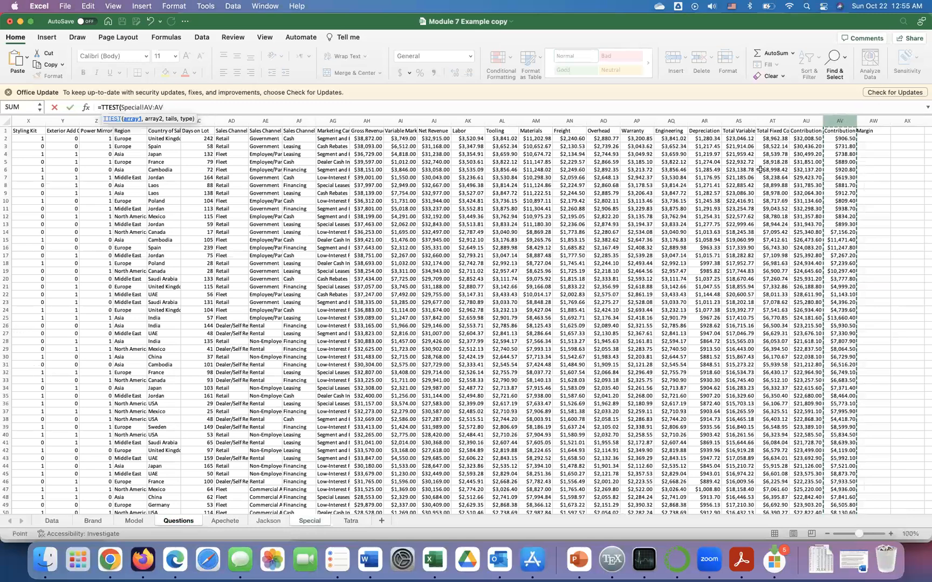
{"action": "left_click", "coordinate": [844, 120]}
{"action": "type", "text": ","}
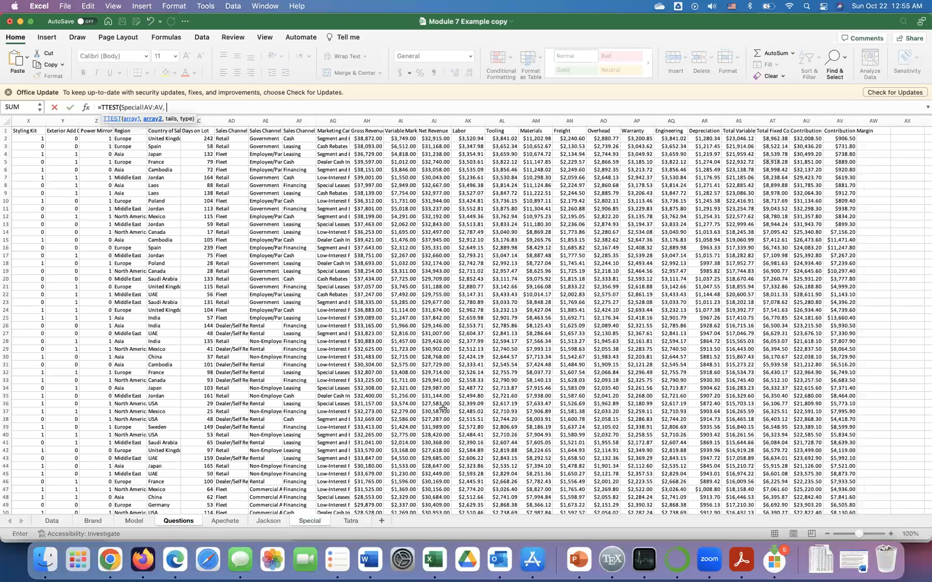
{"action": "left_click", "coordinate": [352, 521]}
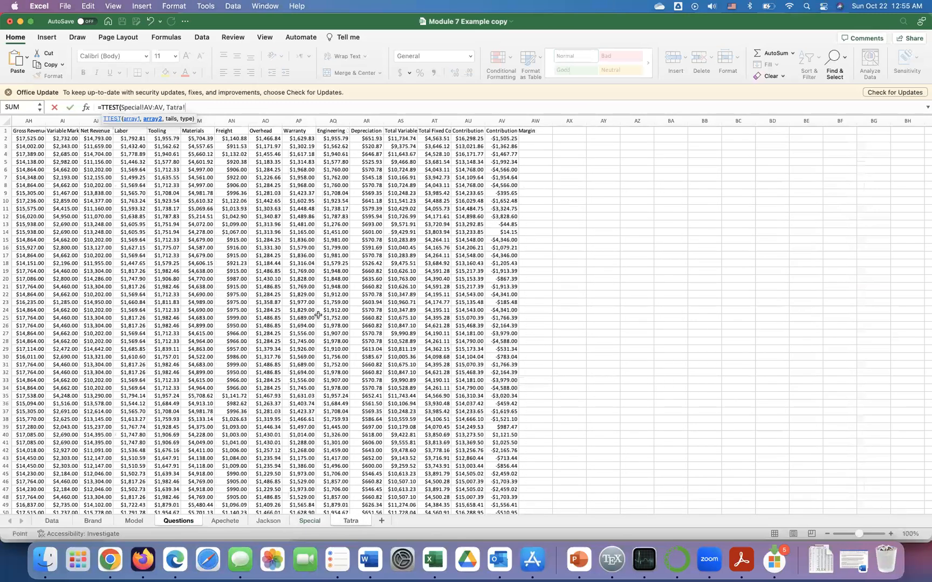
{"action": "left_click", "coordinate": [504, 119]}
{"action": "type", "text": ", "}
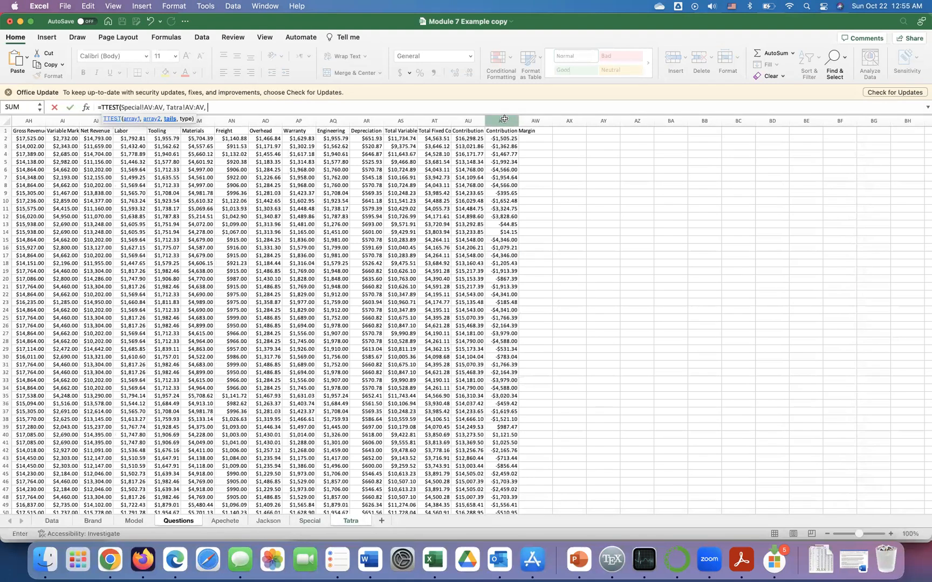
{"action": "type", "text": "2,2"}
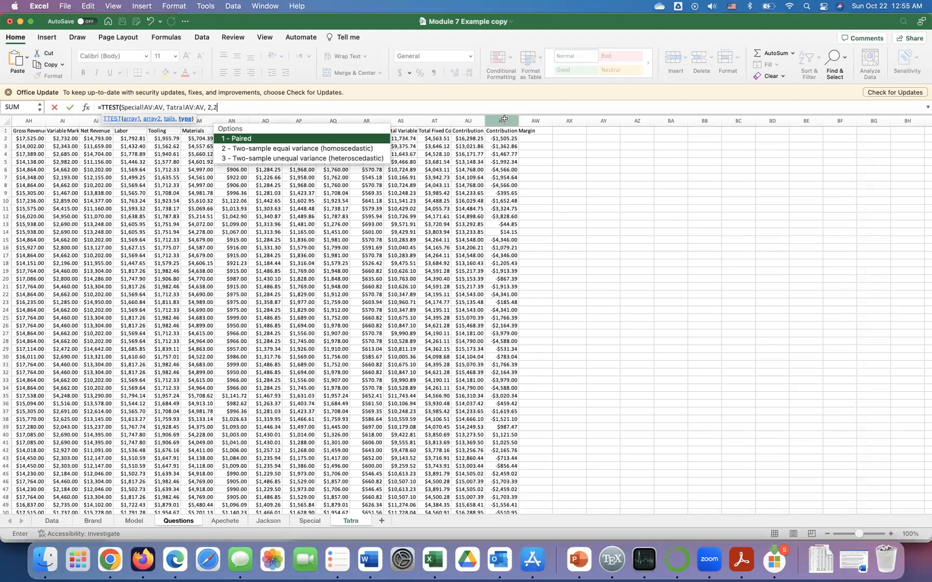
{"action": "type", "text": "("}
{"action": "key", "text": "BackSpace"}
{"action": "type", "text": ")"}
{"action": "key", "text": "Return"}
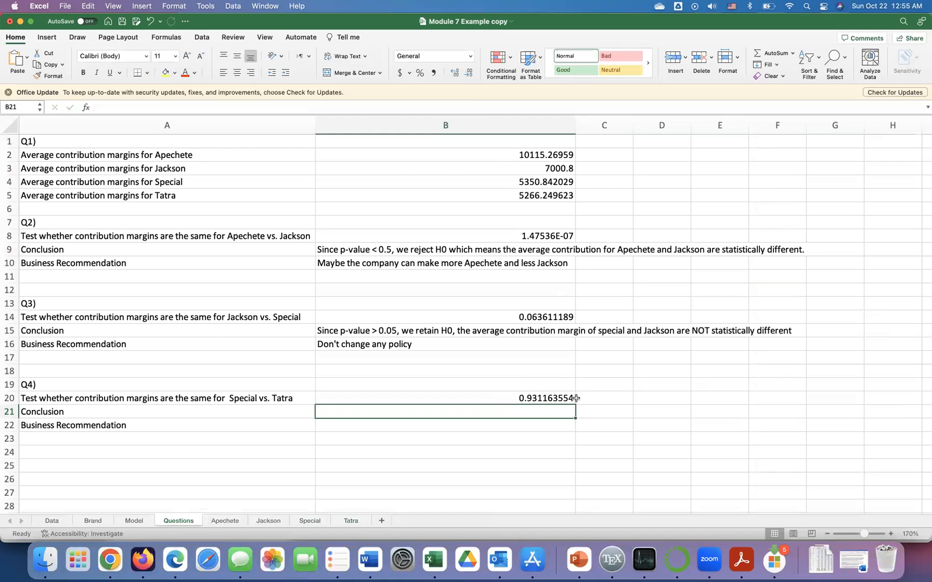
Step: Copy Q3's conclusion and business recommendation (B15:B16) into the Q4 answer cells B21:B22
{"action": "left_click", "coordinate": [427, 330]}
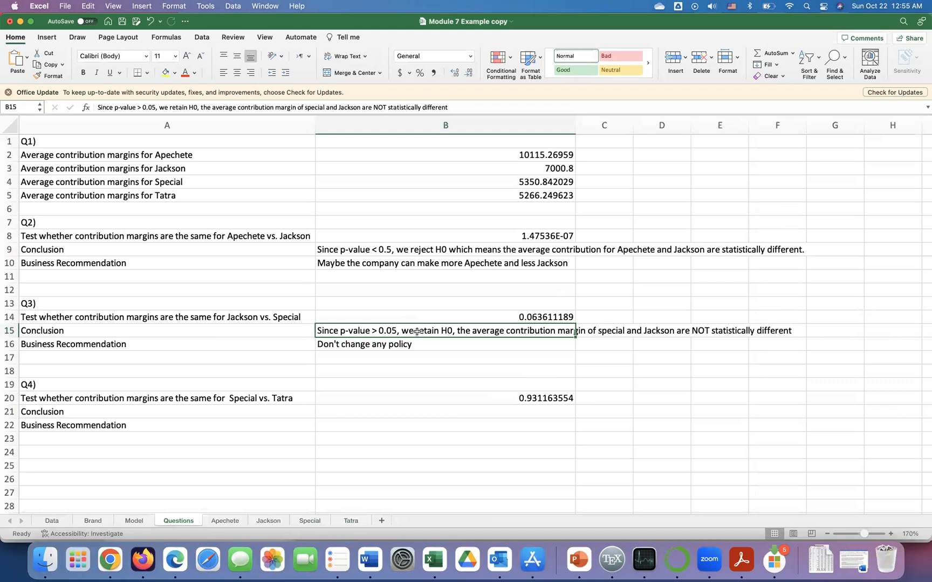
{"action": "left_click", "coordinate": [429, 345], "text": "shift"}
{"action": "key", "text": "super+c"}
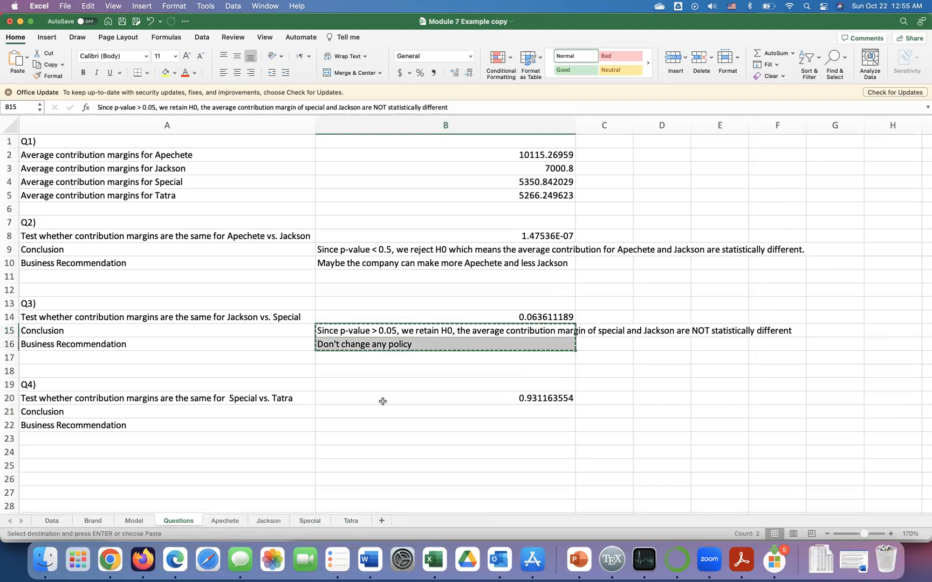
{"action": "left_click", "coordinate": [365, 413]}
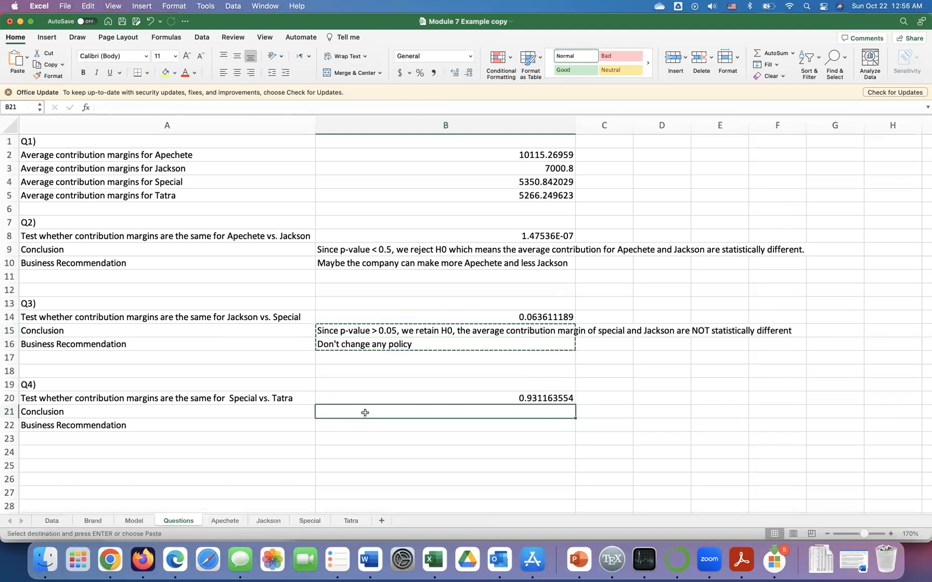
{"action": "key", "text": "super+v"}
{"action": "left_click", "coordinate": [477, 459]}
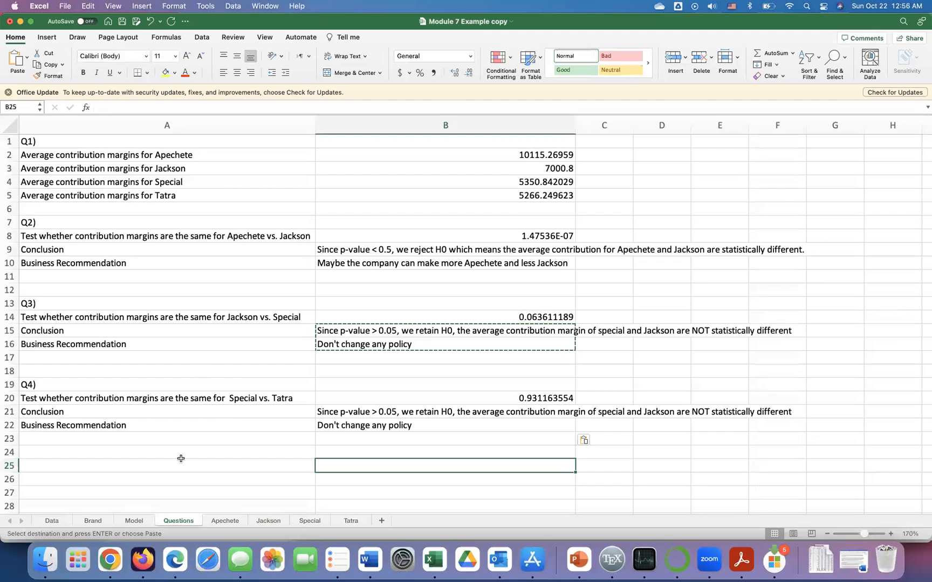
Step: Review the Model sheet's per-model averages and inspect the AVERAGEIFS formula behind Advantage's Gross Revenue in B2
{"action": "left_click", "coordinate": [127, 522]}
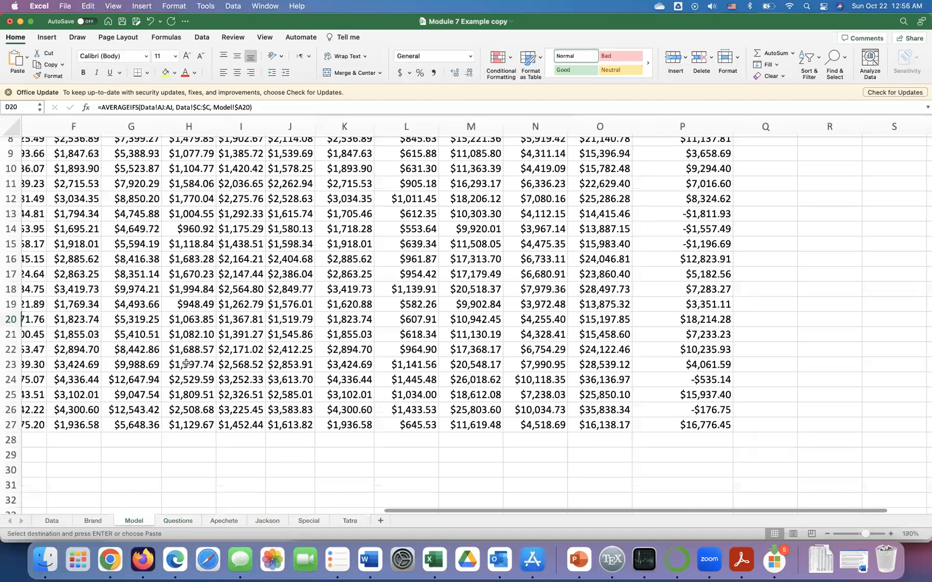
{"action": "scroll", "coordinate": [186, 363], "scroll_direction": "left", "scroll_amount": 1}
{"action": "scroll", "coordinate": [186, 363], "scroll_direction": "left", "scroll_amount": 10}
{"action": "scroll", "coordinate": [186, 363], "scroll_direction": "up", "scroll_amount": 3}
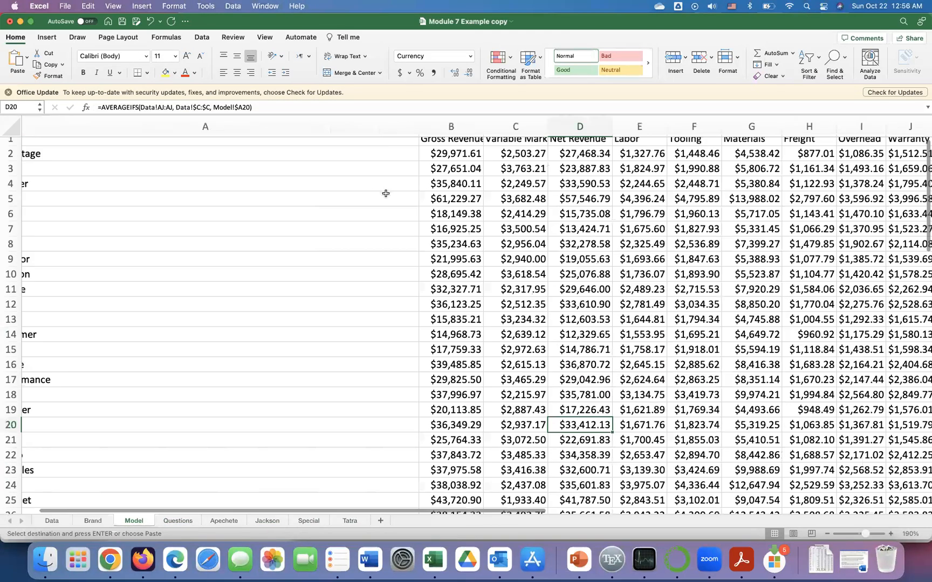
{"action": "scroll", "coordinate": [395, 187], "scroll_direction": "left", "scroll_amount": 1}
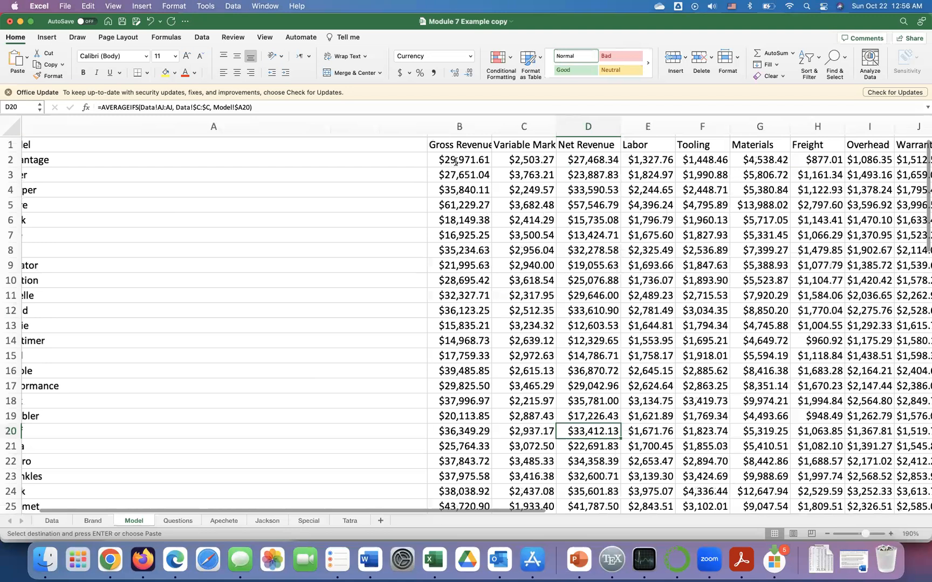
{"action": "double_click", "coordinate": [455, 161]}
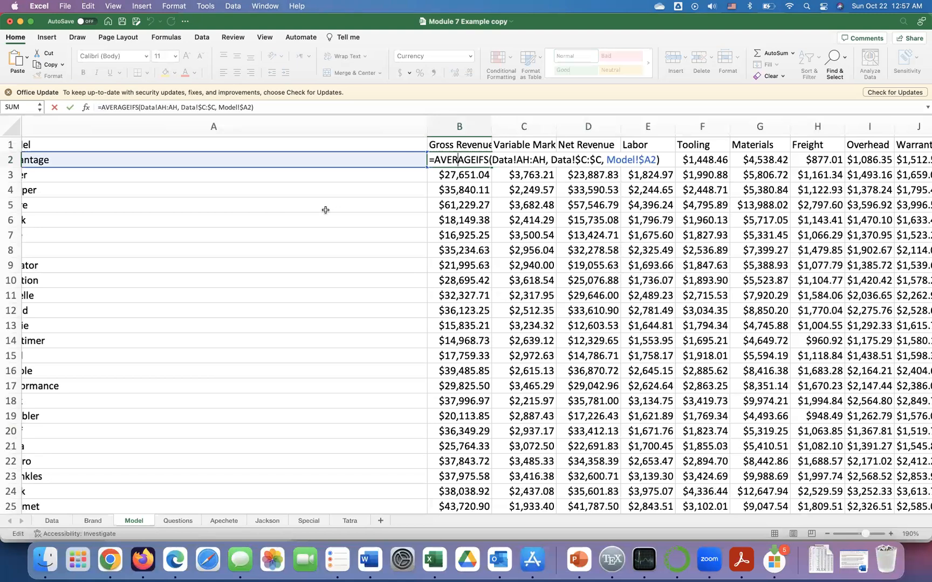
{"action": "scroll", "coordinate": [325, 210], "scroll_direction": "left", "scroll_amount": 1}
{"action": "scroll", "coordinate": [325, 210], "scroll_direction": "down", "scroll_amount": 1}
{"action": "left_click", "coordinate": [213, 177]}
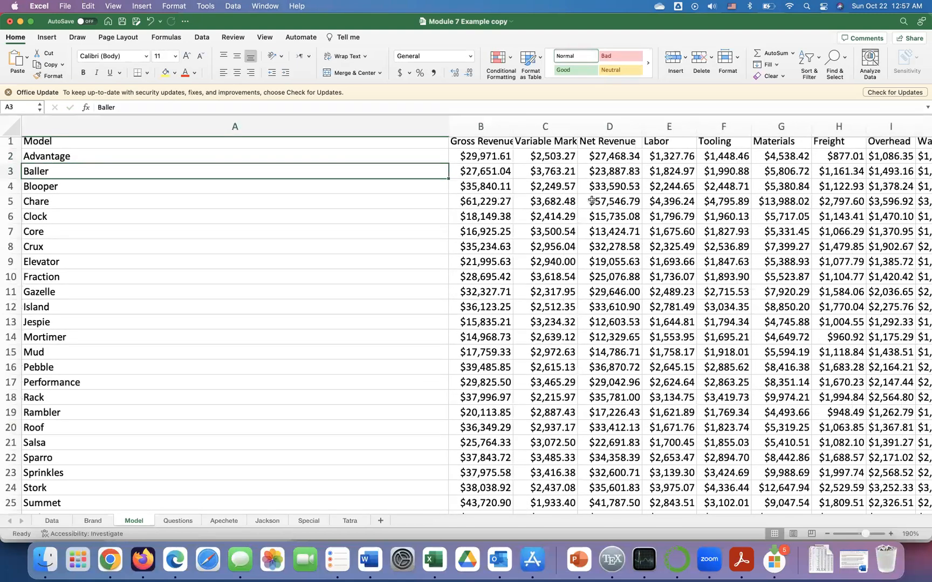
{"action": "scroll", "coordinate": [621, 186], "scroll_direction": "up", "scroll_amount": 1}
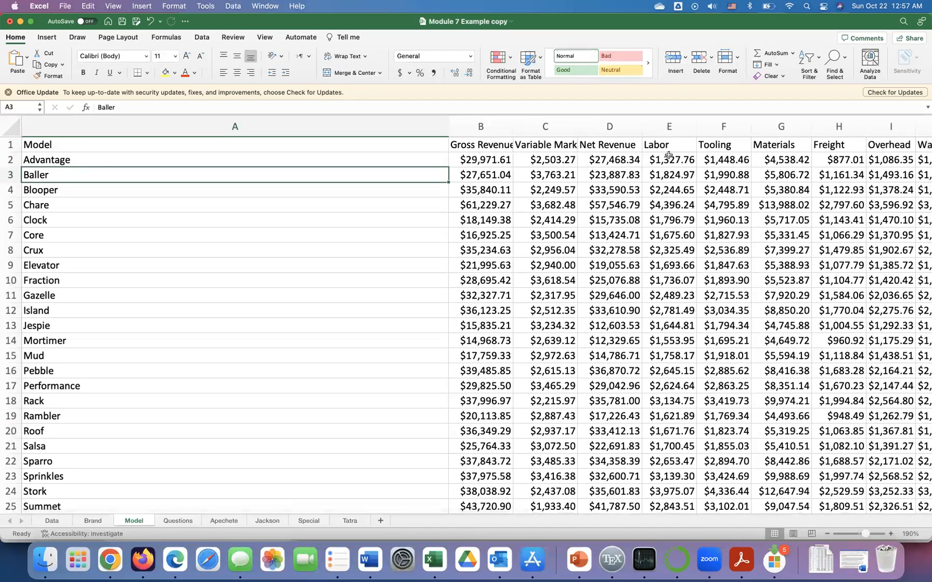
{"action": "scroll", "coordinate": [678, 154], "scroll_direction": "right", "scroll_amount": 5}
{"action": "scroll", "coordinate": [678, 155], "scroll_direction": "right", "scroll_amount": 2}
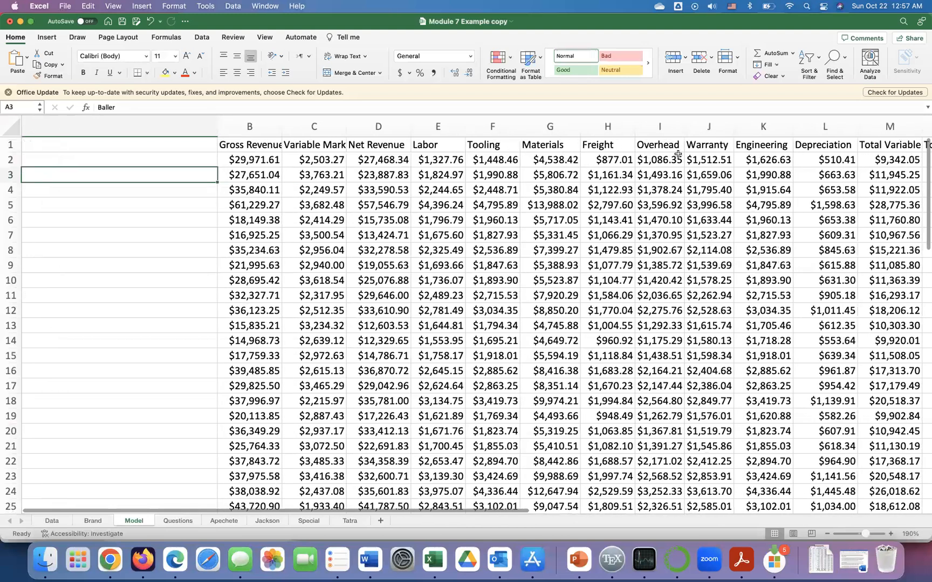
{"action": "scroll", "coordinate": [678, 155], "scroll_direction": "left", "scroll_amount": 7}
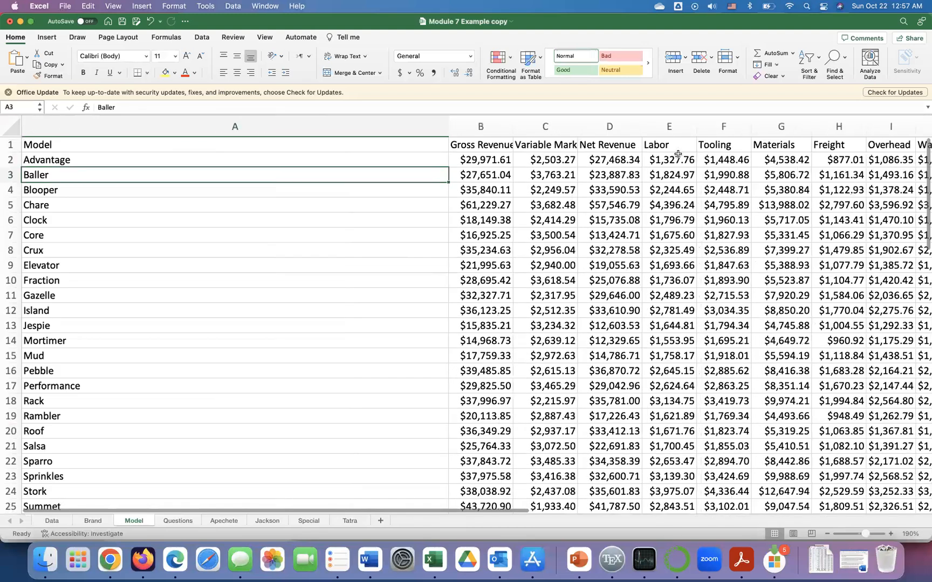
{"action": "double_click", "coordinate": [493, 159]}
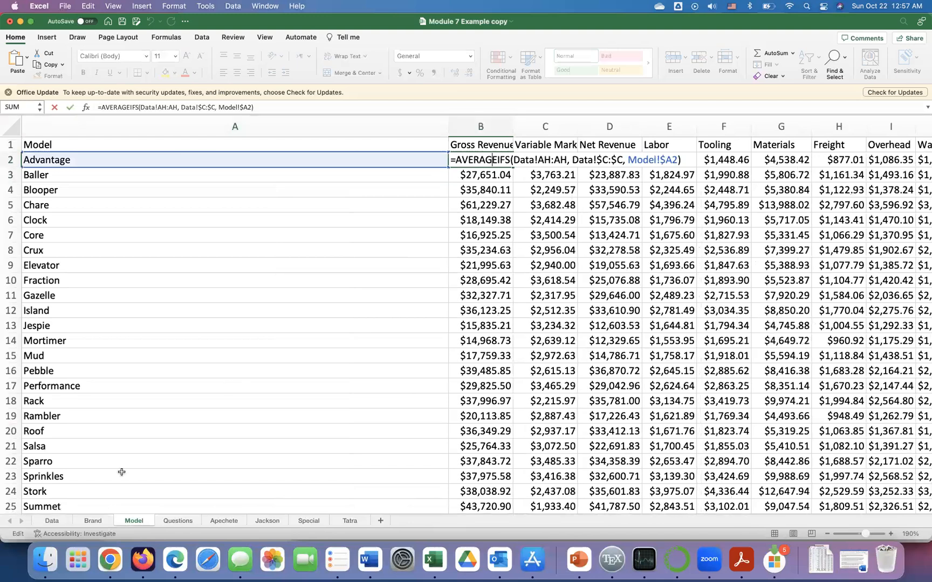
Step: Review the Brand sheet's averages, Contribution Margin pie chart, and fixed and variable cost bar charts
{"action": "left_click", "coordinate": [88, 520]}
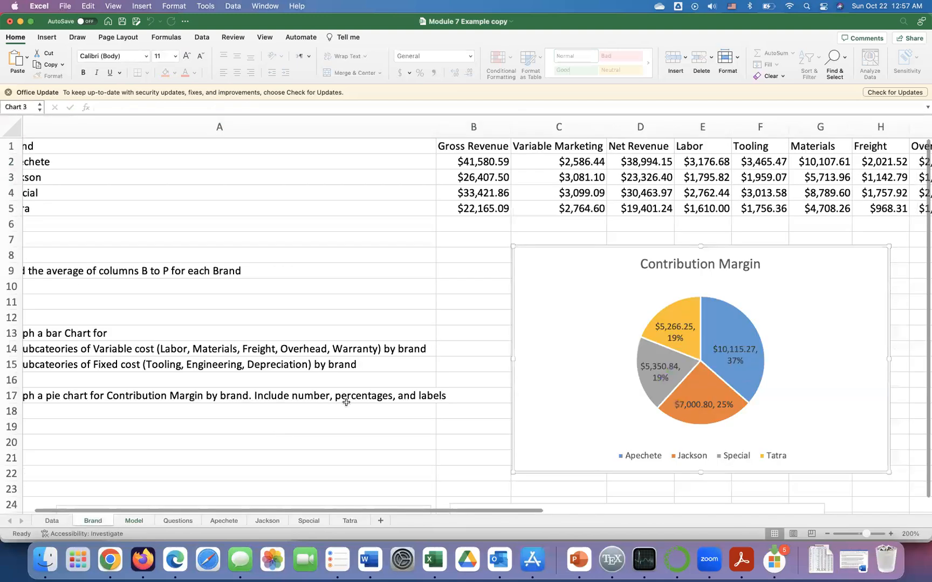
{"action": "scroll", "coordinate": [345, 402], "scroll_direction": "down", "scroll_amount": 5}
{"action": "scroll", "coordinate": [346, 402], "scroll_direction": "down", "scroll_amount": 1}
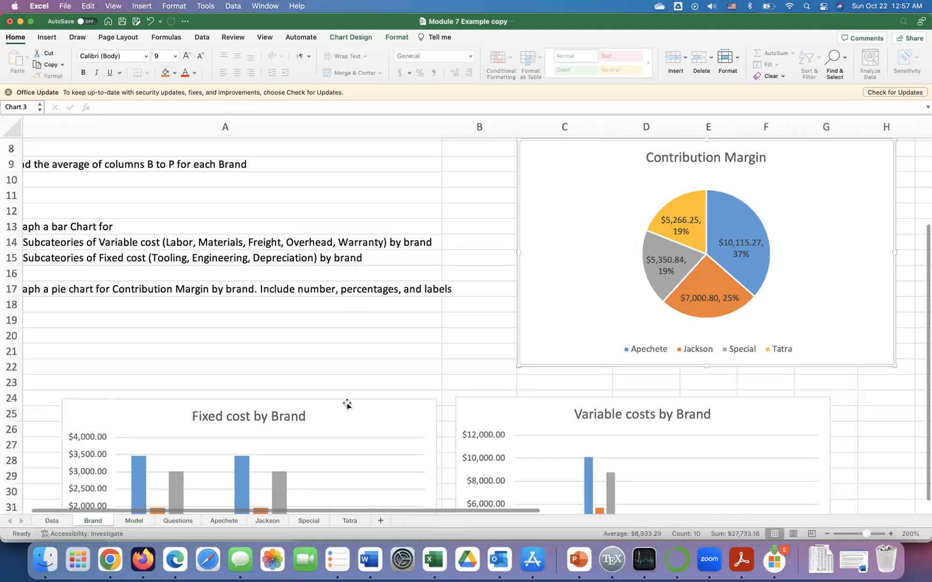
{"action": "scroll", "coordinate": [347, 405], "scroll_direction": "down", "scroll_amount": 6}
{"action": "scroll", "coordinate": [346, 405], "scroll_direction": "up", "scroll_amount": 6}
{"action": "scroll", "coordinate": [347, 404], "scroll_direction": "down", "scroll_amount": 3}
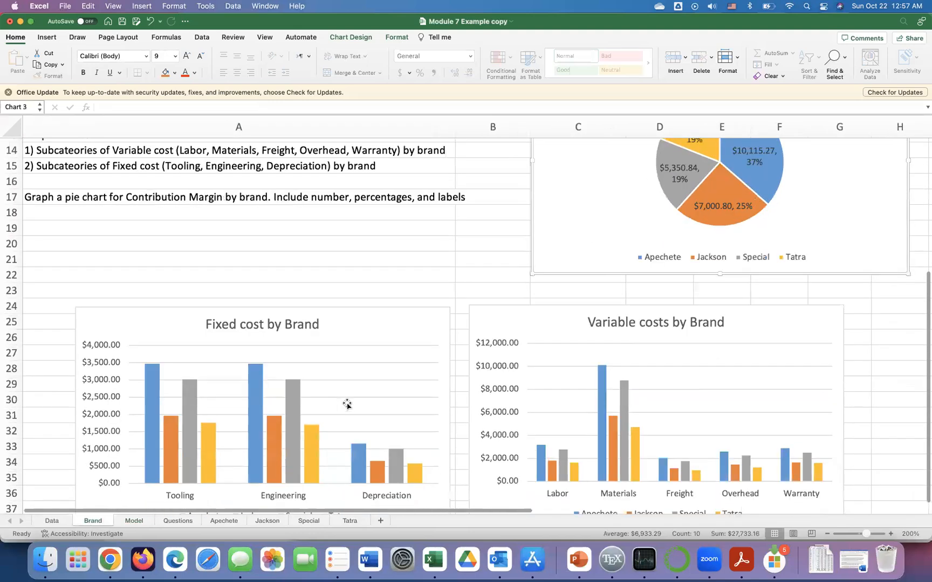